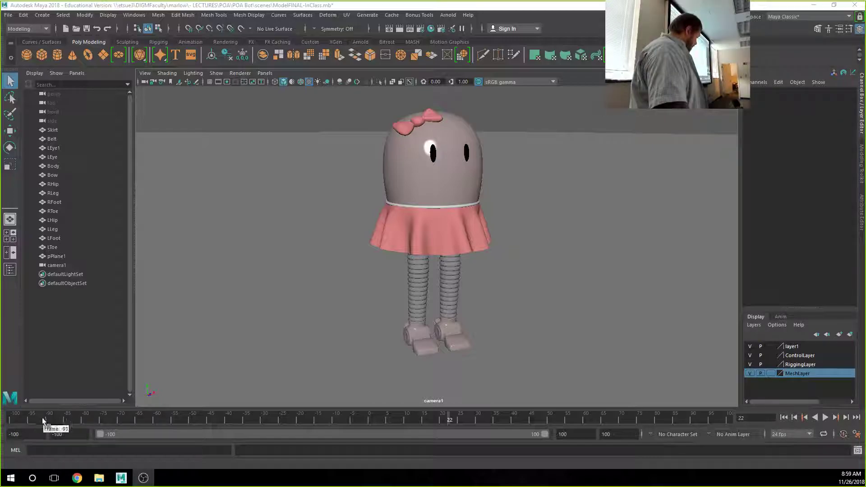
- Browse the etsue3 network share to the instructor's folder in DIGMClasses, select Final60-SecVideo.mp4, and move the folder window out of view
left_click(100, 479)
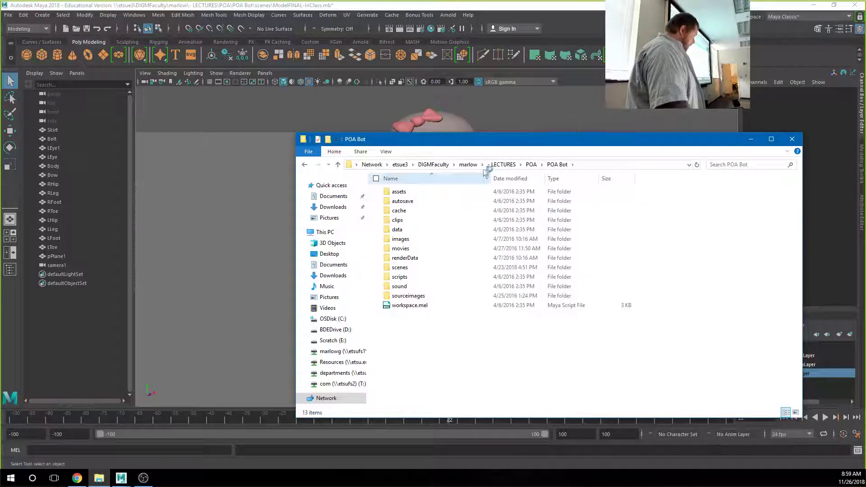
left_click(398, 165)
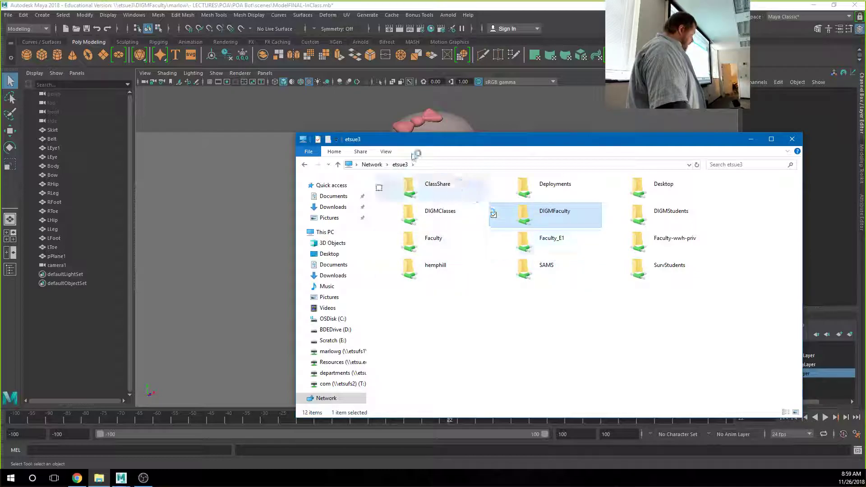
left_click(438, 212)
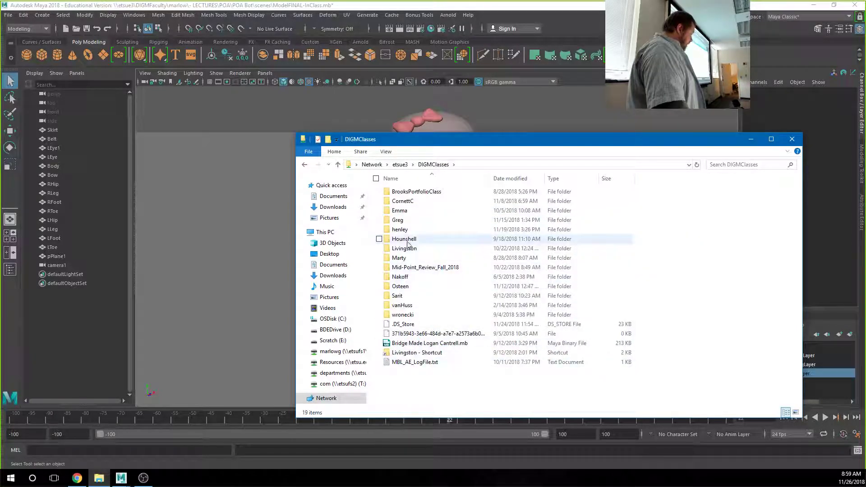
double_click(398, 220)
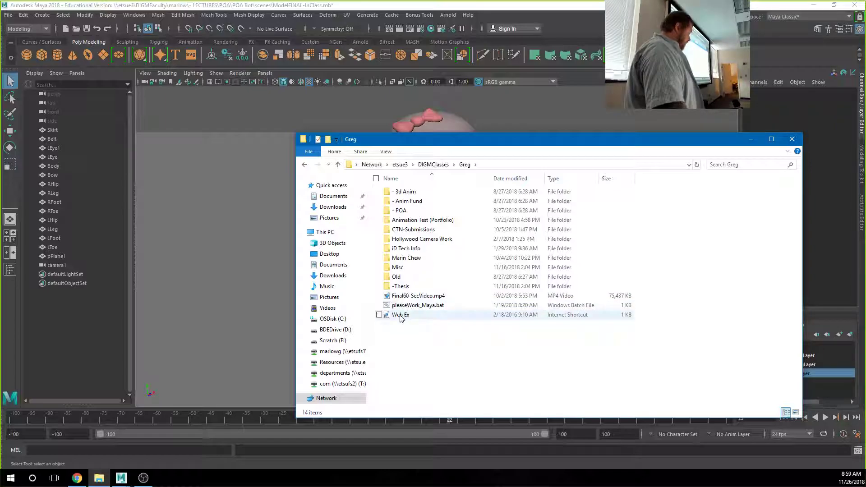
left_click(426, 299)
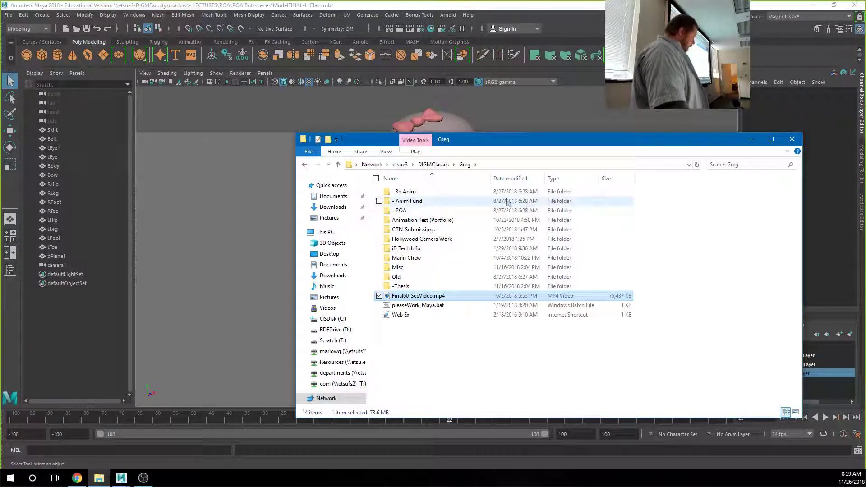
left_click(442, 179)
left_click(442, 179)
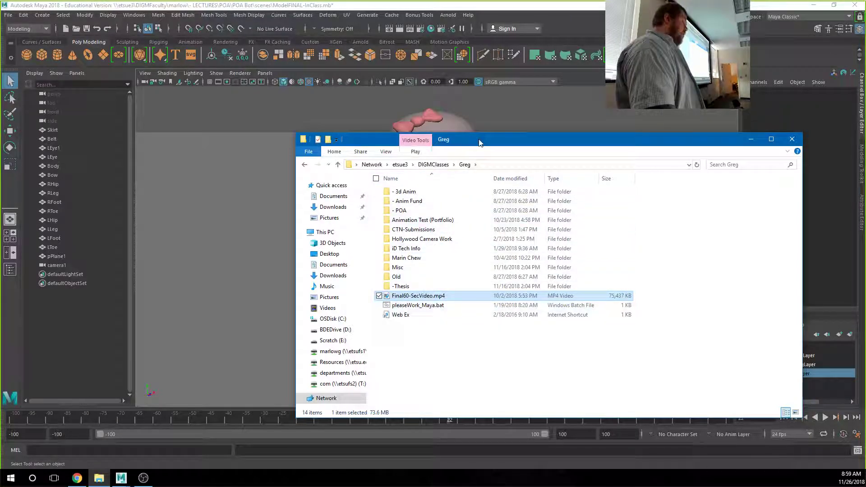
left_click_drag(479, 143, 865, 143)
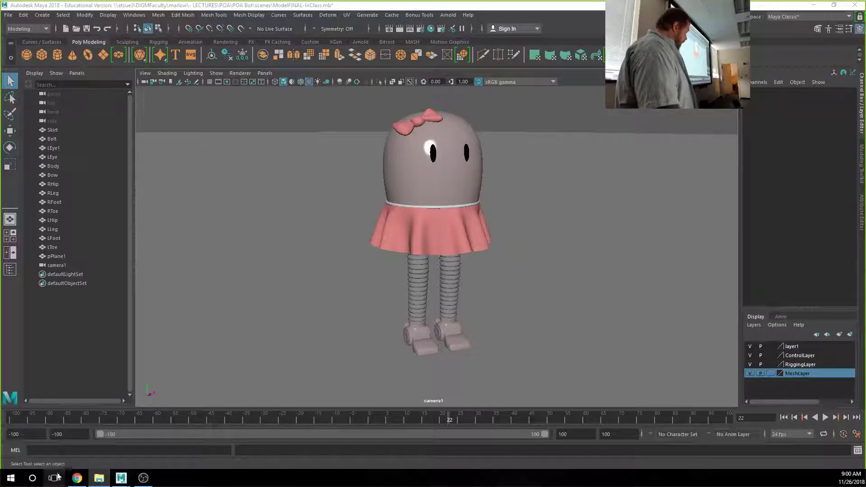
- Switch to the browser and review the Schedules Fall 2018-1 course page through the finals dates, then return to Maya
key("alt+Tab")
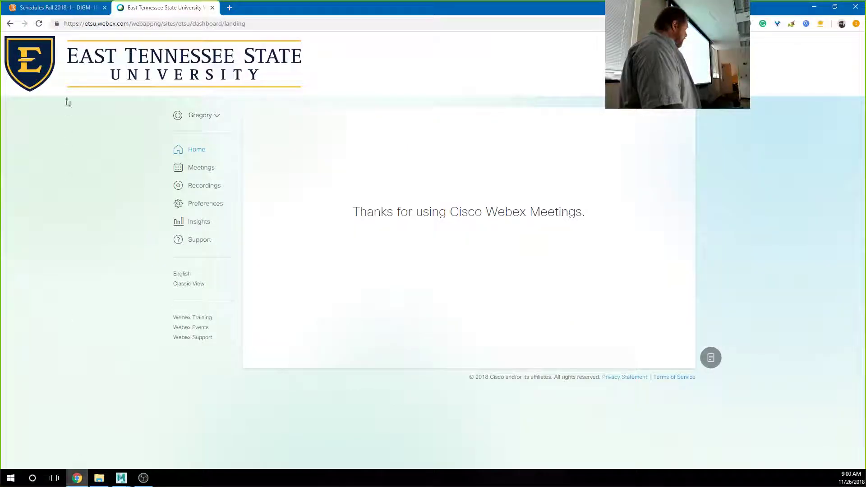
left_click(53, 8)
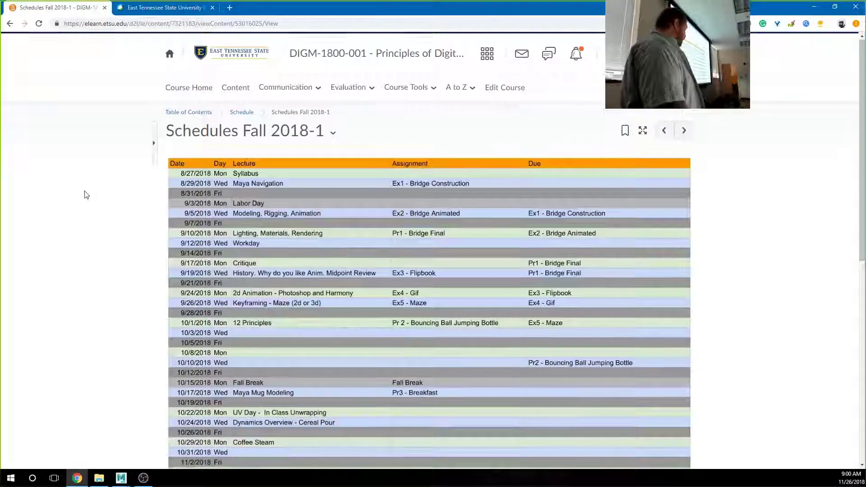
scroll(93, 231, "down", 3)
scroll(92, 230, "down", 2)
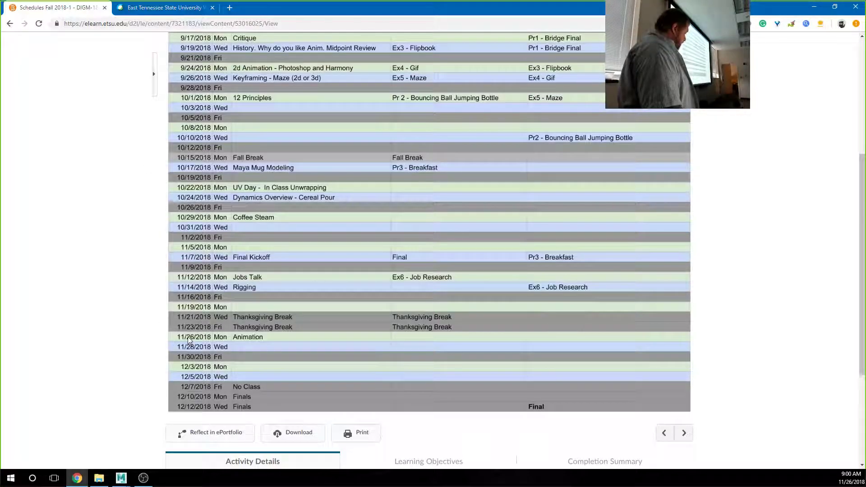
scroll(203, 270, "down", 2)
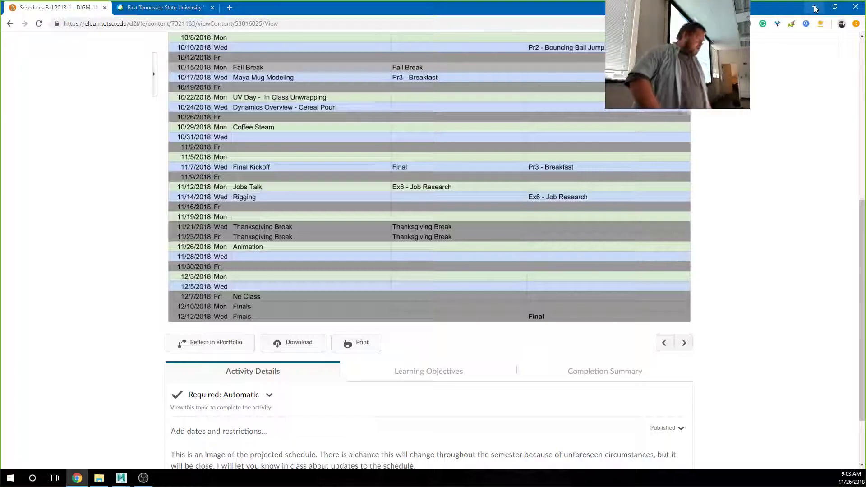
left_click(815, 8)
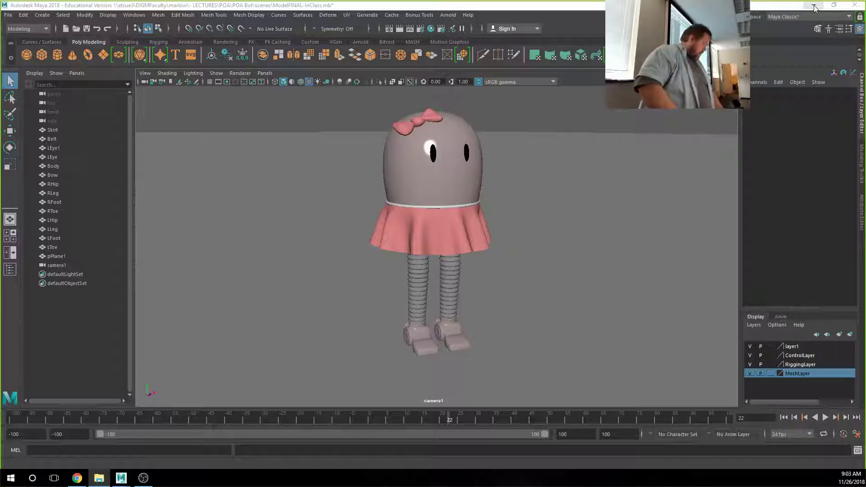
- Try moving the Body mesh away from the rest of the character, and undo the move
left_click(435, 176)
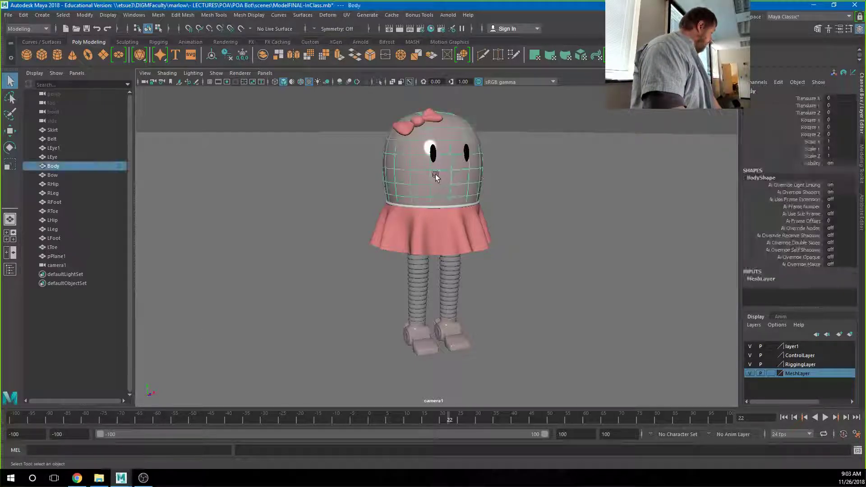
key("w")
left_click_drag(435, 178, 159, 181)
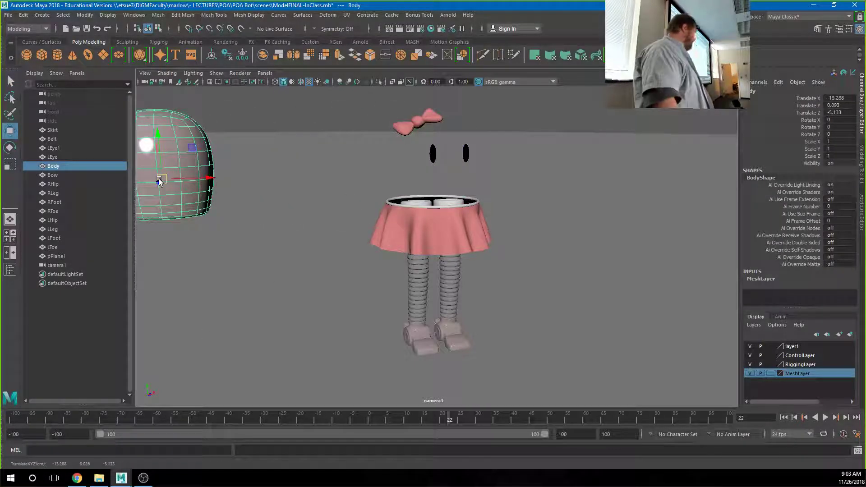
key("ctrl+z")
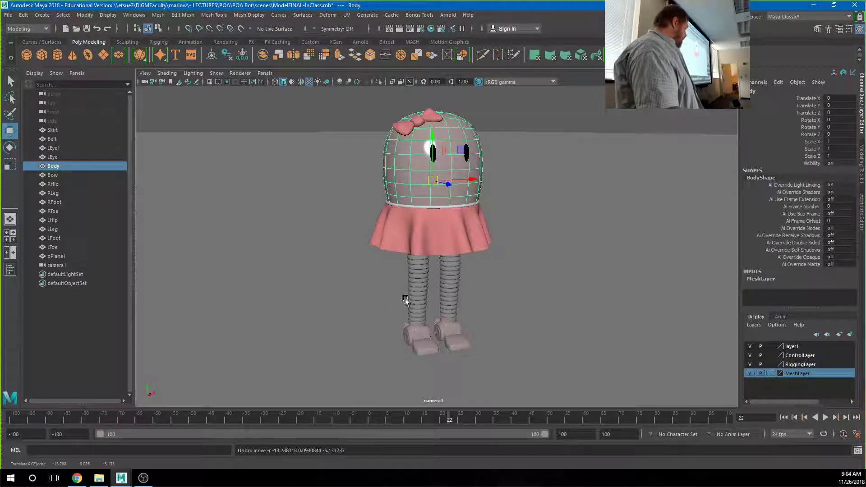
- Inspect the right leg from the side and hide the ground plane
left_click(419, 298)
key("f")
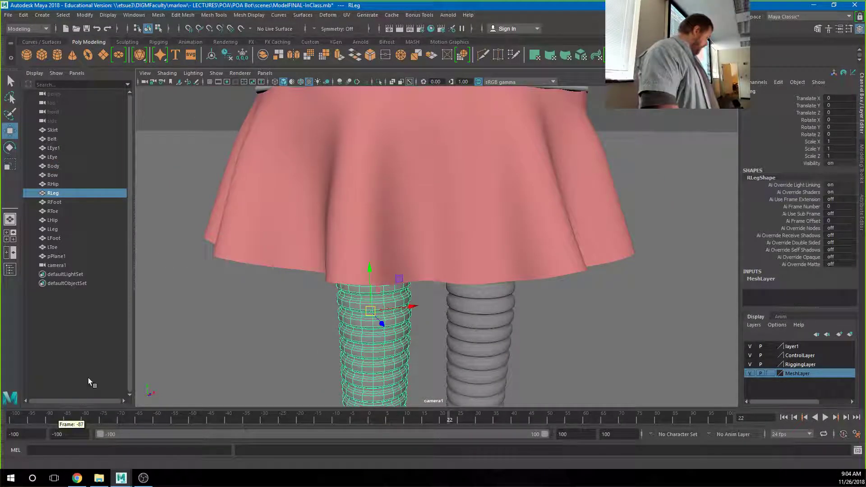
middle_click_drag(336, 332, 364, 128, "alt")
left_click_drag(364, 128, 370, 203, "alt")
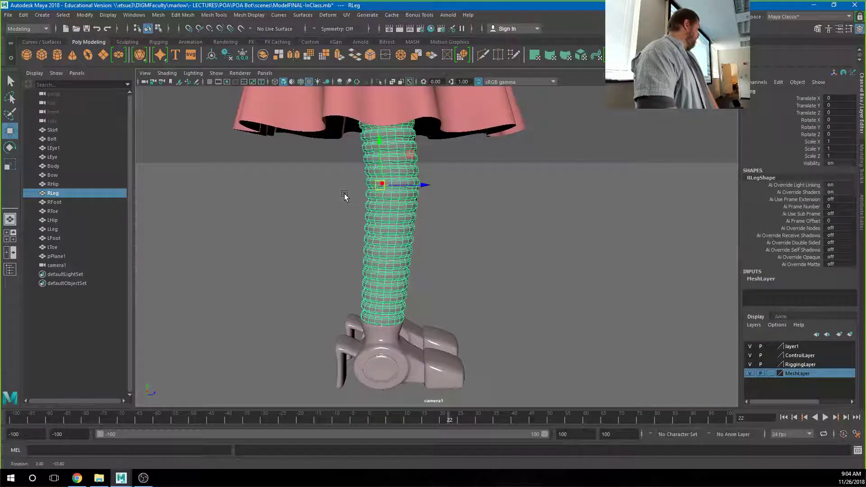
left_click(515, 237)
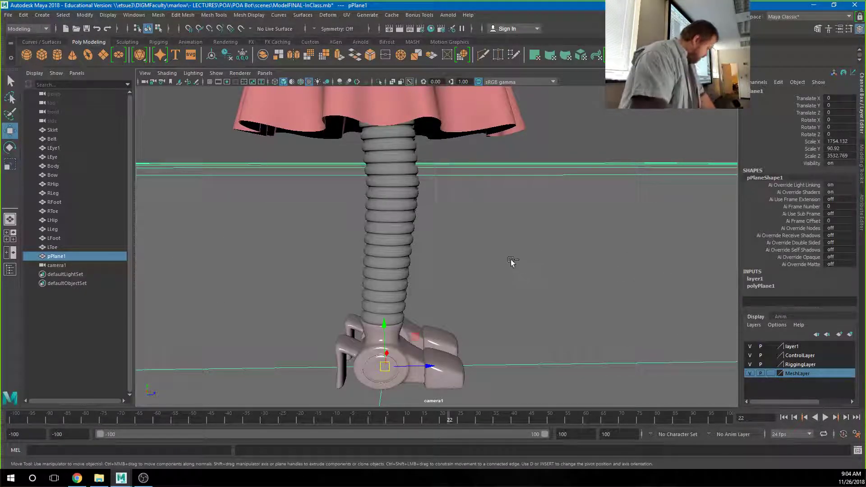
key("ctrl+h")
scroll(543, 236, "down", 5)
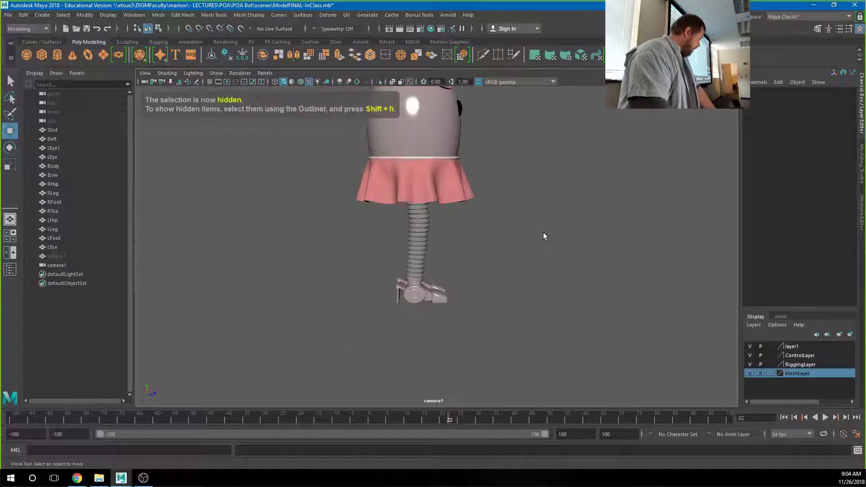
- Hide the character's skirt to expose the tops of both legs
left_click(472, 188)
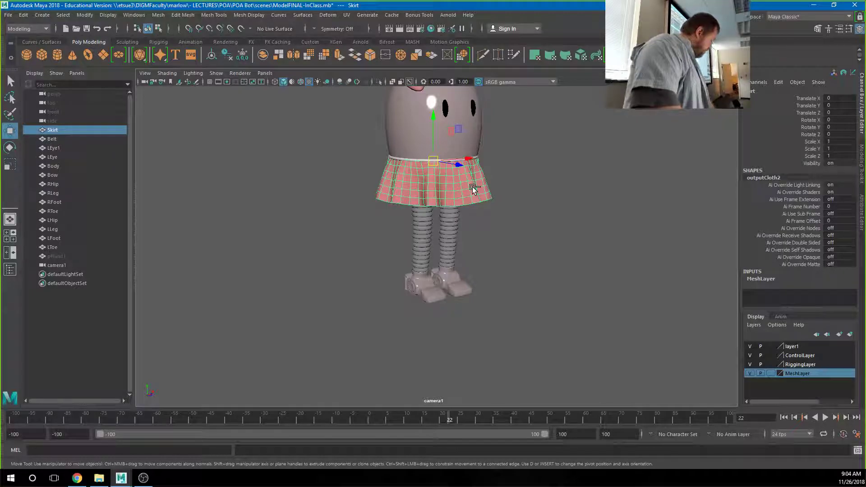
key("ctrl+h")
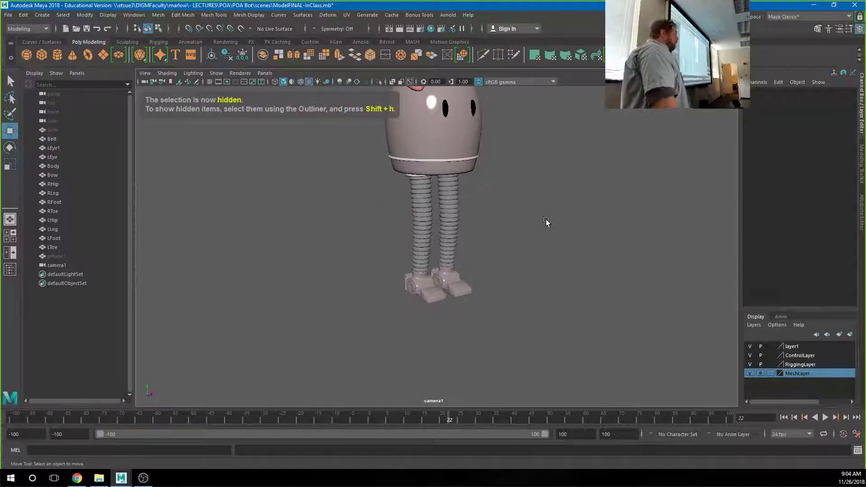
middle_click_drag(524, 233, 515, 307, "alt")
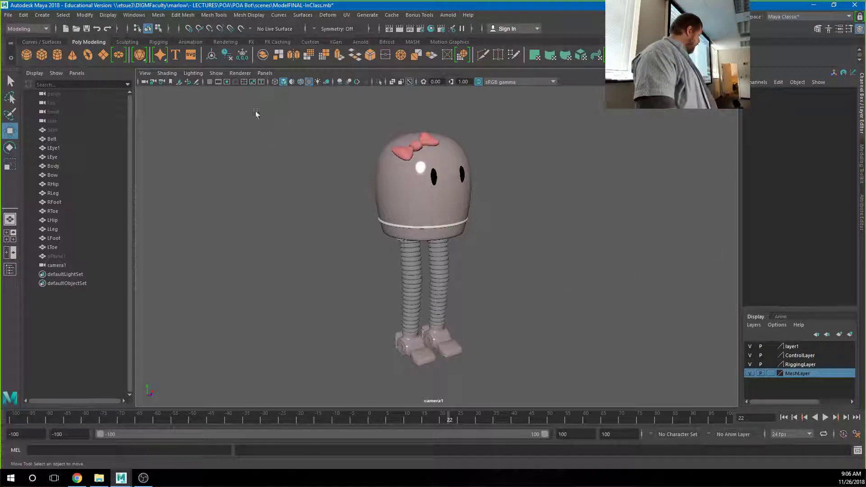
- Add a Grease Pencil frame and sketch a slightly bent leg with a foot beside the character, undoing the extra heel stroke
left_click(198, 83)
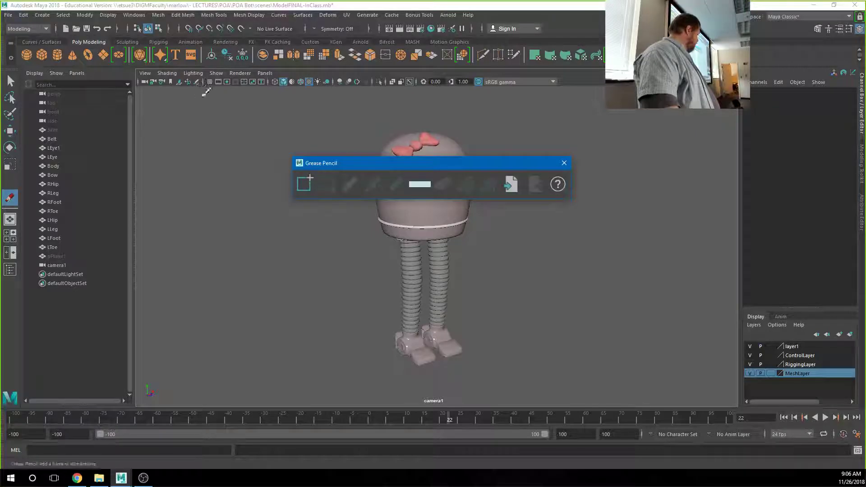
left_click_drag(358, 166, 545, 124)
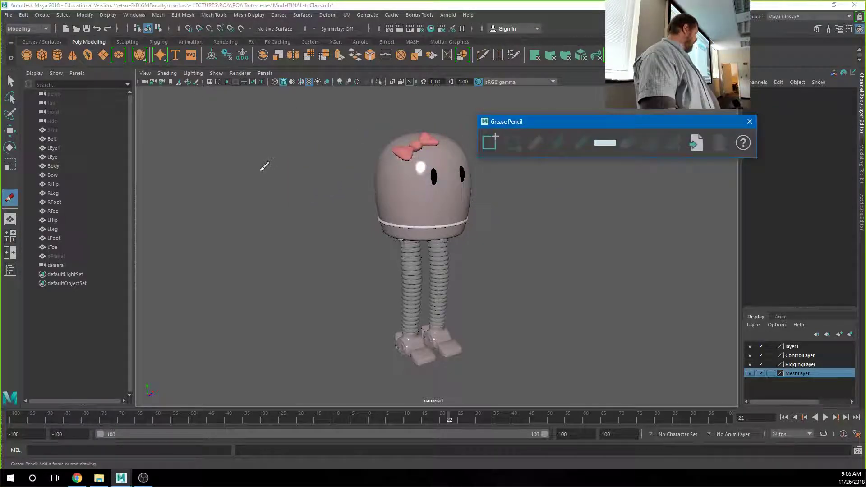
left_click(489, 143)
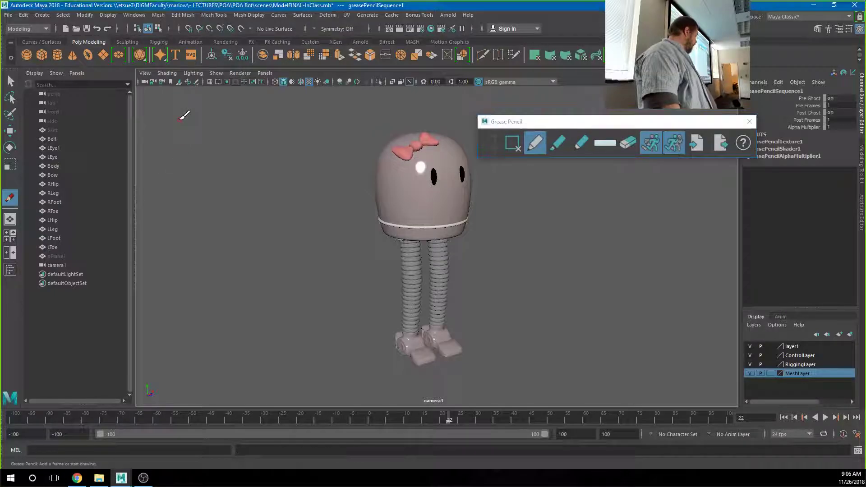
mouse_move(179, 119)
left_mouse_down()
mouse_move(211, 208)
mouse_move(184, 289)
left_mouse_up()
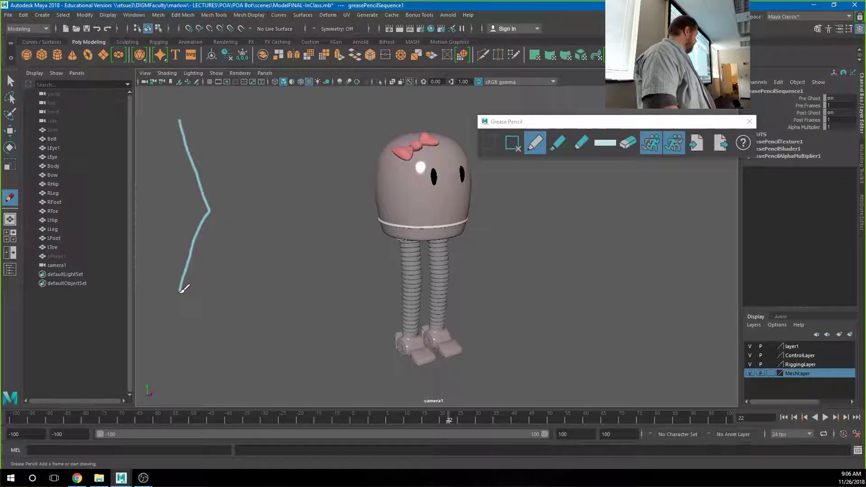
left_click_drag(180, 291, 237, 306)
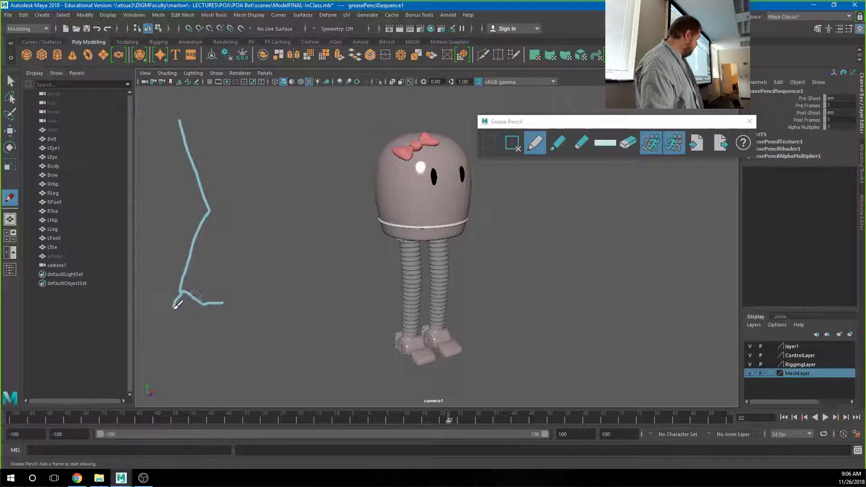
key("ctrl+z")
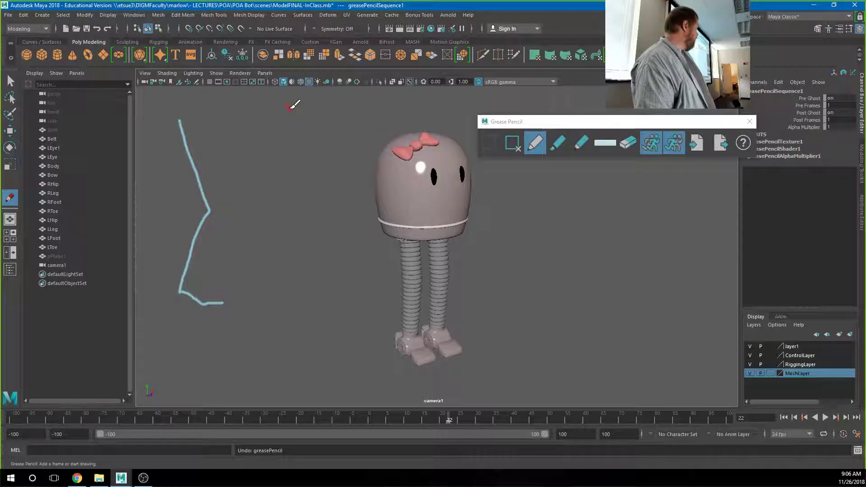
- Sketch a second, more sharply bent leg beside the first and mark a joint on each with an X
mouse_move(289, 108)
left_mouse_down()
mouse_move(333, 143)
mouse_move(285, 182)
mouse_move(322, 239)
left_mouse_up()
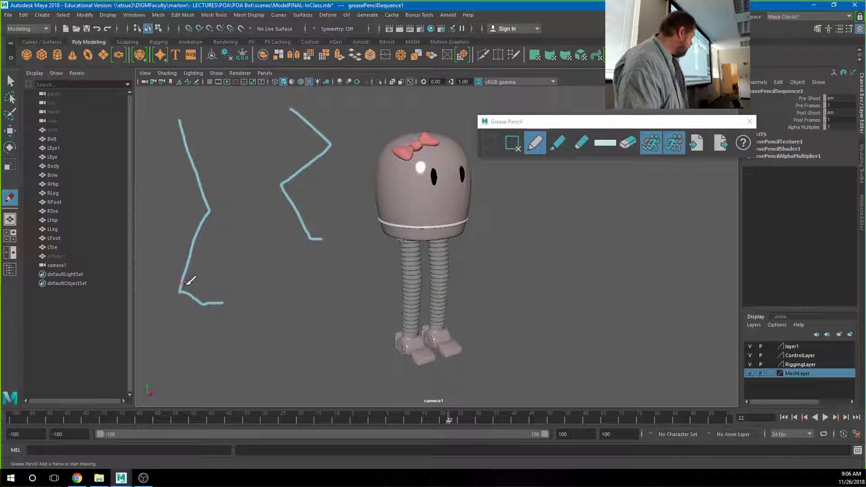
mouse_move(183, 298)
left_mouse_down()
mouse_move(170, 286)
mouse_move(185, 288)
left_mouse_up()
mouse_move(274, 174)
left_mouse_down()
mouse_move(287, 188)
mouse_move(271, 197)
left_mouse_up()
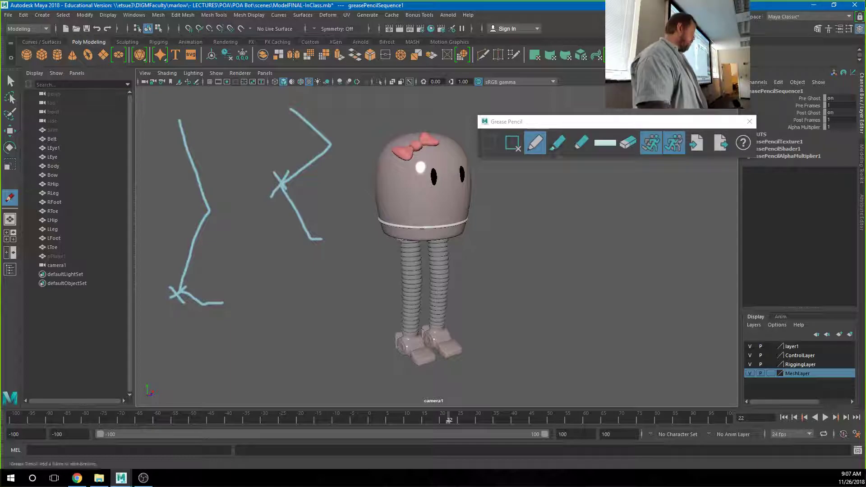
- Remove the Grease Pencil frame with its leg sketches and close the Grease Pencil tool
left_click(511, 144)
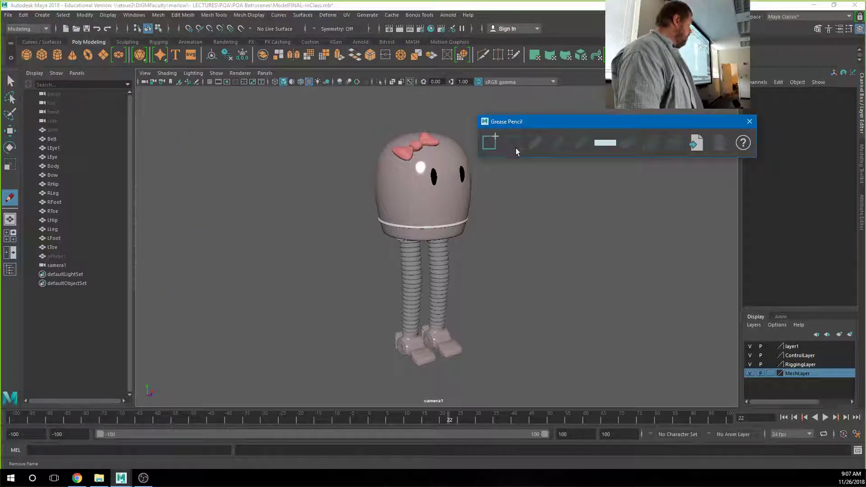
left_click(750, 121)
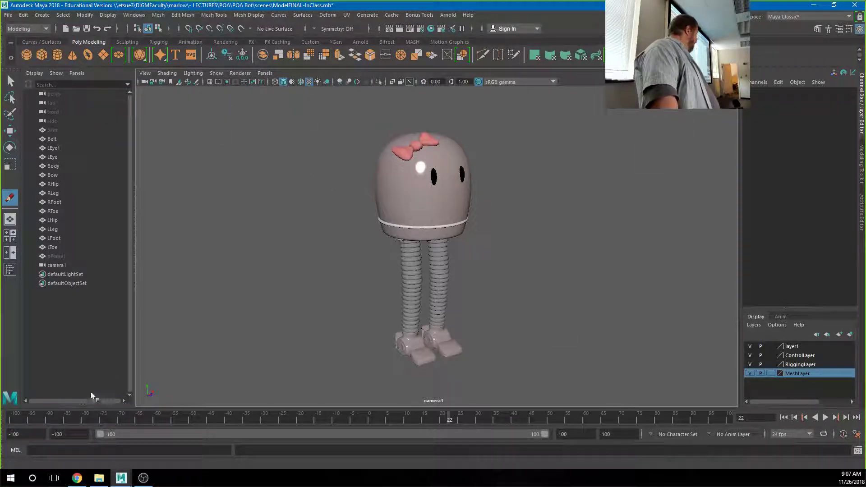
- Open a second Maya session with an empty scene and create a polygon cylinder at the origin
left_click(11, 479)
type("Maya")
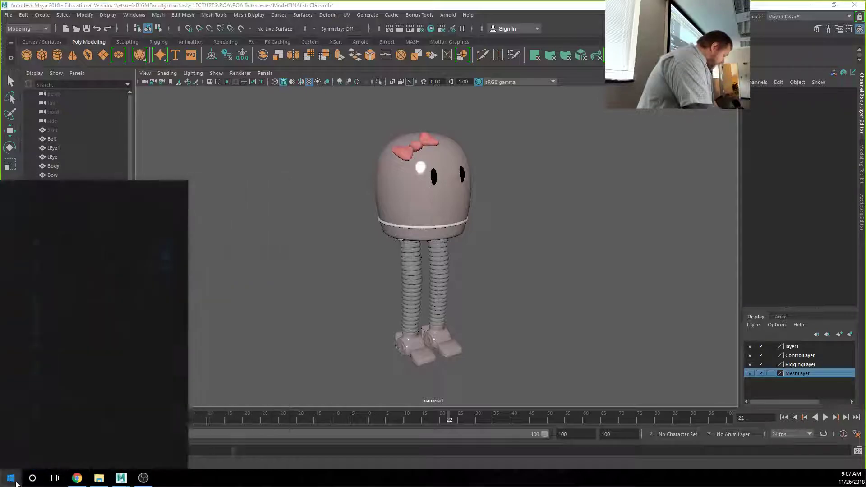
left_click(15, 483)
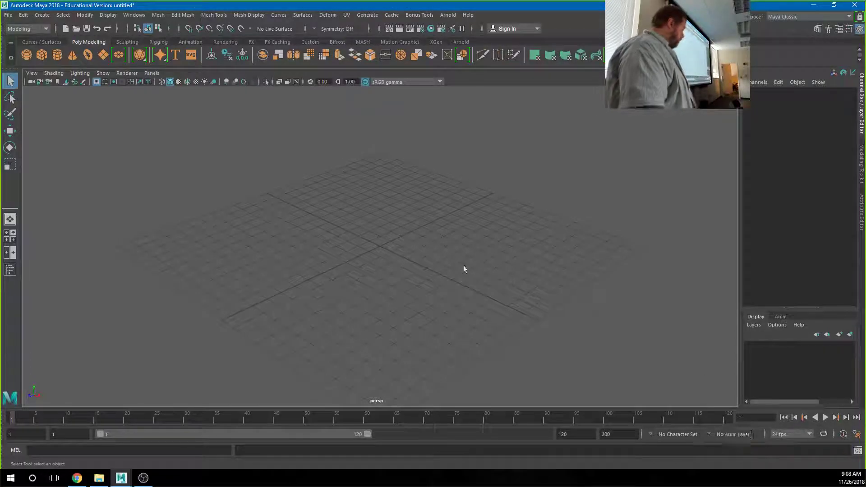
left_click(57, 55)
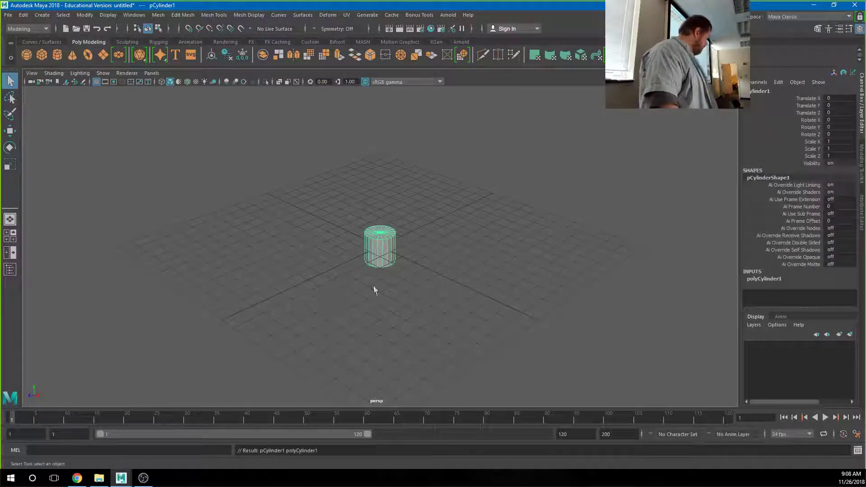
- Scale the cylinder into a tall, thin pole, about 4.285 in Y and 0.309 in X and Z
key("r")
left_click_drag(382, 213, 380, 138)
left_click_drag(380, 268, 335, 257)
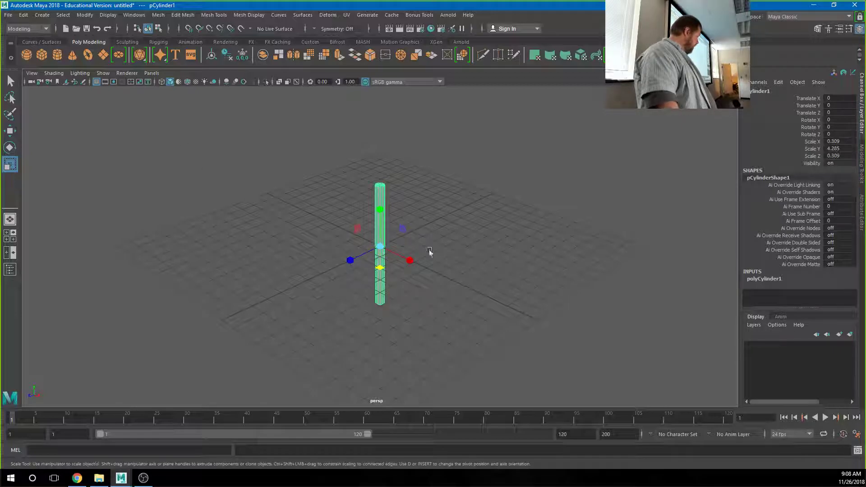
- Set the cylinder's height subdivisions to 22
left_click(773, 279)
scroll(781, 267, "down", 1)
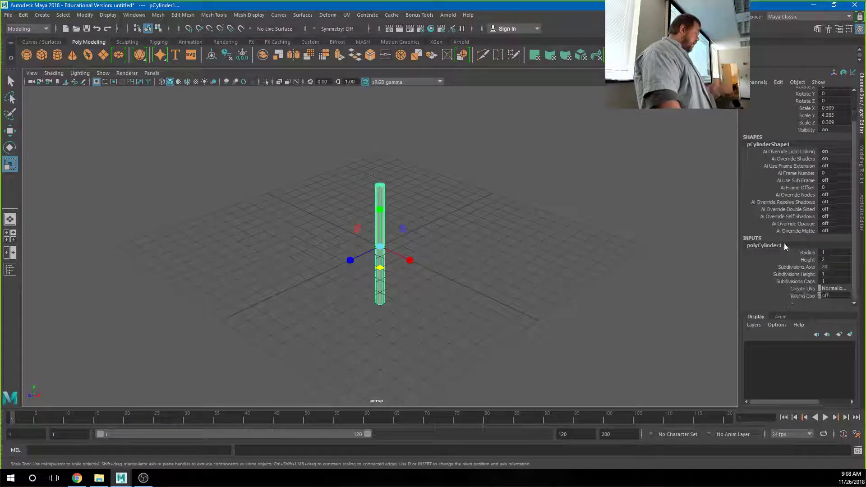
left_click(803, 275)
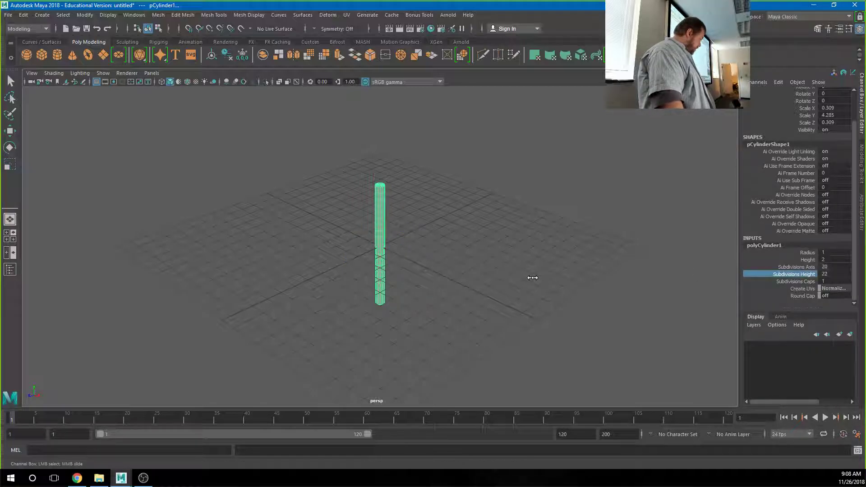
- Duplicate the subdivided cylinder and move the copy along X to about -3.707
left_click_drag(439, 285, 450, 298, "alt")
key("ctrl+d")
key("w")
left_click_drag(424, 248, 306, 241)
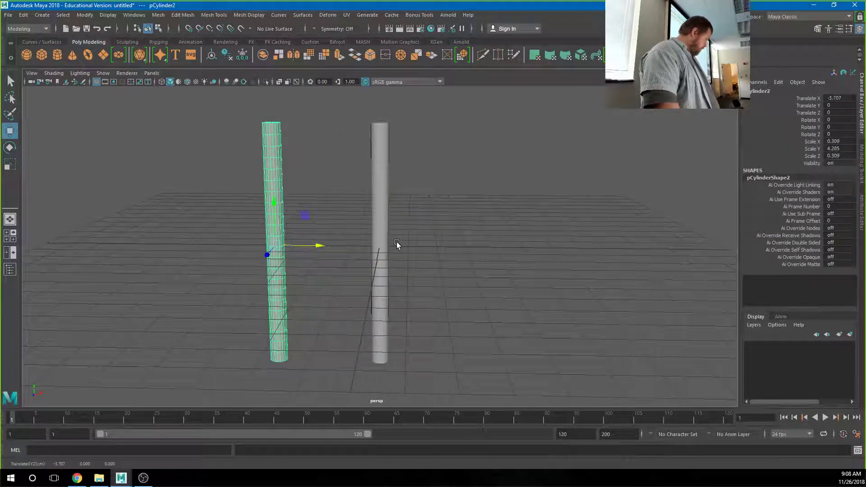
- Reduce the original cylinder's height subdivisions to 1
left_click(379, 251)
left_click(766, 279)
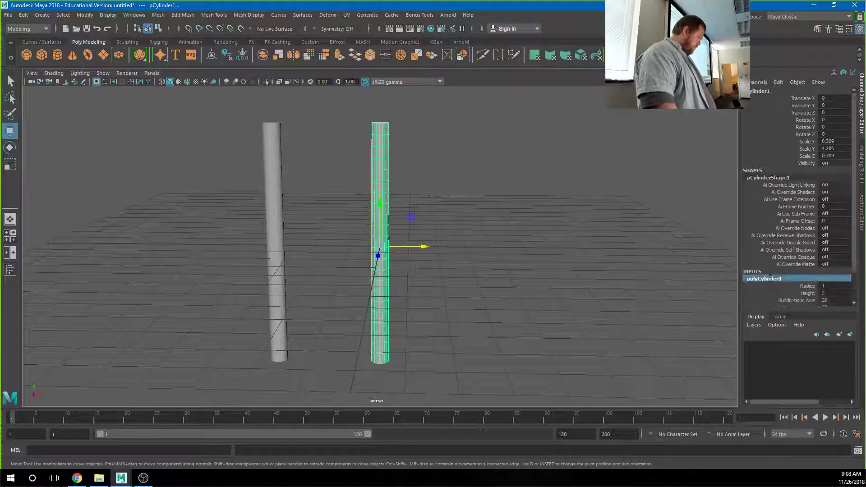
left_click(794, 274)
middle_click_drag(657, 306, 297, 247)
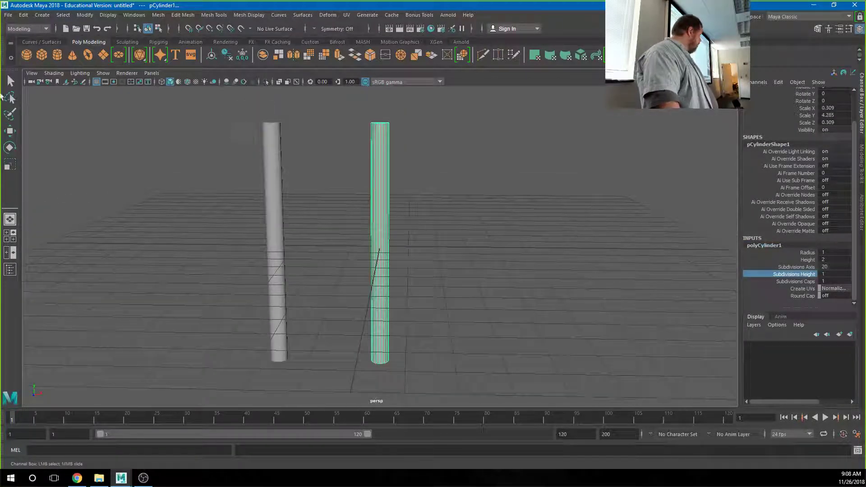
- Try applying one Bend deformer to both cylinders together, and undo it
left_click(277, 251)
key("w")
left_click_drag(219, 203, 467, 345)
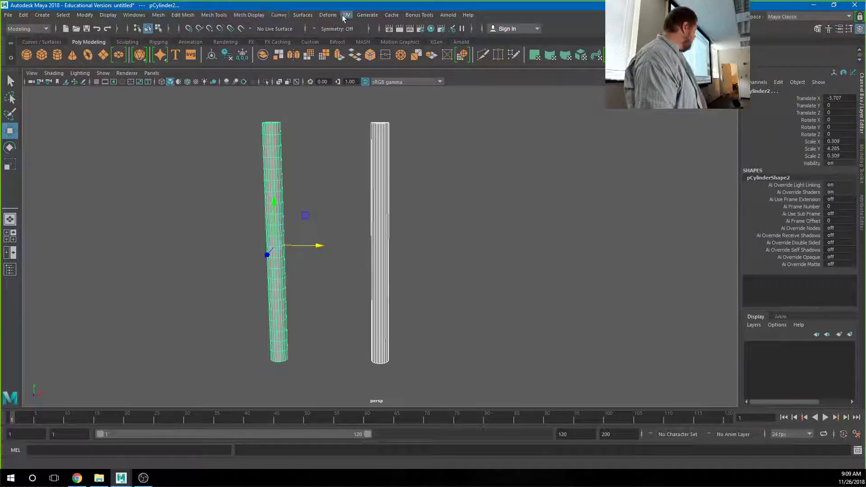
left_click(328, 15)
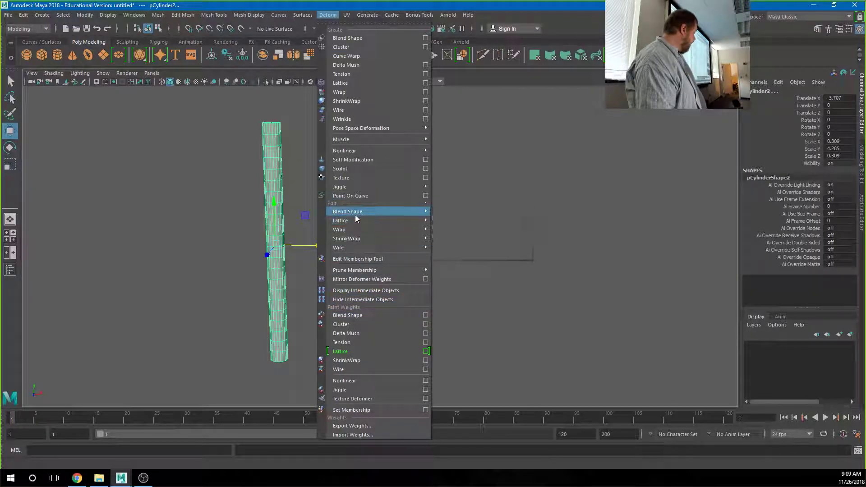
mouse_move(371, 150)
left_click(442, 160)
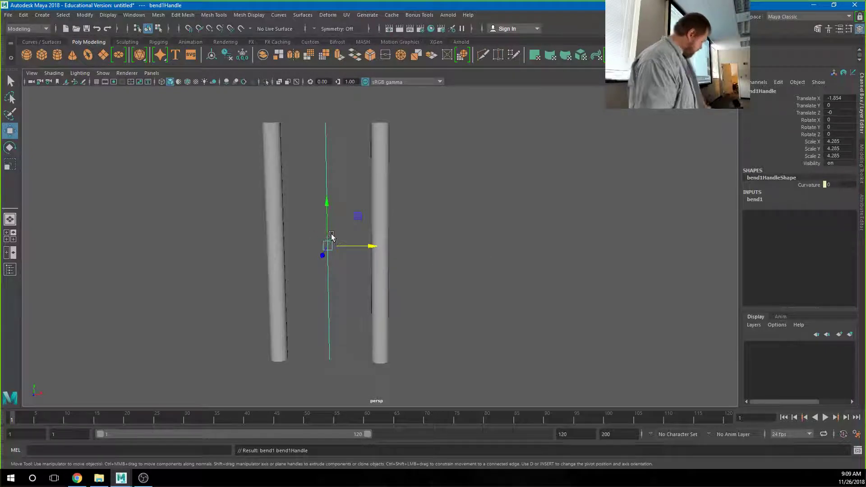
key("ctrl+z")
left_click(292, 170)
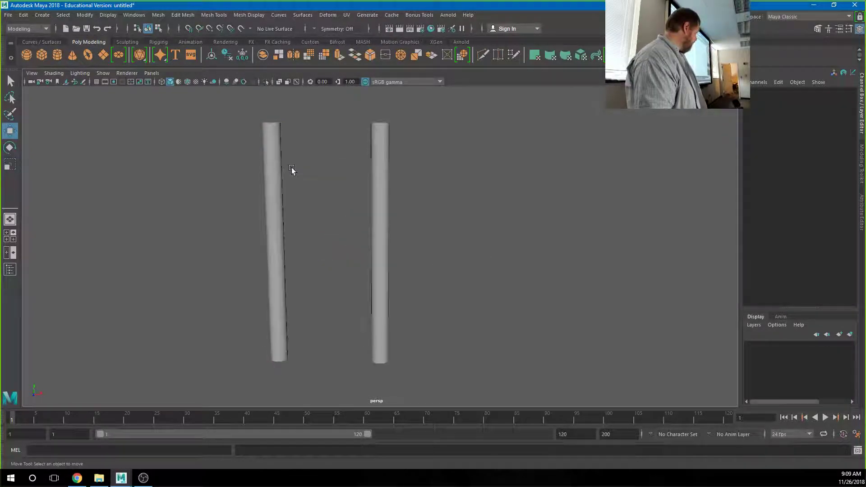
- Apply a nonlinear Bend deformer to the subdivided cylinder and set its curvature to about 76.776
left_click(277, 180)
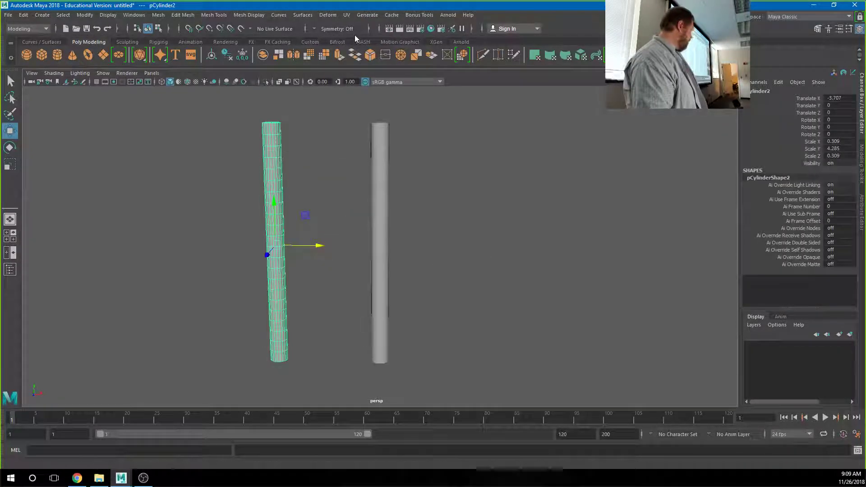
left_click(328, 14)
mouse_move(366, 151)
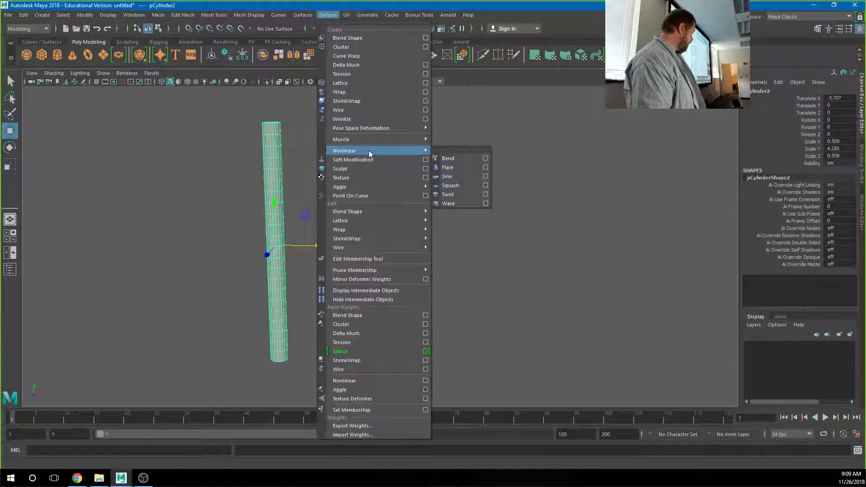
left_click(446, 159)
left_click(767, 202)
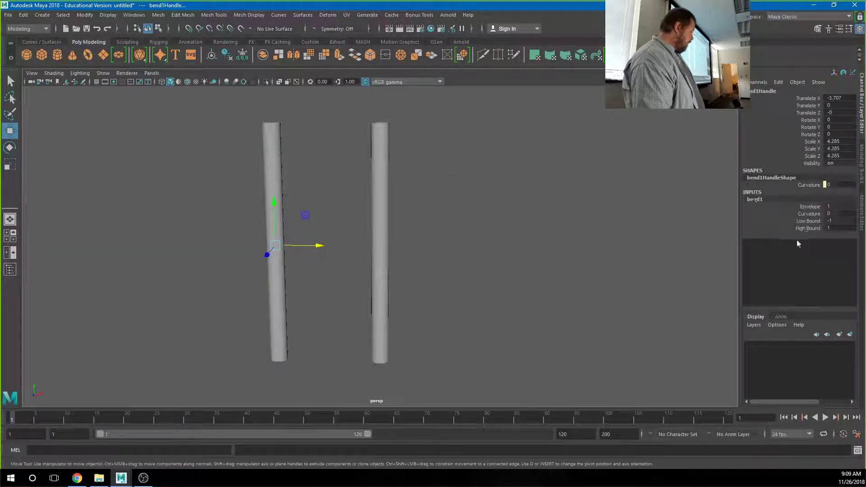
left_click(809, 214)
middle_click_drag(468, 242, 498, 241)
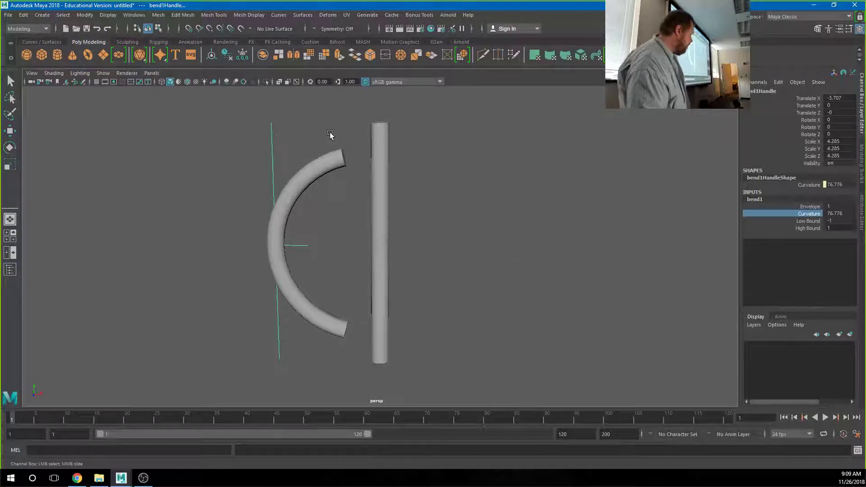
- Display the bent cylinder's vertices, and delete its Bend deformer handle
left_click(340, 158)
key("w")
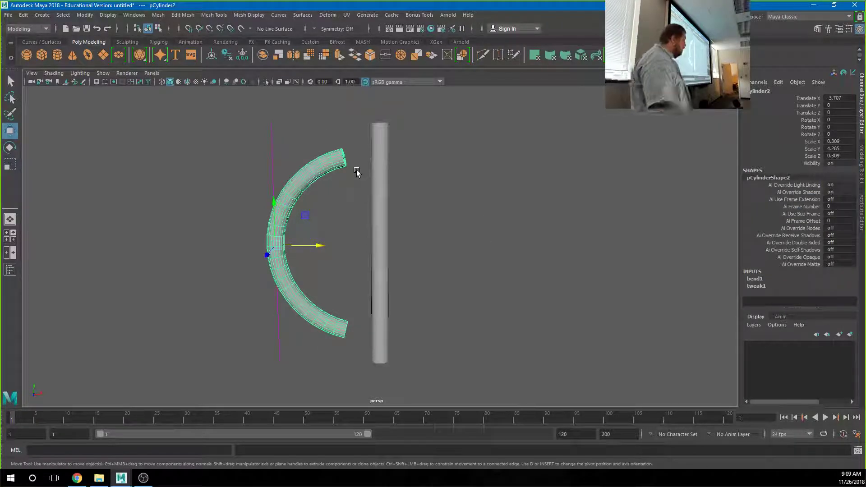
right_click_drag(336, 159, 288, 158)
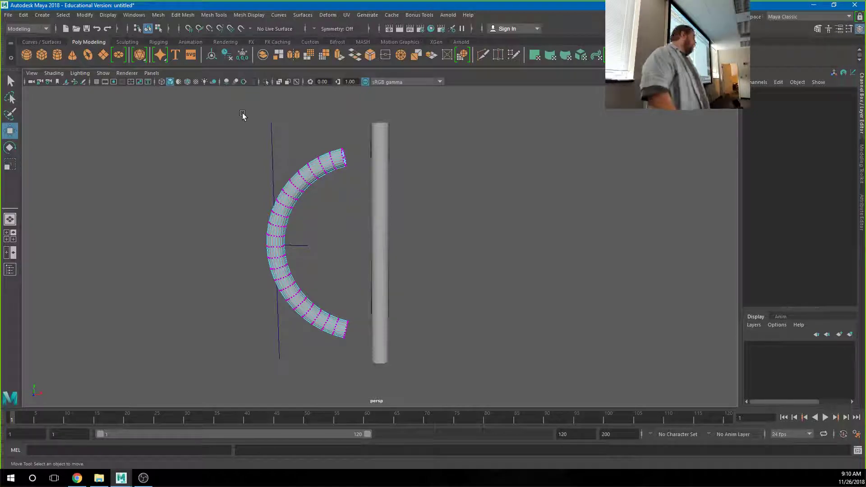
left_click_drag(242, 118, 273, 148)
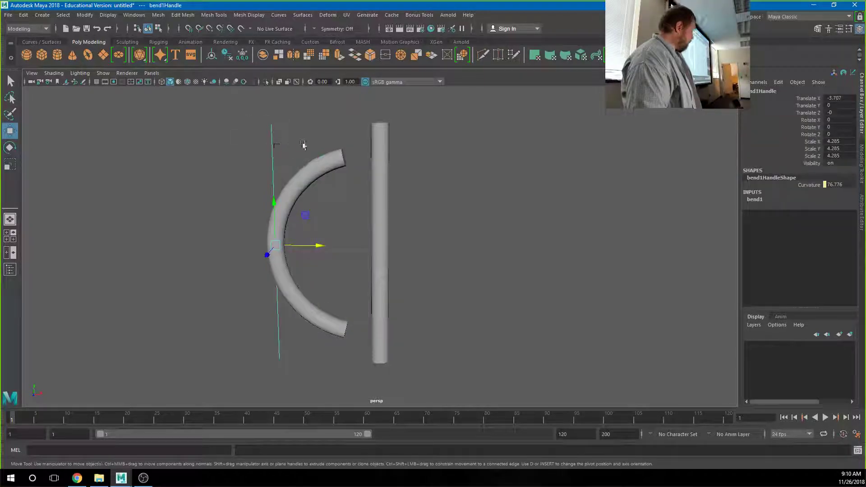
key("Delete")
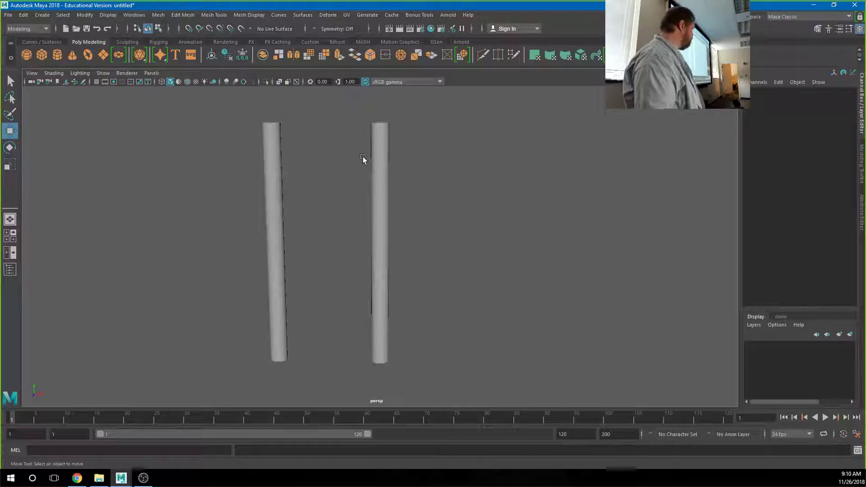
- Compare the mesh subdivisions of both cylinders and examine the undivided cylinder's vertices at its two ends
left_click(382, 178)
left_click(271, 183)
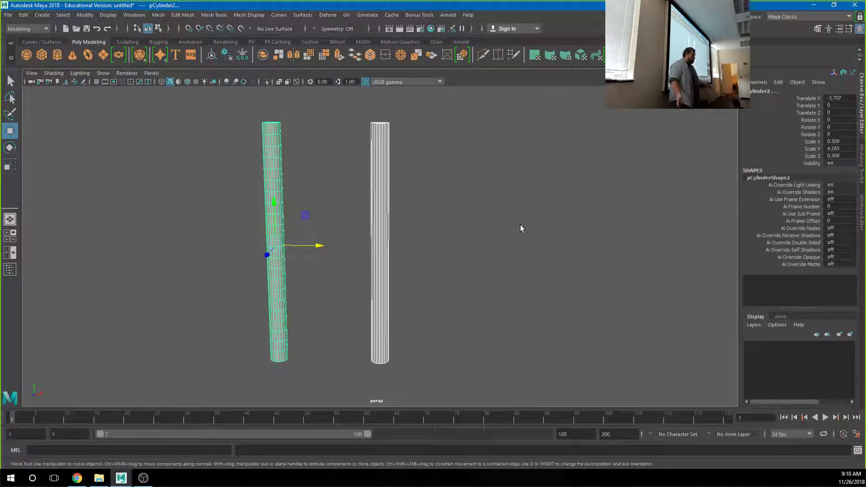
left_click_drag(451, 193, 364, 239)
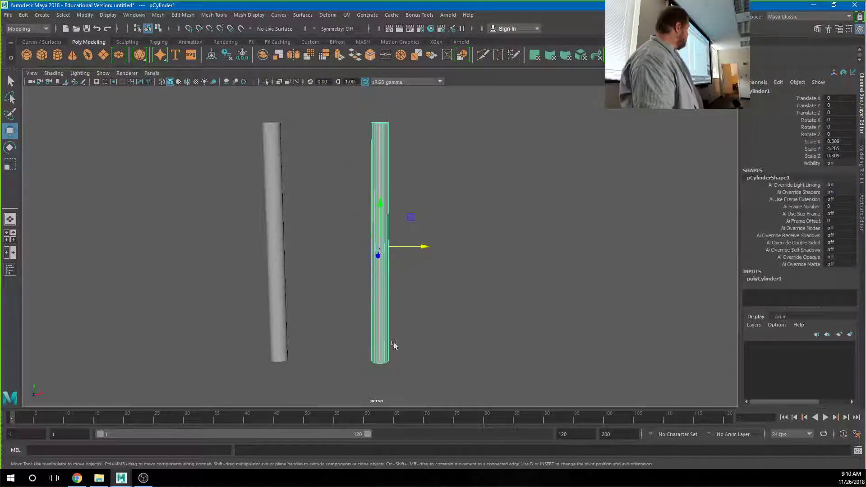
right_click_drag(378, 245, 345, 217)
left_click_drag(334, 117, 433, 149)
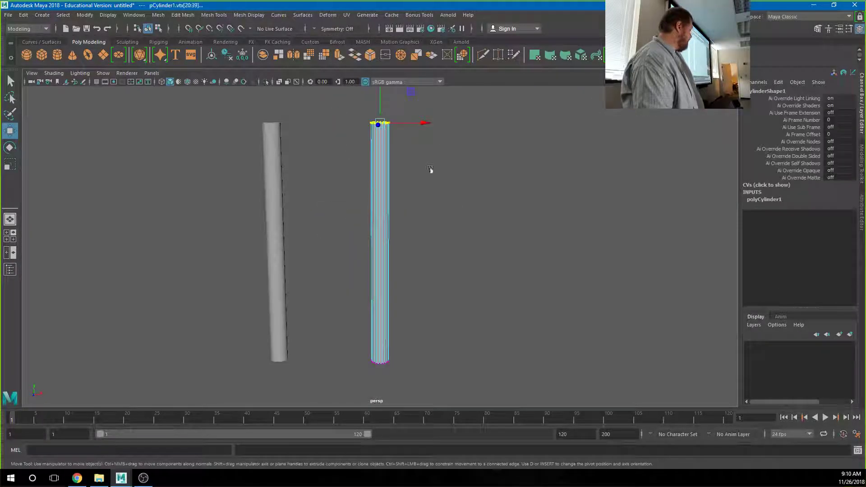
left_click_drag(344, 311, 428, 379)
right_click(386, 246)
right_click_drag(386, 246, 424, 205)
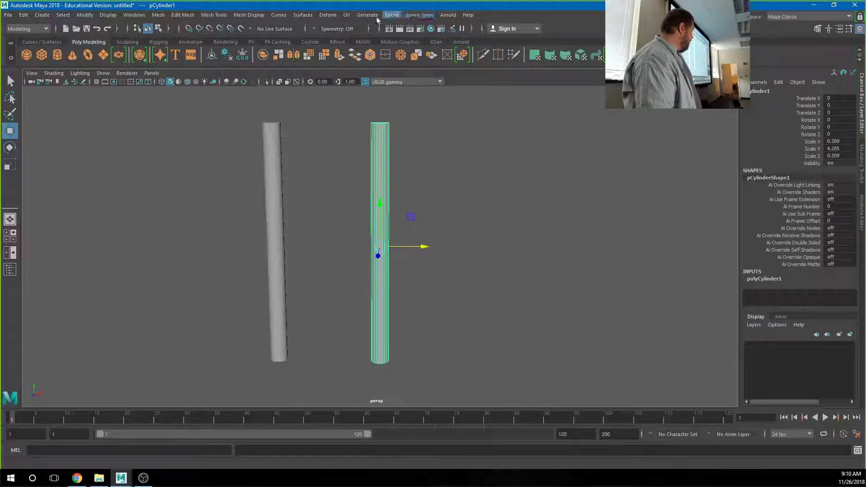
- Apply a nonlinear Bend deformer to the undivided cylinder and set its curvature to about -43.545
left_click(328, 14)
mouse_move(350, 152)
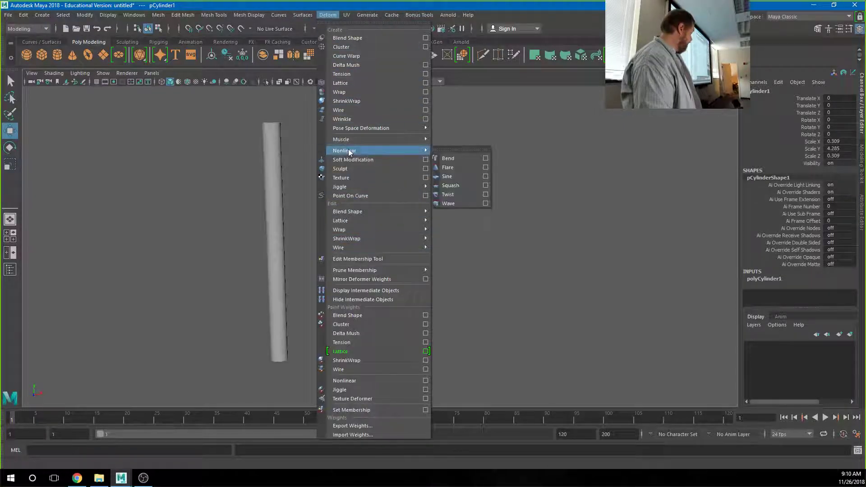
left_click(460, 158)
left_click(759, 200)
left_click(808, 214)
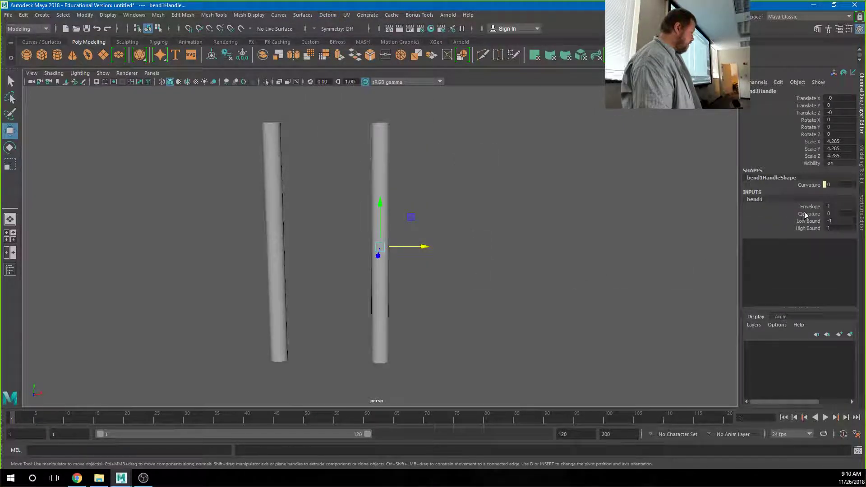
scroll(562, 247, "up", 1)
middle_click_drag(563, 248, 488, 243)
scroll(488, 247, "up", 1)
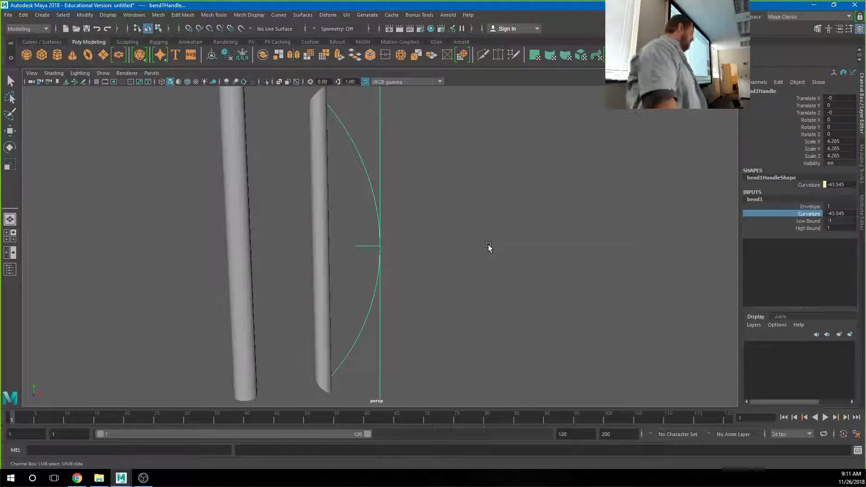
- Delete the Bend deformer handle from the undivided cylinder
key("w")
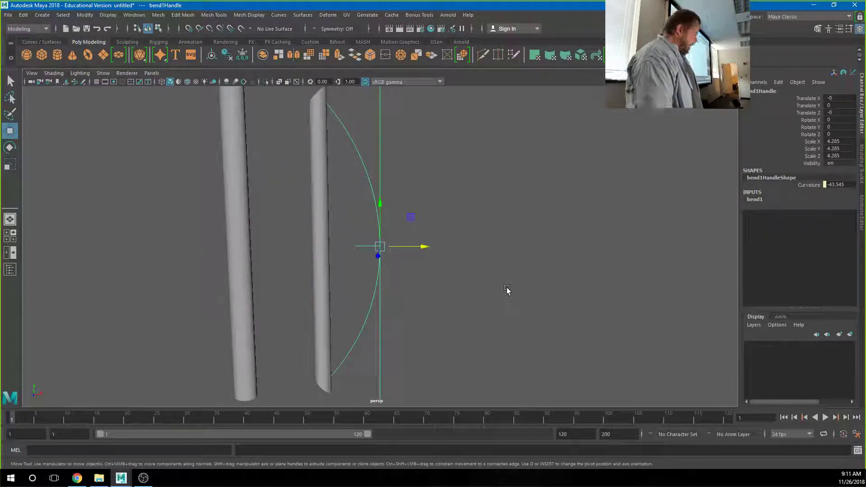
key("Delete")
scroll(493, 286, "down", 5)
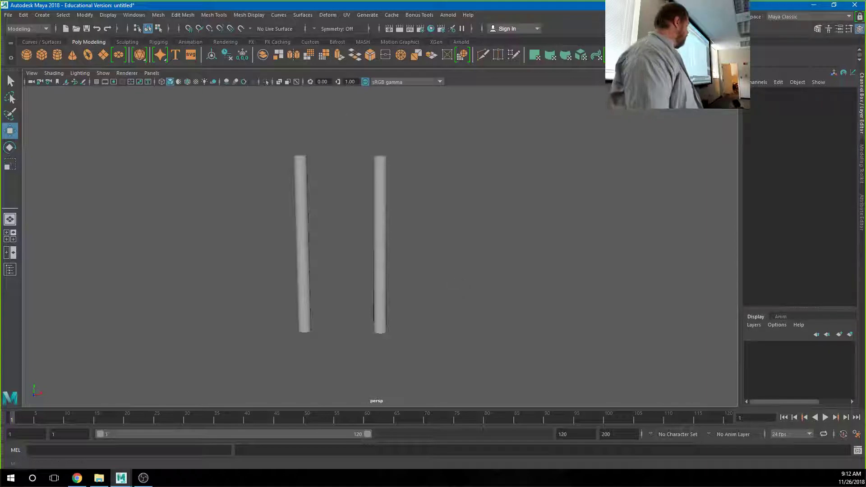
- Change to the Rigging menu set and show the front view at full size
left_click(44, 30)
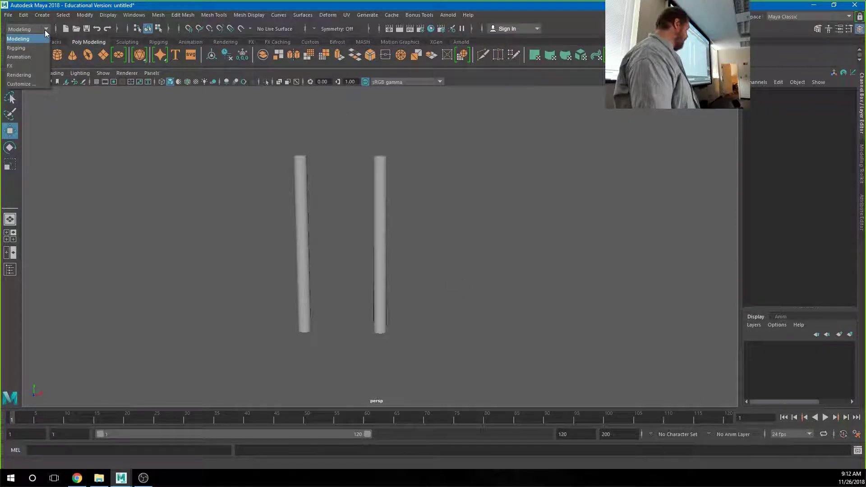
left_click(27, 48)
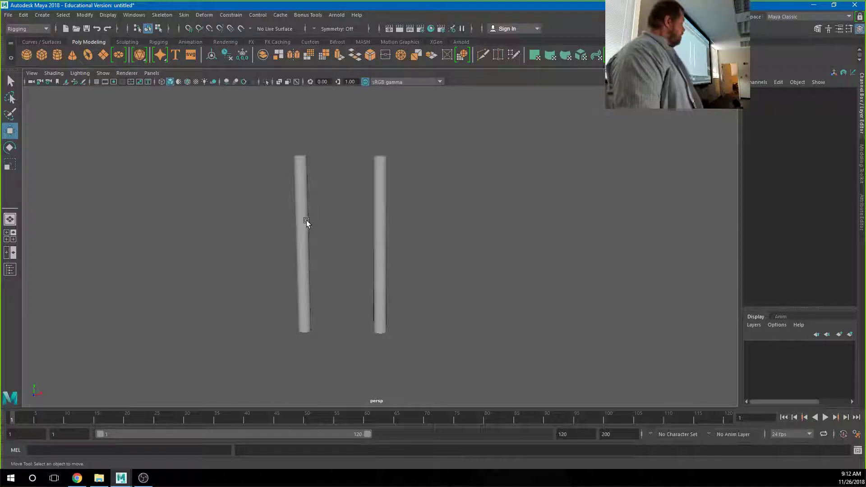
key("space")
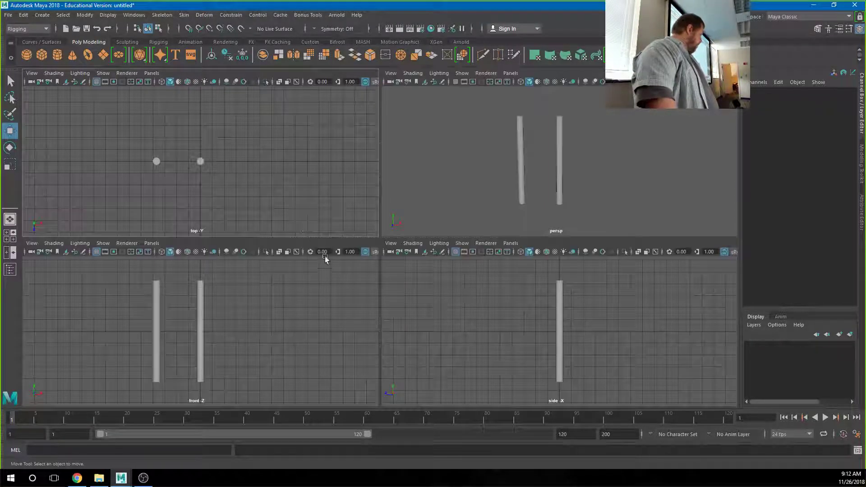
key("space")
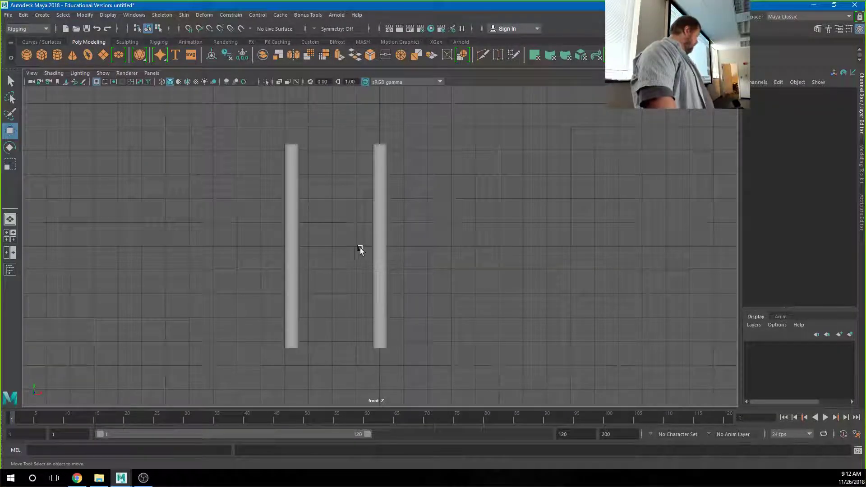
- Try deleting the undivided cylinder, and undo the deletion
left_click_drag(248, 199, 513, 298)
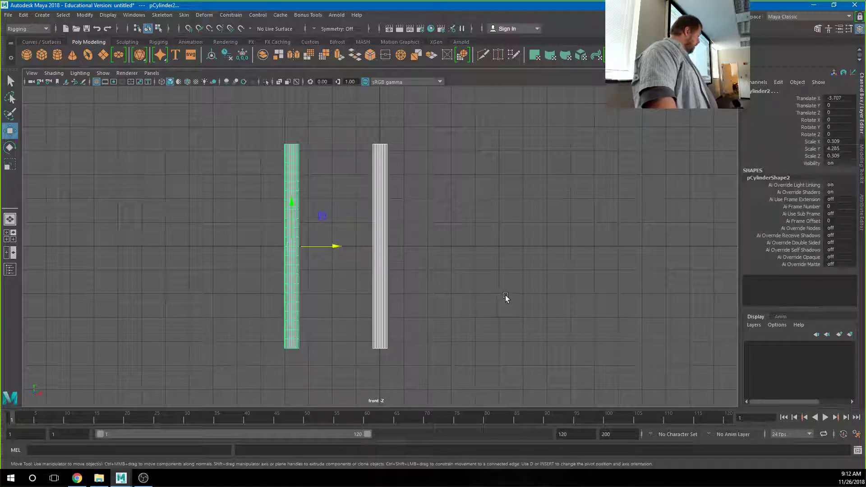
left_click(466, 270)
left_click(380, 228)
key("Delete")
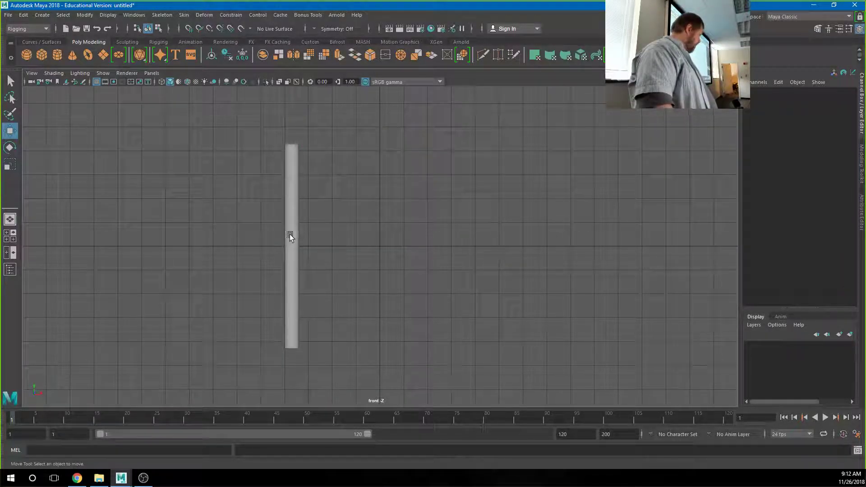
key("ctrl+z")
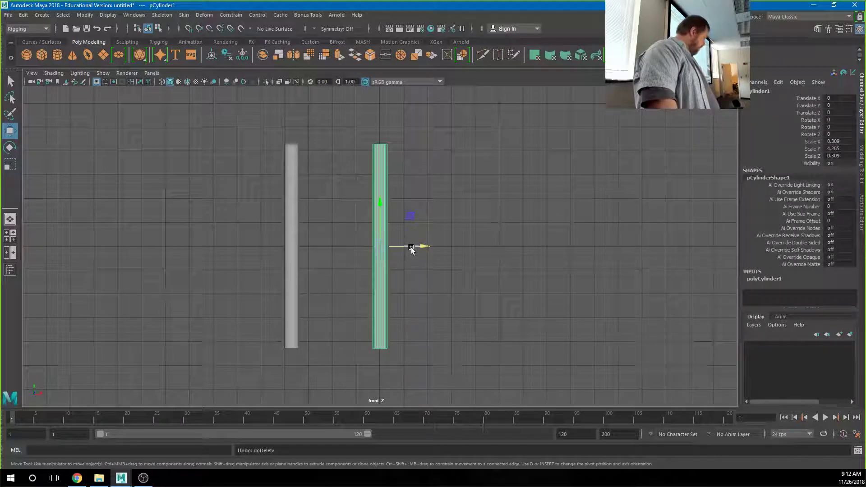
- Move the undivided cylinder aside along X and set the subdivided cylinder's Translate X to 0
left_click_drag(415, 247, 523, 253)
left_click_drag(151, 187, 408, 243)
double_click(846, 98)
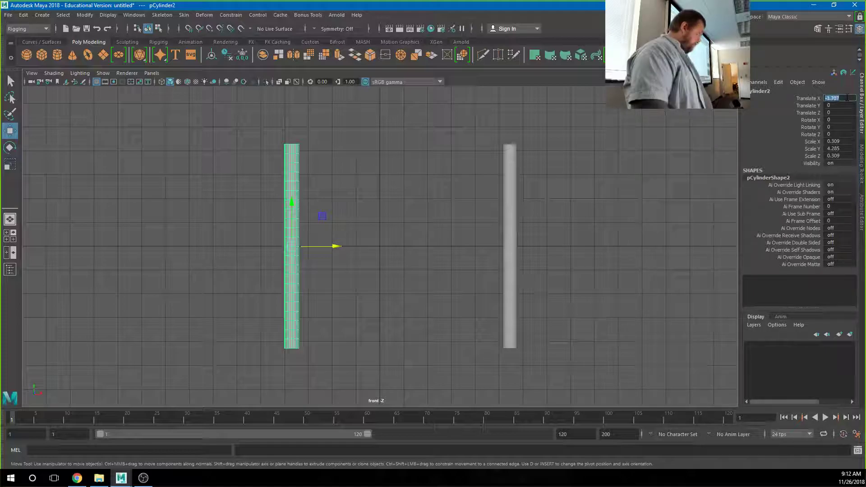
type("0")
key("Return")
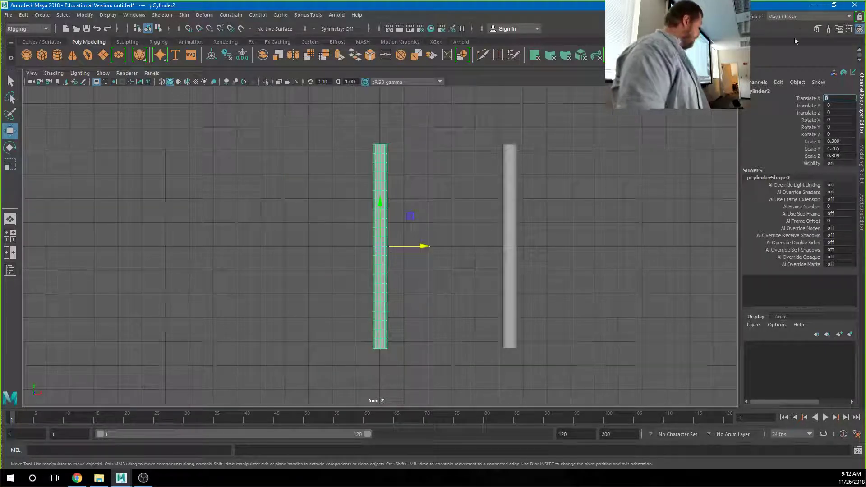
left_click(475, 179)
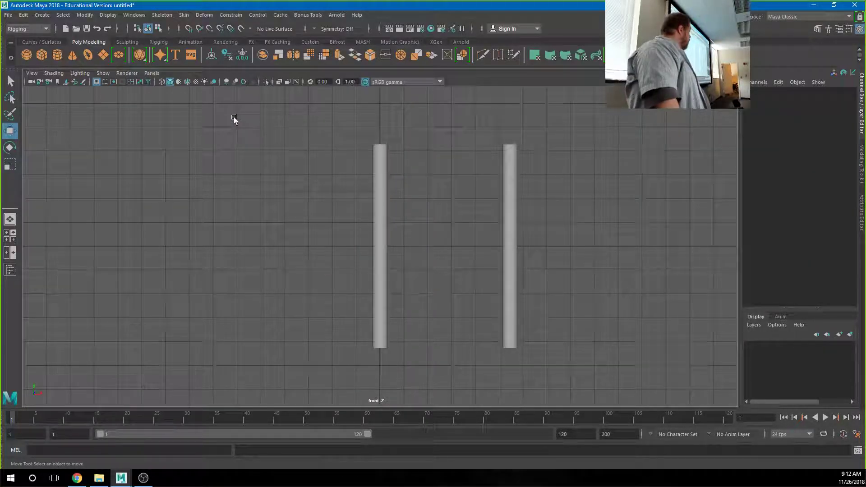
- Create a leg-shaped chain of five joints in the empty area beside the cylinders with the Joint tool
left_click(164, 15)
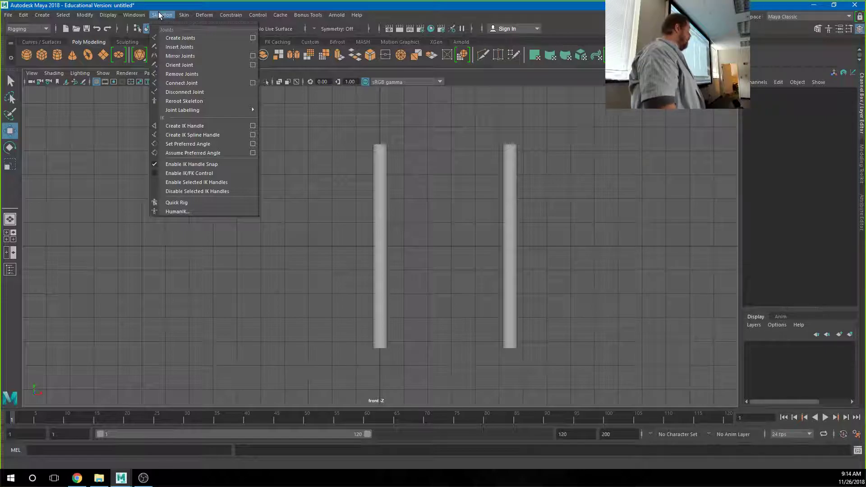
left_click(193, 36)
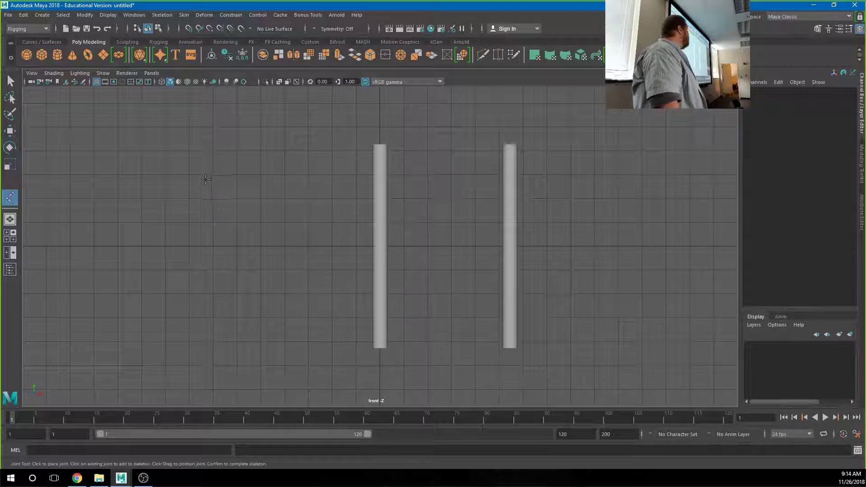
left_click(126, 119)
left_click(156, 238)
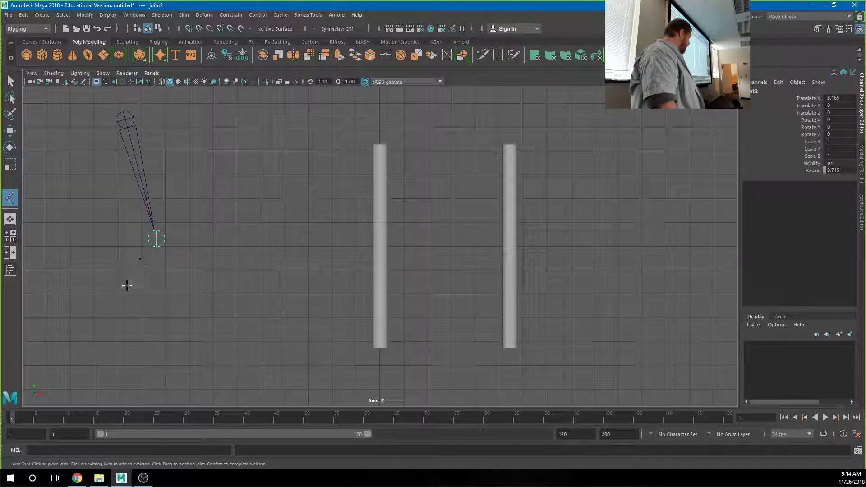
left_click(117, 322)
left_click(153, 346)
left_click(188, 346)
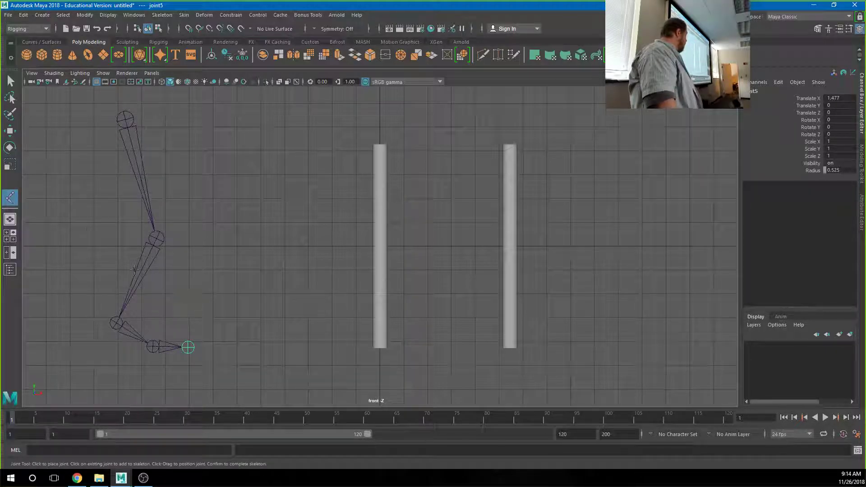
- Show the Outliner and rotate the leg chain's root joint to about 67.5 degrees in Z
left_click(11, 271)
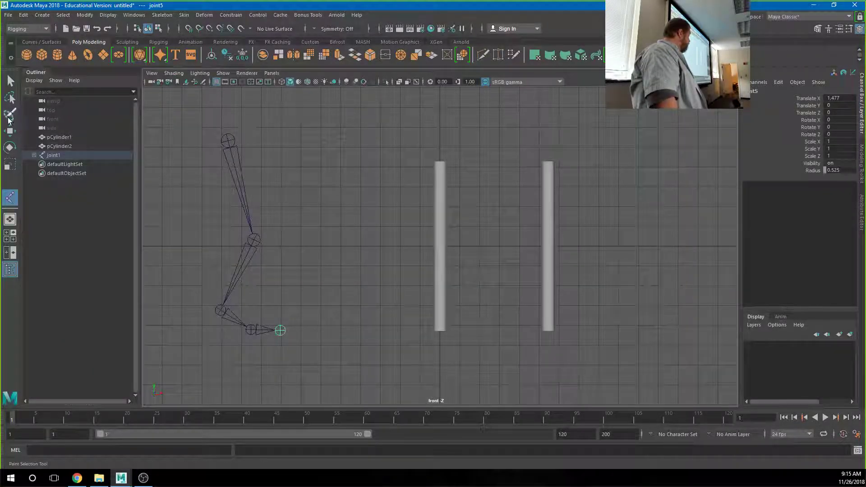
left_click(9, 147)
left_click(53, 155)
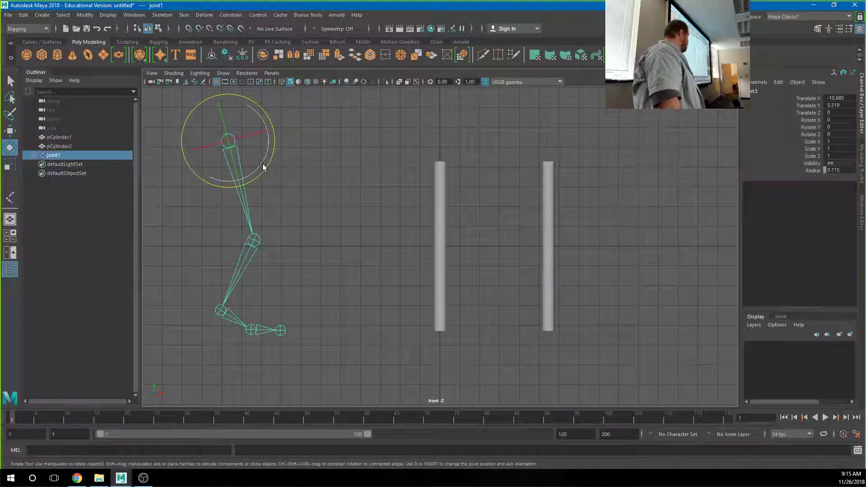
left_click_drag(262, 164, 251, 125)
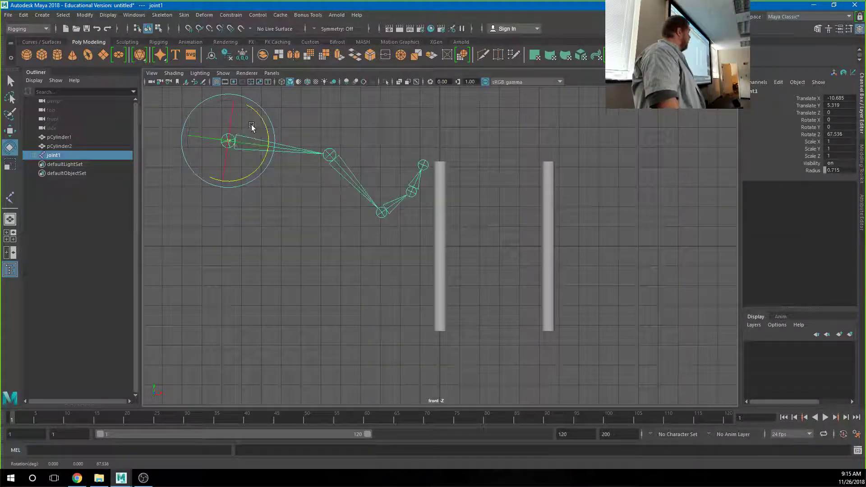
- Bend the leg chain at its second joint and rotate the third joint to about -34 degrees in Z
left_click(346, 178)
left_click_drag(367, 147, 333, 174)
left_click(293, 219)
left_click(277, 212)
left_click_drag(301, 205, 295, 221)
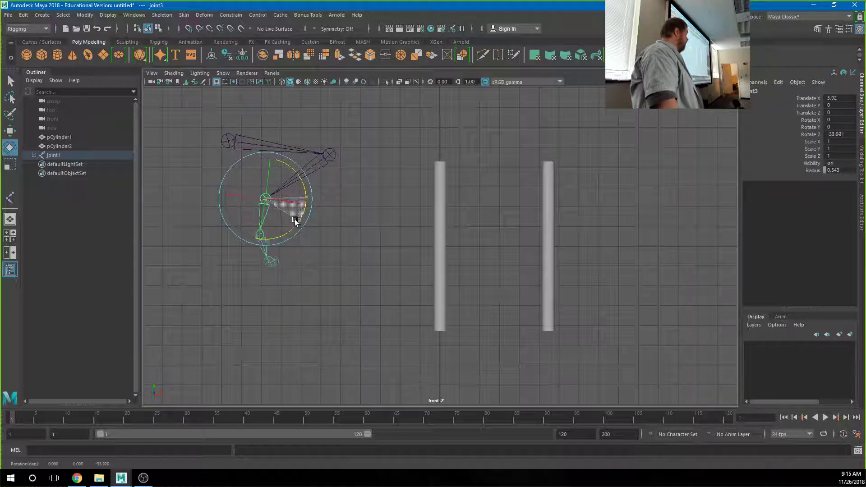
- Rotate the leg chain's root joint to about 24.75 degrees in Z, and delete the whole chain
left_click(241, 142)
left_click(241, 142)
left_click_drag(266, 134, 272, 178)
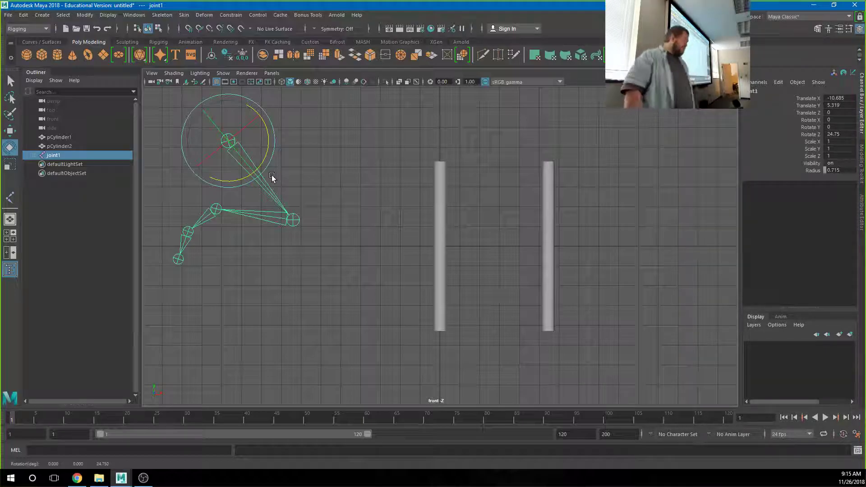
key("Delete")
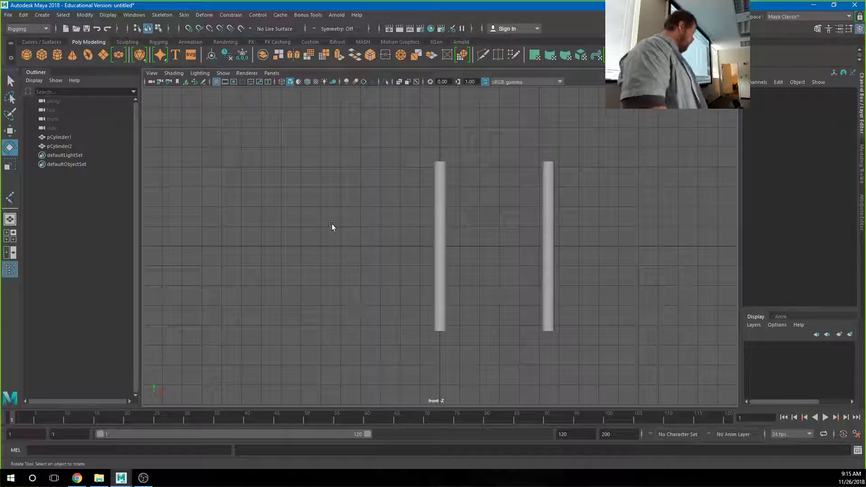
- Place the first joint of a new chain at the bottom center of the subdivided cylinder
scroll(454, 216, "up", 4)
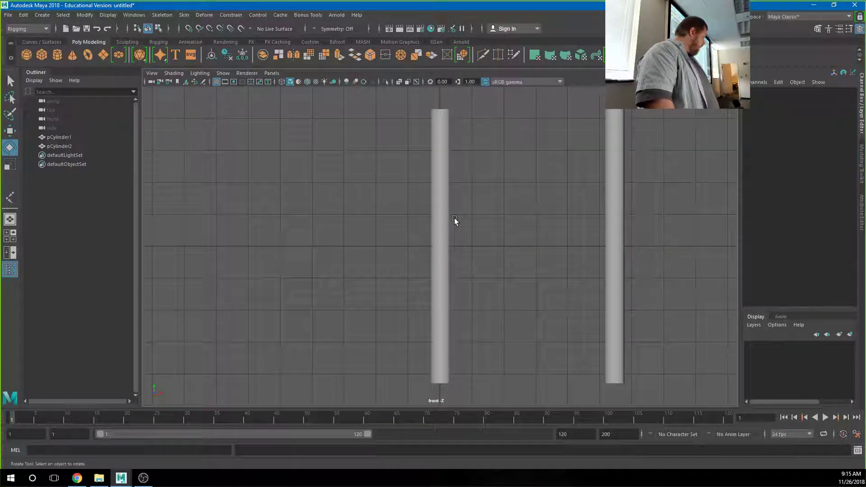
middle_click_drag(453, 219, 397, 222, "alt")
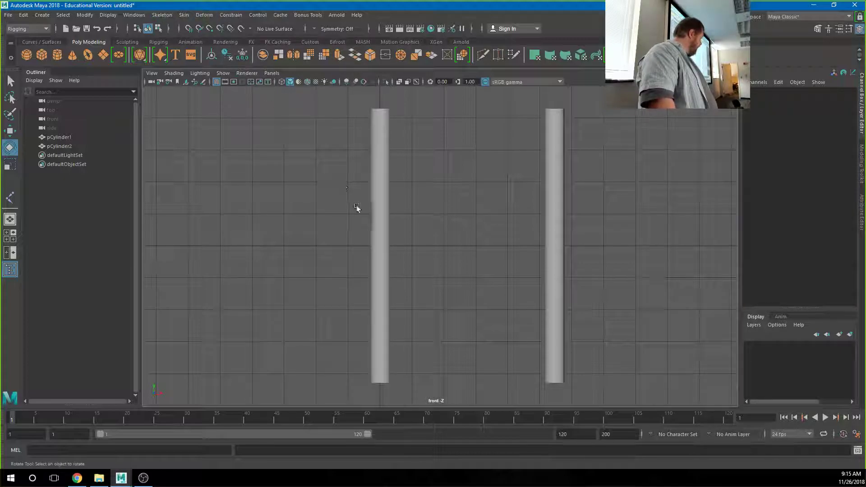
left_click(380, 199)
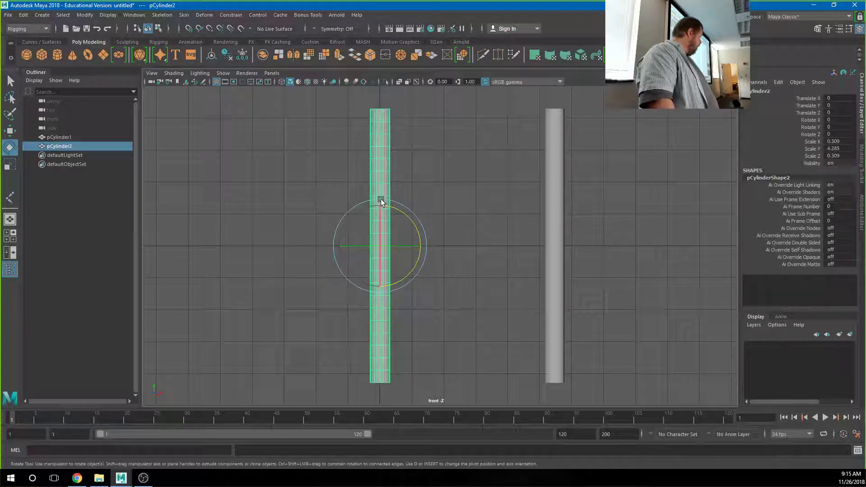
left_click(264, 163)
left_click(161, 15)
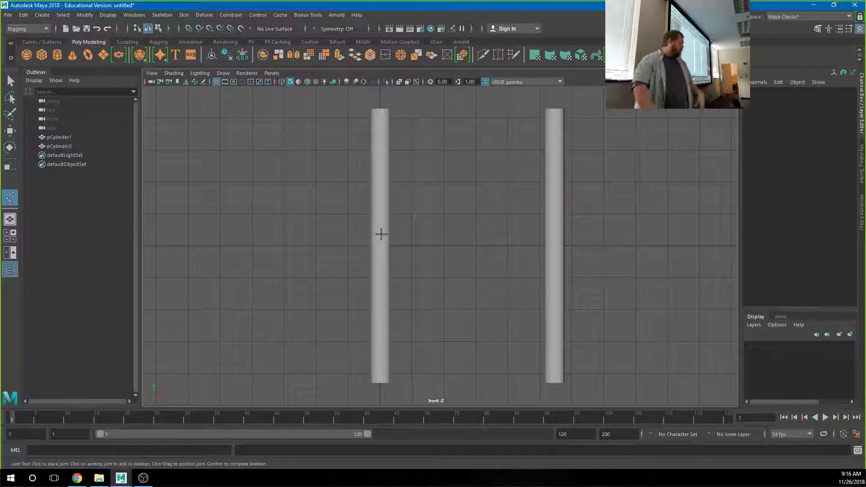
left_click(379, 383)
key("Return")
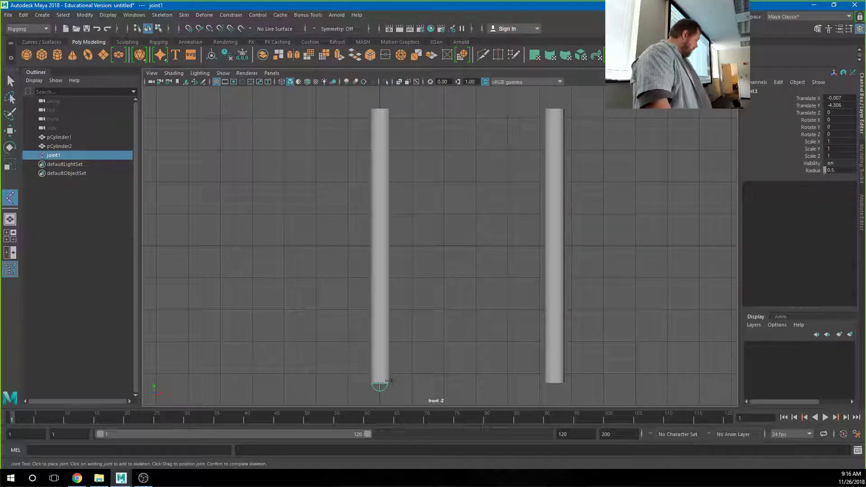
- Display the objects in wireframe and complete the chain with four more joints up the cylinder's center to its top end
key("4")
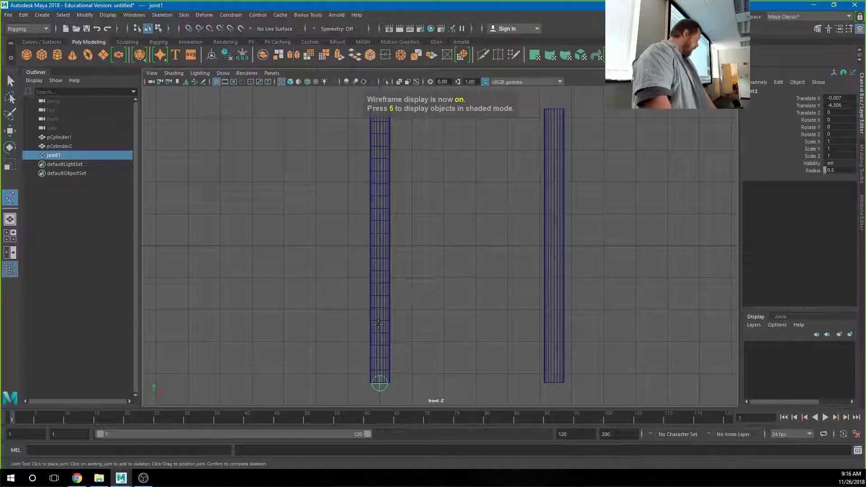
left_click_drag(378, 322, 379, 299)
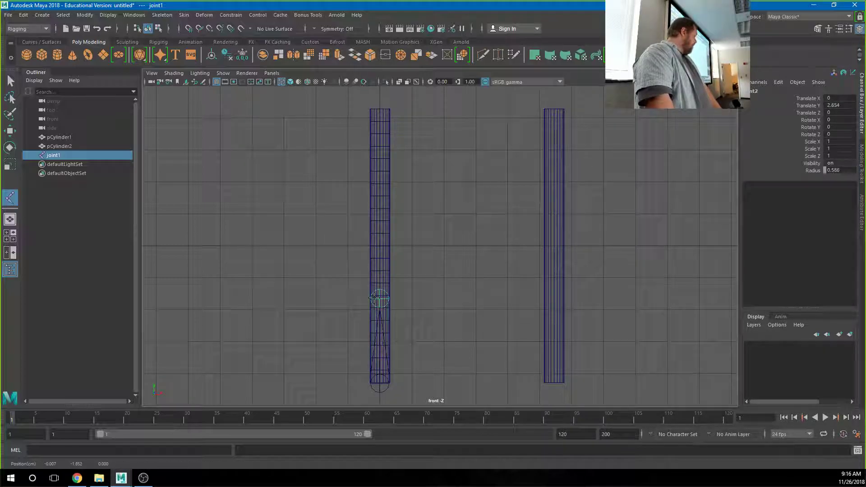
key("Return")
left_click_drag(378, 235, 377, 157)
left_click(381, 113)
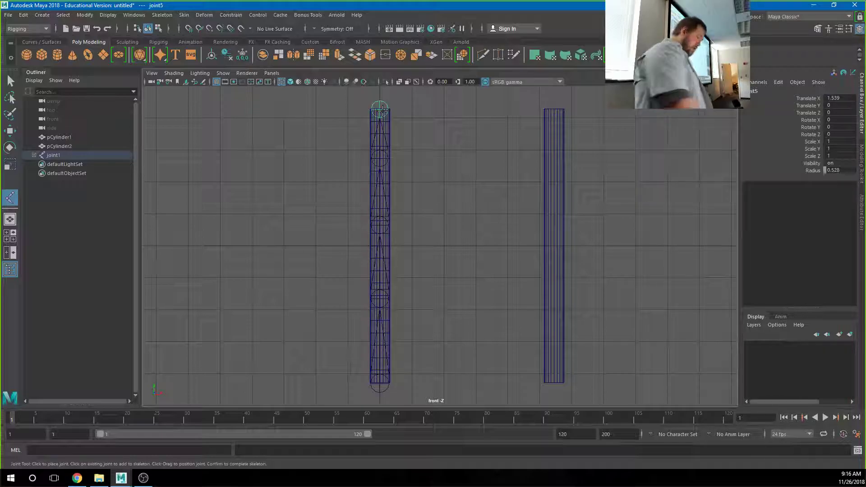
key("Return")
- Select the cylinder chain's root joint and expand its hierarchy in the Outliner down to joint5
key("e")
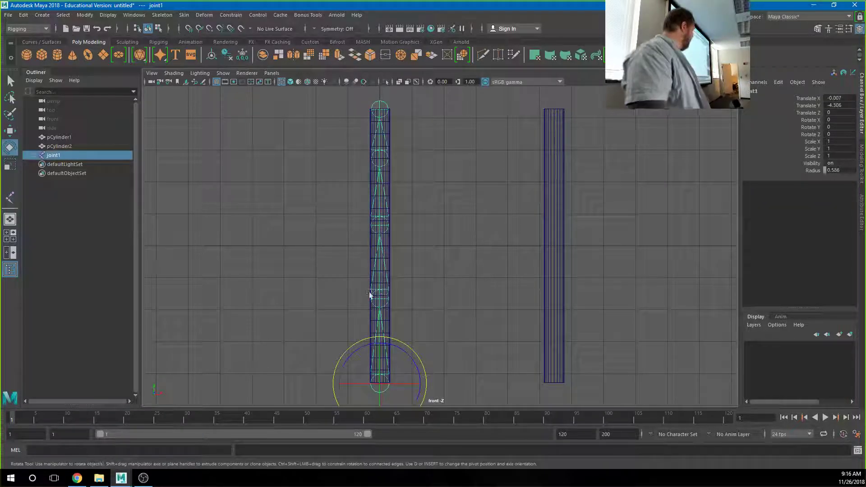
left_click(429, 244)
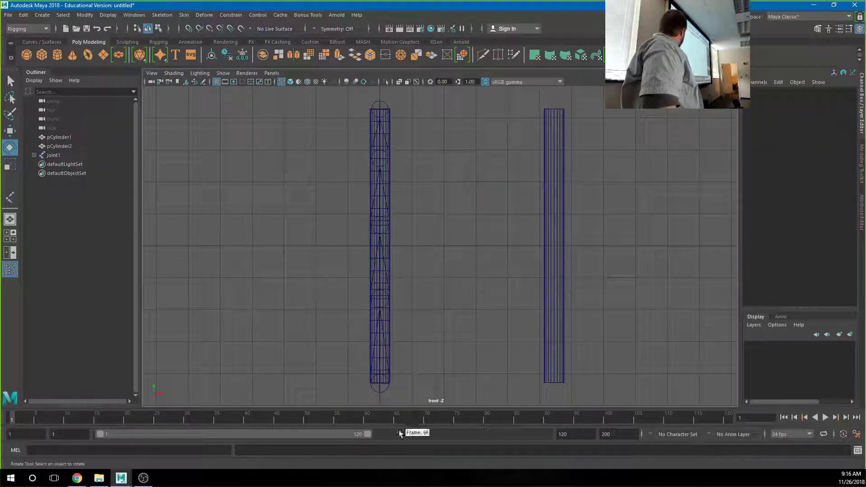
left_click(387, 394)
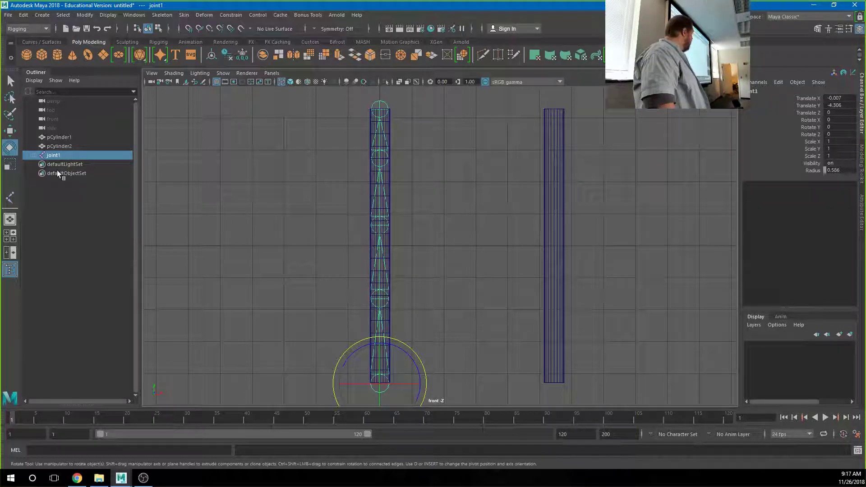
left_click(35, 155)
left_click(39, 164)
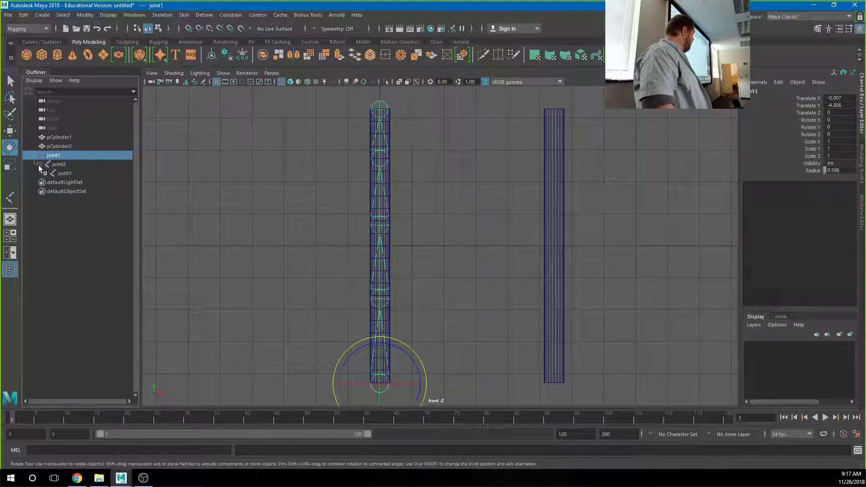
left_click(45, 173)
left_click(51, 183)
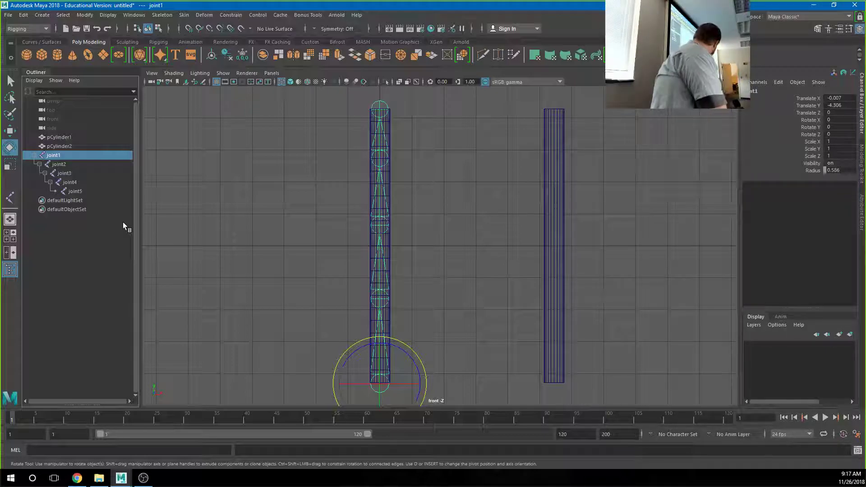
left_click(123, 222)
key("t")
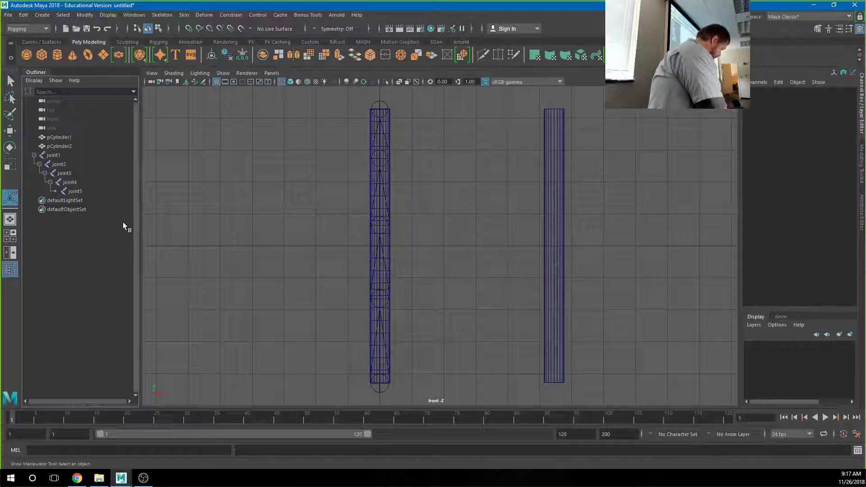
key("ctrl+z")
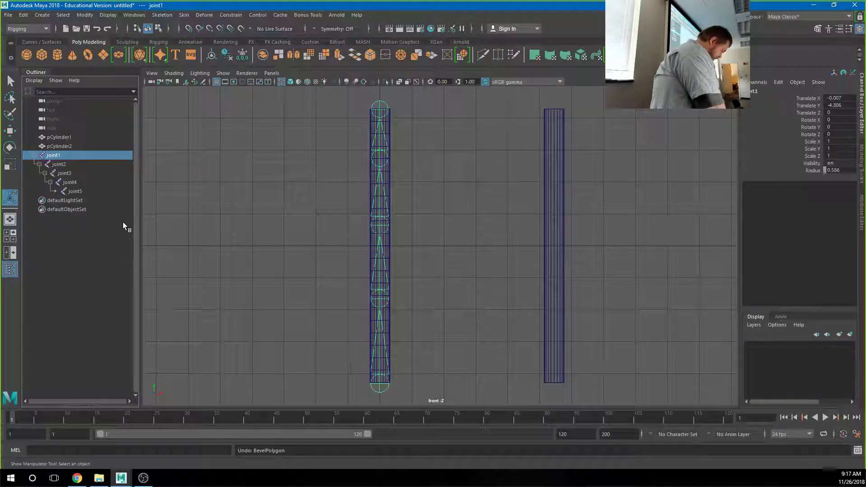
- Frame the joint chain, change the viewport background to black, and hide the grid
key("f")
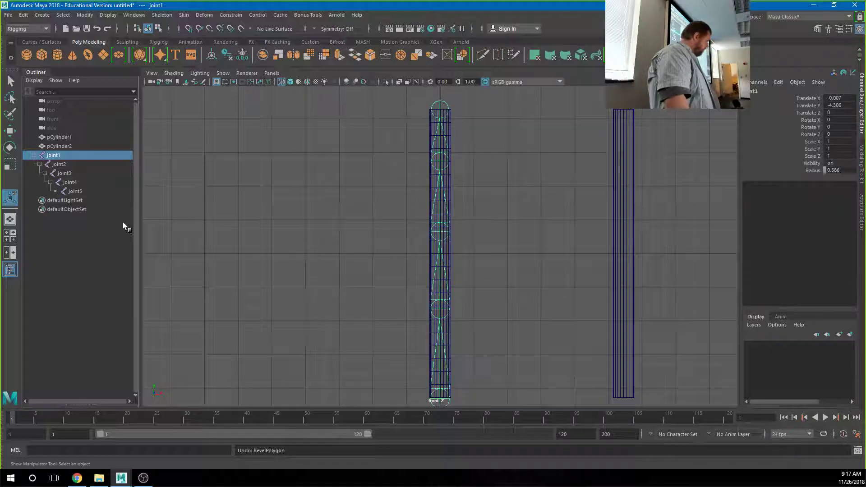
scroll(365, 224, "down", 2)
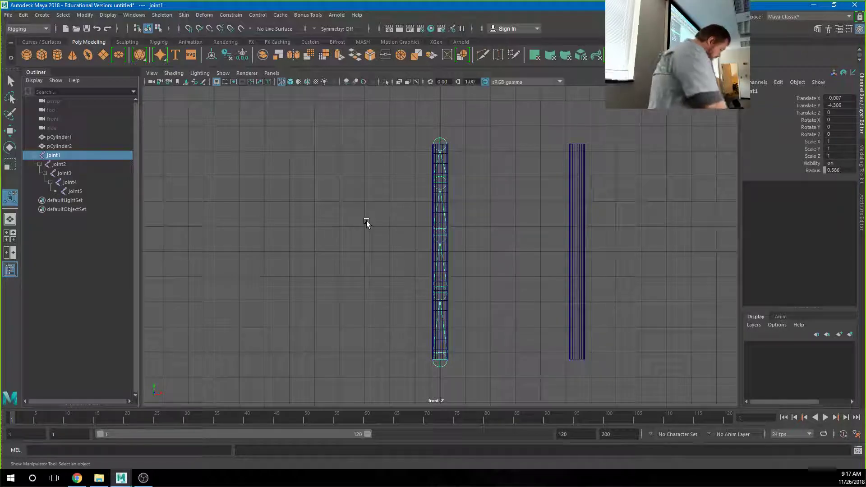
key("alt+b")
key("alt+b")
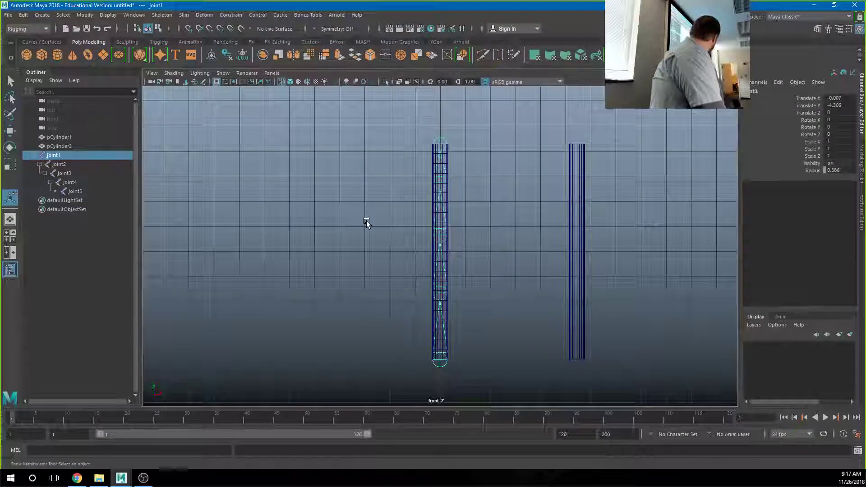
key("alt+b")
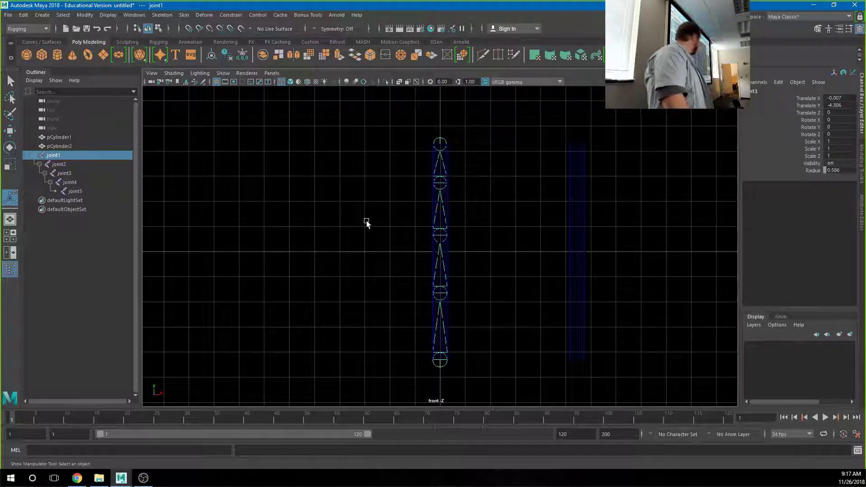
left_click(216, 82)
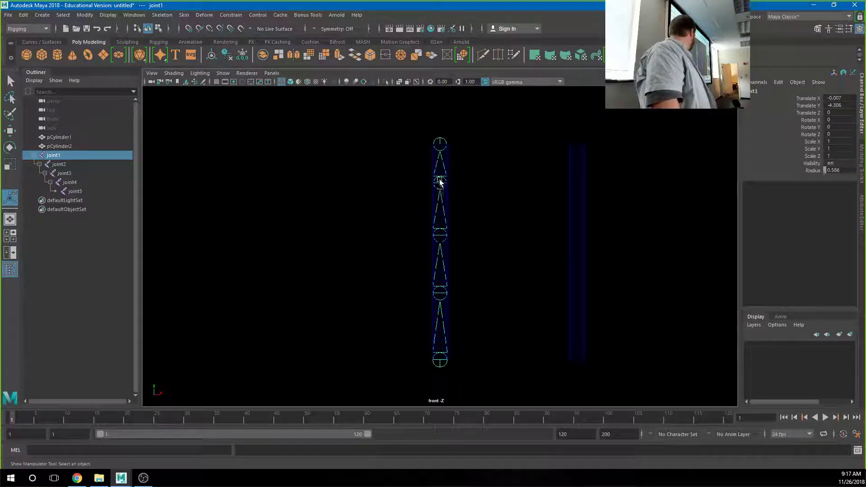
- Try rotating root joint joint1 about 18 degrees around Z to swing the whole chain, and undo the rotation
left_click(436, 292)
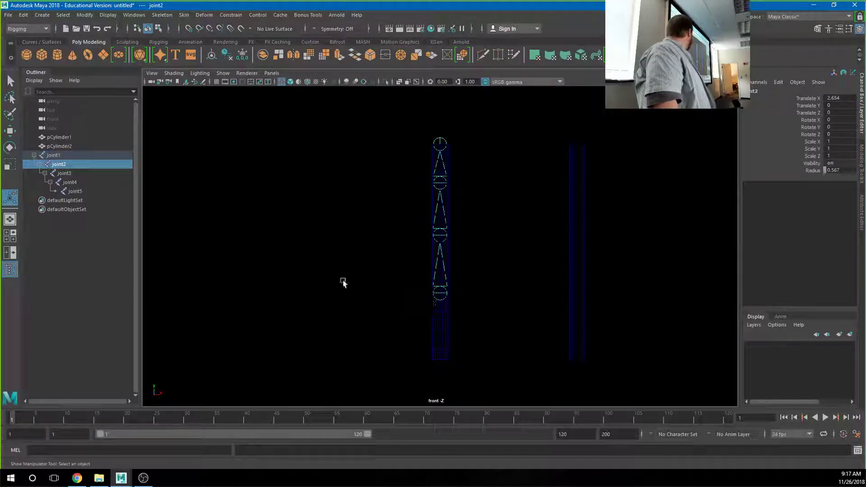
left_click(54, 156)
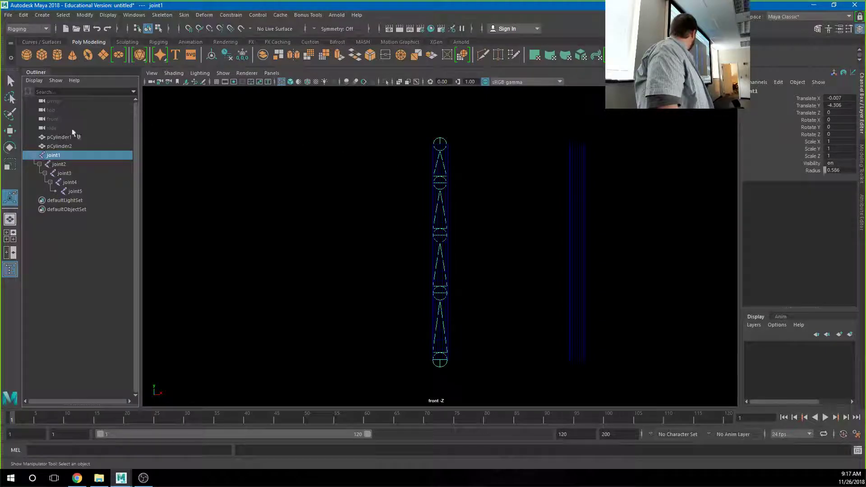
key("e")
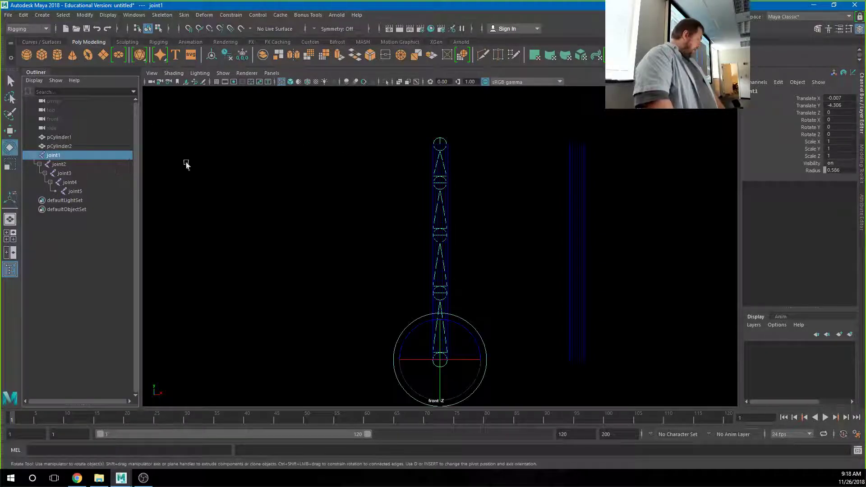
left_click_drag(415, 332, 383, 326)
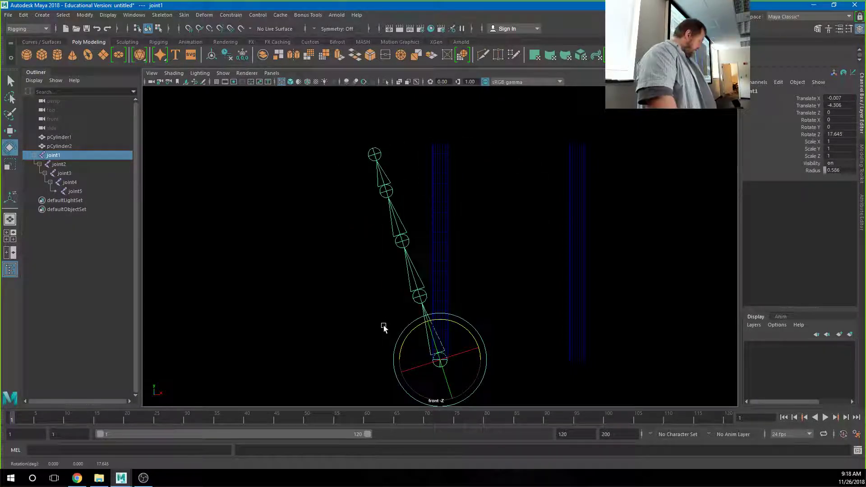
key("ctrl+z")
- Bend the chain in alternating directions around Z, rotating joint2 about -12 degrees, joint3 positively, and joint4 negatively
left_click(439, 293)
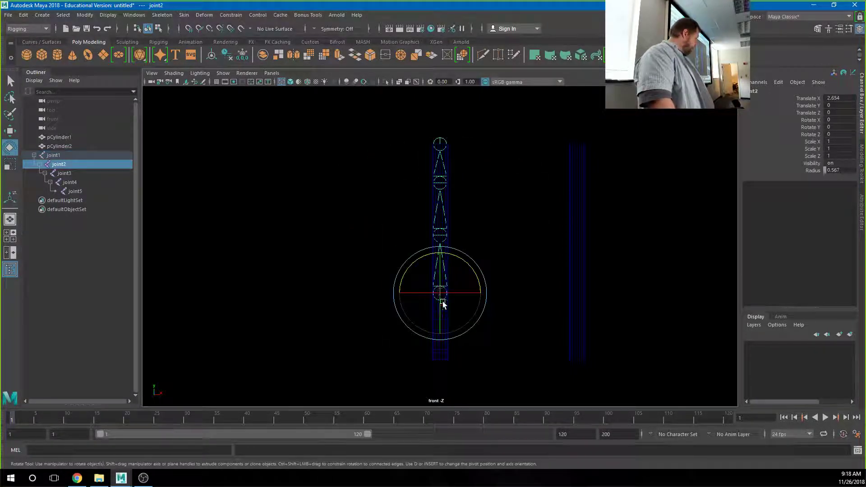
left_click_drag(420, 261, 441, 249)
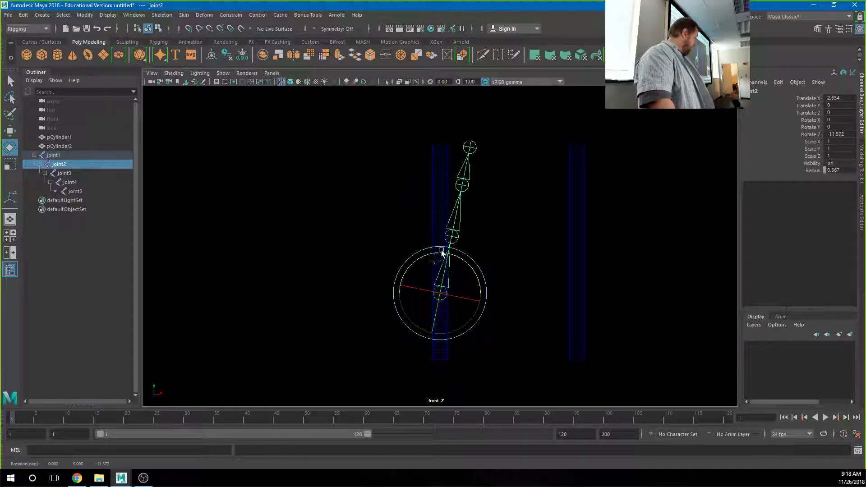
key("Down")
left_click_drag(435, 214, 415, 226)
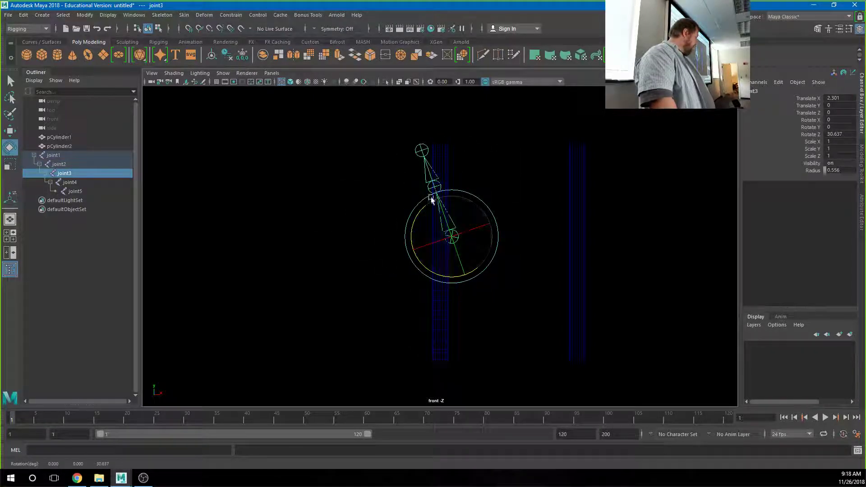
key("Down")
left_click_drag(398, 193, 400, 158)
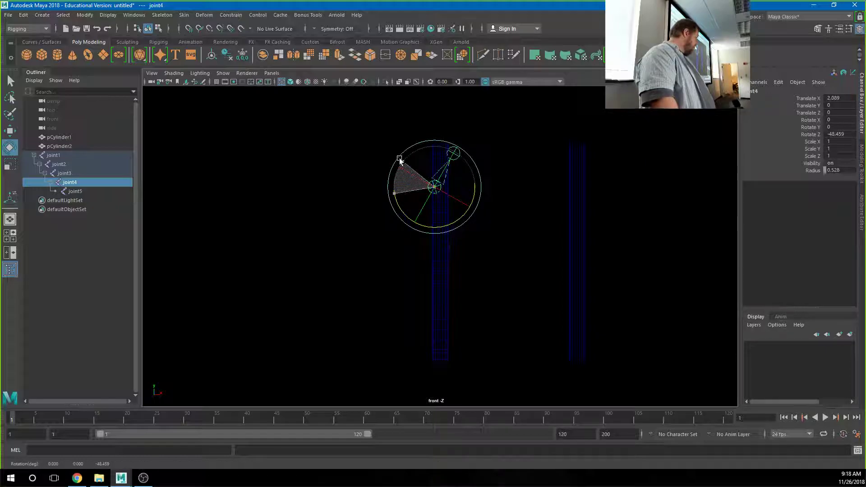
- Undo the rotations of joint4, joint3 and joint2 to straighten the chain
key("ctrl+z")
key("ctrl+z")
key("ctrl+z")
key("ctrl+z")
key("ctrl+z")
key("ctrl+z")
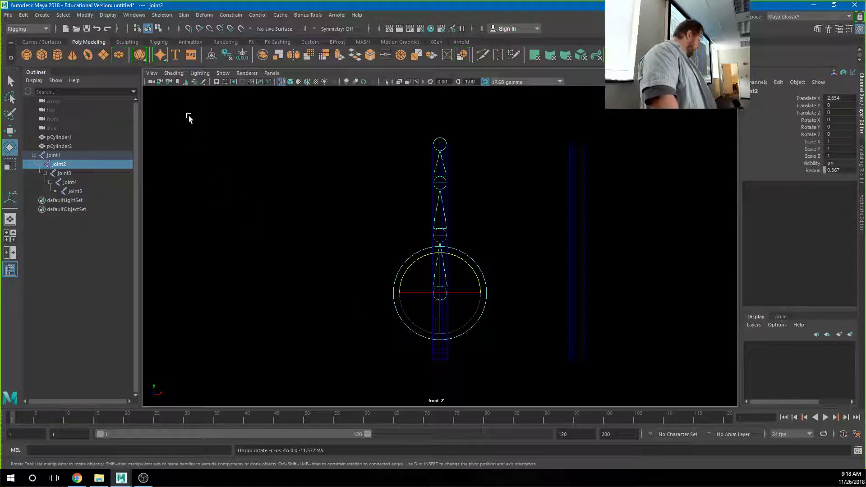
- Cycle the viewport background color from black to the blue gradient
key("alt+b")
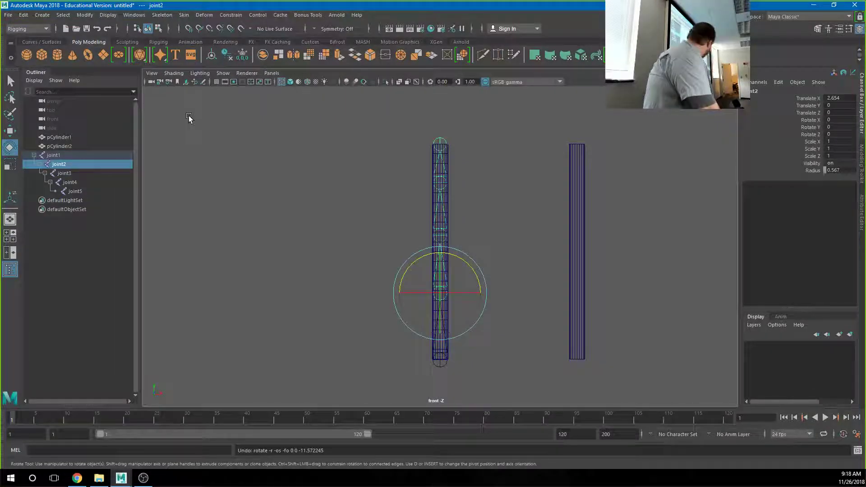
key("alt+b")
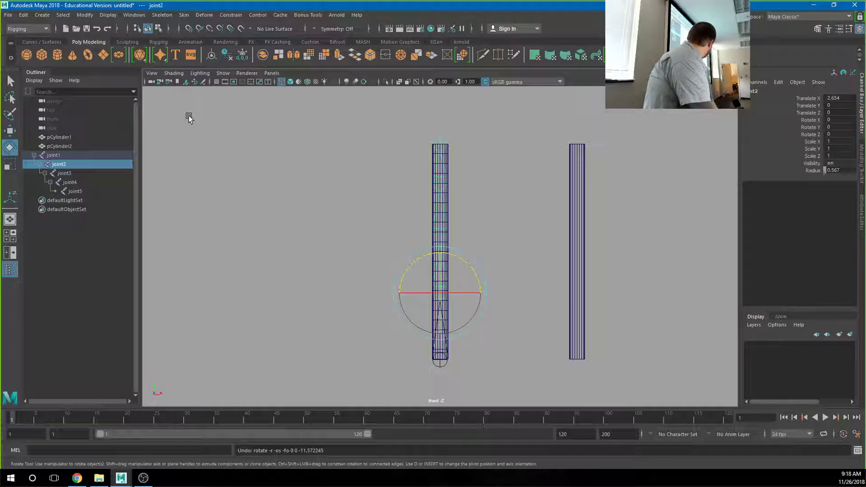
key("alt+b")
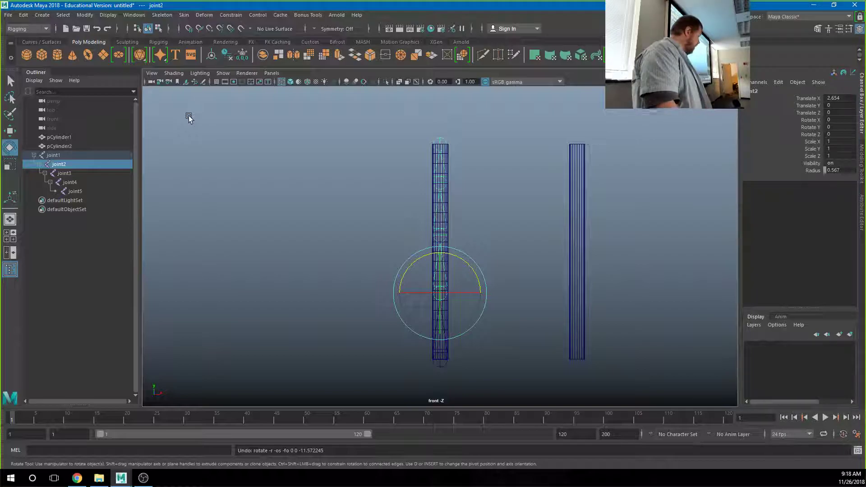
- Display the cylinders shaded with texture maps and turn on X-Ray Joints so the chain draws through the mesh
left_click(463, 237)
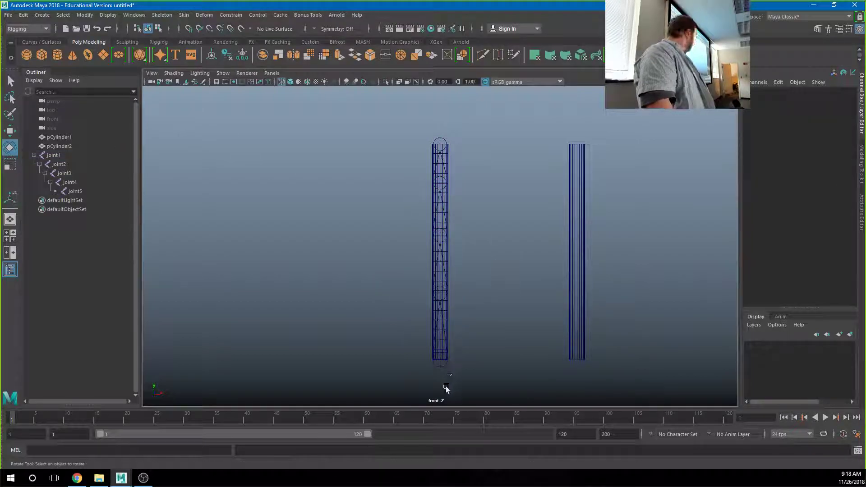
left_click(451, 260)
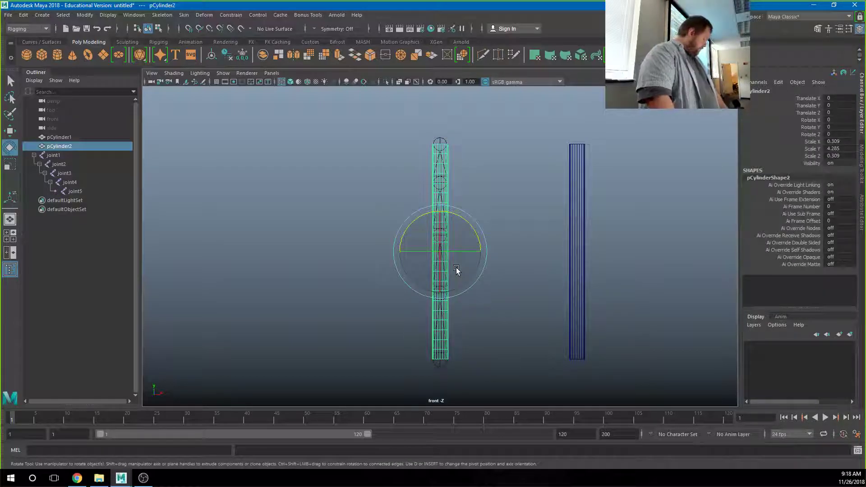
key("6")
left_click(508, 214)
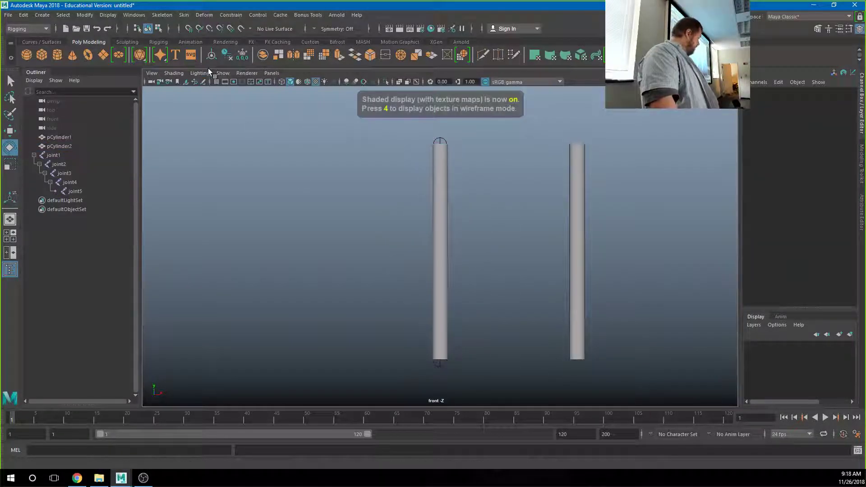
left_click(173, 74)
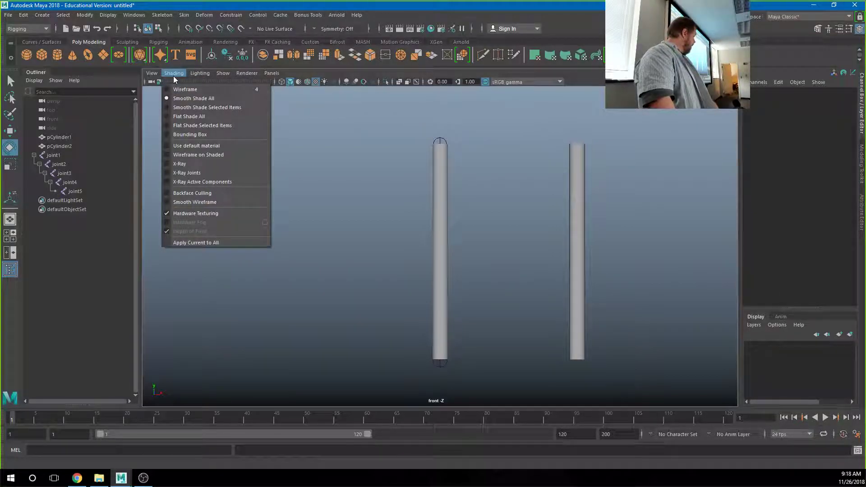
left_click(176, 173)
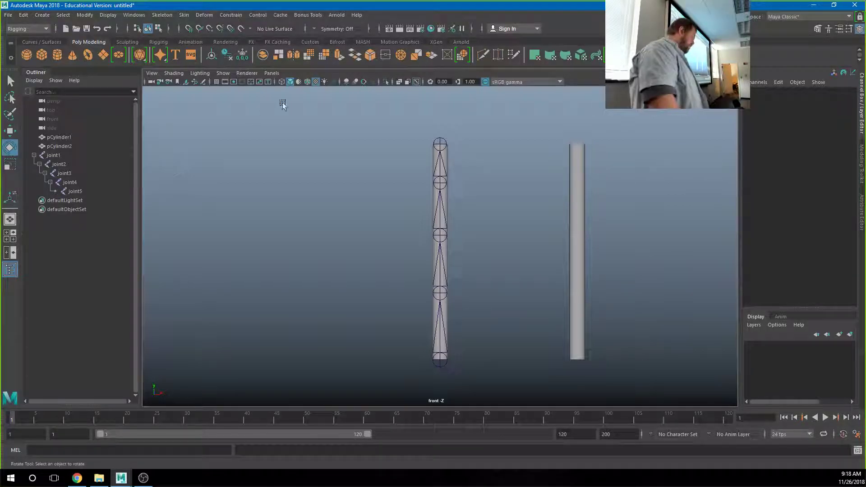
- Bind the subdivided cylinder pCylinder2 to the root joint joint1 with Bind Skin, and clear the selection
left_click(442, 367)
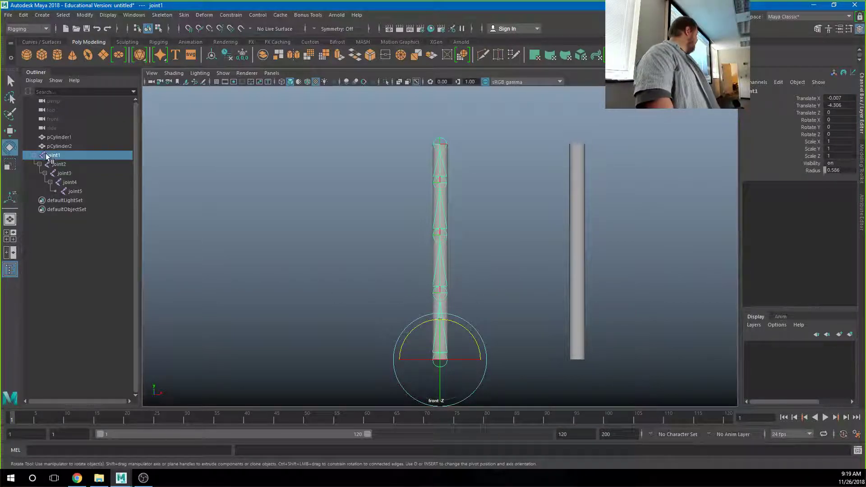
left_click(448, 251, "shift")
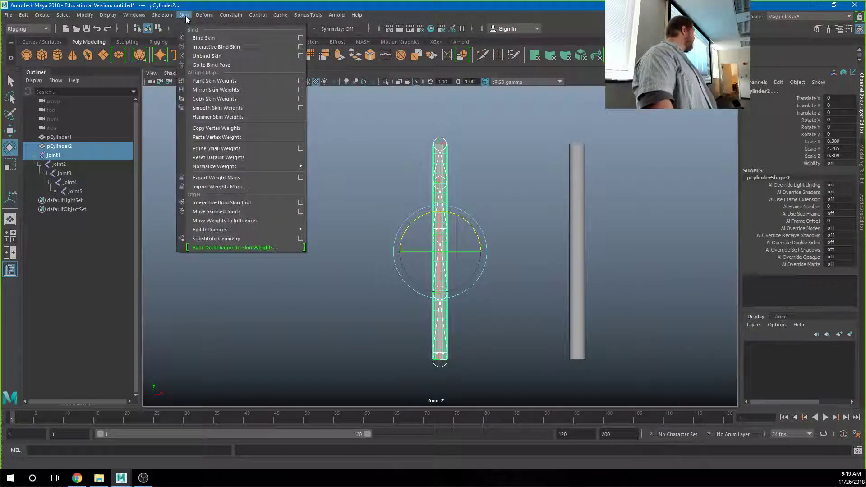
left_click(215, 38)
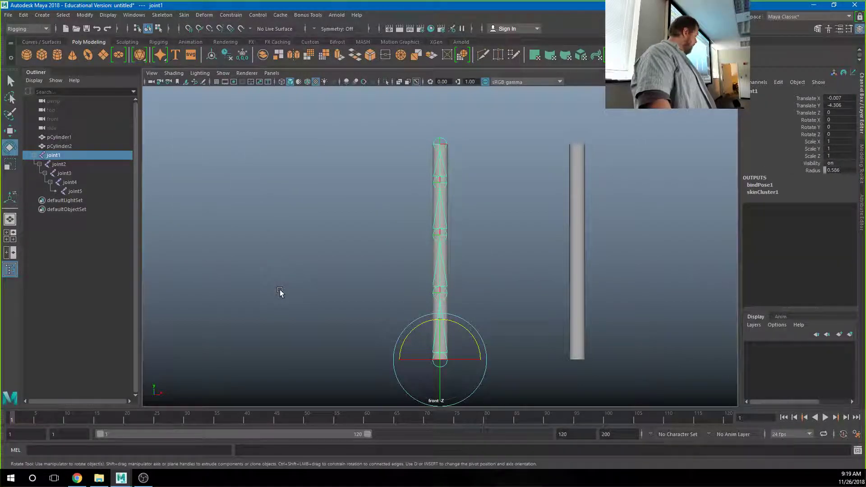
left_click(280, 292)
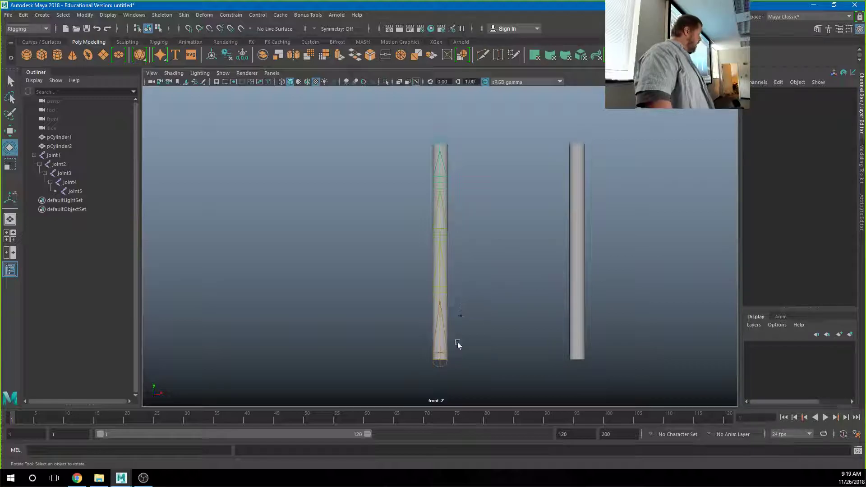
- Bend the skinned cylinder's upper part to the left by rotating joint3 and rotating joint4 about 44 degrees around Z
left_click(445, 237)
left_click_drag(474, 259, 475, 232)
left_click(500, 247)
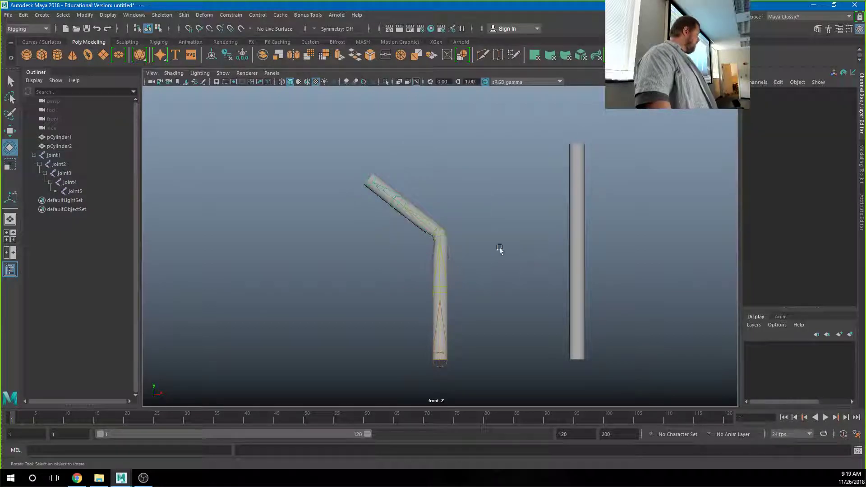
left_click(396, 214)
left_click_drag(440, 198, 420, 168)
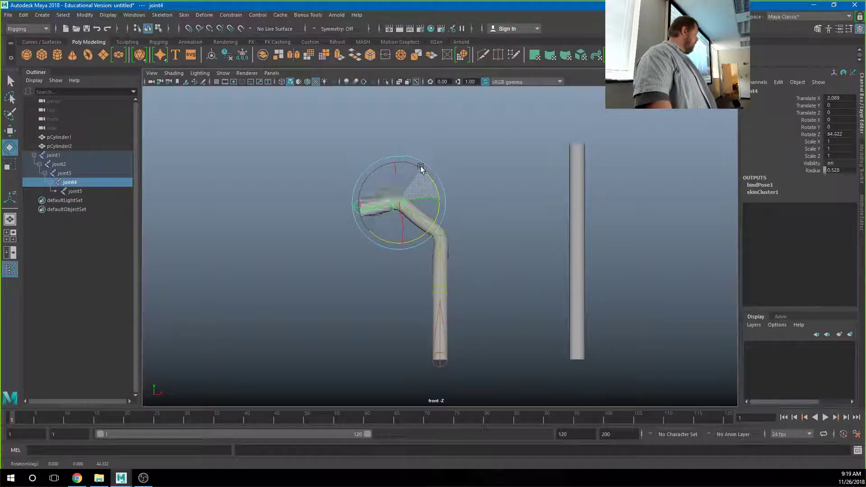
- Rotate joint2 to lean the cylinder right, and rotate joint1 to about X -22, Y 11, Z 22 degrees
left_click(450, 265)
left_click(447, 283)
left_click_drag(466, 263, 477, 290)
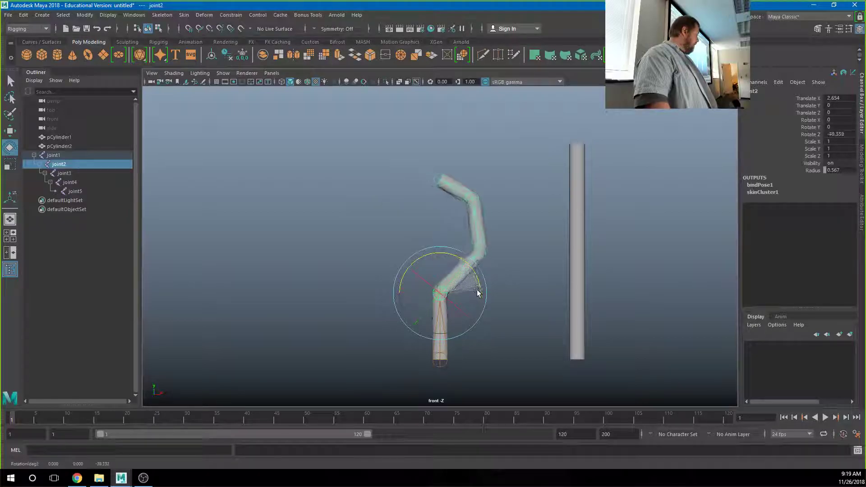
left_click(497, 358)
left_click(439, 357)
left_click_drag(471, 339, 424, 334)
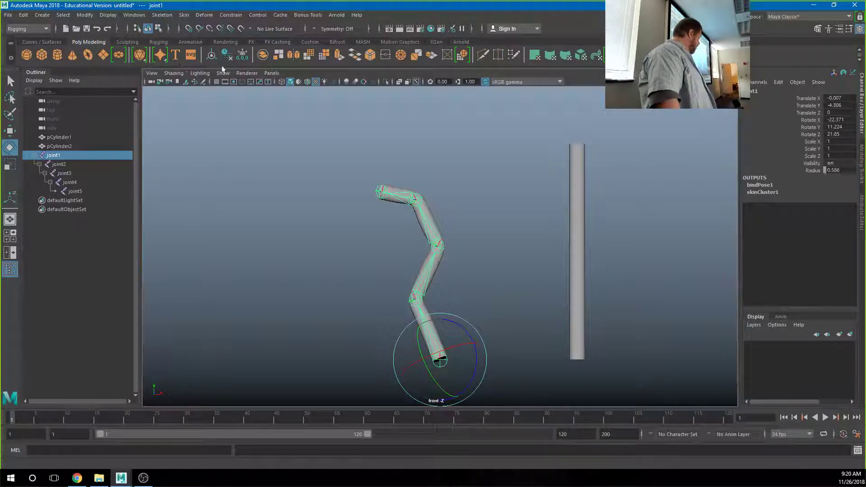
- Create a separate curved chain of six joints from top to bottom in the empty space left of the bent cylinder
left_click(163, 15)
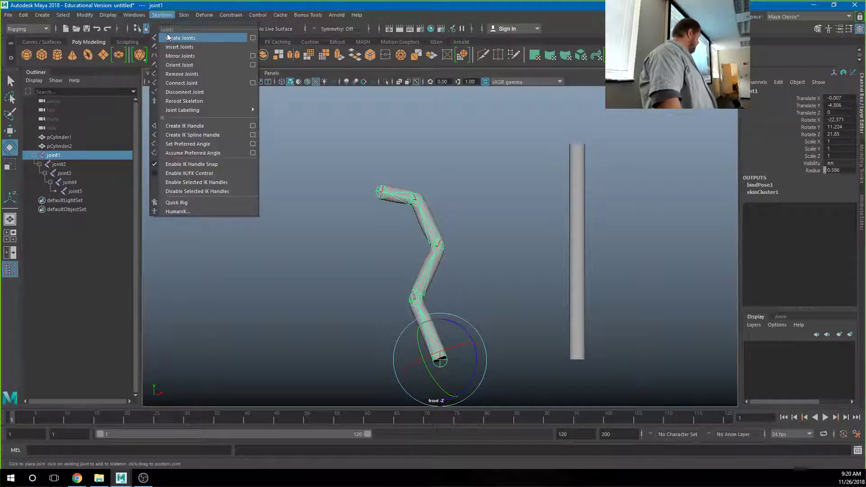
left_click(180, 38)
left_click(265, 153)
left_click(224, 193)
left_click(190, 270)
left_click(189, 331)
left_click(227, 360)
left_click(199, 383)
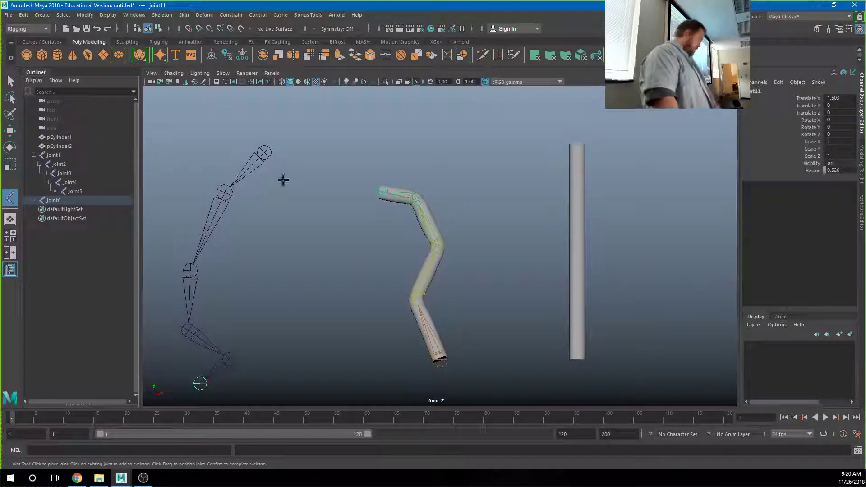
key("e")
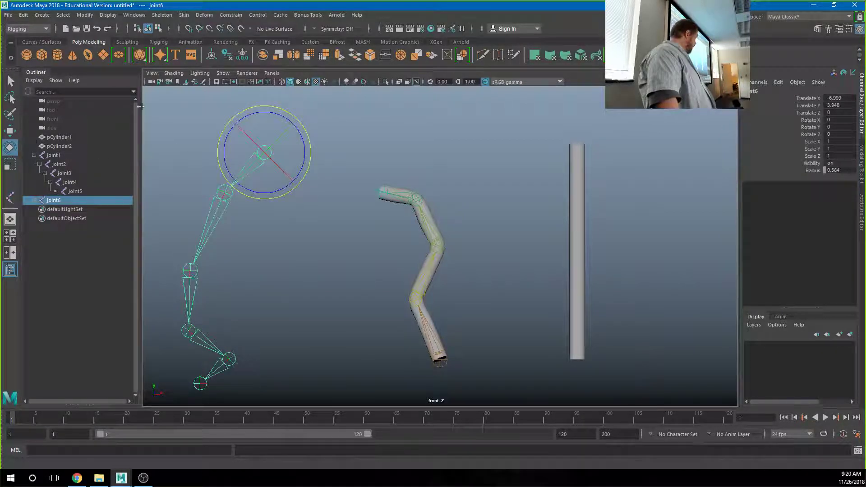
- Branch a second limb of three joints off the new chain's second joint, extending down to the right
left_click(161, 15)
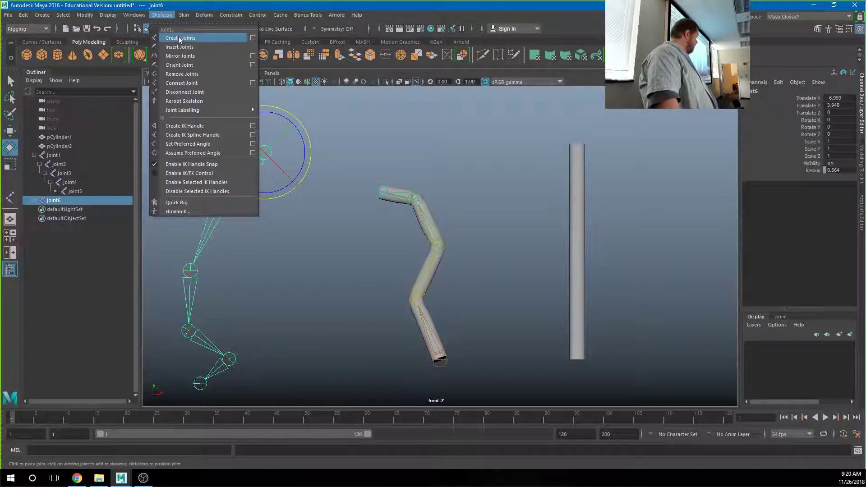
left_click(180, 39)
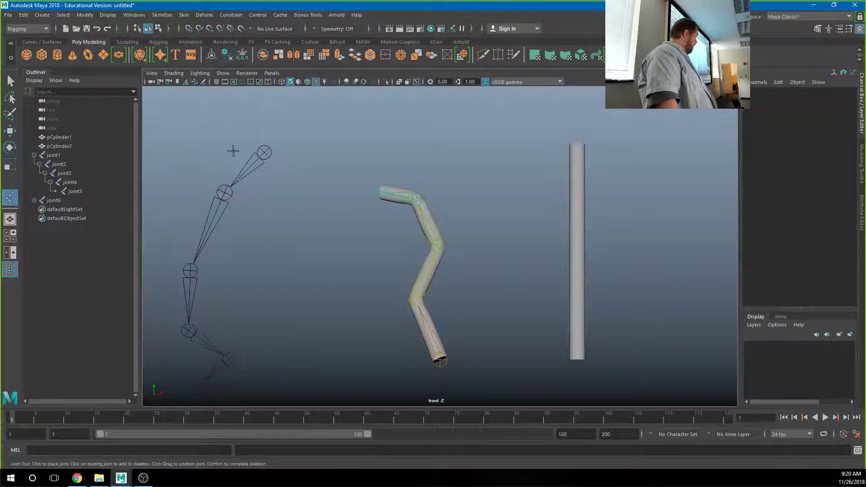
left_click(228, 193)
left_click(263, 221)
left_click(320, 276)
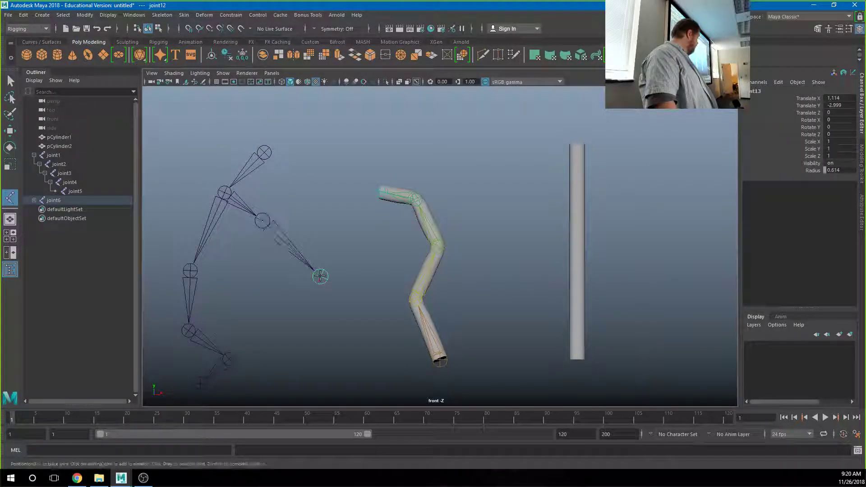
left_click(322, 335)
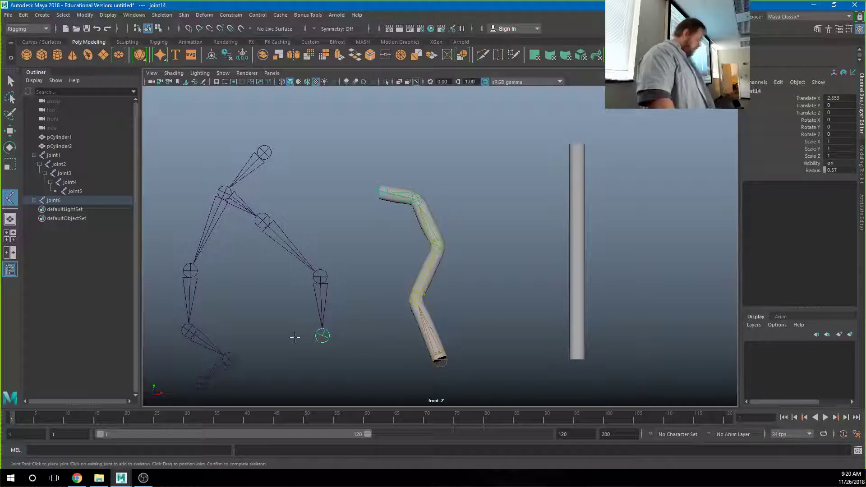
key("Return")
key("e")
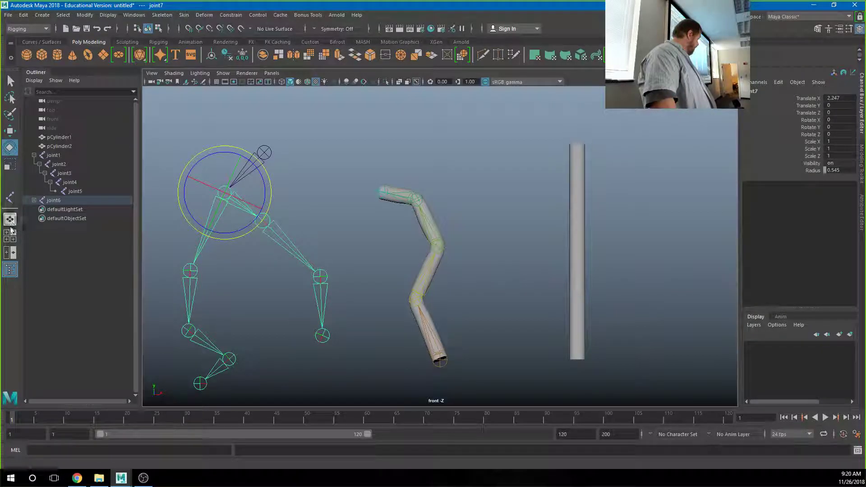
- Branch a third limb of three joints off the second limb's middle joint, extending right toward the bent cylinder
left_click(9, 197)
left_click(318, 274)
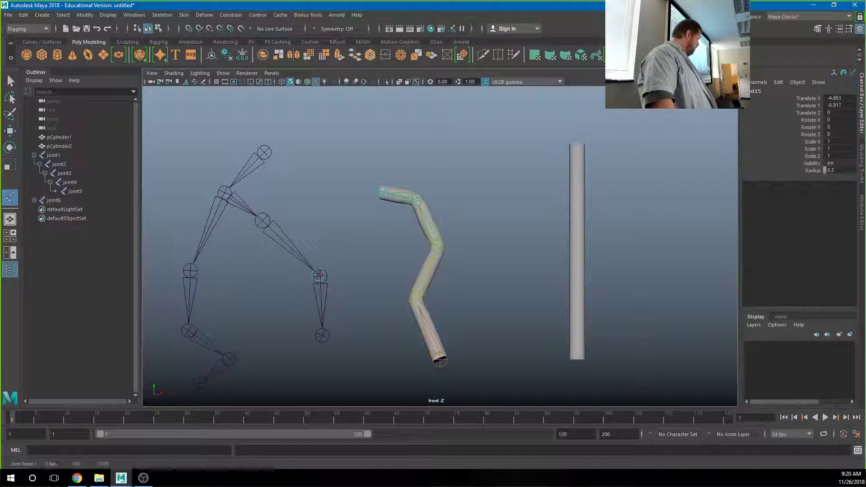
key("ctrl+z")
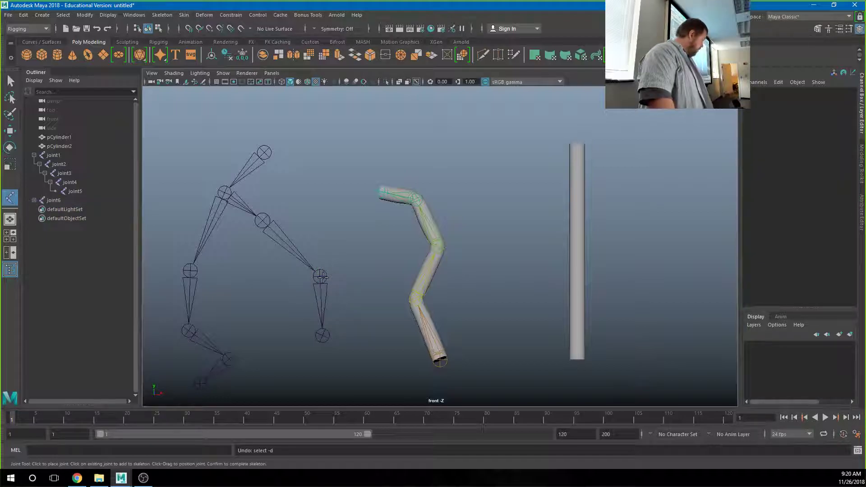
left_click(319, 276)
left_click(350, 259)
left_click(381, 249)
left_click(387, 271)
key("Return")
key("e")
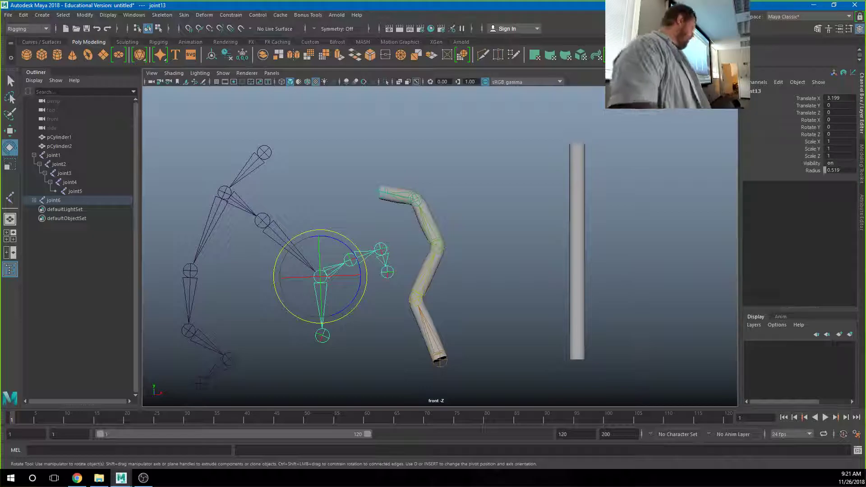
- Delete the whole branched skeleton and create a three-joint chain in its place, with the middle joint bent outward like a knee
left_click(264, 152)
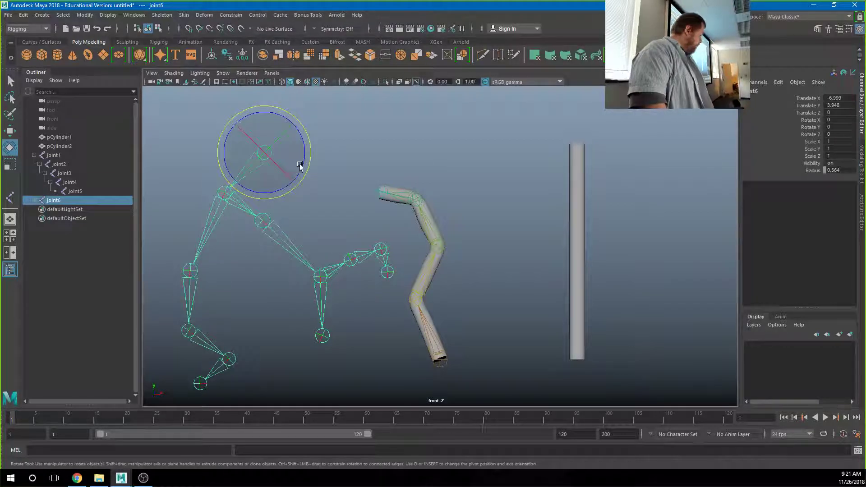
key("Delete")
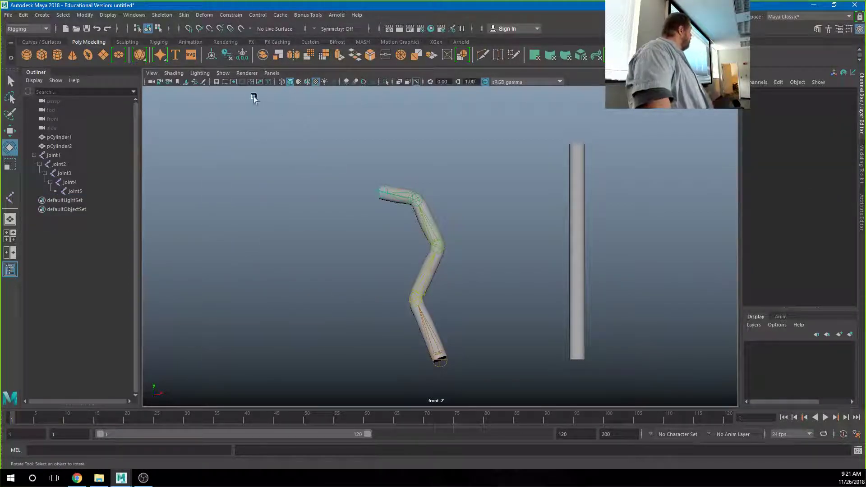
left_click(162, 15)
left_click(176, 37)
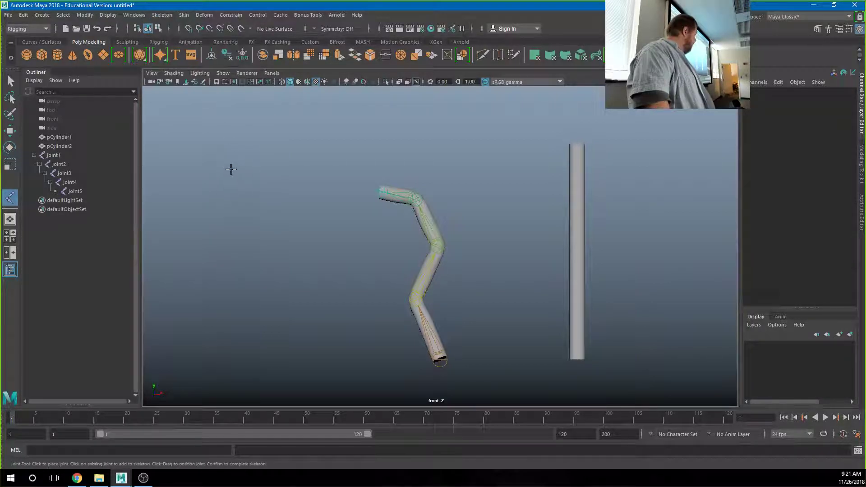
left_click(217, 126)
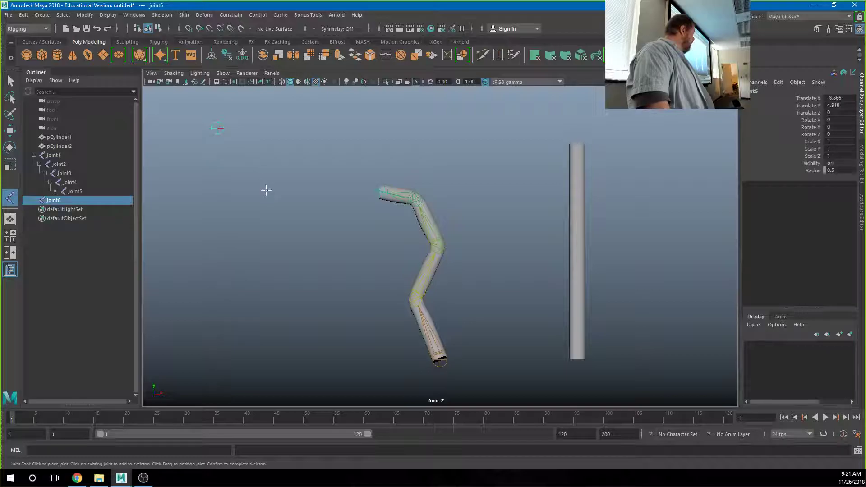
left_click(276, 244)
left_click_drag(234, 329, 225, 345)
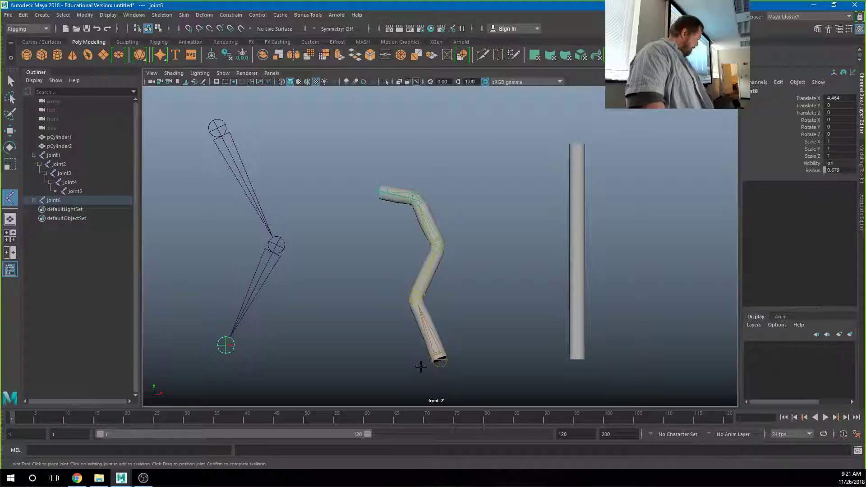
key("Return")
- Try rotating the new chain's root and middle joints around Z, and undo the rotations
key("e")
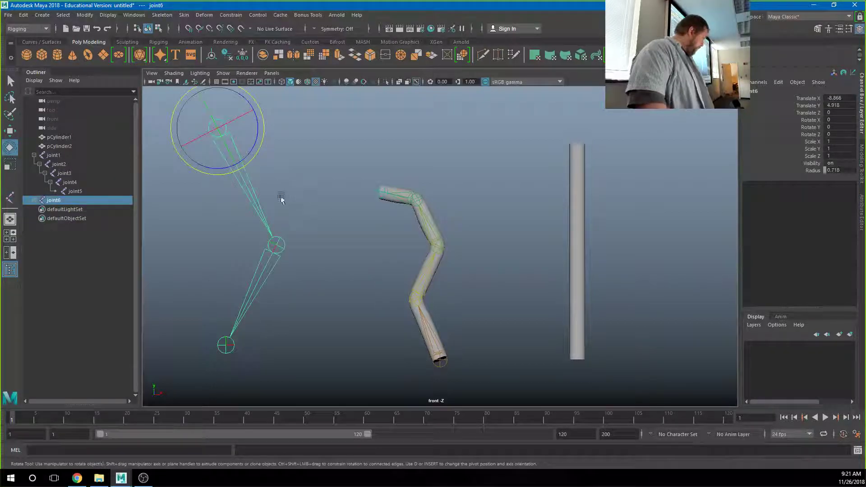
mouse_move(258, 136)
left_mouse_down()
mouse_move(252, 161)
mouse_move(263, 130)
left_mouse_up()
left_click(295, 255)
left_click_drag(333, 229, 313, 248)
key("ctrl+z")
key("ctrl+z")
key("ctrl+z")
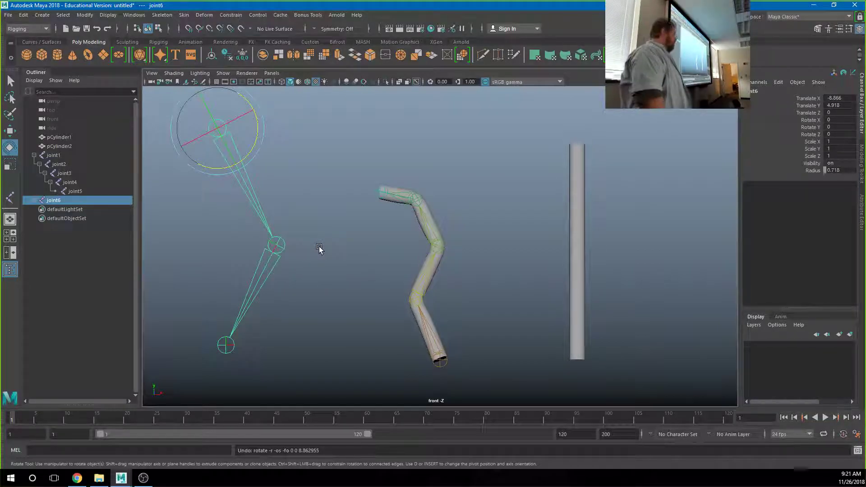
- Create an IK handle running from the three-joint chain's root joint to its end joint
left_click(163, 15)
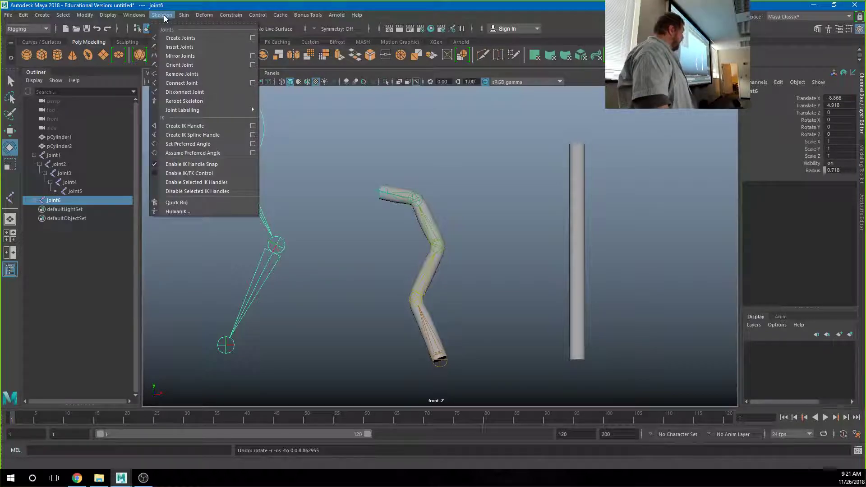
left_click(199, 127)
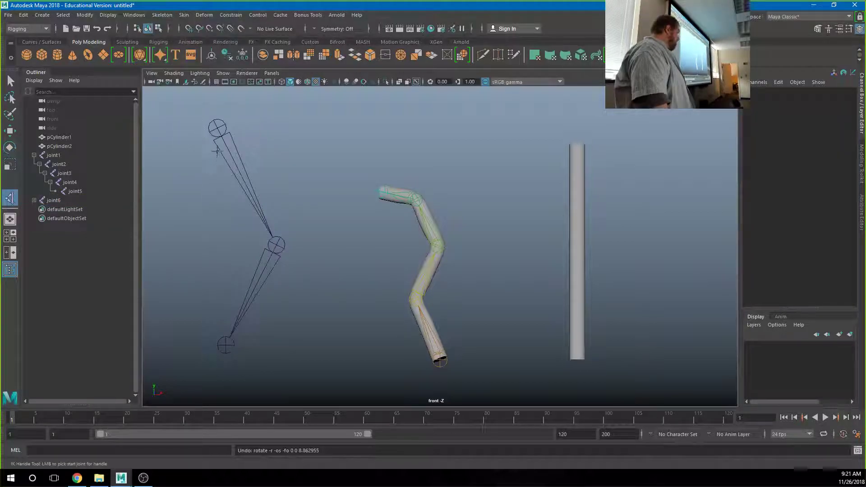
left_click(218, 129)
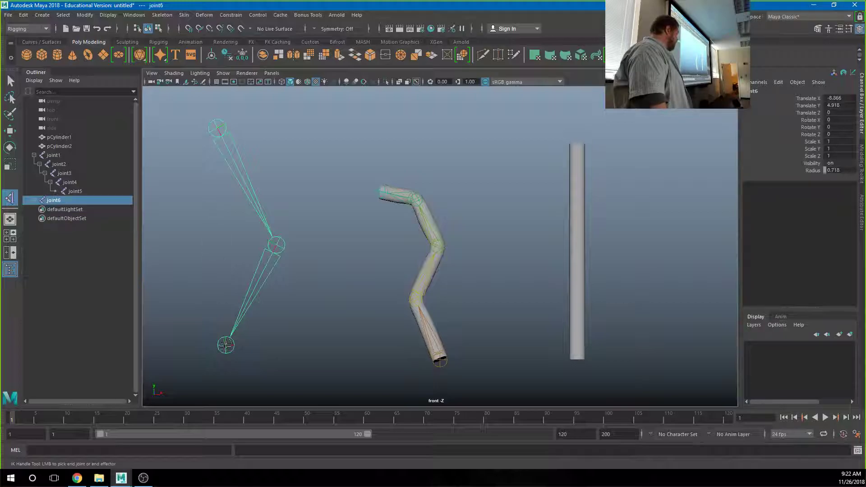
left_click(226, 346)
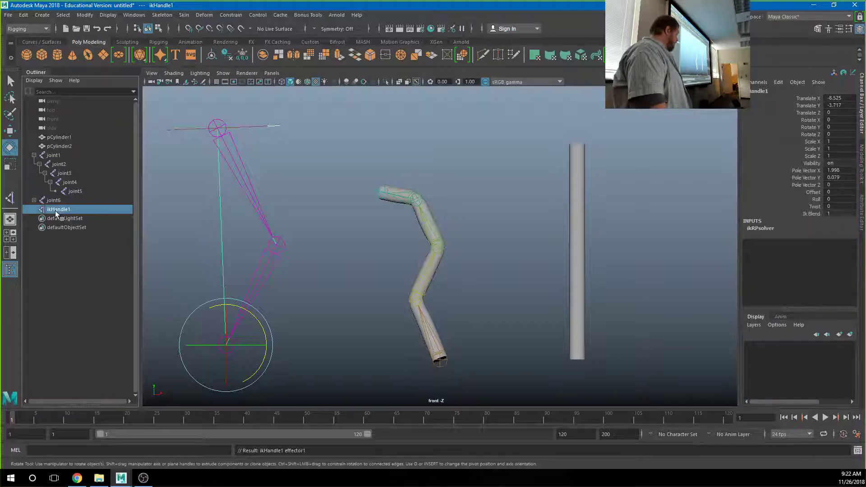
- Try moving the IK handle slightly up and to the right, and undo the move
left_click(9, 131)
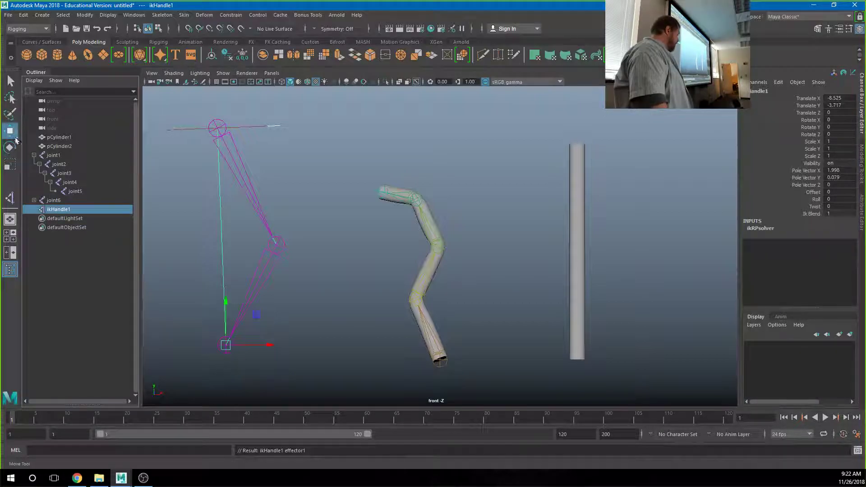
left_click_drag(225, 344, 242, 326)
key("ctrl+z")
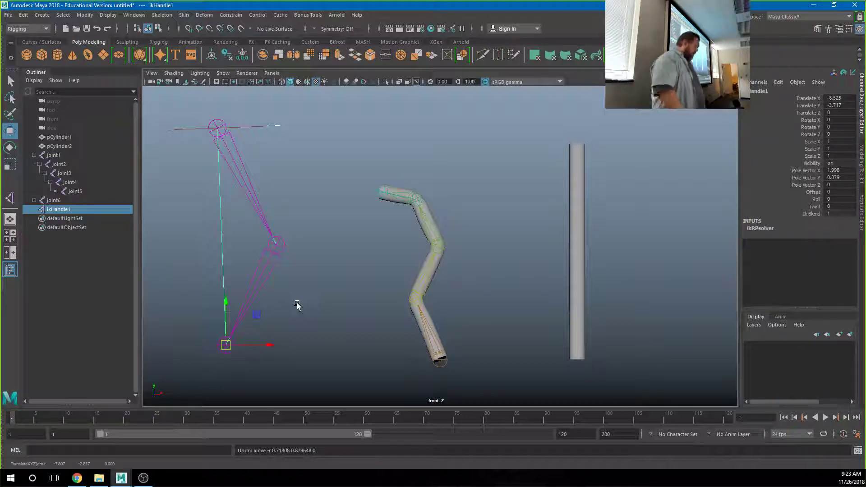
- Move the IK handle to the upper end of the bent cylinder, at about X -2.44, Y 2.42
left_click(334, 384)
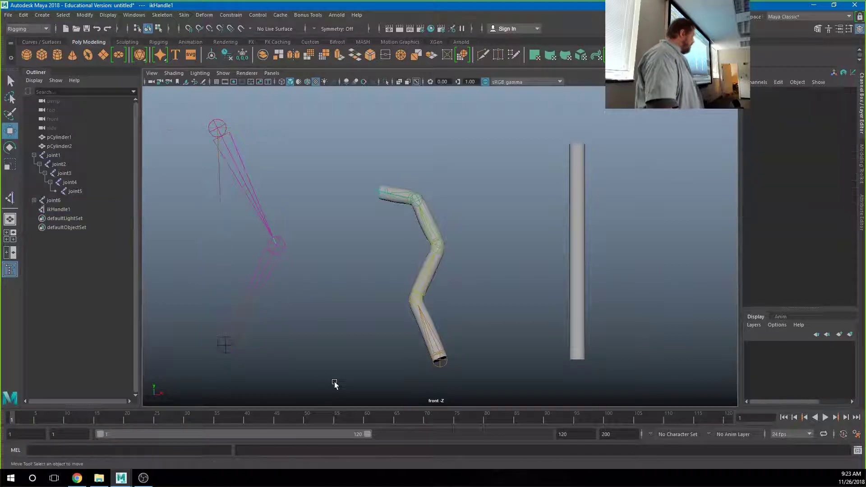
left_click(224, 347)
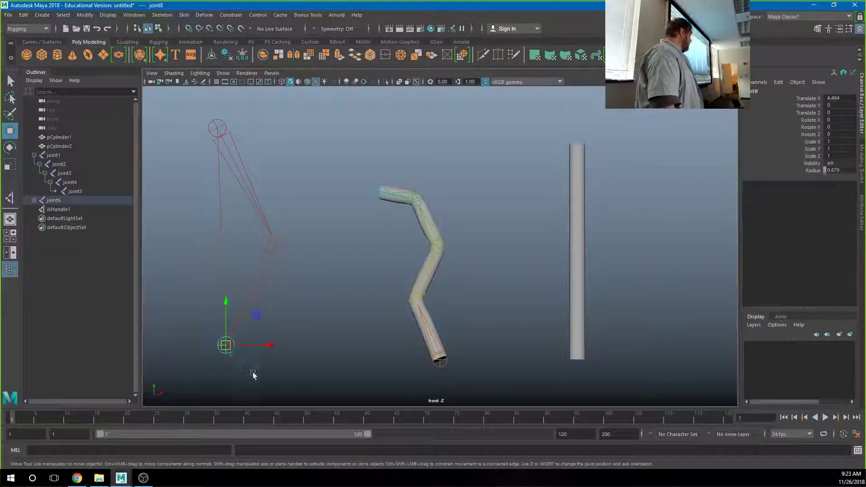
left_click(239, 349)
left_click(239, 346)
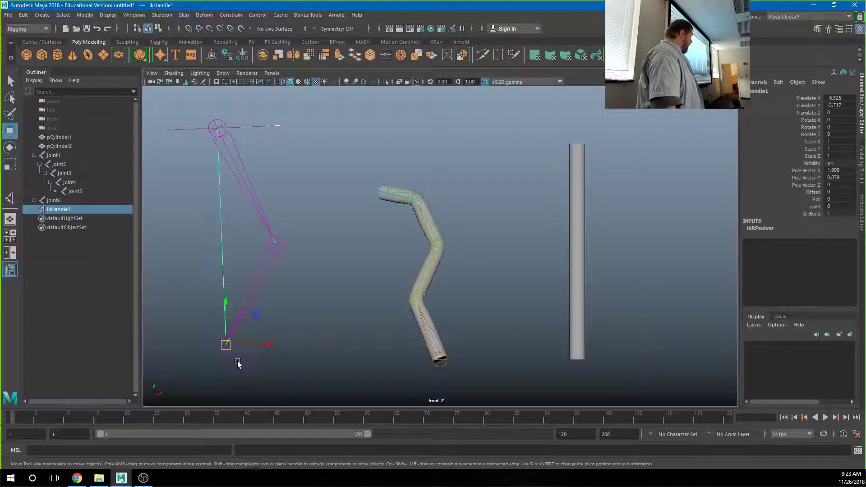
left_click_drag(227, 346, 378, 193)
scroll(367, 206, "down", 3)
- Try moving the IK chain's root joint slightly up and to the left
left_click(305, 228)
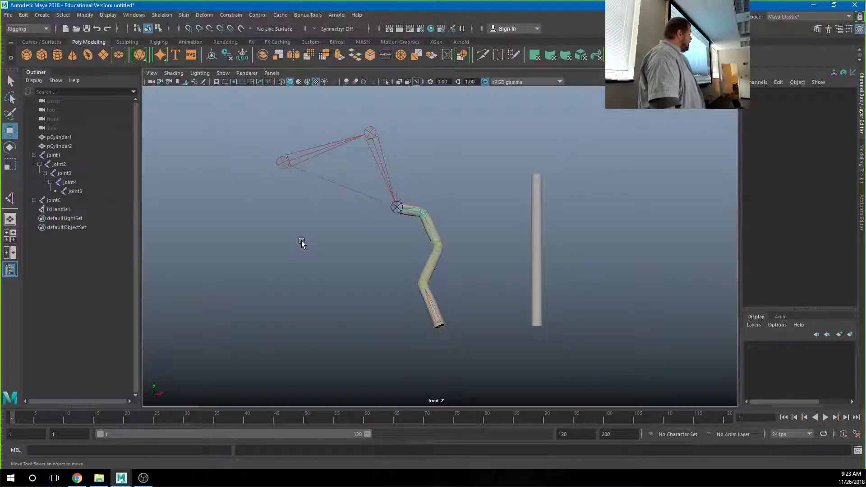
left_click(282, 163)
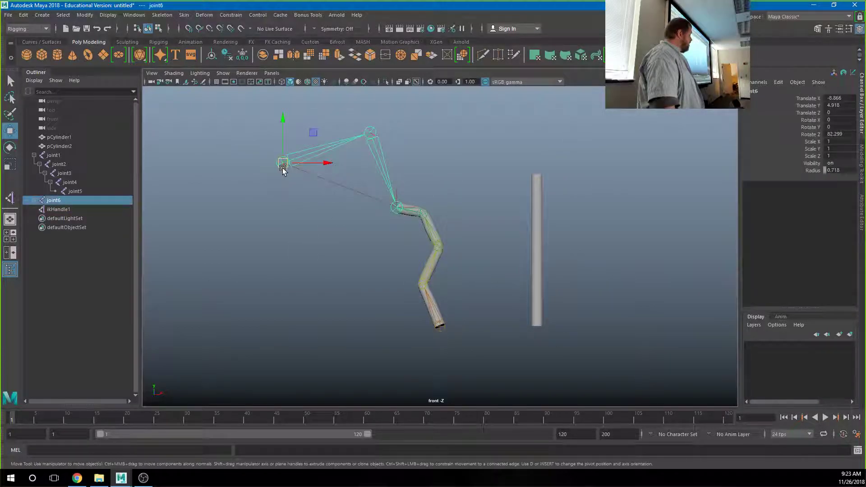
left_click_drag(292, 173, 264, 160)
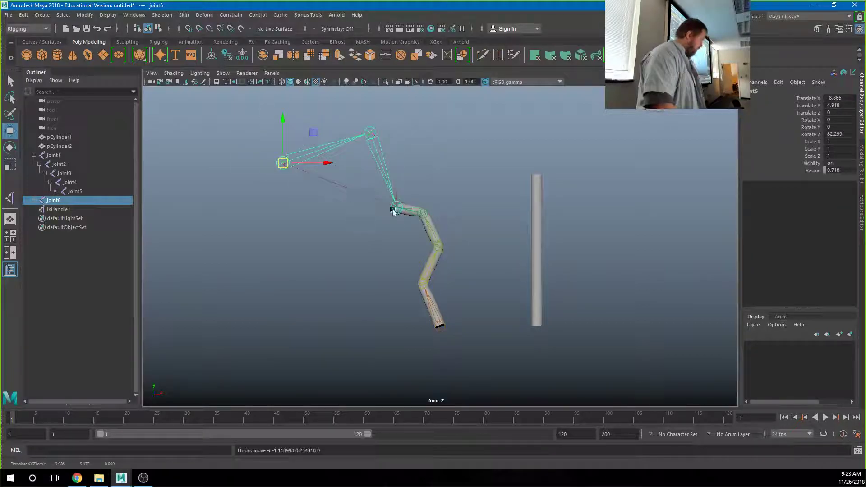
- Turn on Stickiness in the IK handle's attributes
left_click(397, 194)
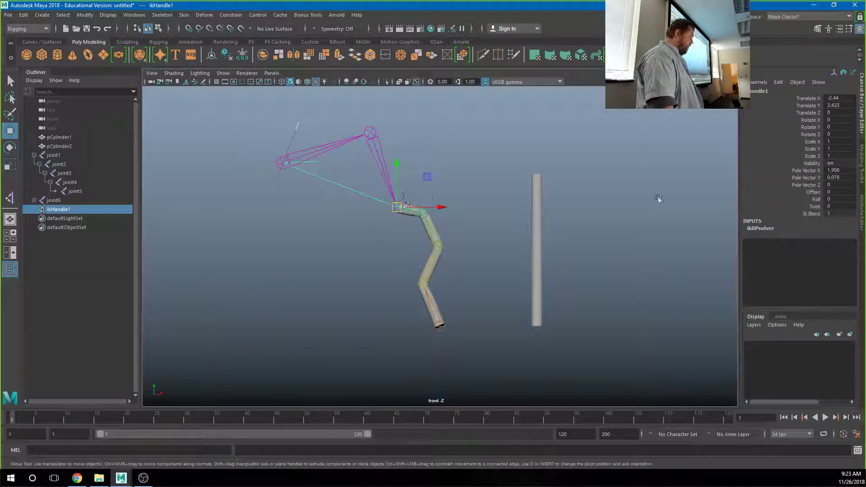
left_click(861, 209)
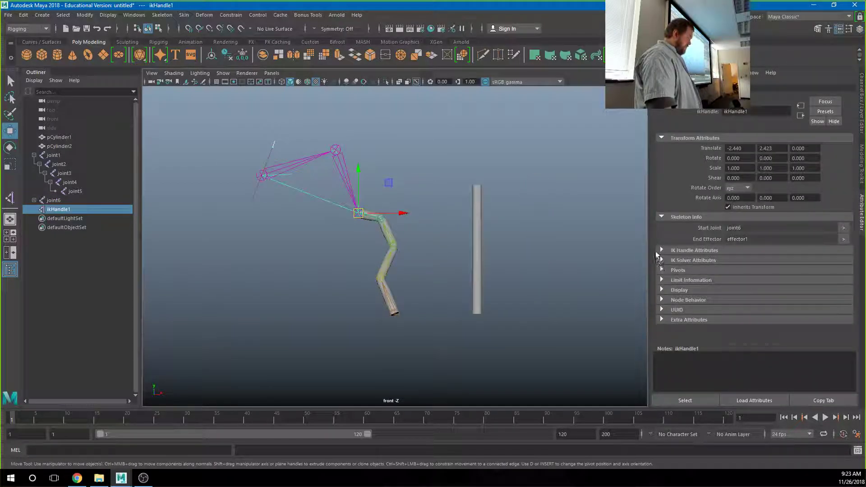
left_click(663, 249)
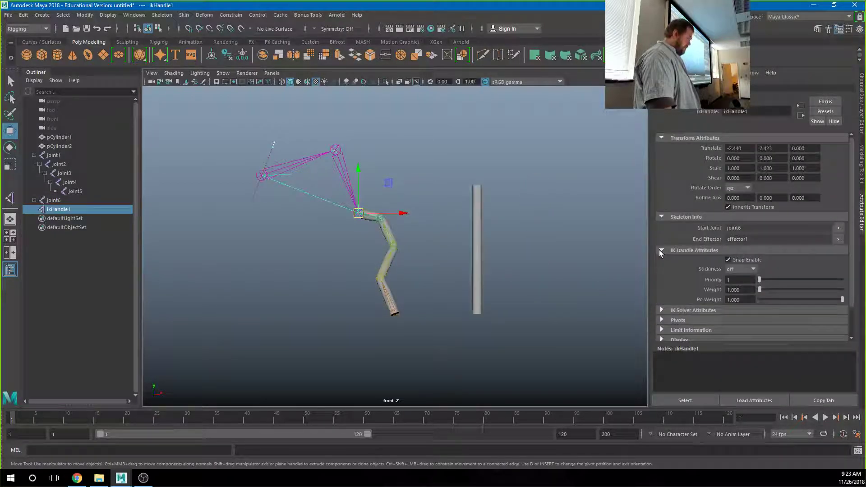
left_click(728, 269)
left_click(735, 279)
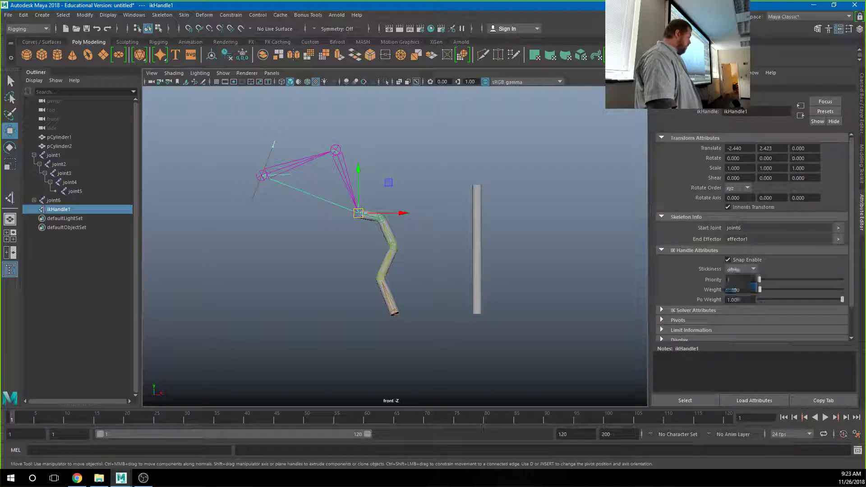
- Move the IK chain's root joint to about X -6.2, Y 6.33, and deselect it
left_click(291, 136)
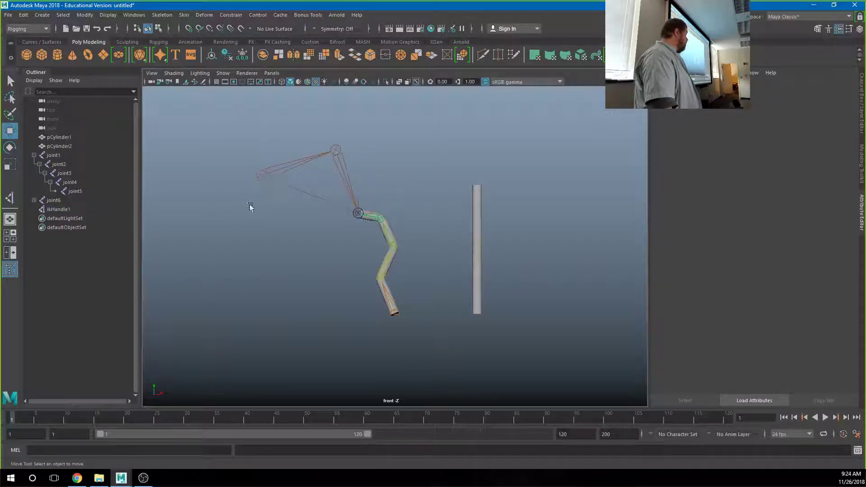
left_click(260, 177)
mouse_move(261, 177)
left_mouse_down()
mouse_move(268, 173)
mouse_move(292, 196)
mouse_move(235, 163)
mouse_move(300, 165)
mouse_move(290, 145)
mouse_move(247, 134)
mouse_move(289, 140)
mouse_move(264, 135)
mouse_move(300, 156)
left_mouse_up()
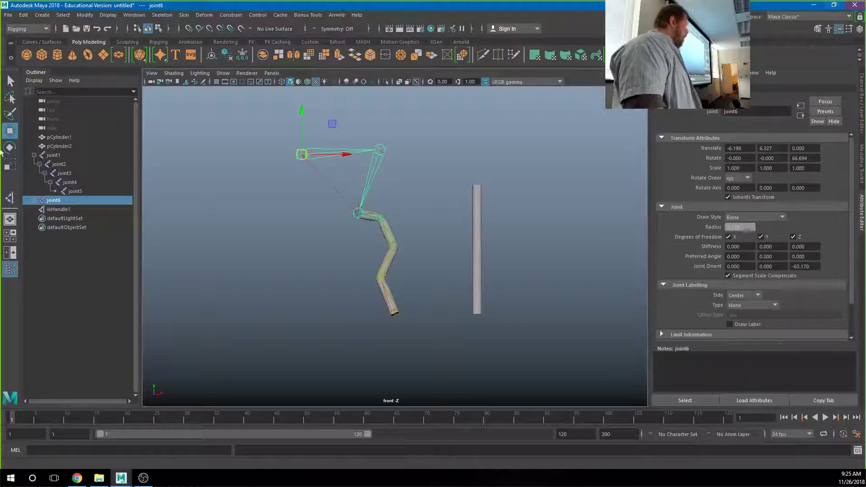
left_click(287, 215)
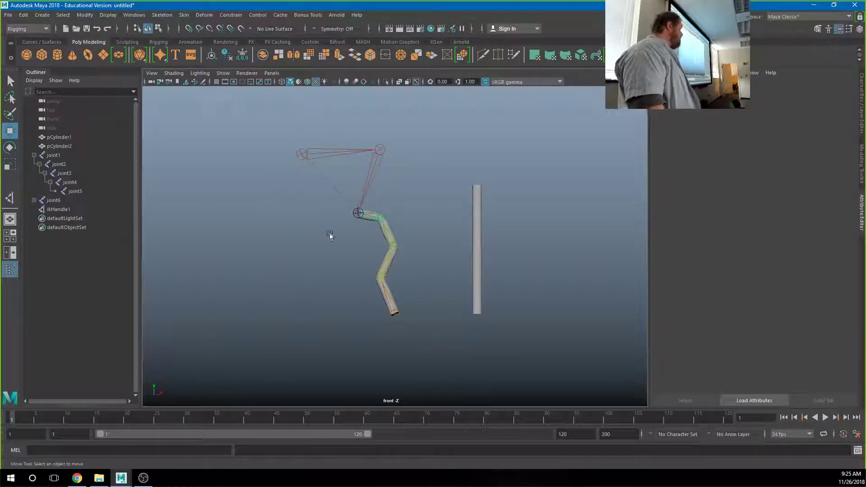
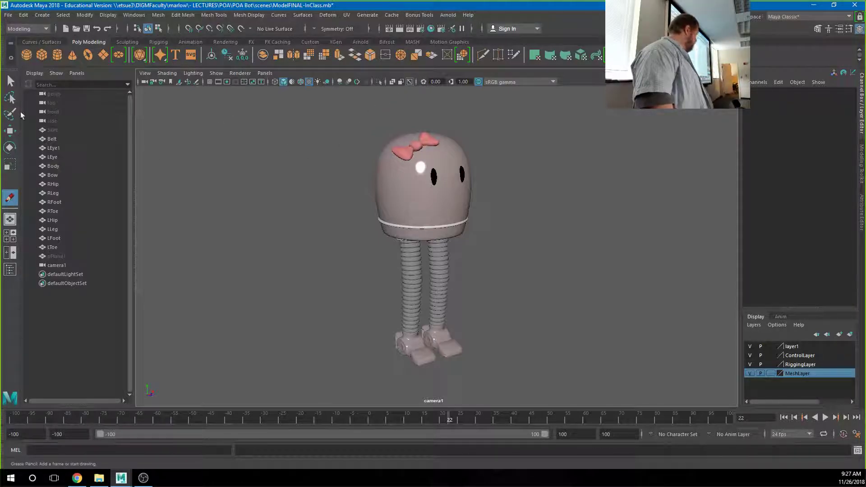
- Select the robot's RLeg mesh and examine the whole leg, from hip to foot, in the side view
left_click(10, 131)
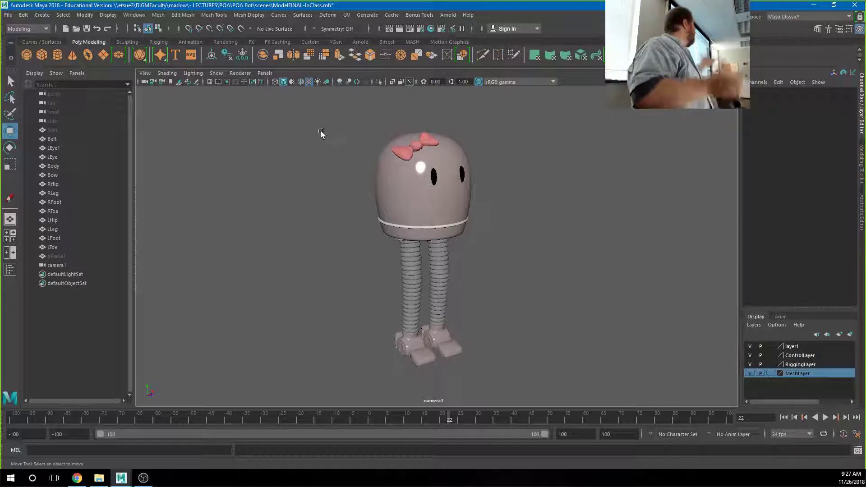
left_click(406, 296)
key("space")
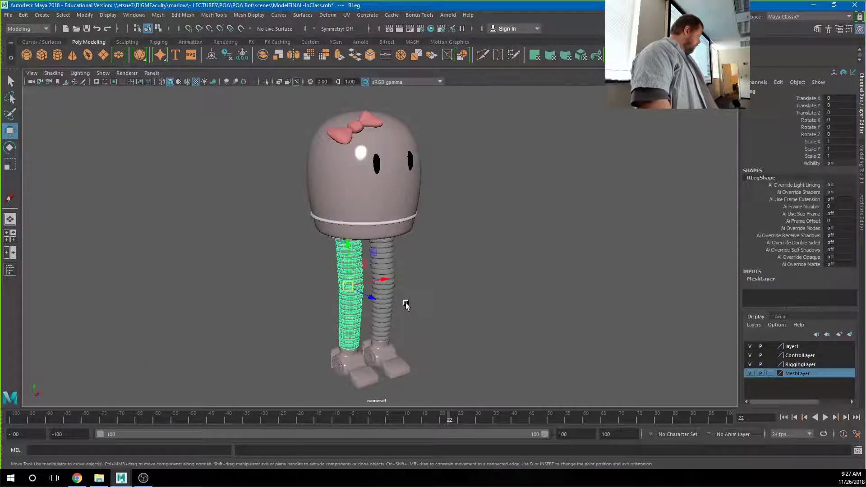
key("space")
left_click(406, 305)
left_click_drag(406, 306, 460, 310)
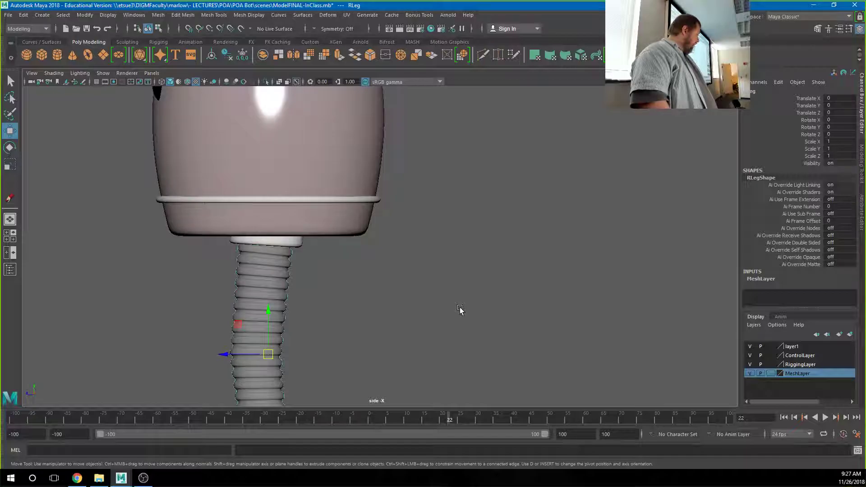
middle_click_drag(377, 280, 440, 151, "alt")
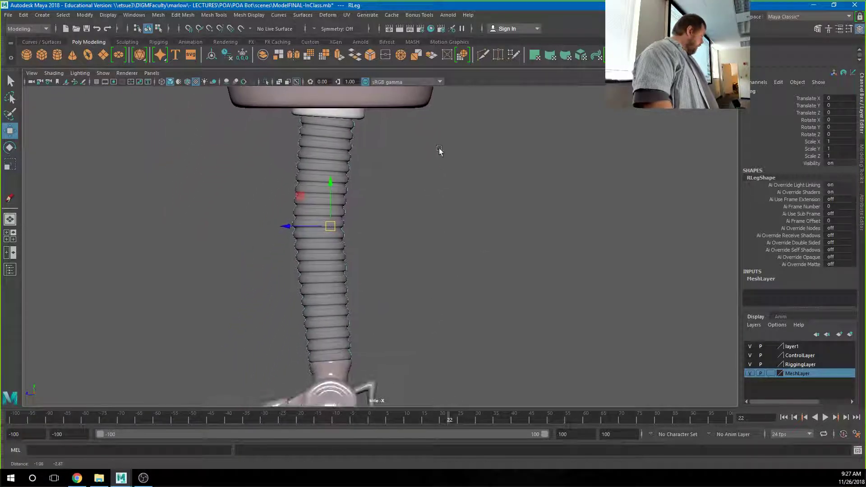
right_click_drag(543, 288, 407, 297, "alt")
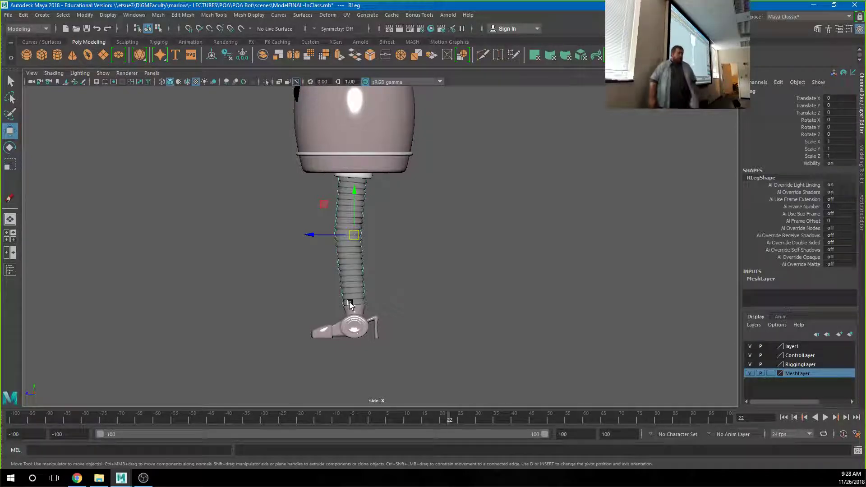
- Select the robot's LLeg mesh and examine its ridged geometry up close in the side view
left_click(411, 293)
left_click(354, 258)
scroll(212, 223, "up", 6)
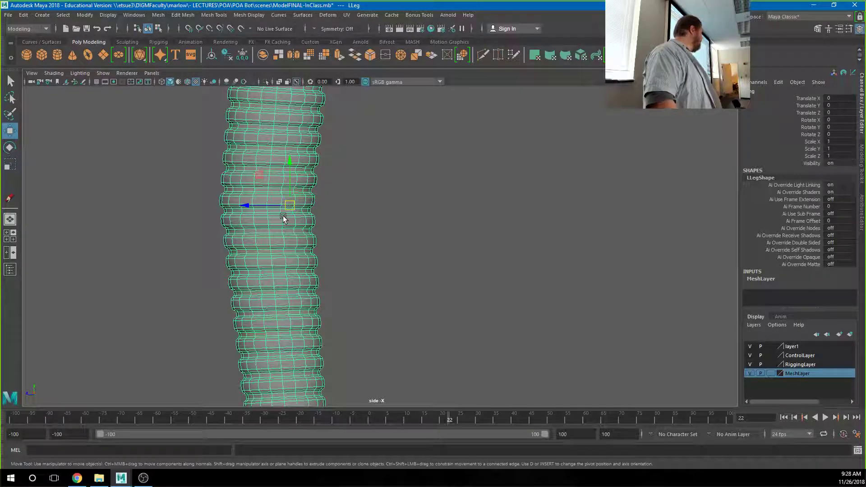
scroll(282, 201, "down", 5)
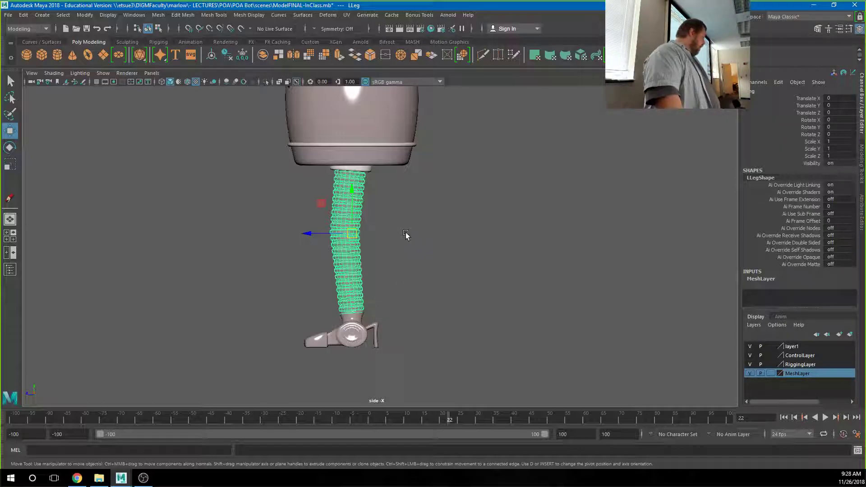
- Switch to the perspective view and turn on the grid display
key("space")
key("space")
left_click_drag(436, 238, 417, 208)
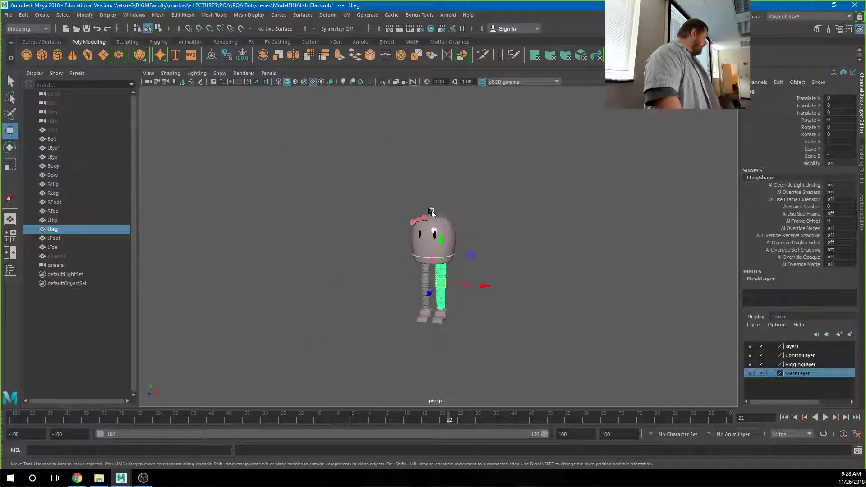
left_click(212, 82)
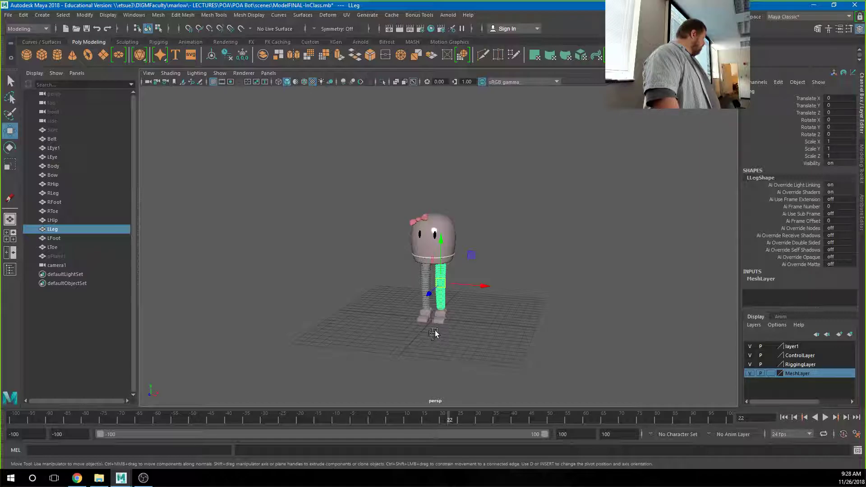
left_click_drag(427, 329, 448, 332, "alt")
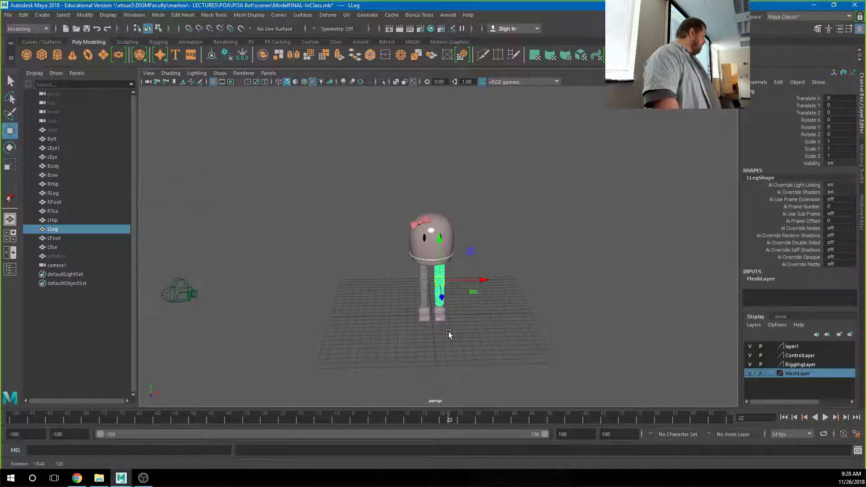
- Select the Body mesh and inspect the robot's body and both legs in the perspective and front views
left_click(437, 226)
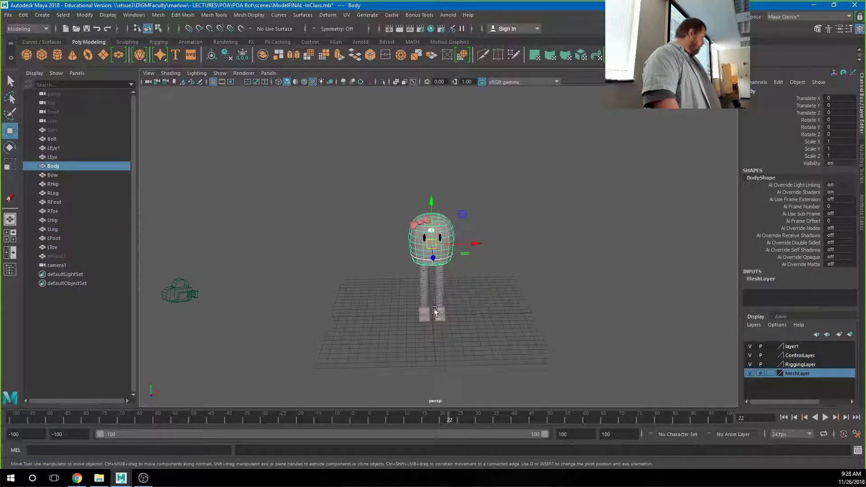
left_click_drag(435, 315, 429, 326, "alt")
right_click_drag(429, 326, 757, 367, "alt")
middle_click_drag(531, 334, 538, 222, "alt")
left_click_drag(521, 304, 511, 274, "alt")
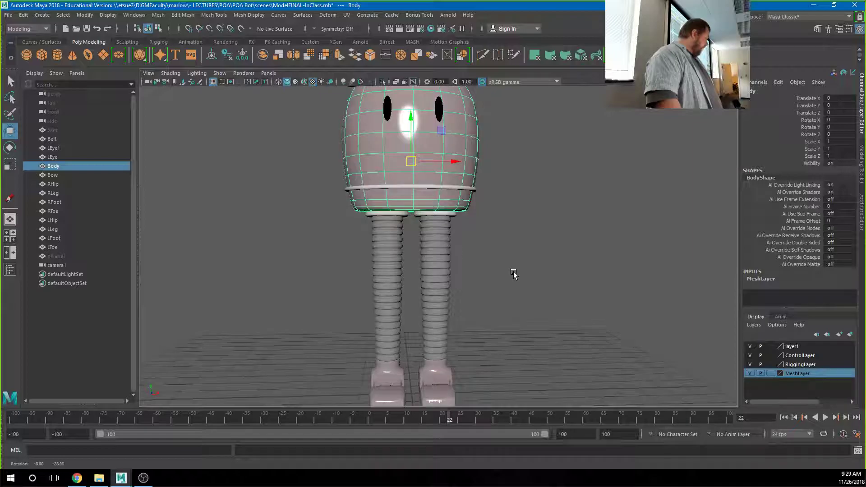
key("space")
key("space")
left_click_drag(509, 274, 511, 288)
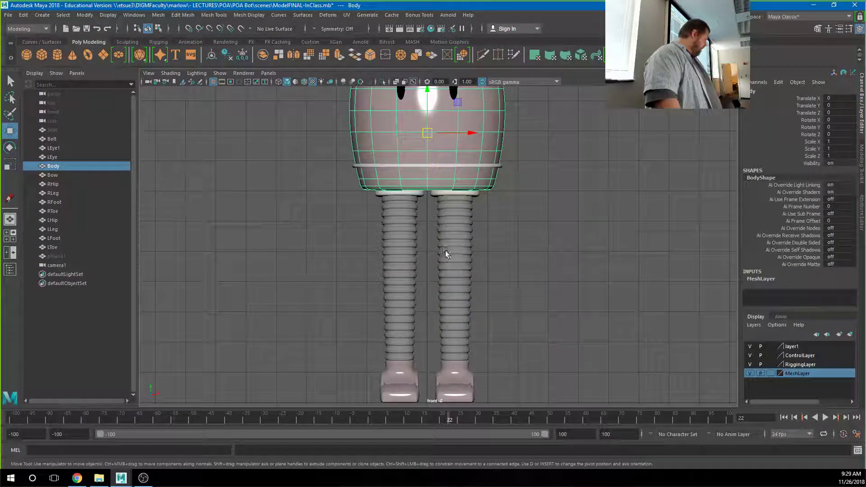
- Select all of the robot's meshes in the front view and delete their construction history
scroll(450, 273, "down", 3)
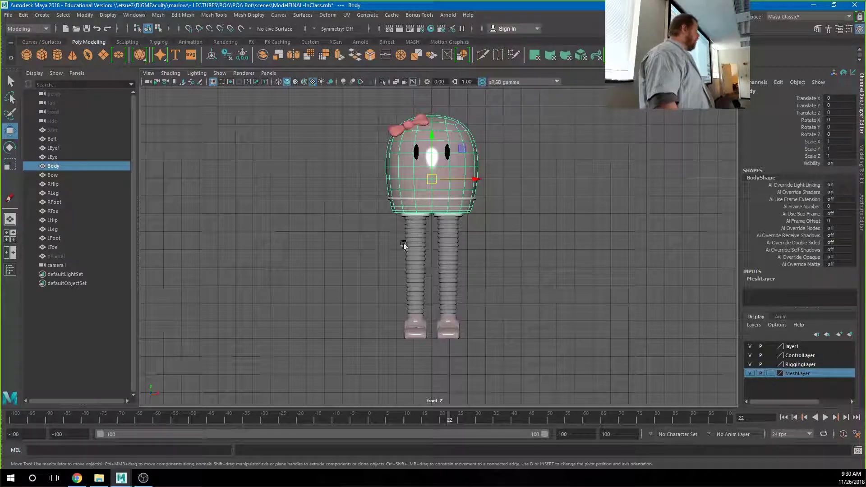
left_click_drag(301, 100, 595, 359)
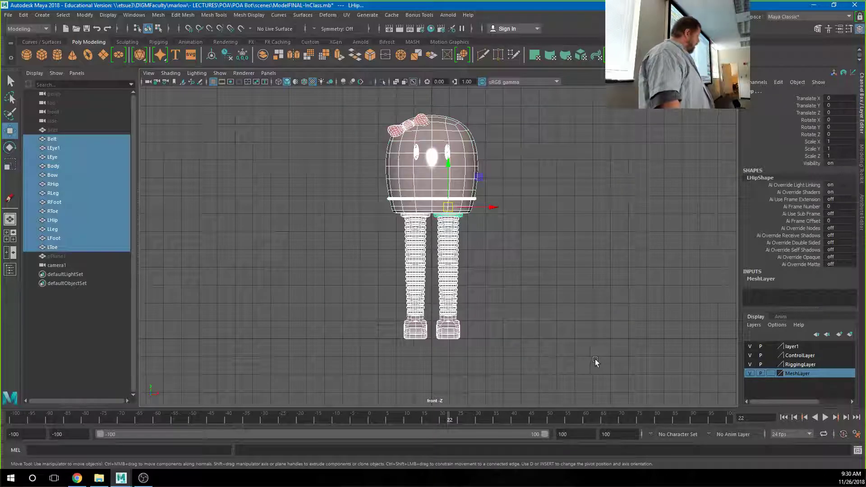
left_click(23, 15)
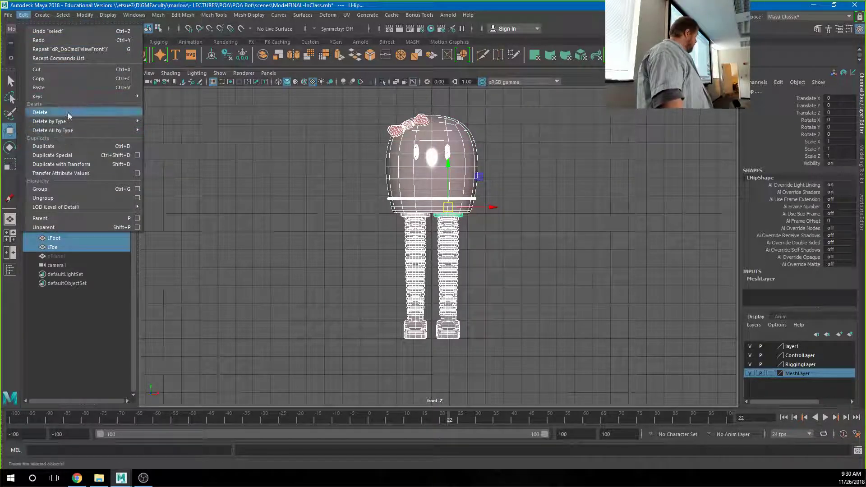
mouse_move(118, 121)
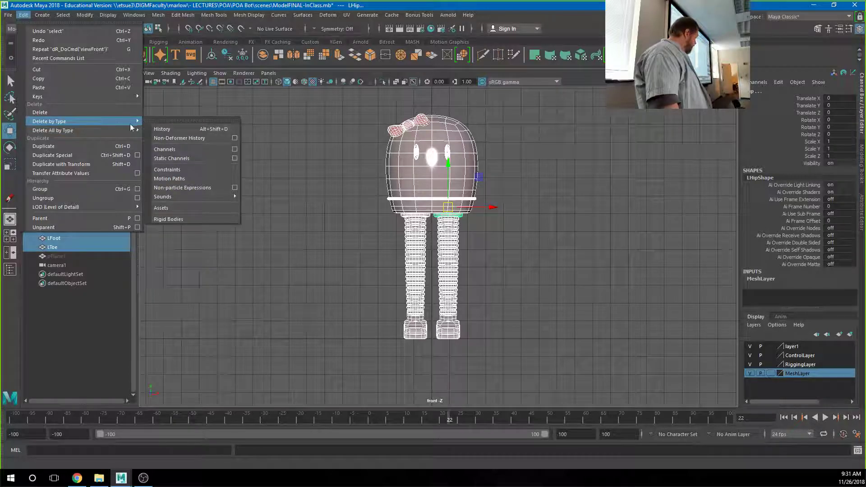
left_click(162, 129)
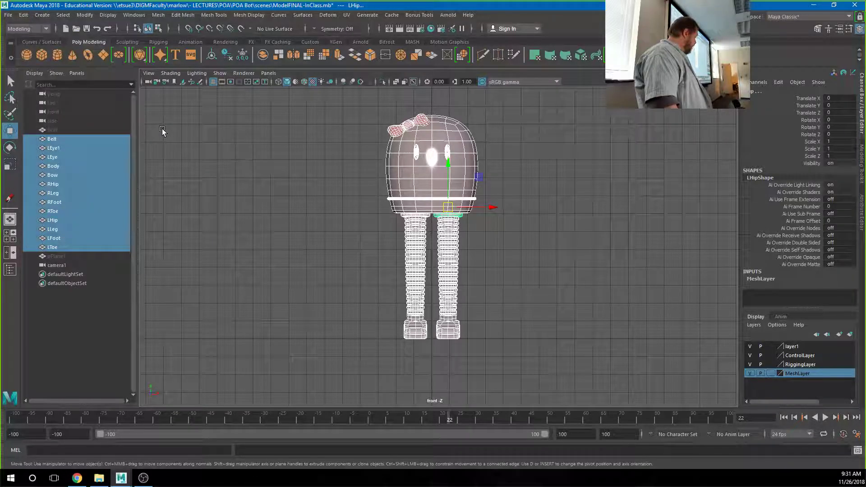
- Freeze the transformations of all the robot's meshes and clear the selection
left_click(88, 16)
left_click(104, 55)
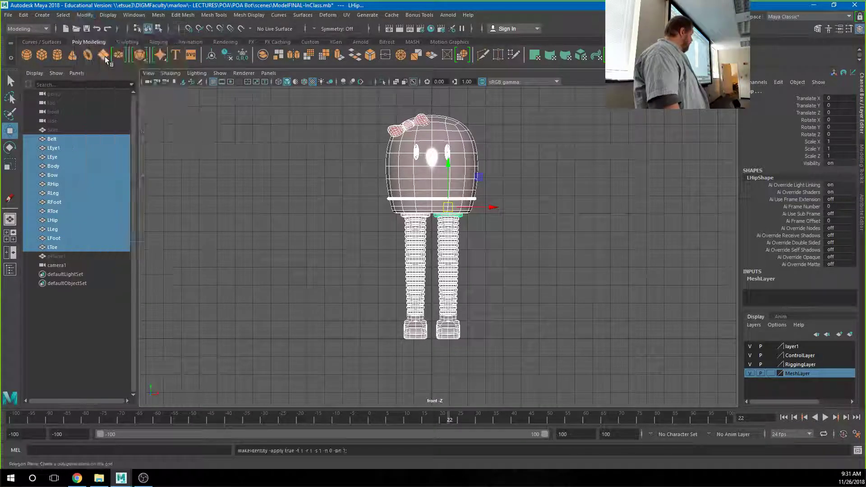
left_click(220, 167)
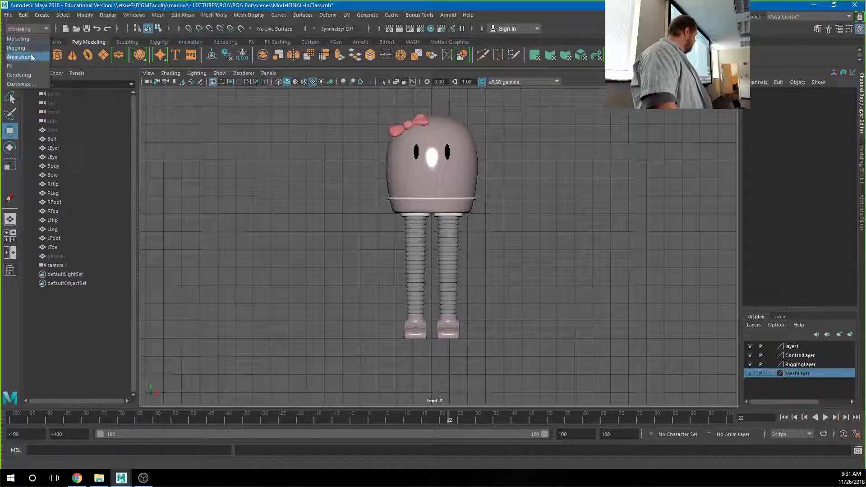
- Switch to the Rigging menu set and activate the Create Joints tool
key("F3")
left_click(162, 14)
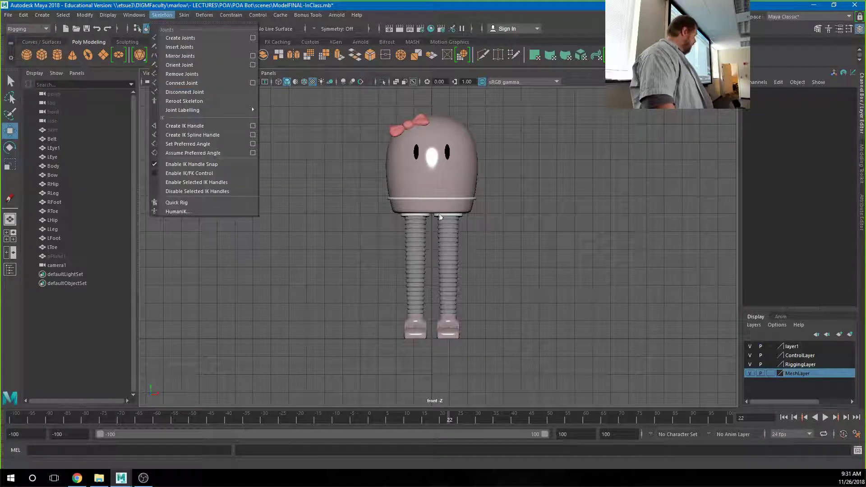
left_click(429, 178)
left_click(162, 15)
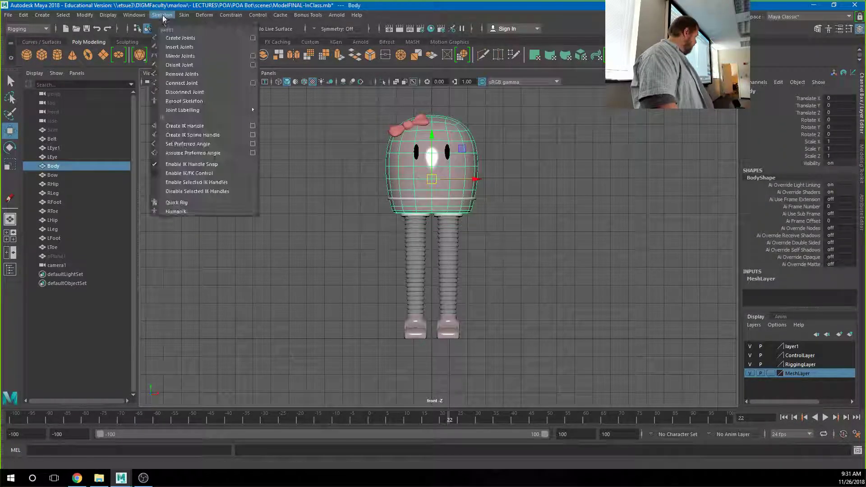
left_click(181, 38)
left_click(432, 183)
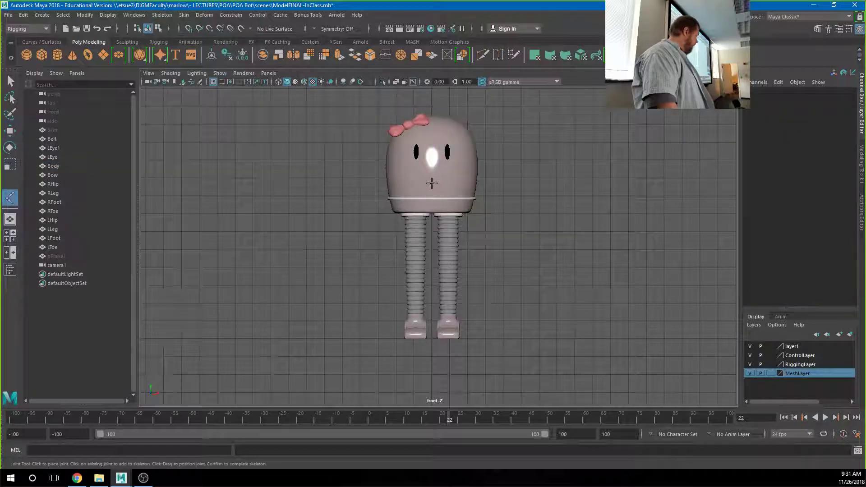
left_click(416, 205)
left_click(416, 260)
left_click(409, 306)
key("ctrl+z")
key("ctrl+z")
key("ctrl+z")
key("ctrl+z")
key("ctrl+z")
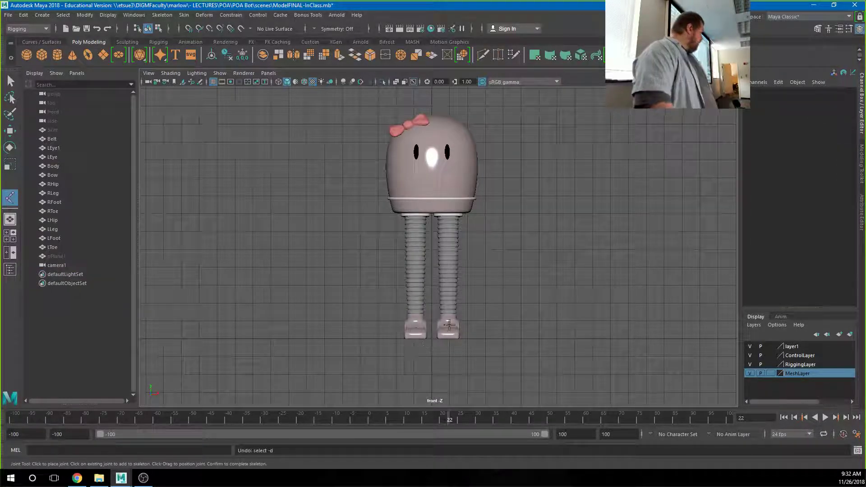
- Switch to the side view, frame the body and leg, and show the Outliner
key("space")
key("space")
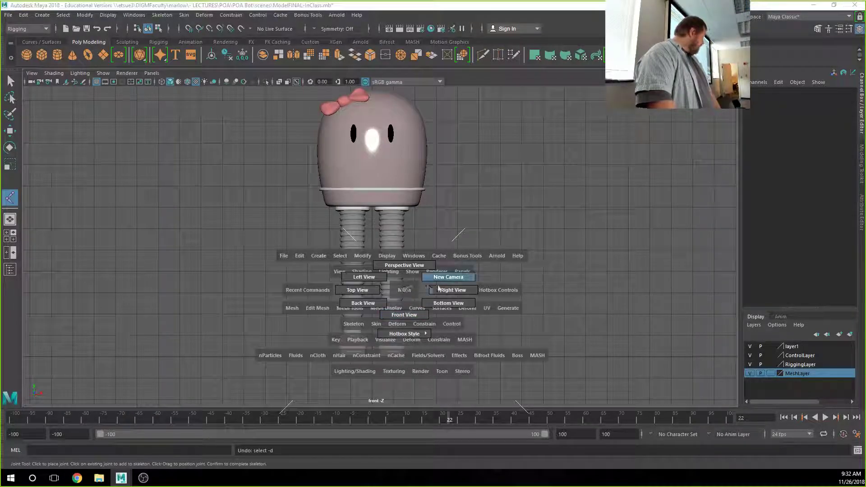
left_click(453, 290)
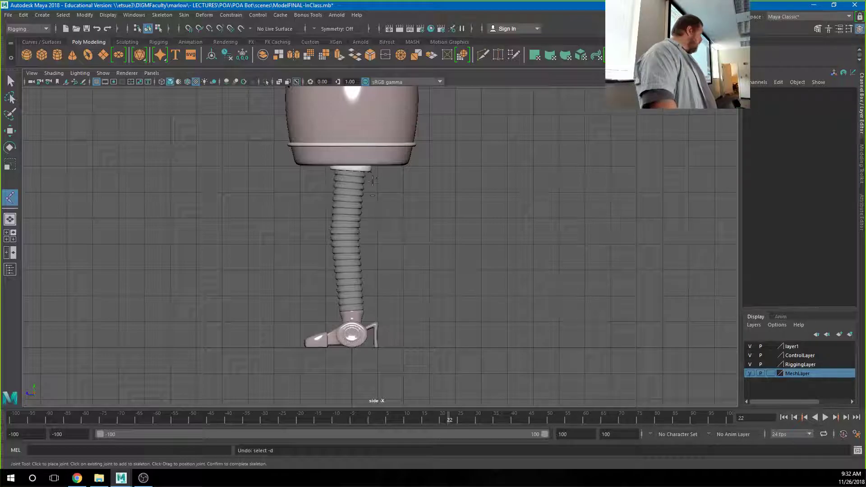
middle_click_drag(384, 216, 384, 264, "alt")
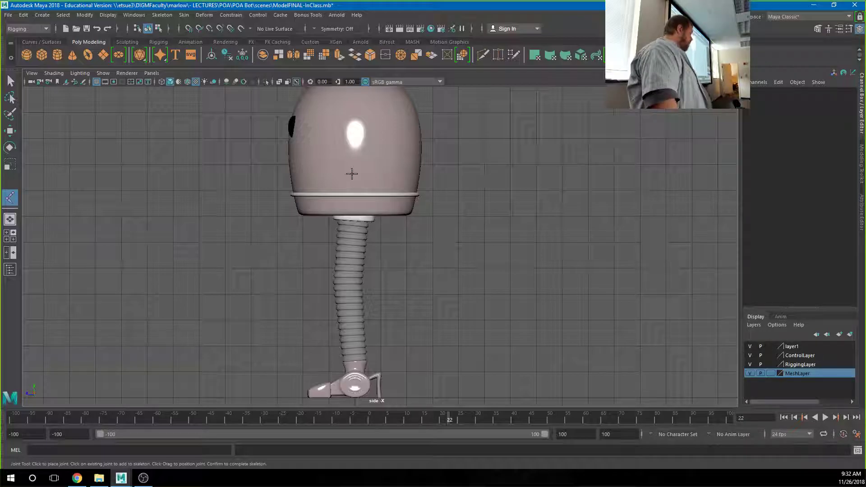
left_click(10, 270)
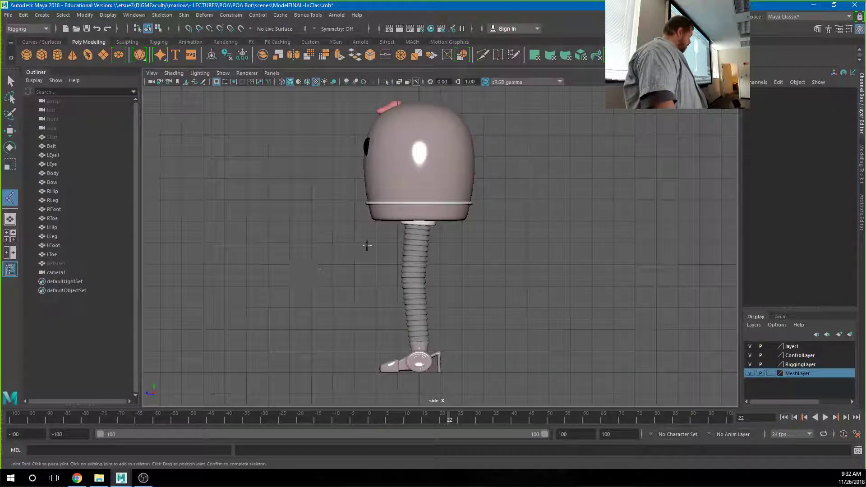
- Place a root joint inside the lower body at about Y 8.32, a hip joint atop the leg, and a knee joint at the leg's bend
left_click(418, 192)
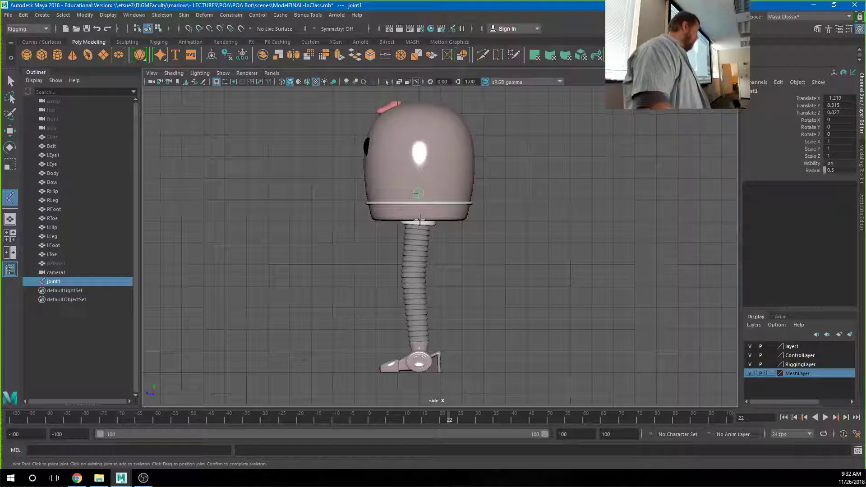
left_click(419, 220)
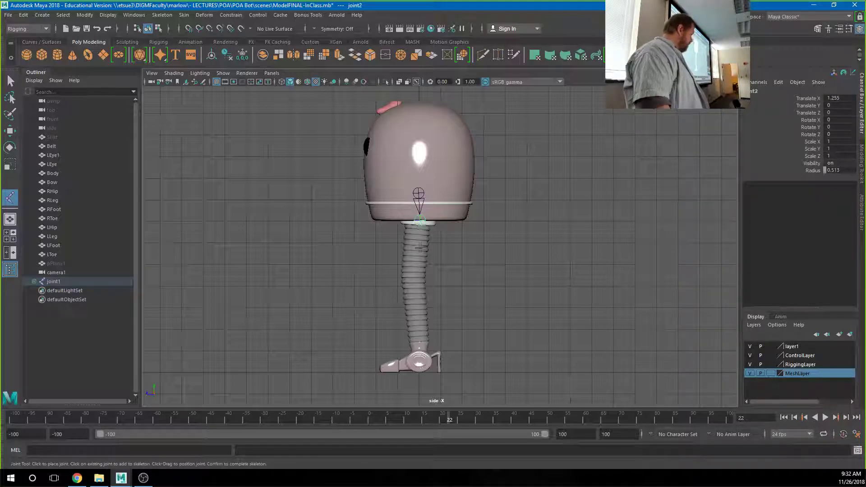
scroll(412, 279, "up", 4)
middle_click_drag(433, 321, 467, 265, "alt")
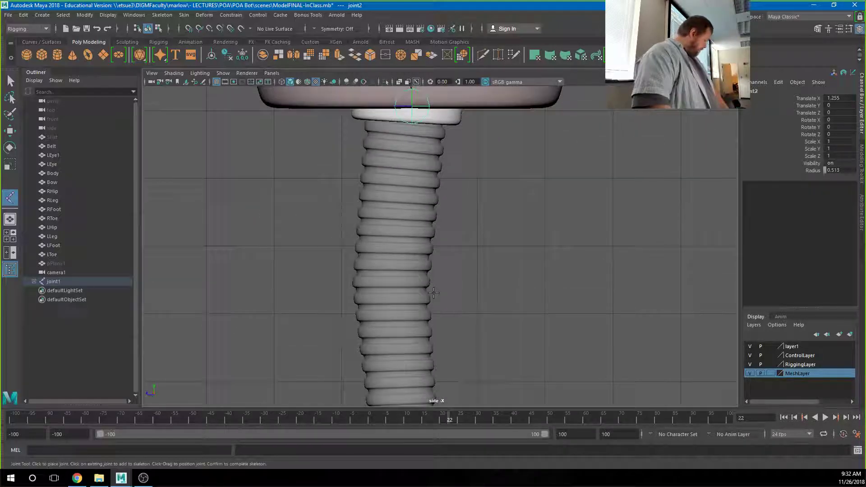
key("4")
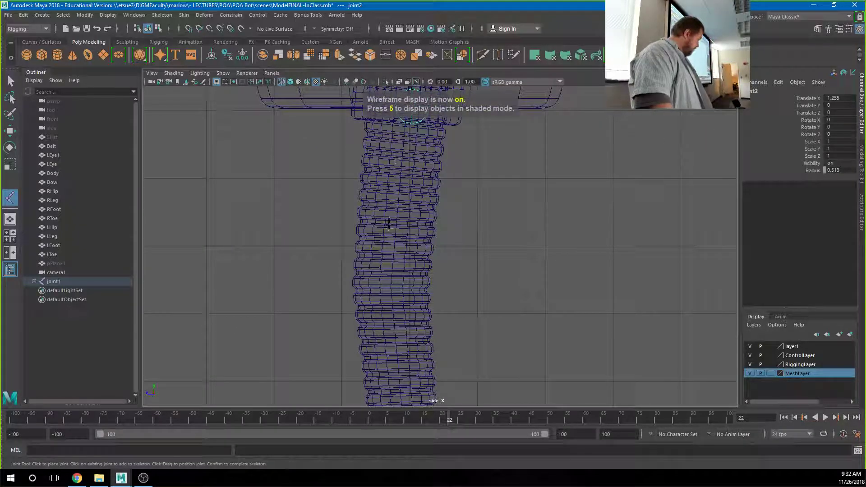
left_click(390, 286)
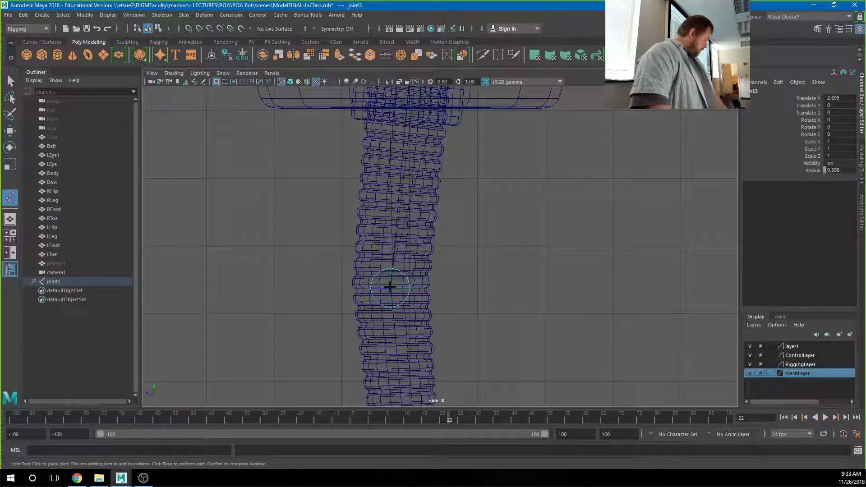
key("5")
- Extend the chain with joints at the ankle, the ball of the foot and the toe tip, and complete the skeleton
scroll(398, 275, "down", 4)
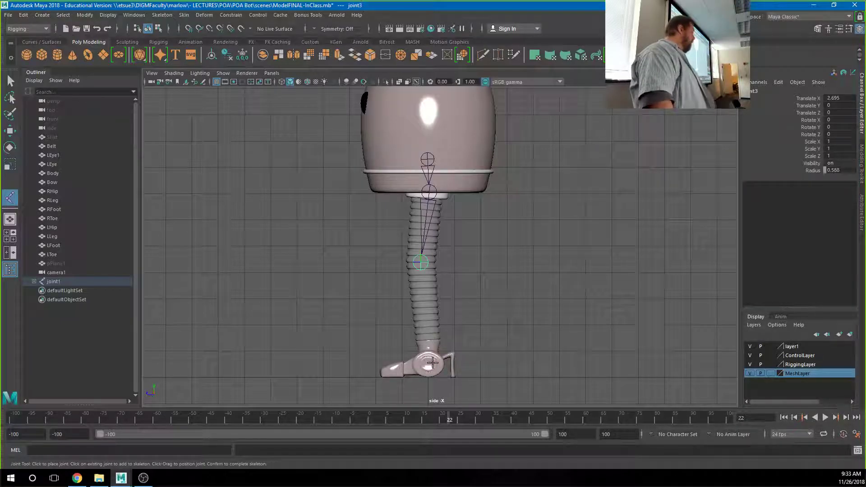
left_click(428, 341)
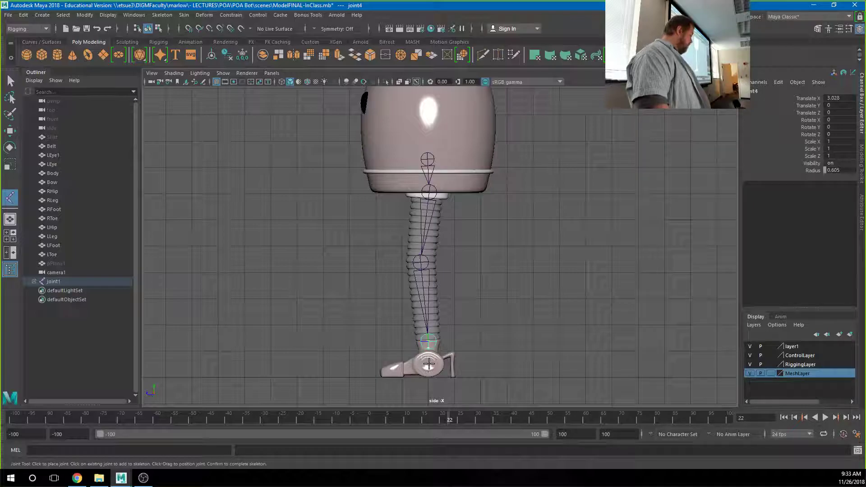
left_click(402, 368)
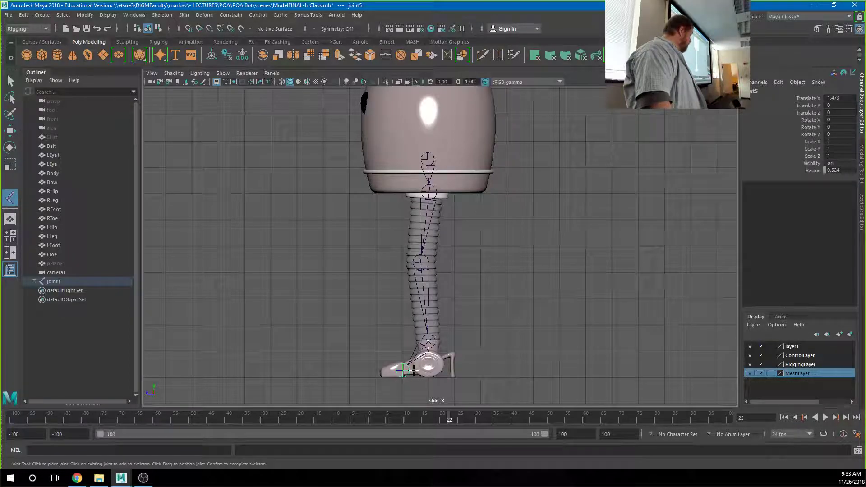
left_click(377, 372)
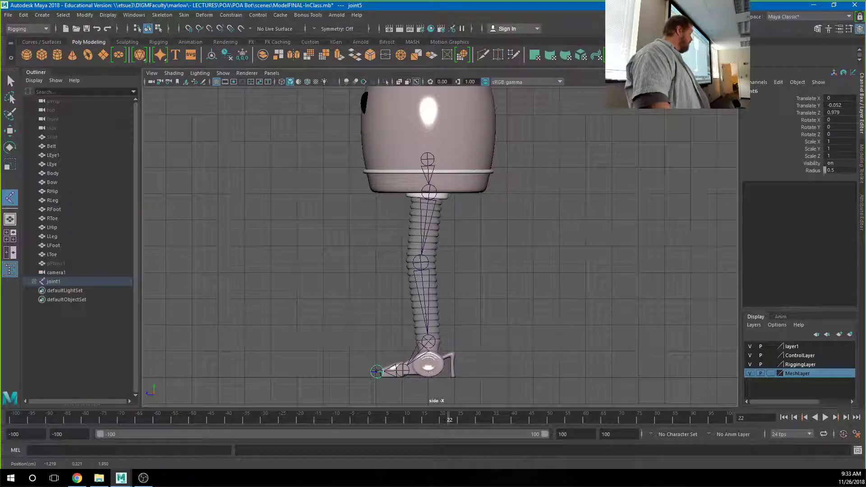
key("Return")
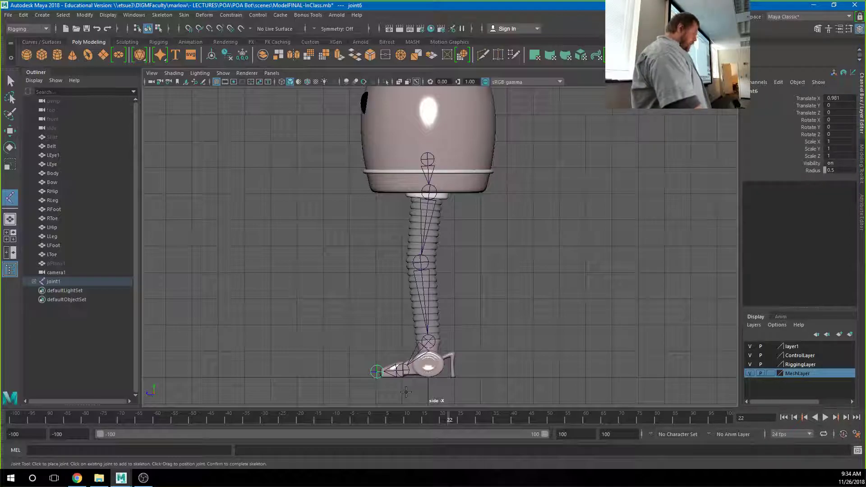
- Switch to the Move tool with the root joint selected and set the joint display size to 1.00
key("w")
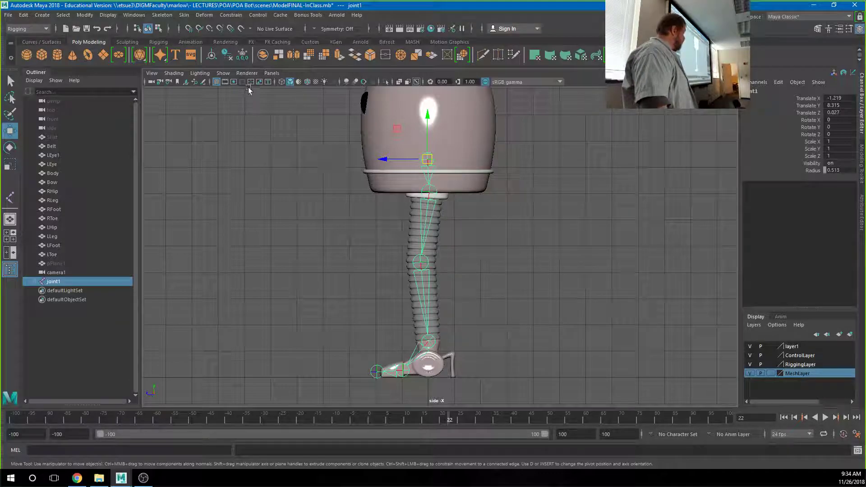
left_click(109, 16)
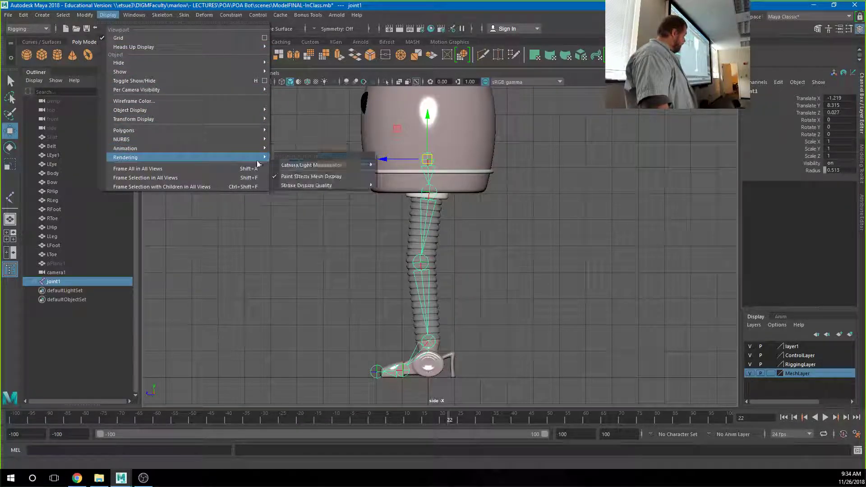
mouse_move(257, 150)
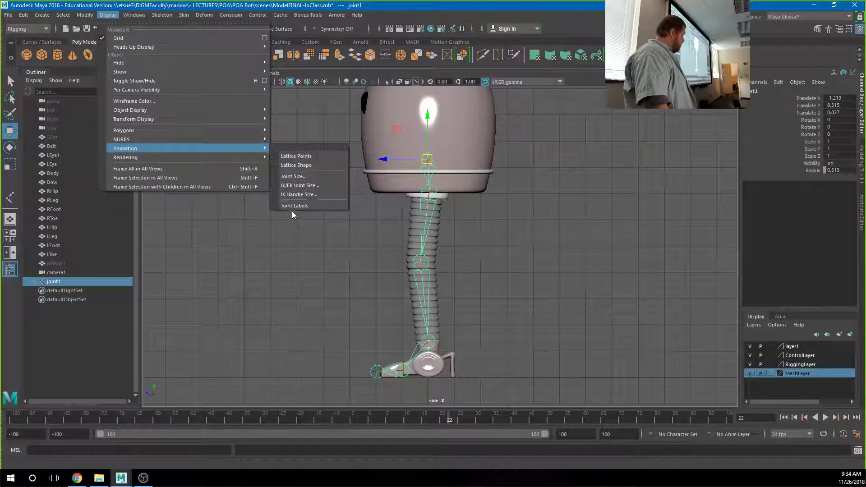
left_click(291, 176)
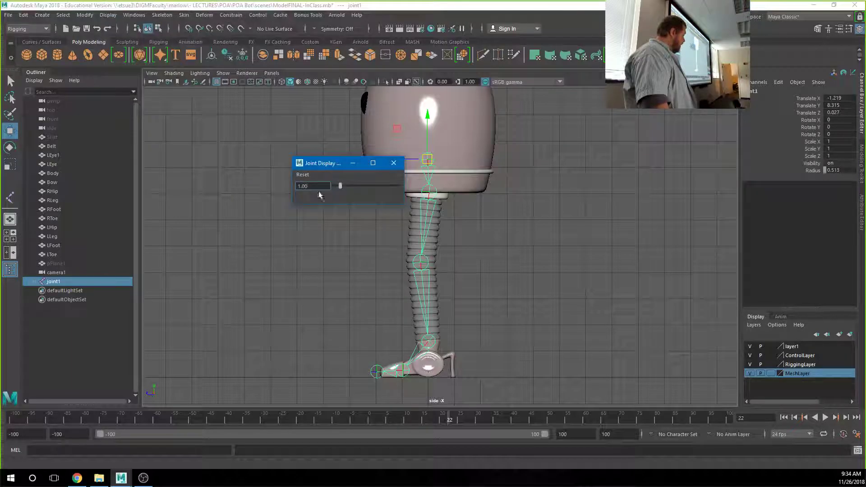
mouse_move(325, 163)
left_mouse_down()
mouse_move(261, 156)
mouse_move(280, 178)
mouse_move(301, 174)
mouse_move(279, 168)
mouse_move(1, 218)
left_mouse_up()
type("1")
key("Return")
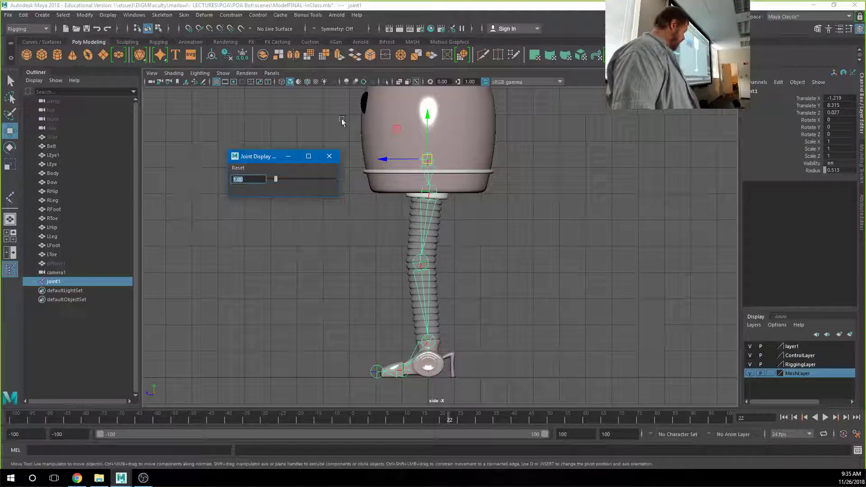
left_click(330, 156)
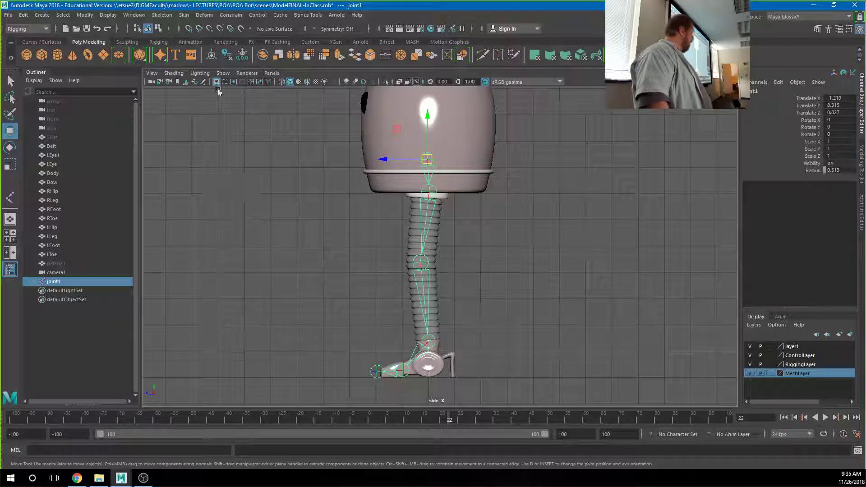
left_click(107, 16)
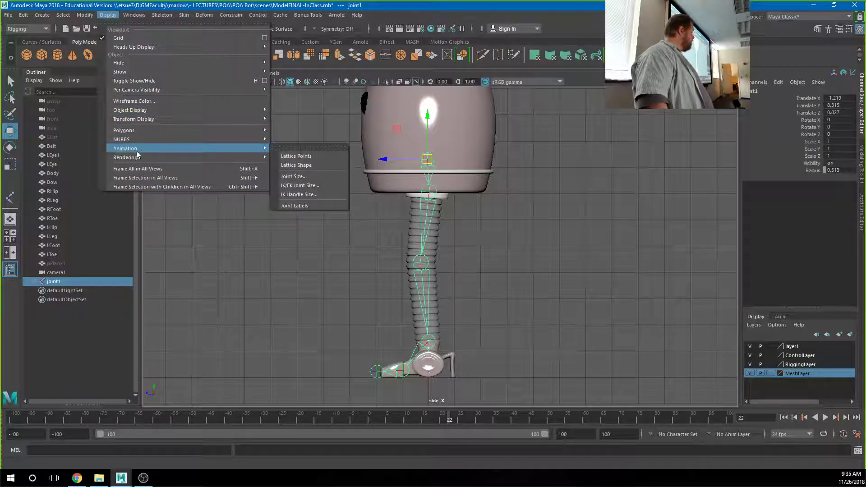
mouse_move(215, 158)
mouse_move(256, 151)
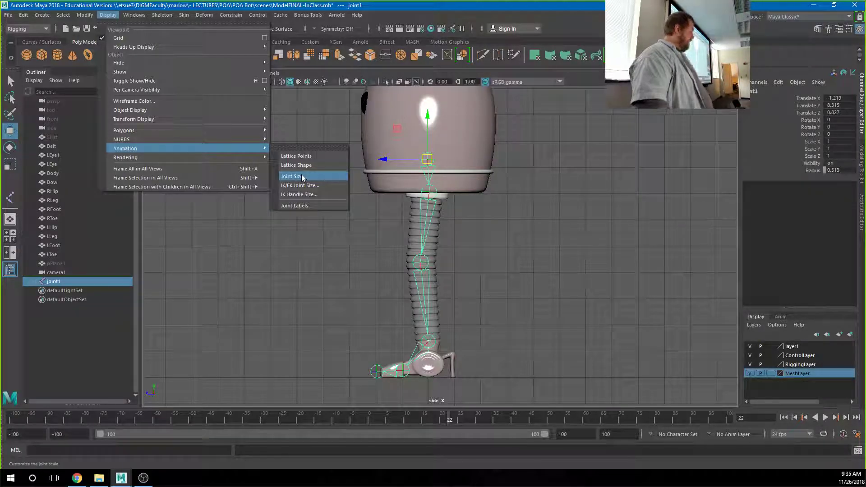
left_click(310, 105)
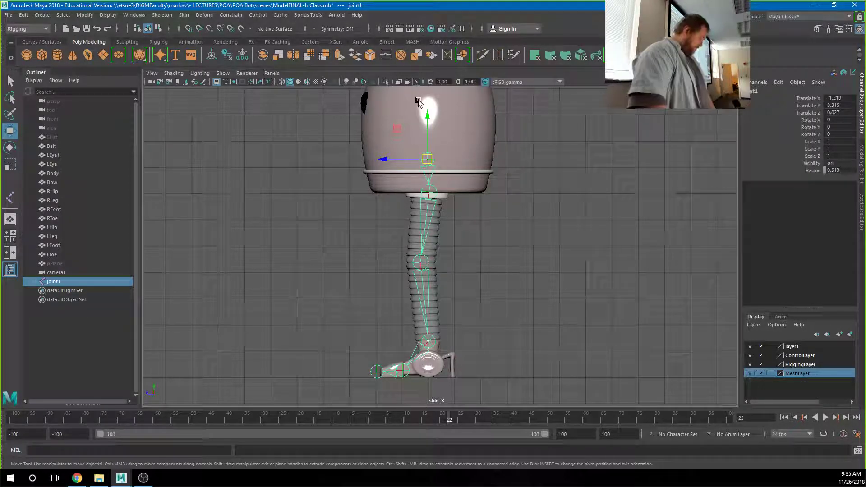
- Set the root joint's Translate X to 0 to centre it in the body, working in the perspective view
key("space")
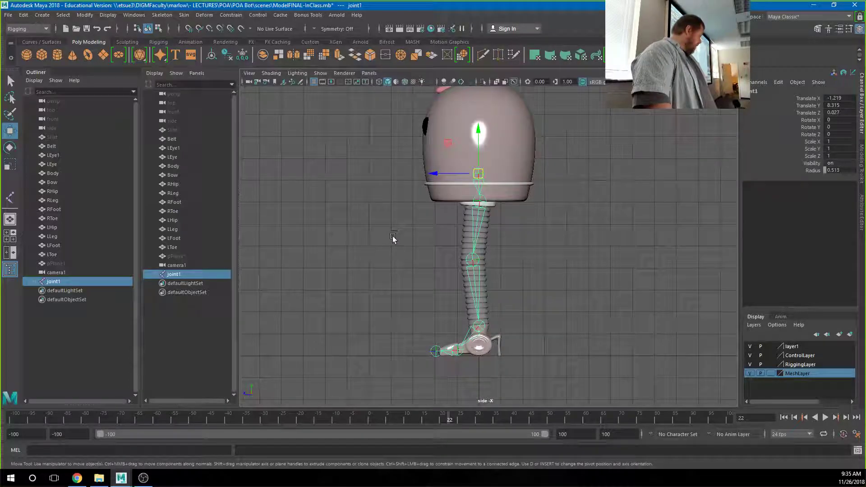
key("space")
key("space")
left_click_drag(352, 250, 357, 223)
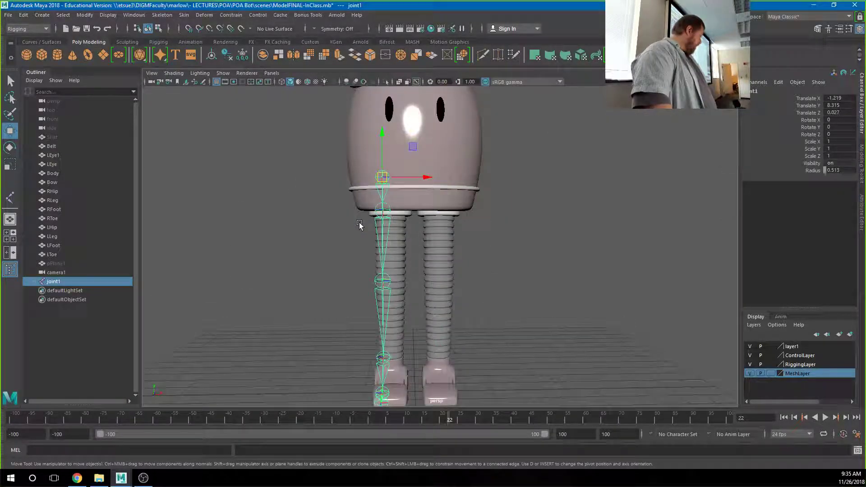
scroll(495, 296, "down", 5)
scroll(496, 297, "up", 4)
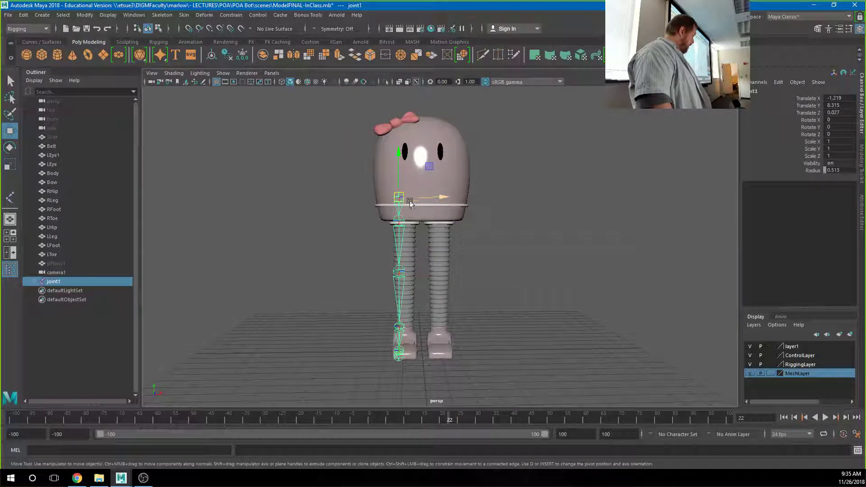
left_click(496, 267)
left_click(399, 197)
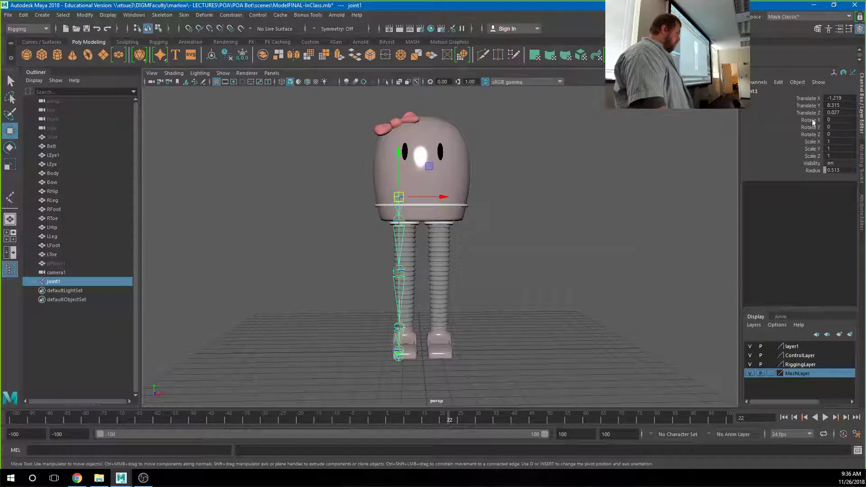
double_click(839, 98)
type("0")
key("Return")
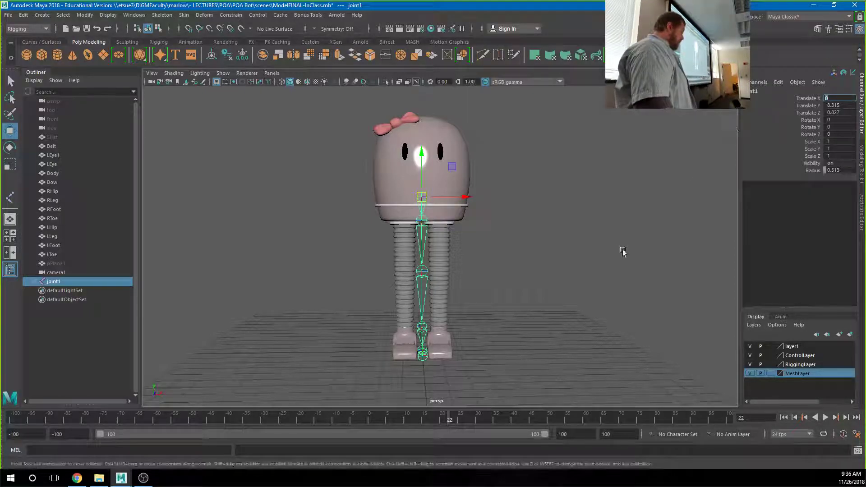
left_click(475, 215)
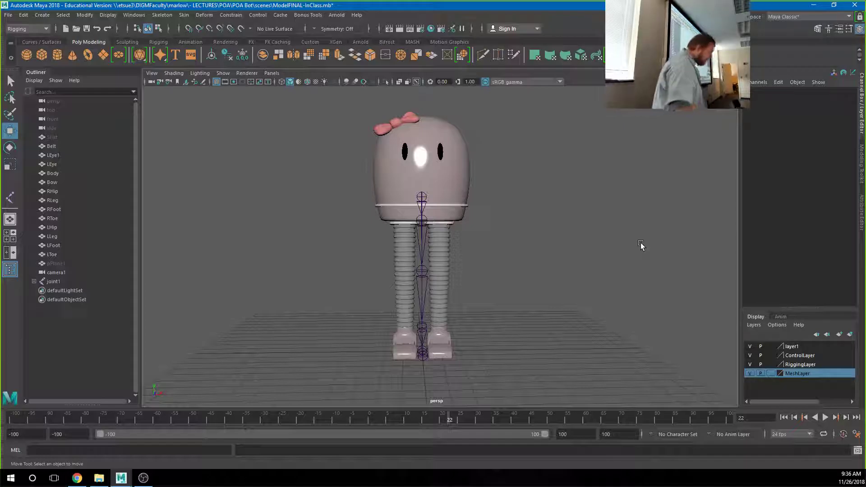
- Move the hip joint sideways in the front view to centre it over the robot's left leg, at Translate Z about 0.913
left_click(423, 196)
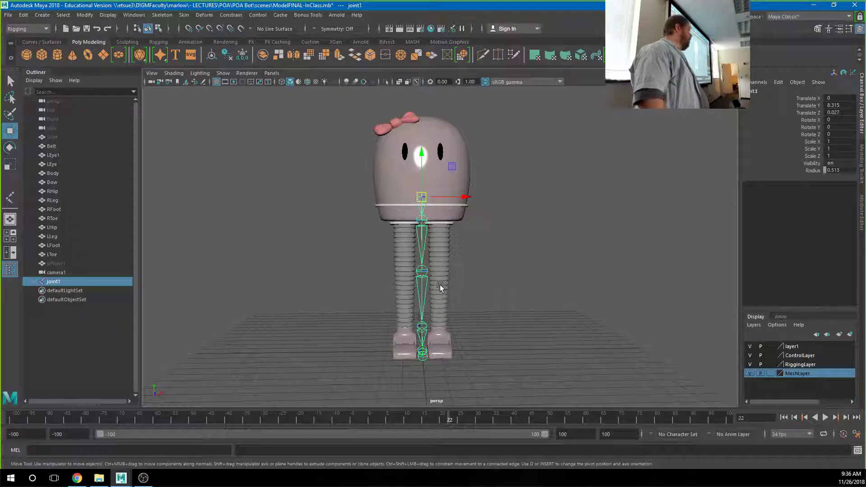
left_click(423, 221)
left_click_drag(466, 222, 465, 254)
key("space")
key("f")
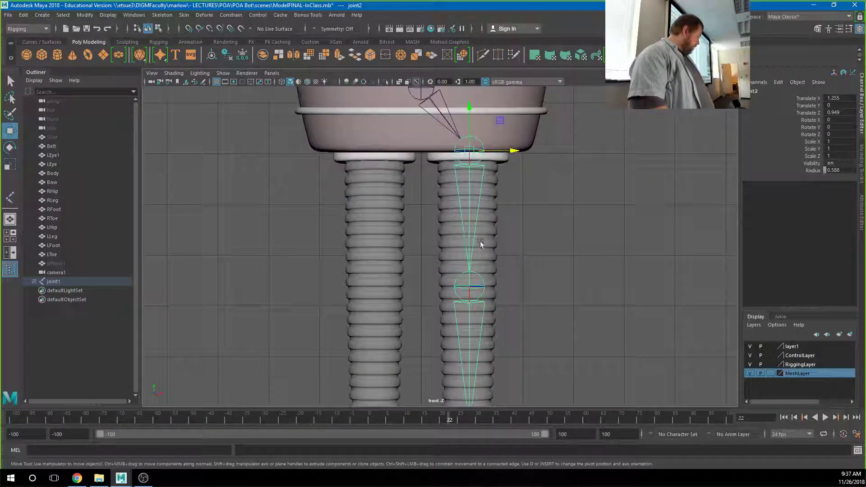
left_click_drag(511, 150, 509, 150)
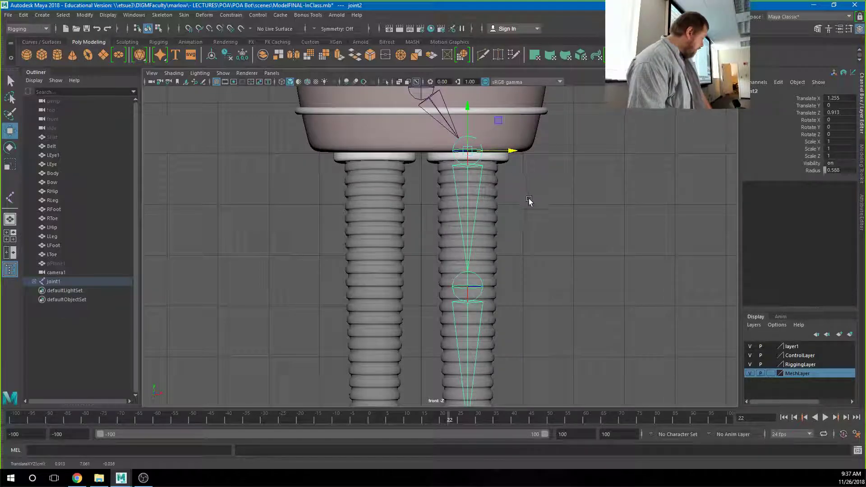
key("a")
left_click(576, 272)
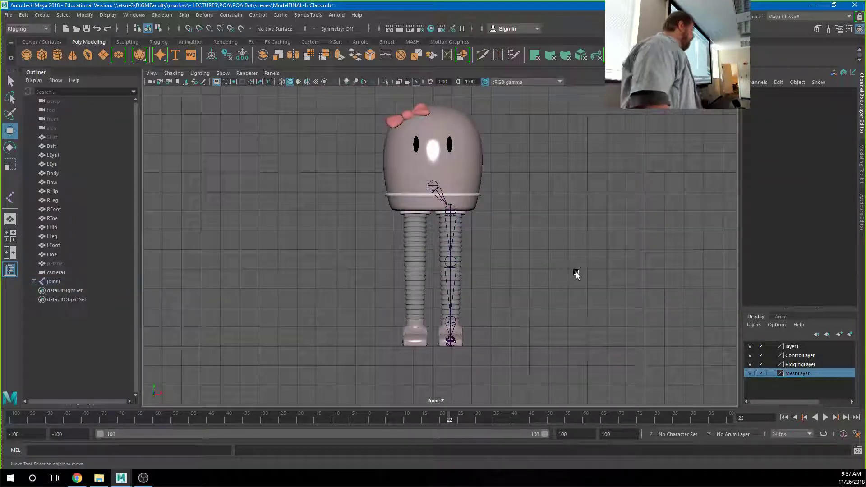
left_click(446, 213)
left_click_drag(839, 98, 843, 134)
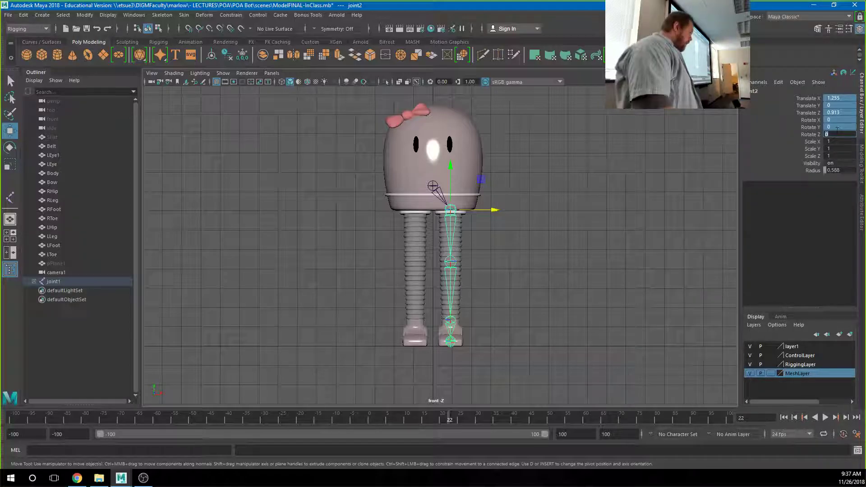
left_click(336, 309)
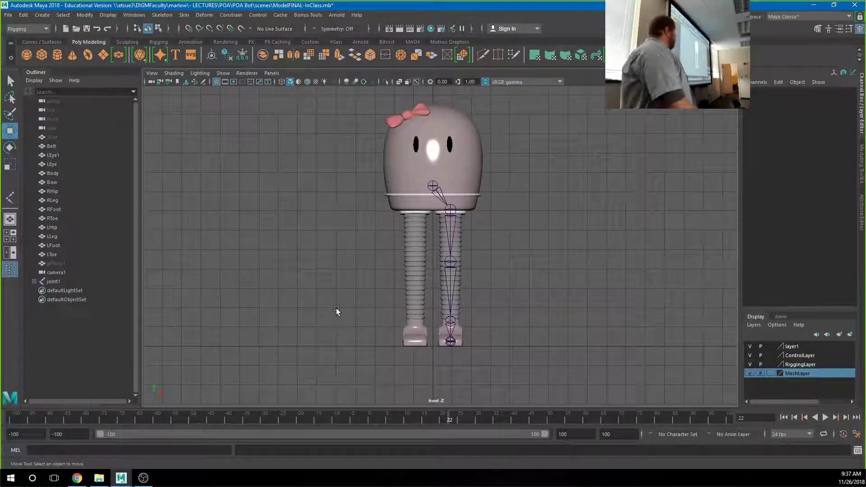
- Expand the joint hierarchy in the Outliner from the root down to the toe joint and select the ankle joint
left_click(33, 281)
left_click(39, 290)
left_click(45, 299)
left_click(51, 309)
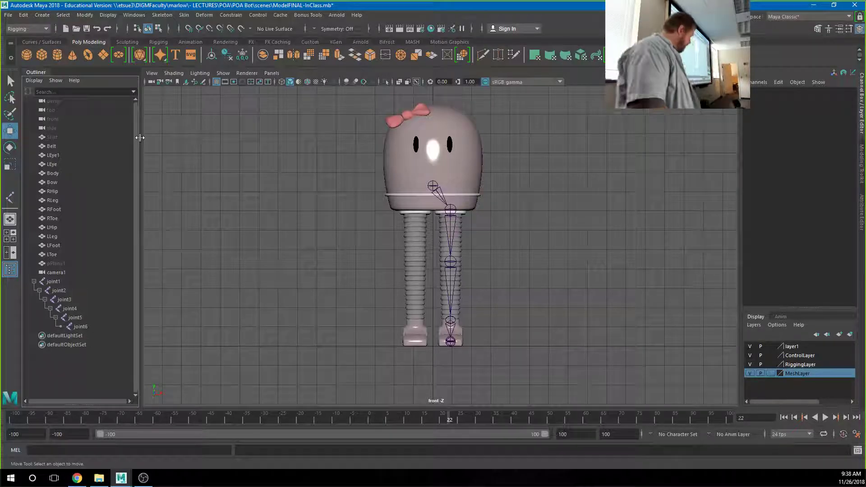
left_click(70, 308)
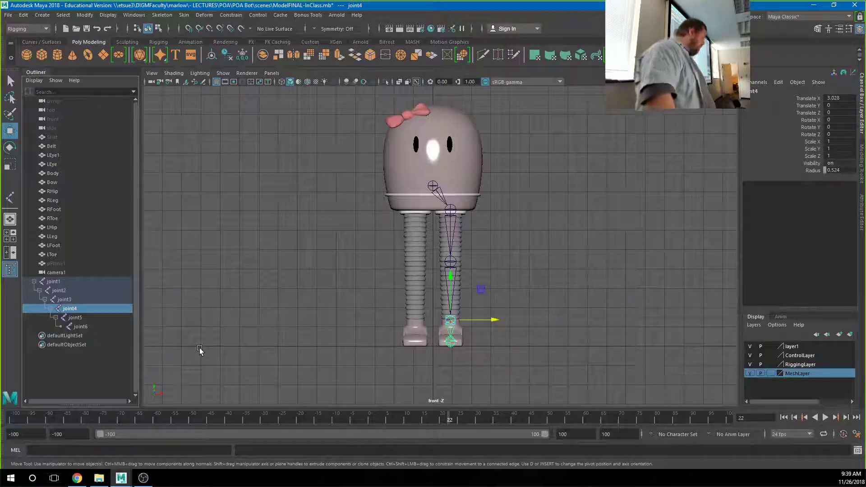
- Rename the topmost joint of the chain as Root
left_click(55, 281)
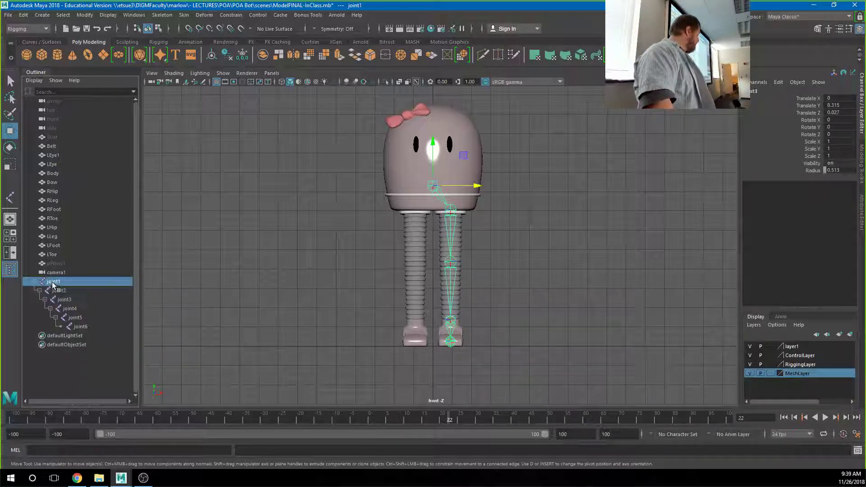
double_click(54, 281)
type("Root")
key("Return")
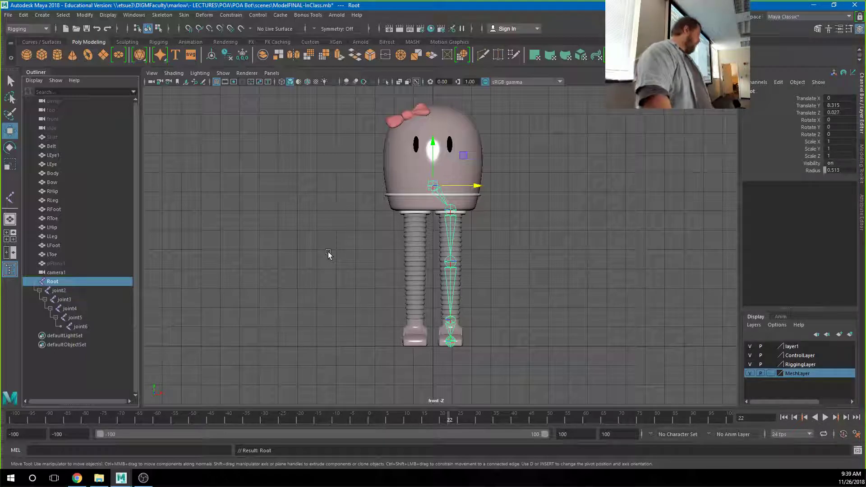
- Open the hip joint's name for editing in the Outliner
left_click(59, 291)
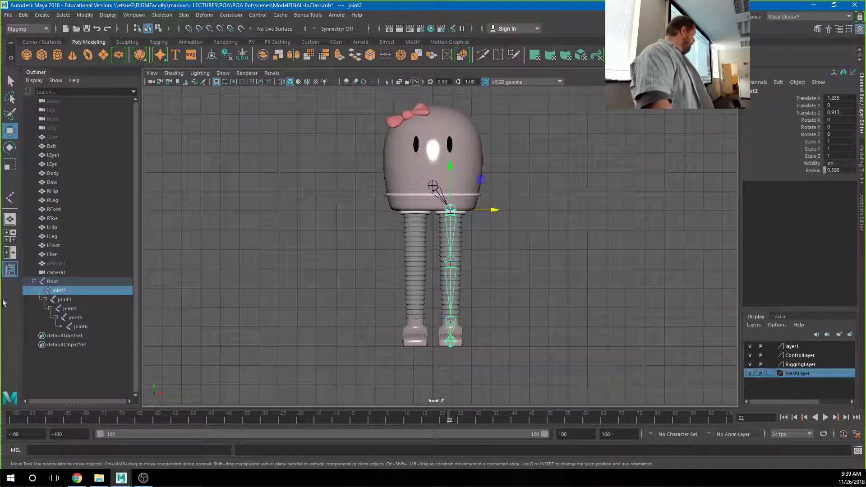
double_click(58, 290)
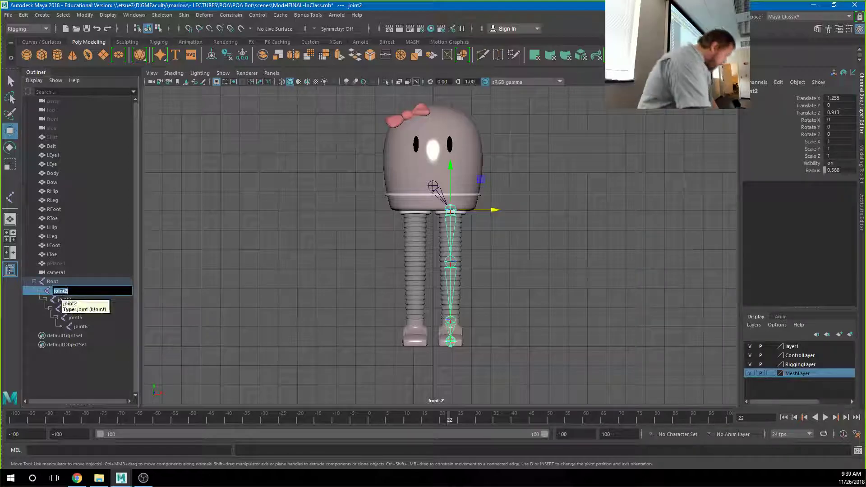
- Rename joint2, directly under Root, as L_Hip
type("L_Hip")
key("Return")
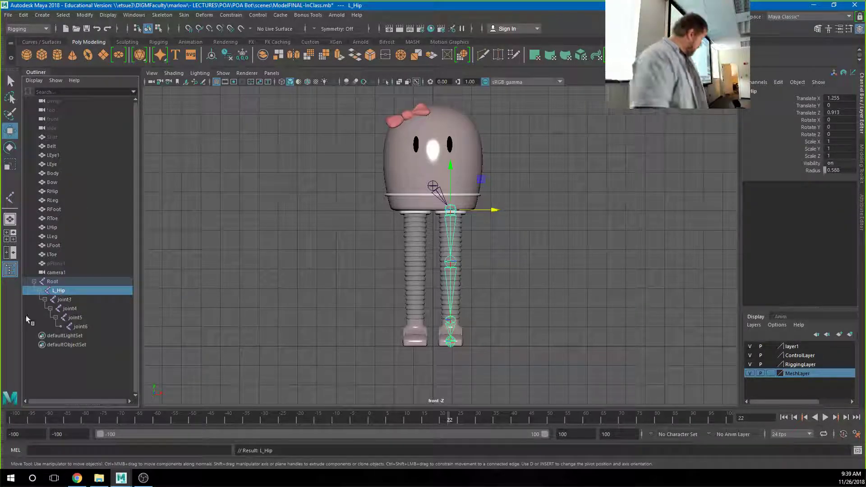
- Rename joint3, directly under L_Hip, as L_Ankle and start renaming joint4 with L
double_click(76, 297)
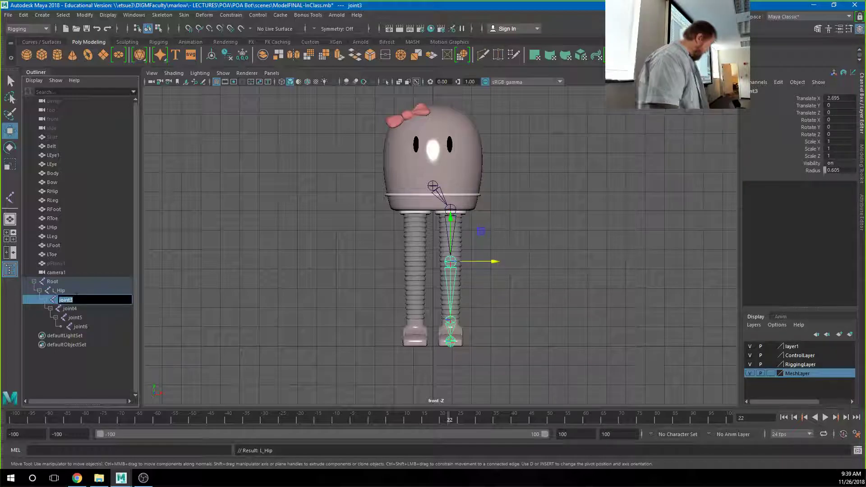
type("L")
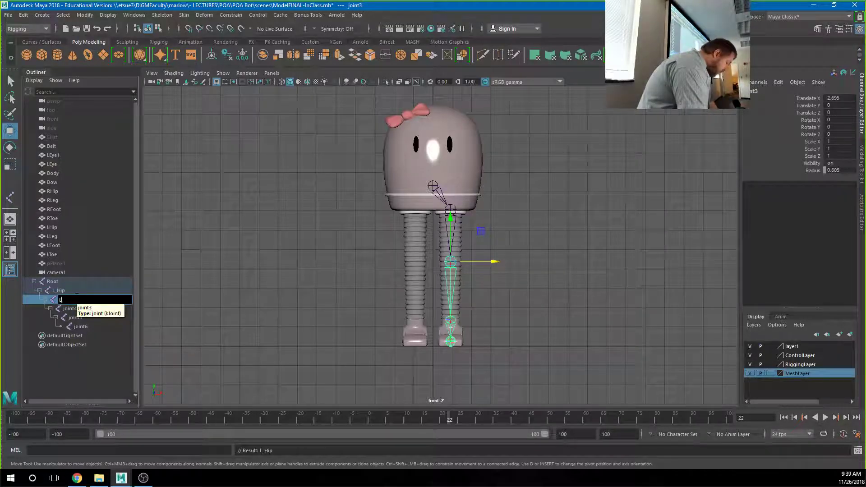
type("_Ankle")
key("Return")
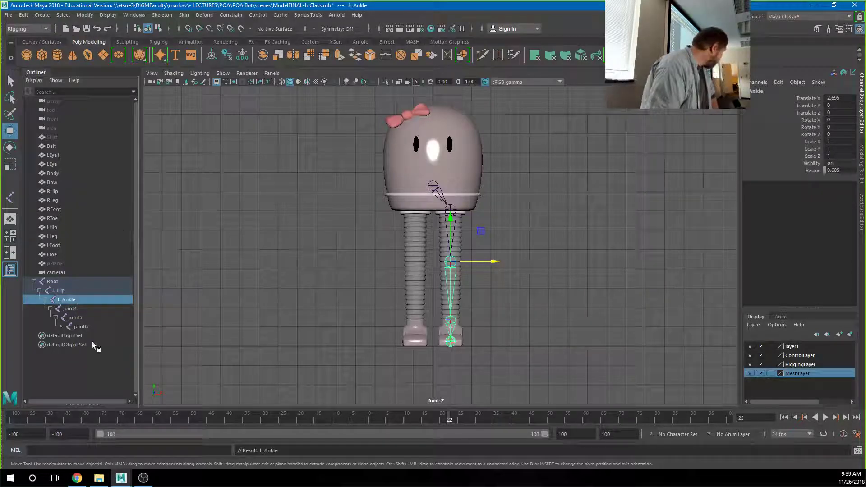
left_click(70, 310)
double_click(70, 310)
type("L")
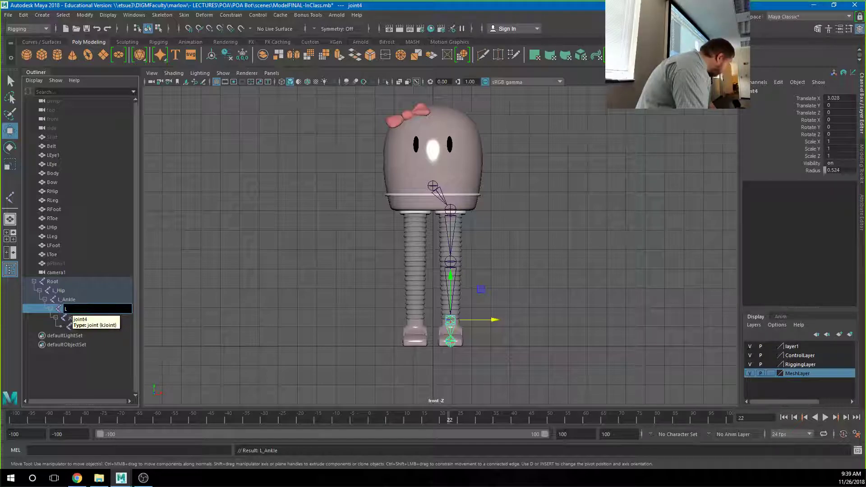
- Rename the joint directly under L_Hip as L_Knee
double_click(68, 300)
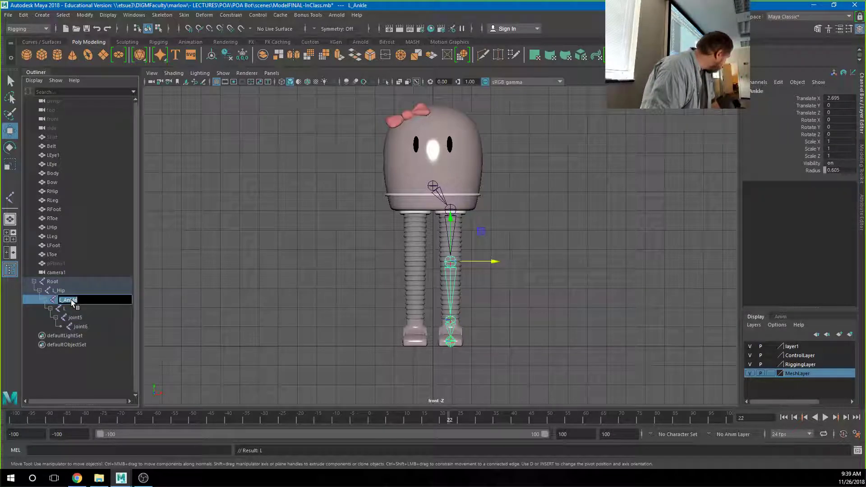
left_click_drag(78, 300, 67, 302)
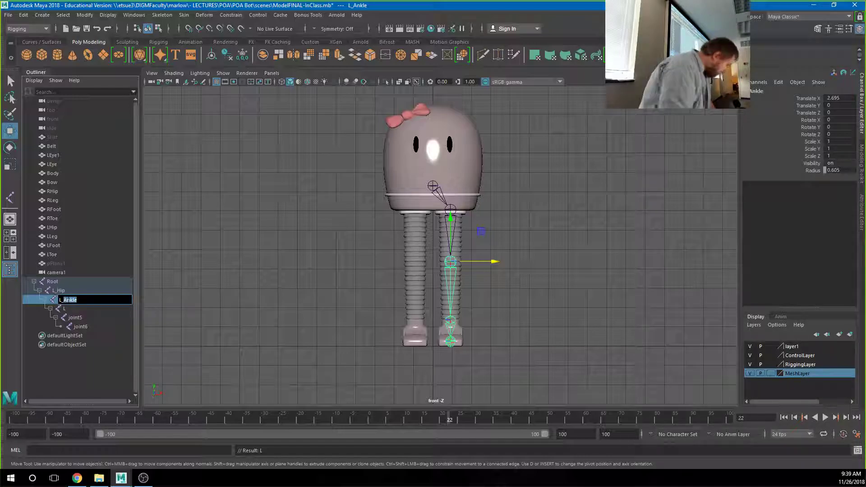
type("Knee")
key("Return")
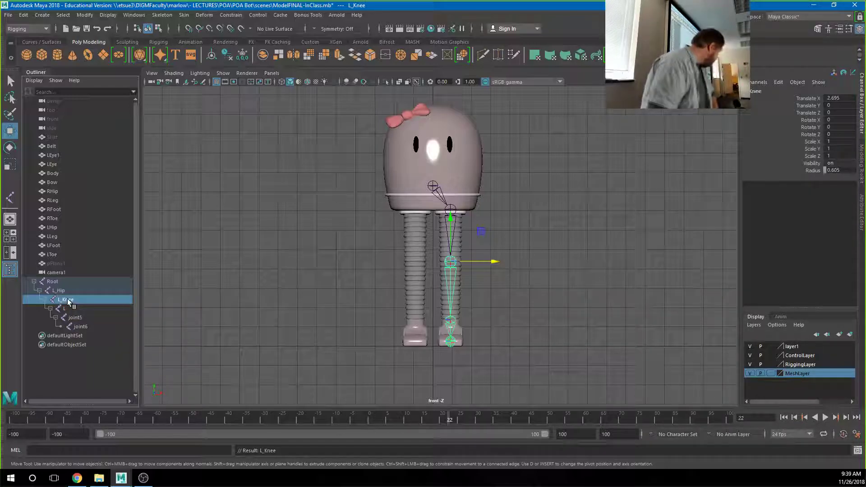
- Rename the joint under L_Knee as L_Ankle and joint5 as L_Toe
left_click(65, 308)
double_click(66, 308)
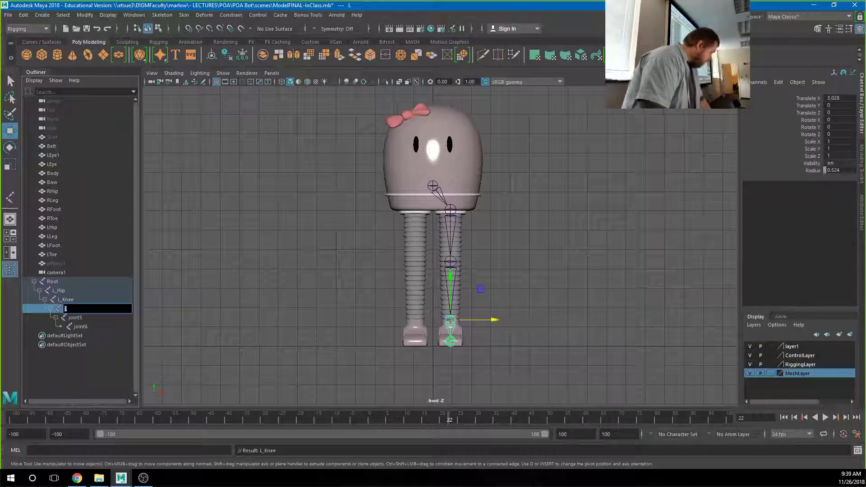
left_click(80, 319)
double_click(80, 319)
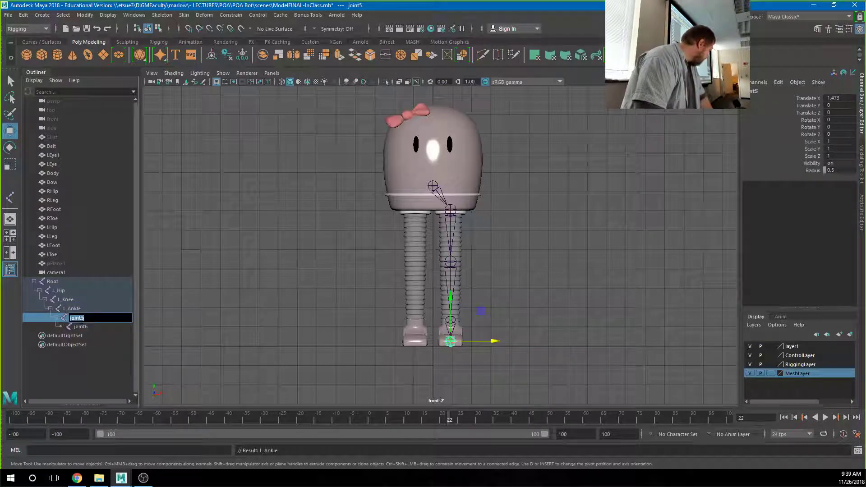
type("L_Toe")
key("Return")
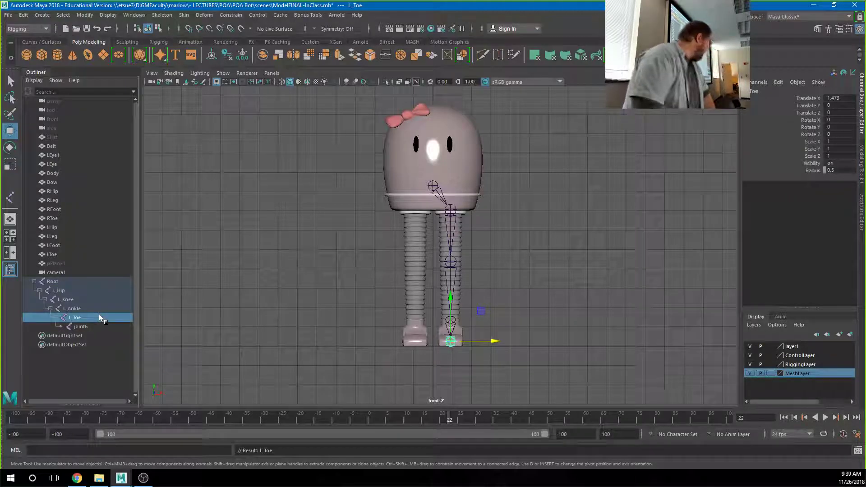
- Rename joint6 at the end of the leg chain as L_ToeEND
double_click(83, 327)
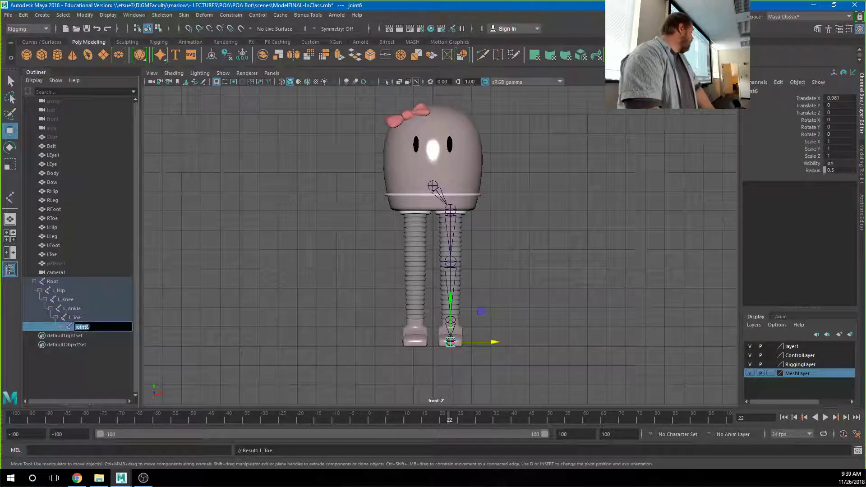
type("L_ToeEND")
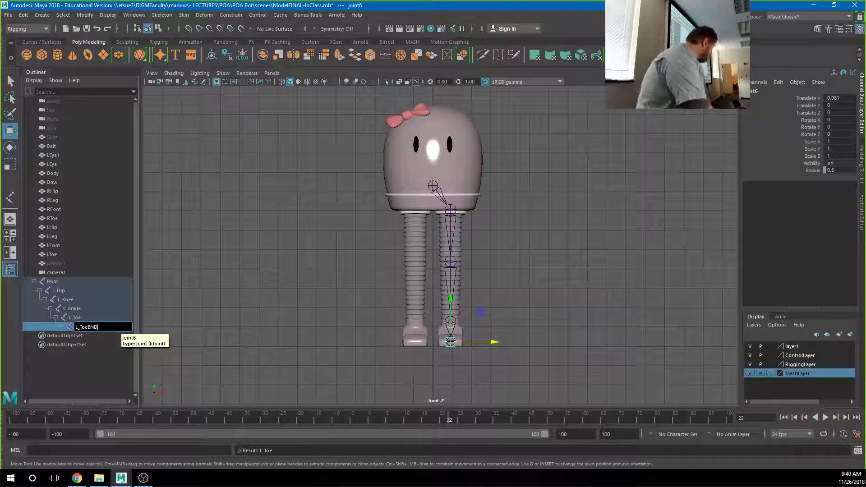
key("Return")
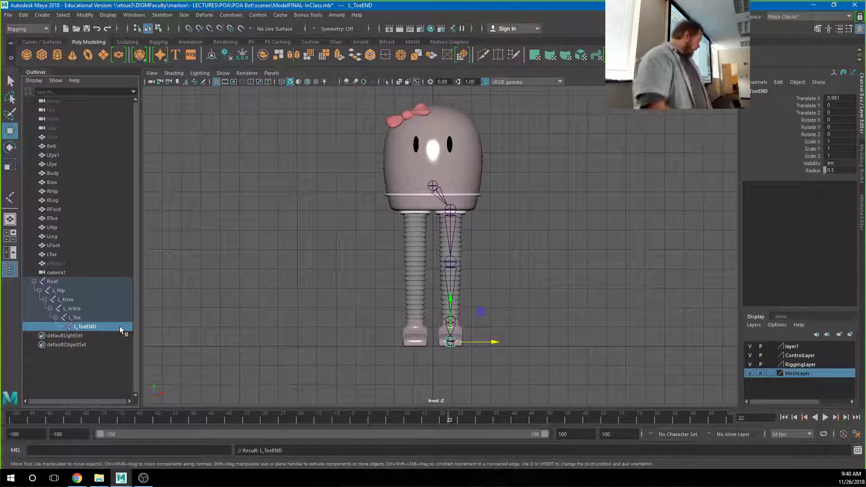
- Test-rotate the L_Toe joint about 38 degrees in the perspective view and undo the rotation
key("space")
left_click_drag(498, 264, 500, 243)
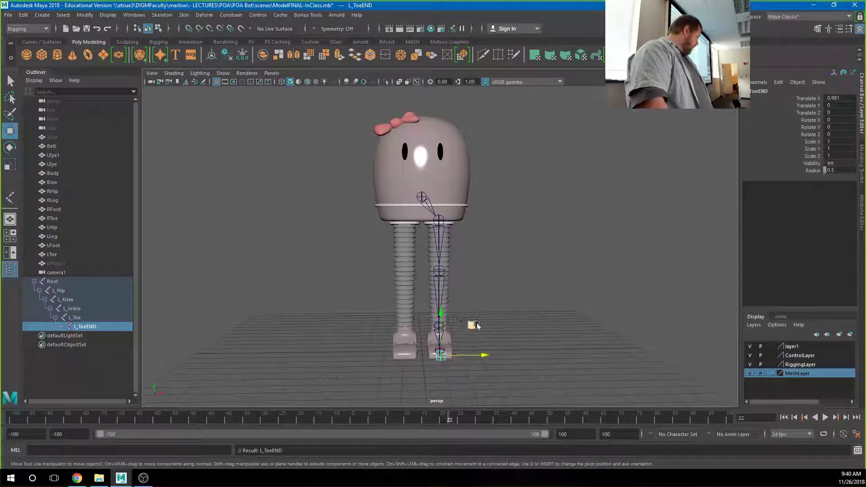
left_click_drag(493, 338, 410, 335, "alt")
middle_click_drag(411, 330, 331, 214, "alt")
right_click_drag(331, 214, 444, 273, "alt")
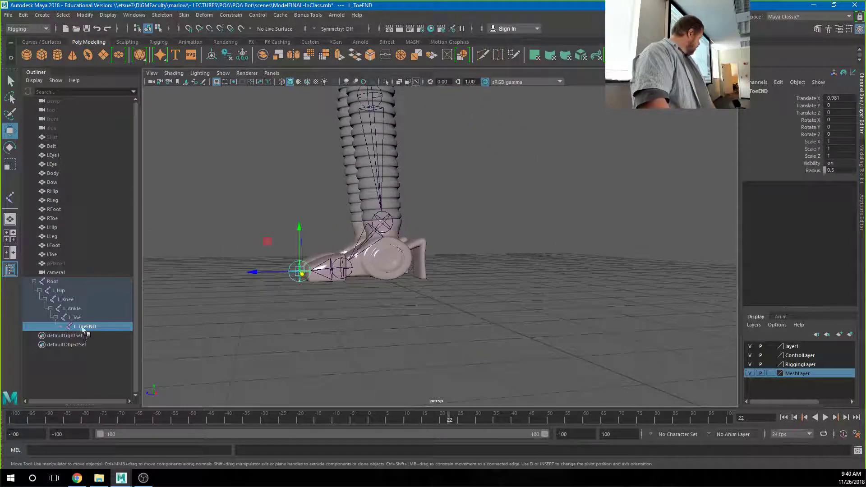
left_click(75, 317)
key("e")
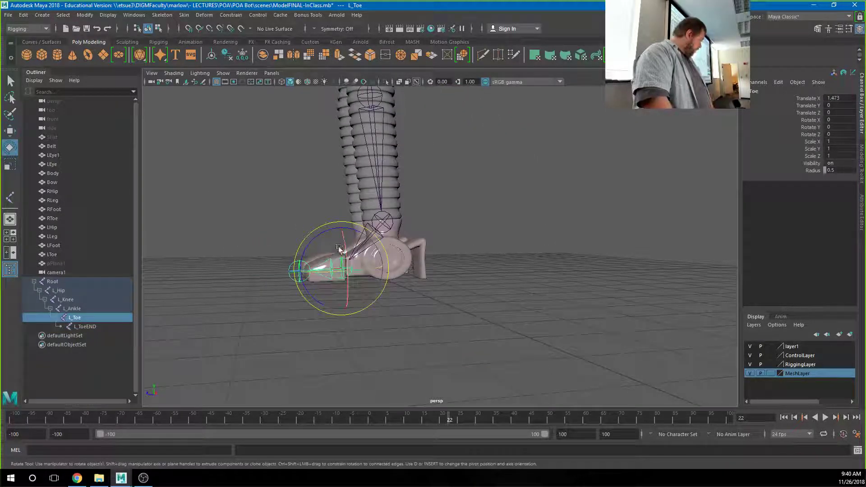
left_click_drag(318, 270, 310, 299)
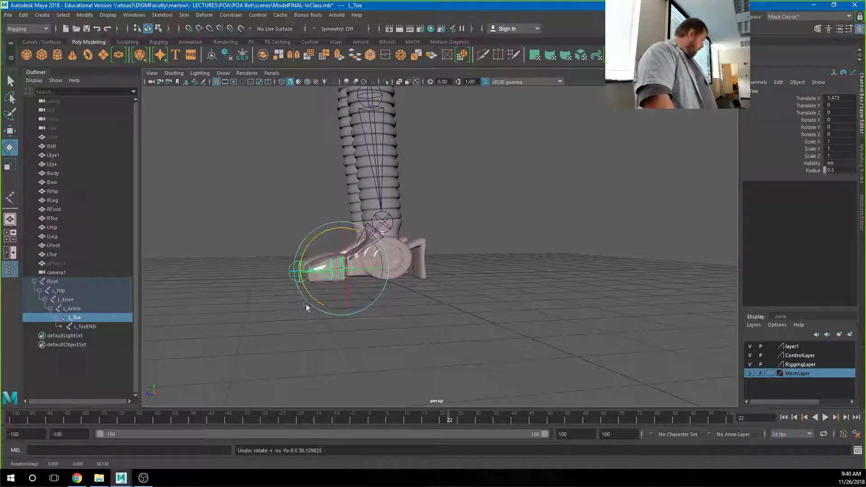
- Delete the L_ToeEND joint, try rotating L_Toe without it, and undo back to the complete toe chain
left_click(296, 294)
left_click(296, 272)
key("Delete")
left_click(343, 270)
left_click_drag(315, 263, 297, 283)
key("ctrl+z")
key("ctrl+z")
key("ctrl+z")
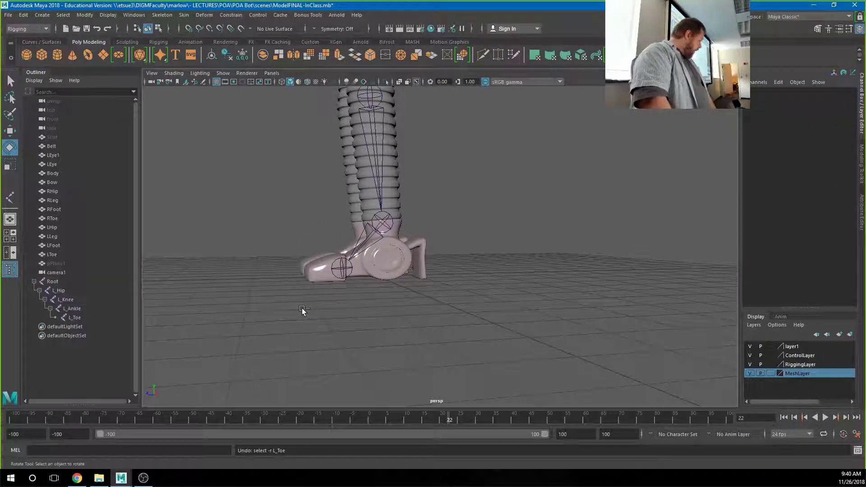
key("shift+z")
left_click(343, 363)
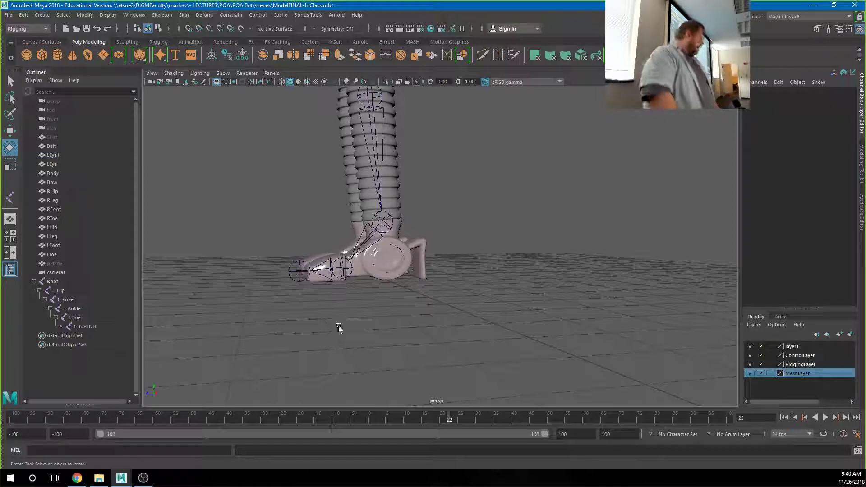
- Duplicate the L_Hip joint chain, move the copy sideways toward the other leg, and delete the copy
scroll(373, 315, "down", 5)
left_click_drag(329, 291, 413, 299, "alt")
right_click_drag(413, 299, 452, 367, "alt")
middle_click_drag(452, 367, 511, 354, "alt")
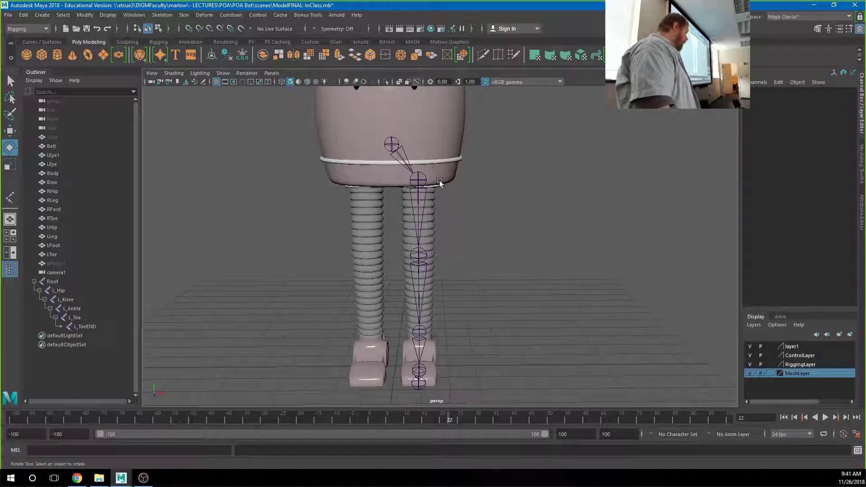
left_click(419, 181)
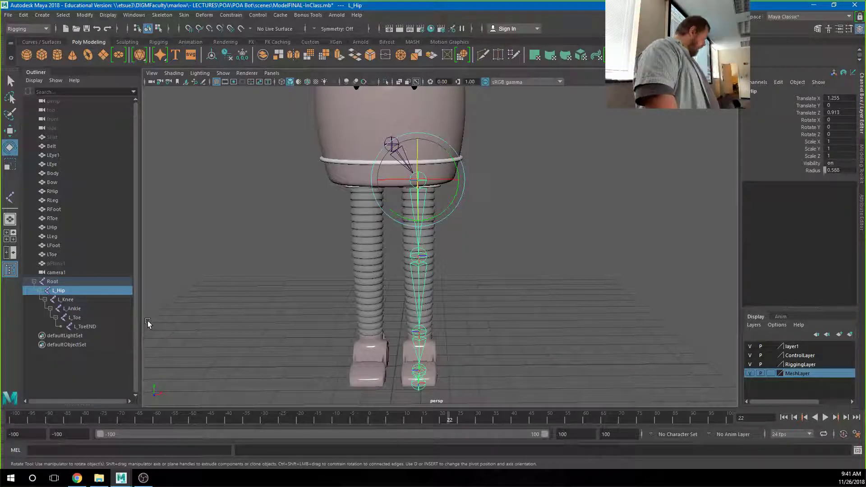
key("ctrl+d")
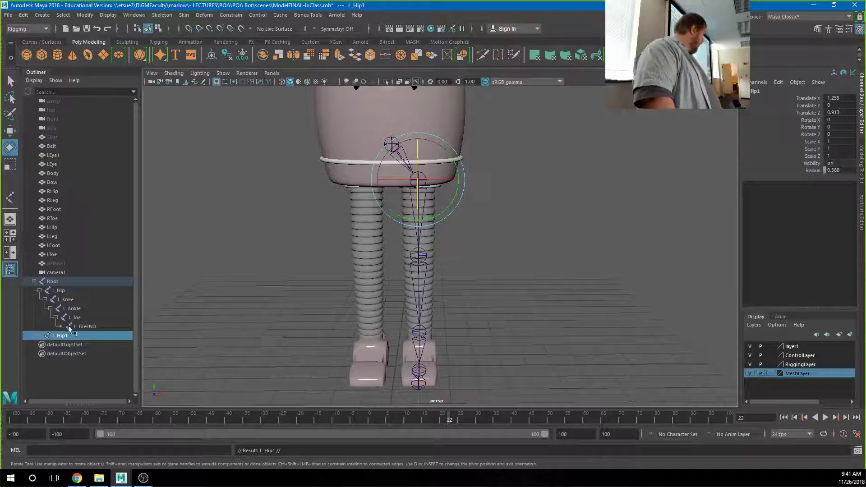
left_click(39, 336)
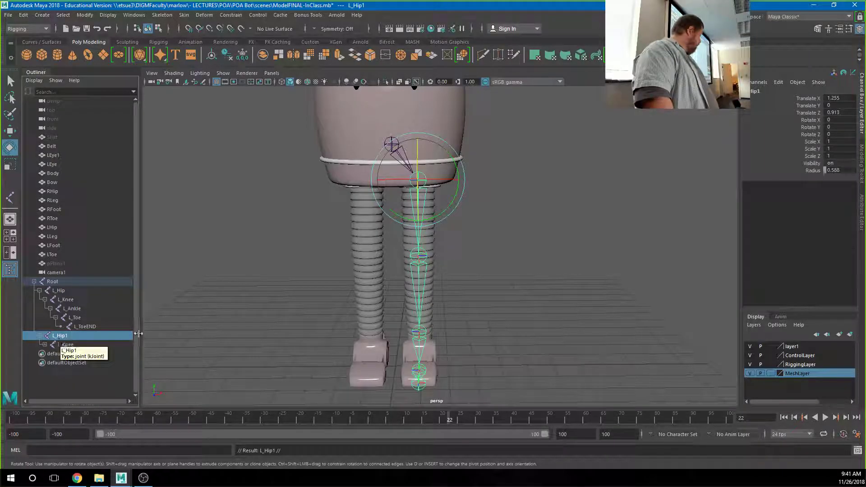
key("w")
left_click_drag(458, 181, 407, 182)
key("Delete")
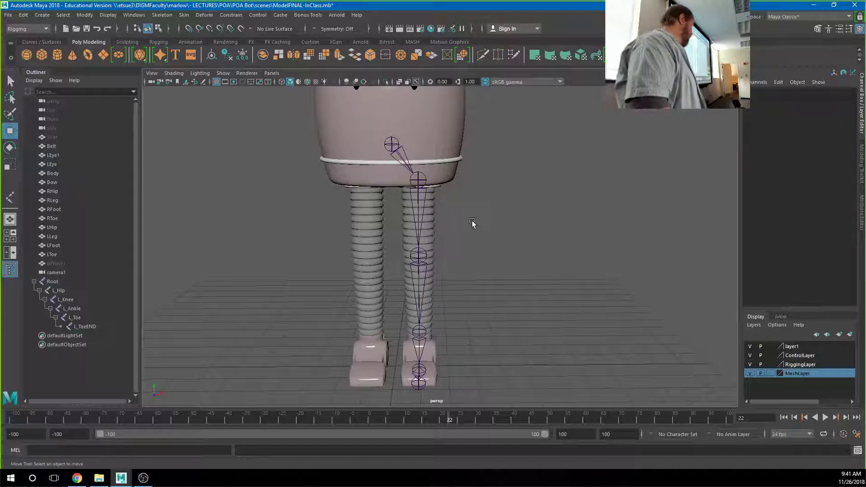
- Open the Mirror Joints options for the L_Hip chain and place the dialog clear of the legs
left_click(415, 195)
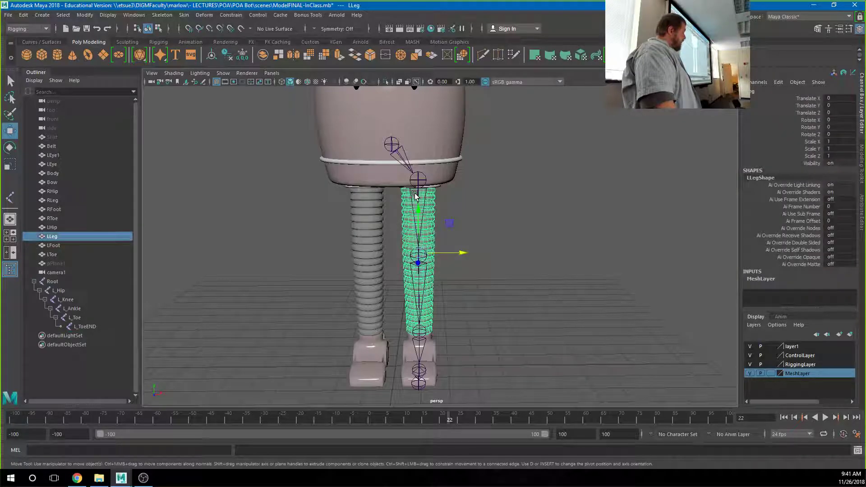
left_click(417, 180)
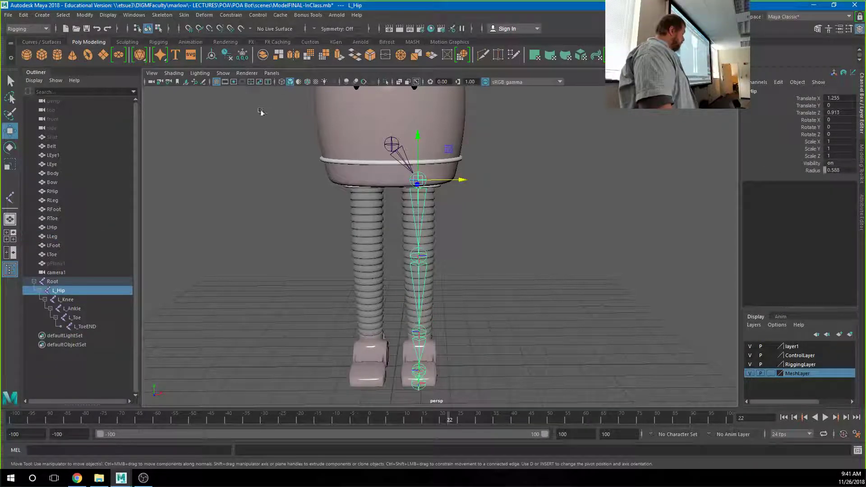
left_click(162, 18)
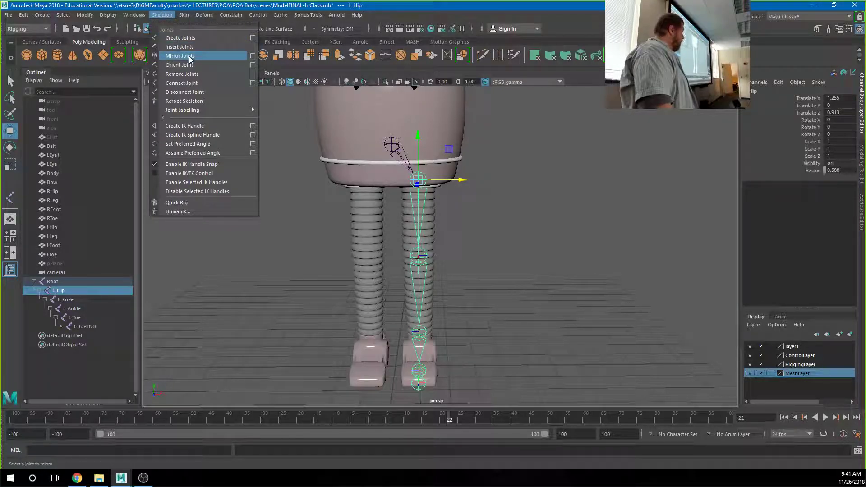
left_click(253, 57)
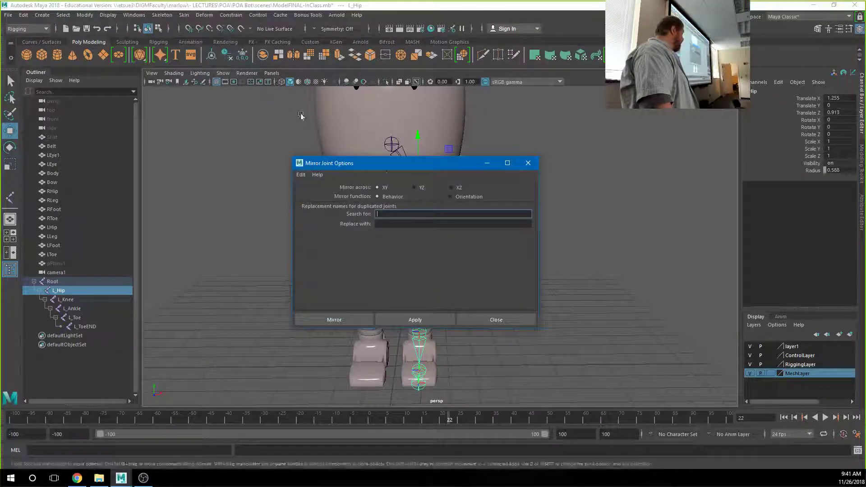
left_click_drag(427, 170, 626, 114)
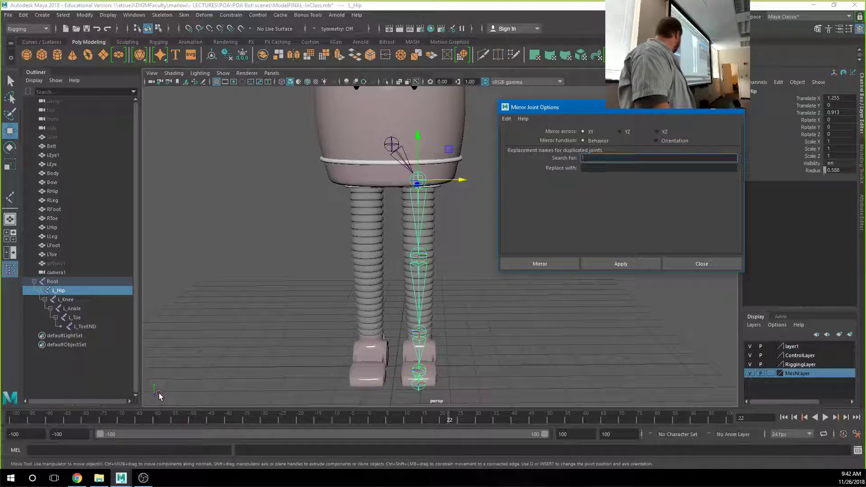
- Shift the L_Hip chain about 0.48 along the X axis and undo the move
left_click_drag(188, 392, 265, 310, "alt")
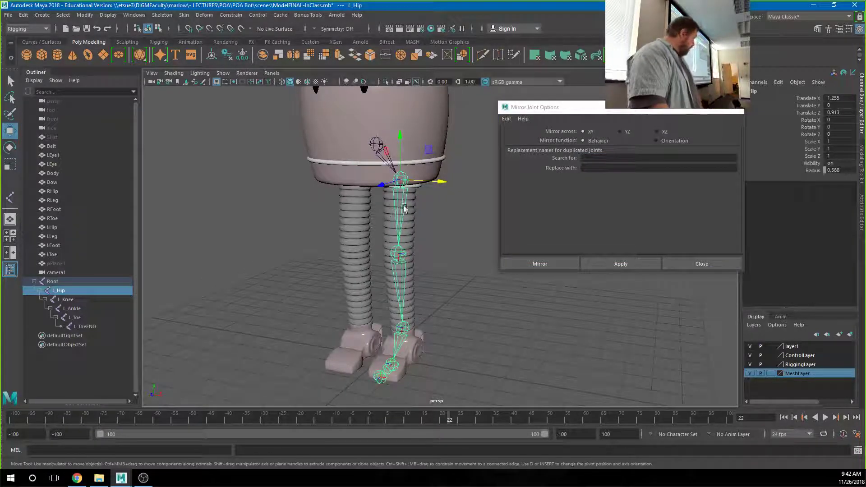
mouse_move(444, 183)
left_mouse_down()
mouse_move(400, 185)
mouse_move(454, 183)
left_mouse_up()
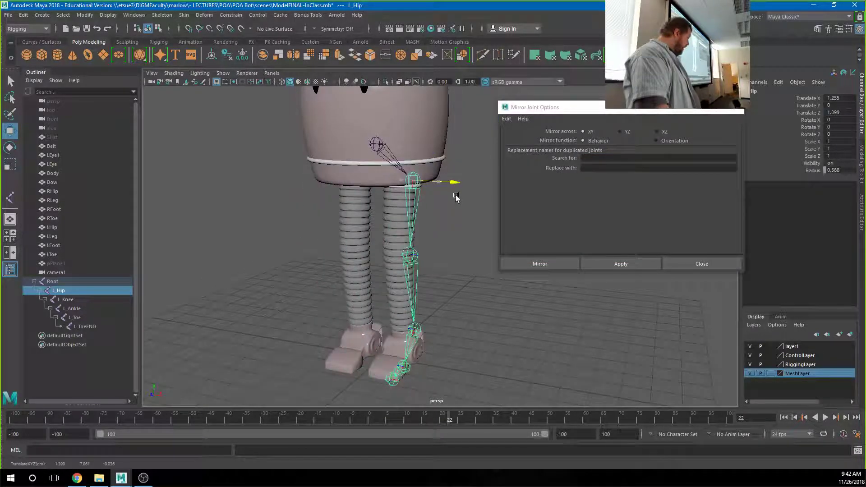
key("ctrl+z")
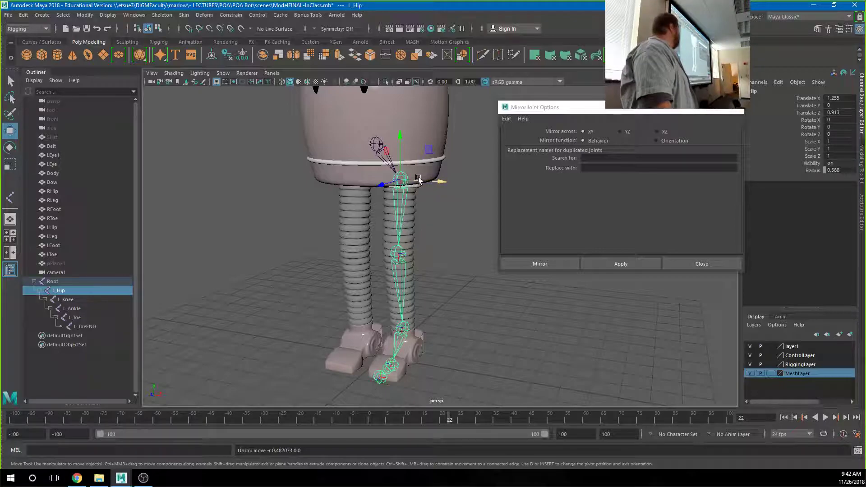
- Mirror the L_Hip chain across YZ with the Behavior function, replacing L_ with R_ in the joint names, and expand the R_Hip hierarchy
left_click(620, 132)
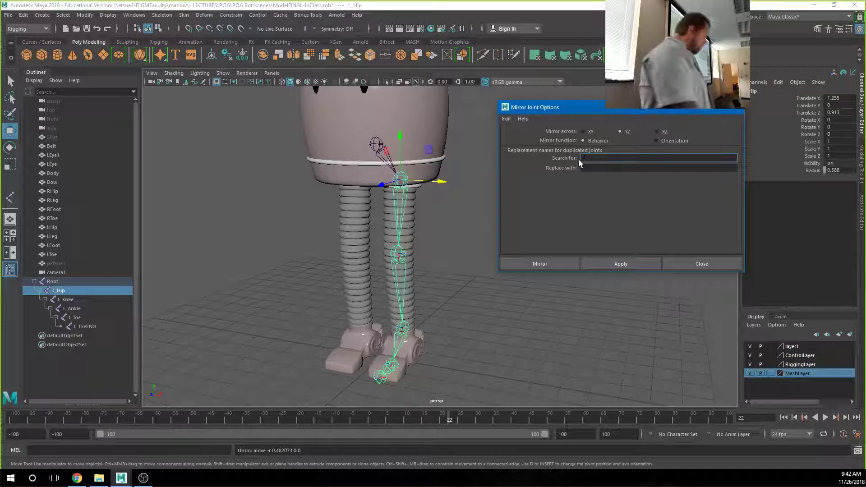
type("L")
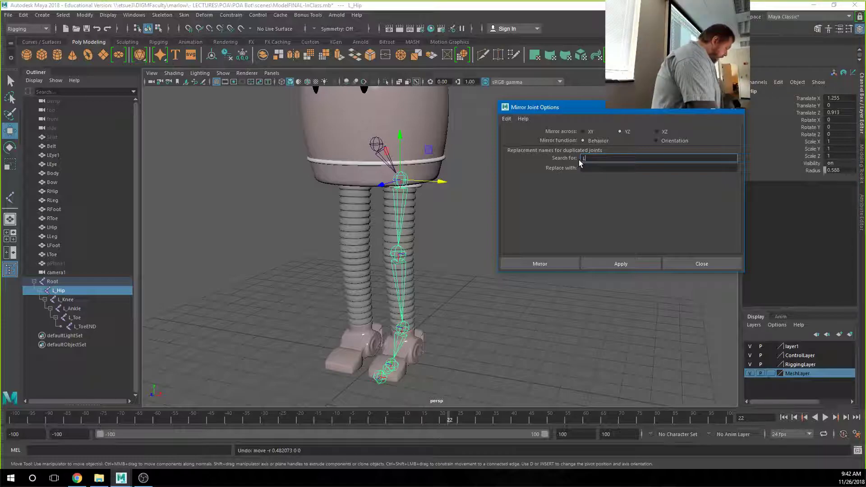
type("_")
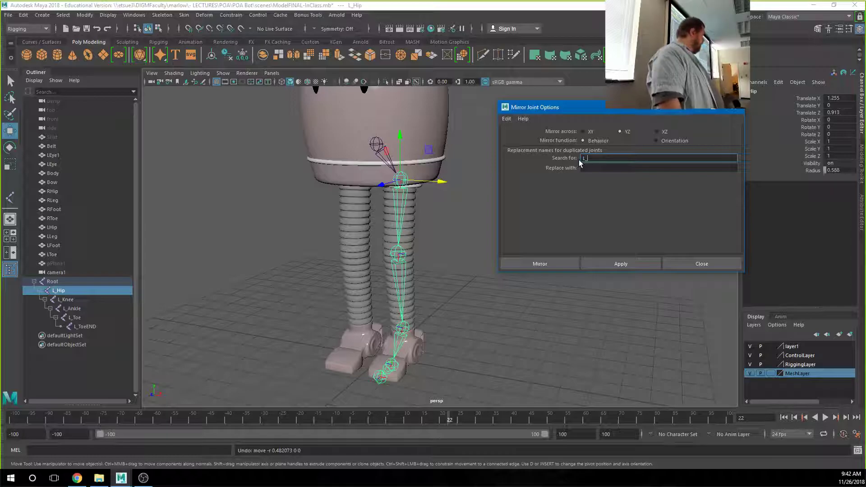
left_click(582, 167)
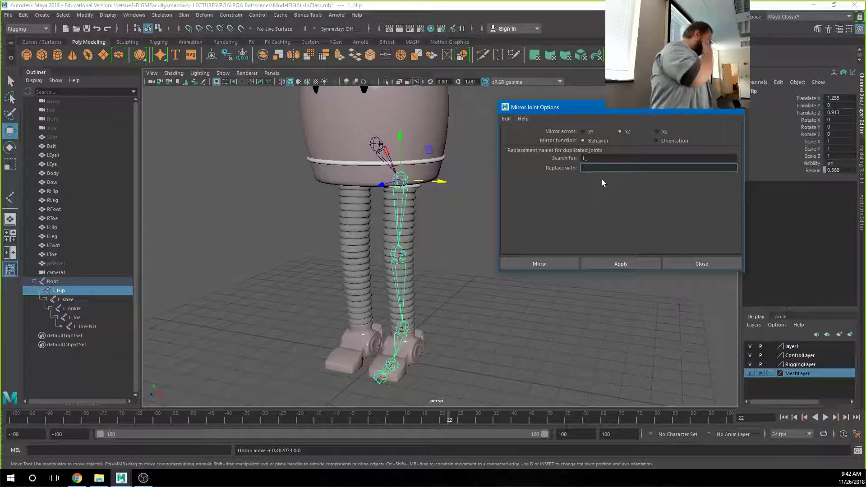
type("R_")
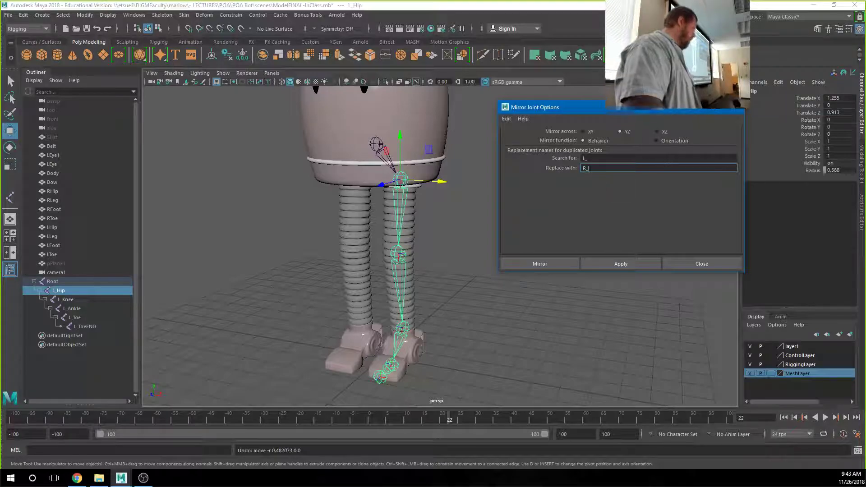
double_click(584, 158)
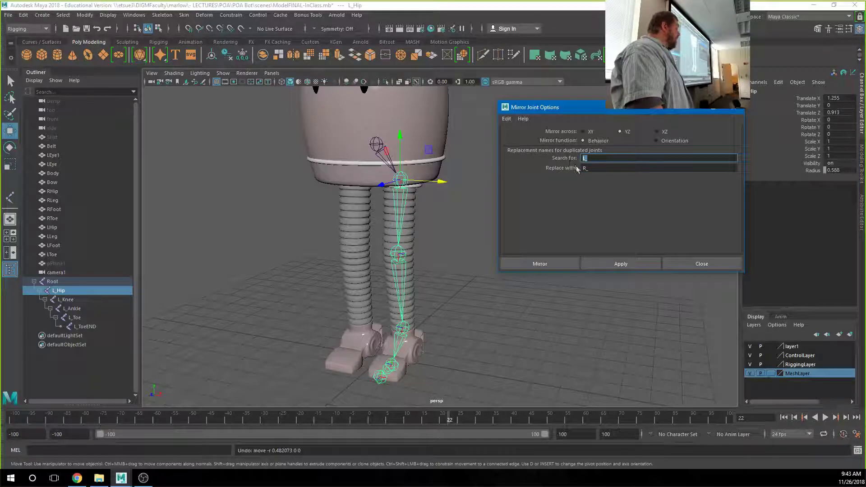
key("Tab")
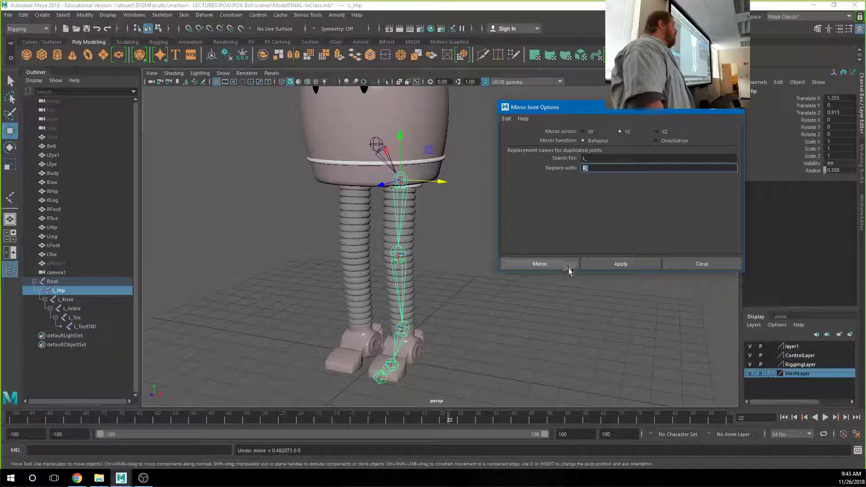
left_click(541, 264)
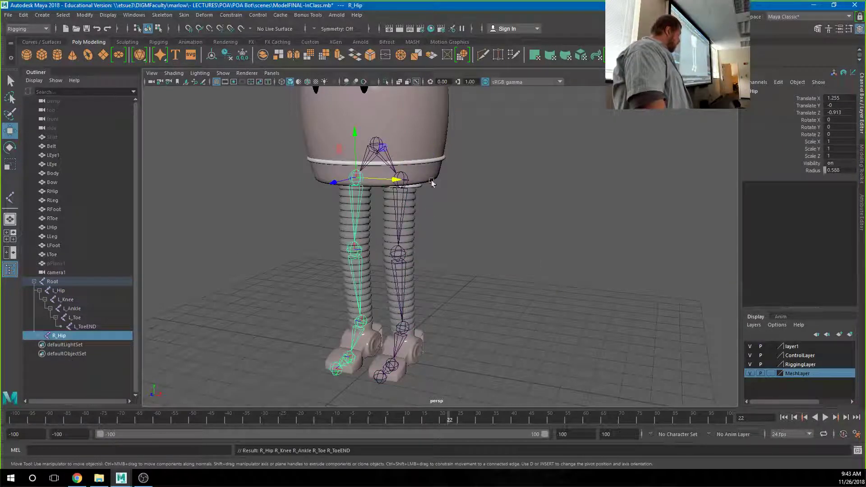
left_click(40, 335, "shift")
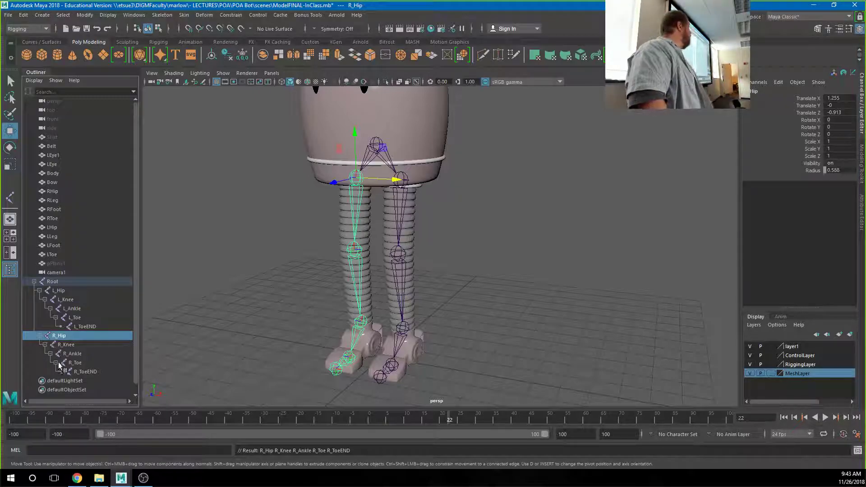
left_click_drag(510, 311, 510, 330, "alt")
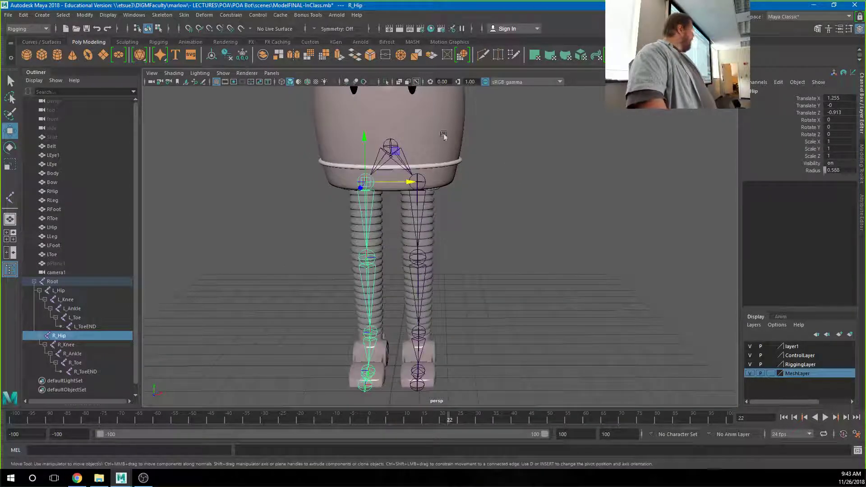
- In the front view, extend a seven-joint chain from the Root joint up past the head and down beside the body
key("space")
left_click_drag(537, 309, 536, 324)
left_click(526, 256)
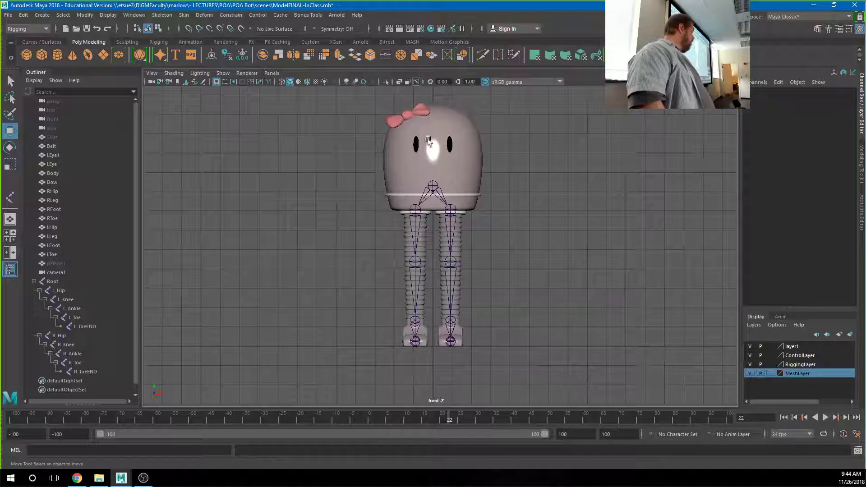
left_click(162, 15)
left_click(177, 38)
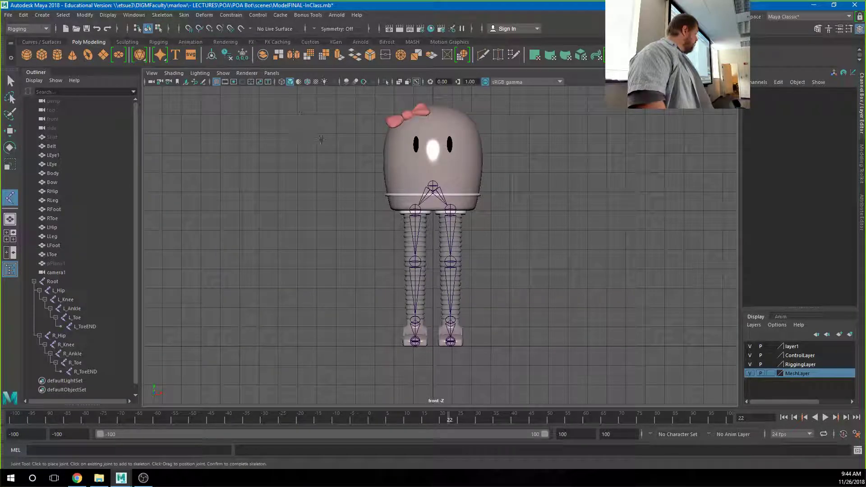
left_click(431, 186)
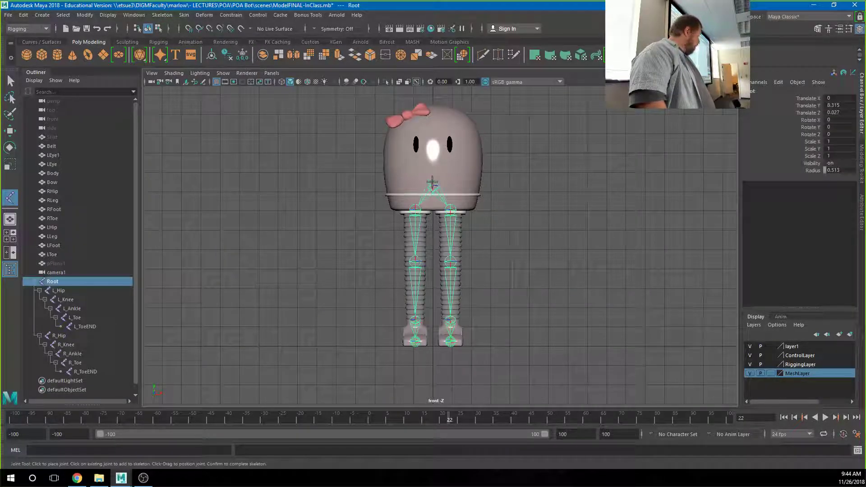
left_click(430, 153)
left_click(432, 109)
scroll(438, 142, "down", 3)
left_click(433, 110)
left_click(461, 119)
left_click(478, 137)
left_click(498, 168)
left_click(520, 205)
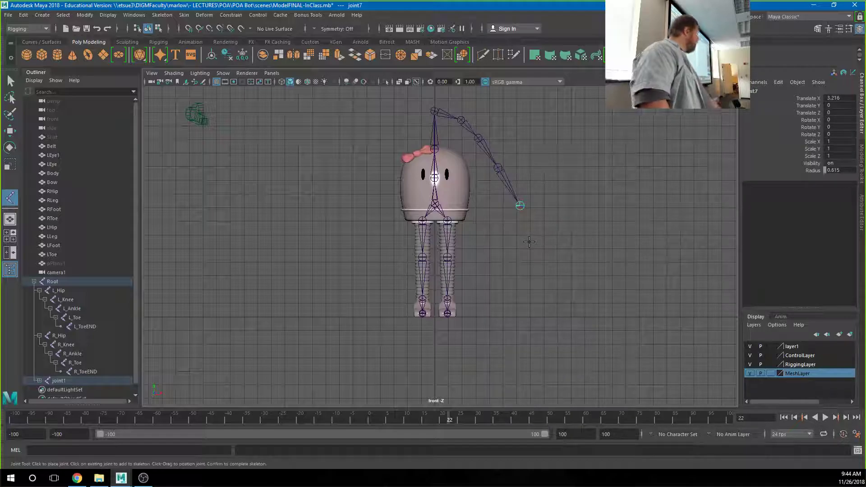
- Undo all the joints just added above the Root joint
key("ctrl+z")
key("ctrl+z")
key("ctrl+z")
key("ctrl+z")
key("ctrl+z")
key("ctrl+z")
key("ctrl+z")
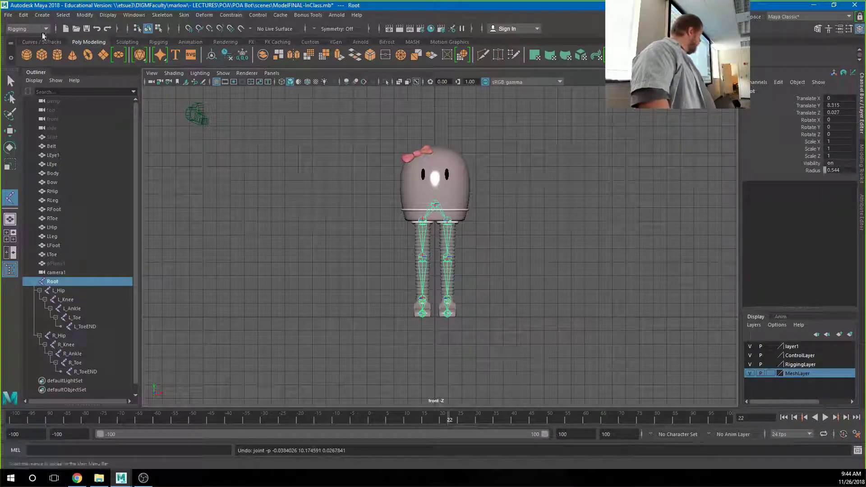
- Save the scene in the scenes folder under the new name RiggingInClass.0001.mb
left_click(8, 17)
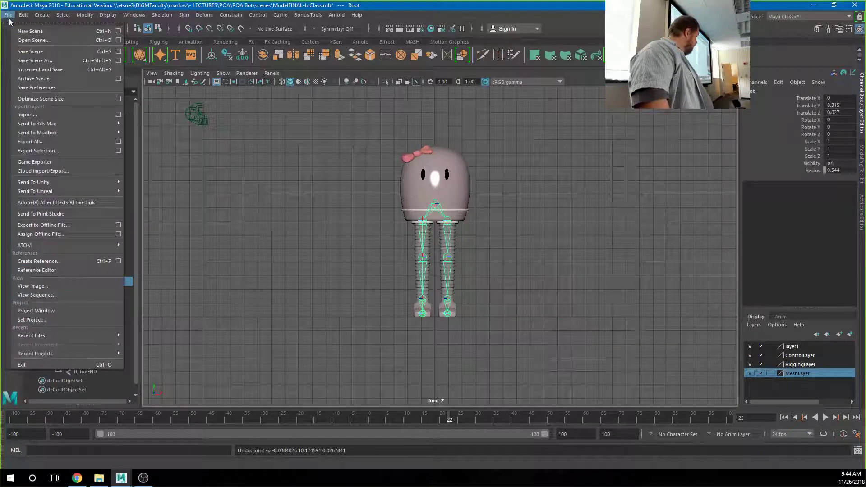
left_click(51, 62)
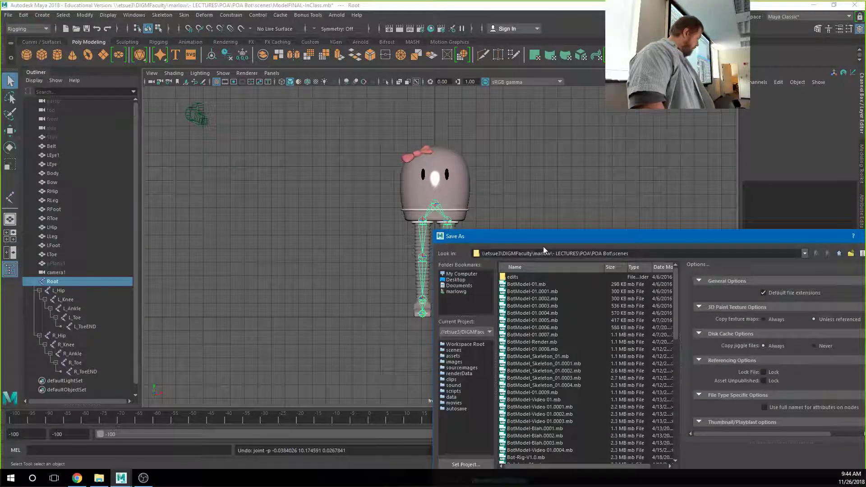
left_click_drag(537, 235, 313, 98)
scroll(328, 286, "down", 5)
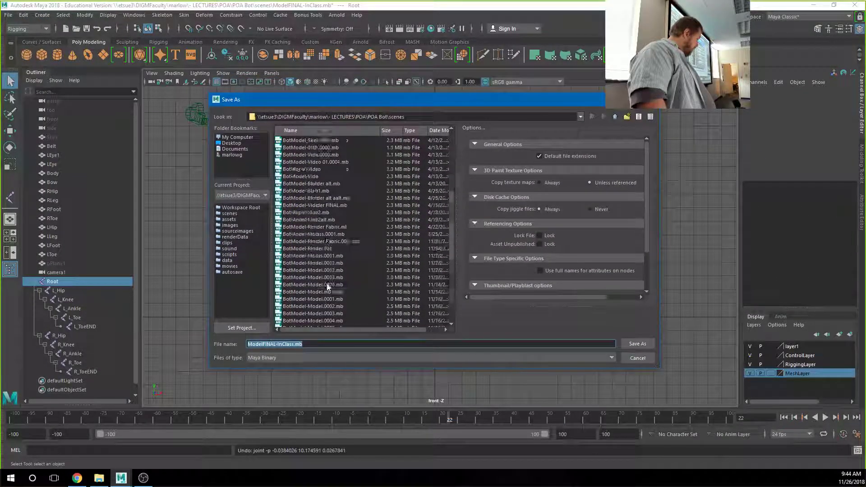
scroll(327, 287, "down", 9)
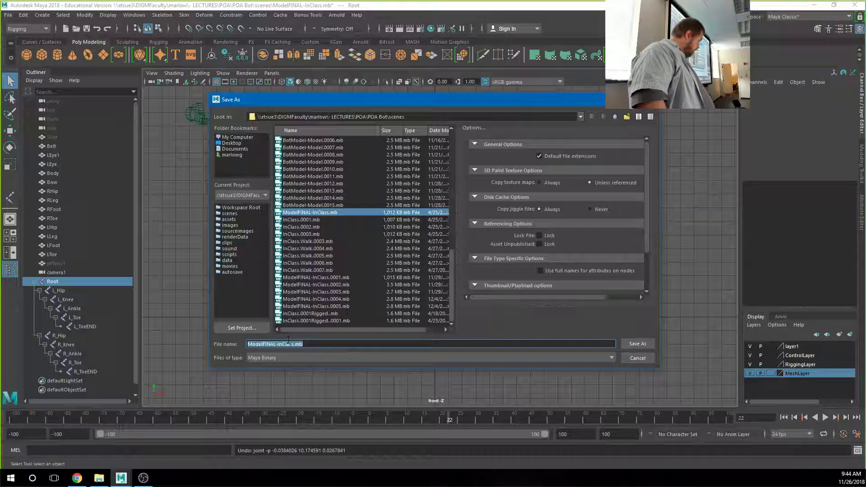
left_click_drag(294, 344, 246, 344)
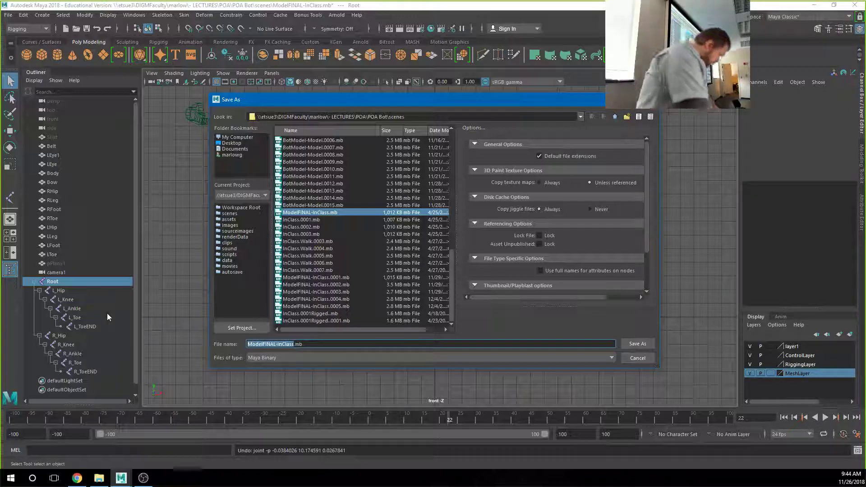
type("RiggingInClass")
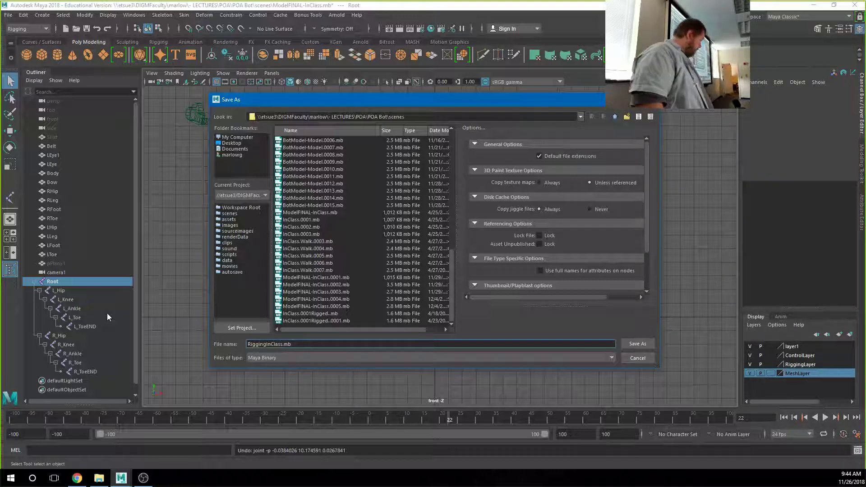
type(".0001.")
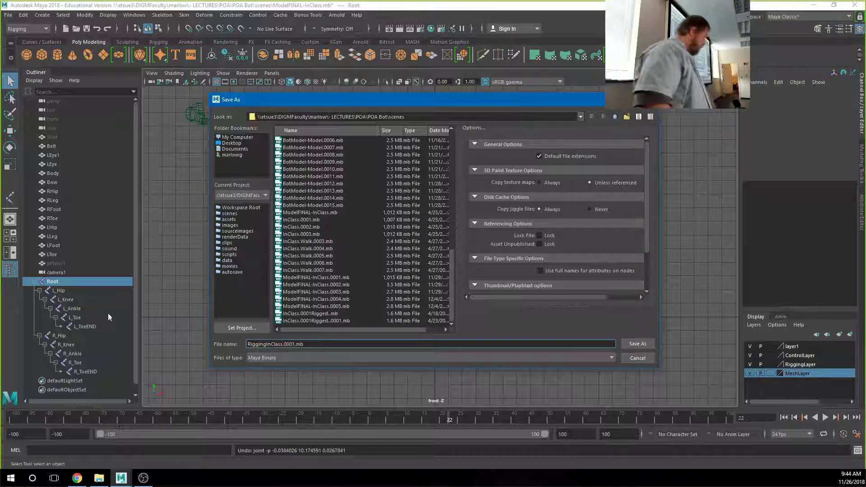
left_click(637, 344)
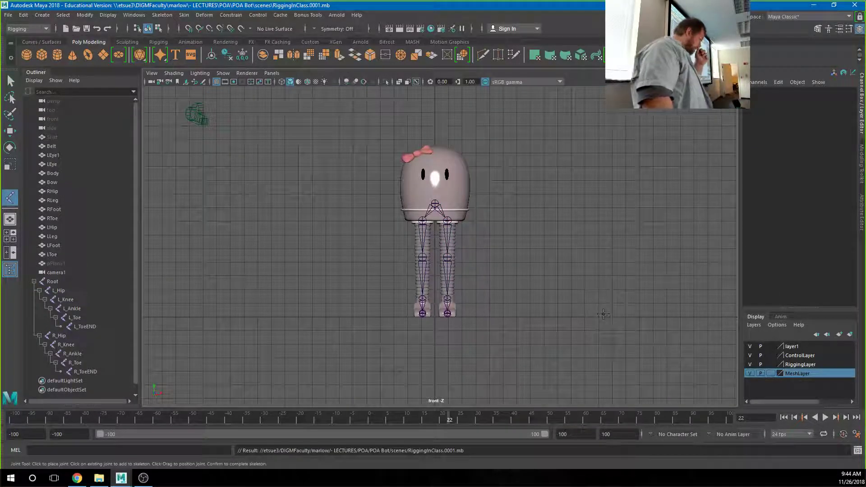
- In the perspective view, move the Root joint away from the unbound body, undo the move and clear the selection
key("space")
left_click_drag(518, 206, 522, 189)
left_click_drag(534, 218, 450, 211, "alt")
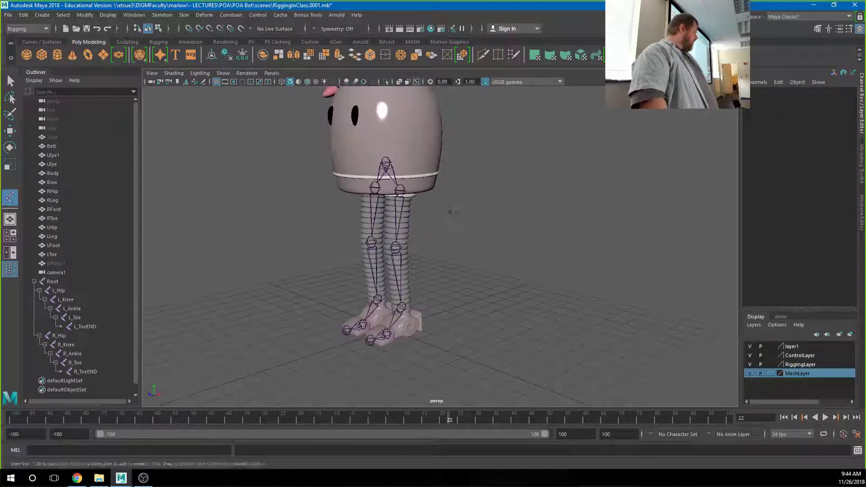
key("w")
left_click(386, 162)
left_click_drag(386, 162, 293, 177)
key("ctrl+z")
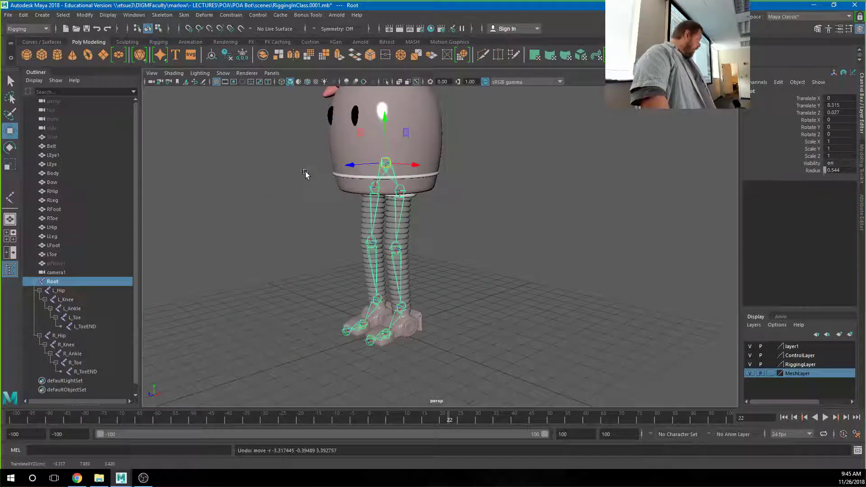
left_click(489, 214)
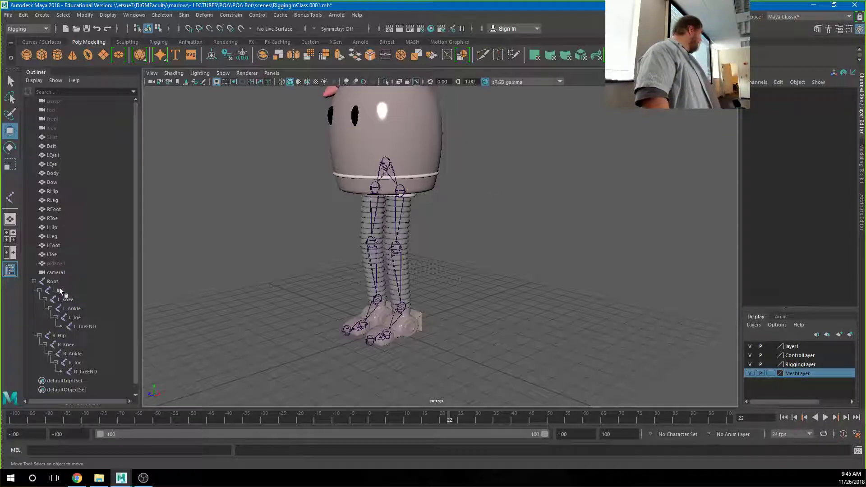
- Bind the skin of all mesh parts from Belt to LToe to the Root skeleton, leaving out the plane and camera1
left_click(47, 280)
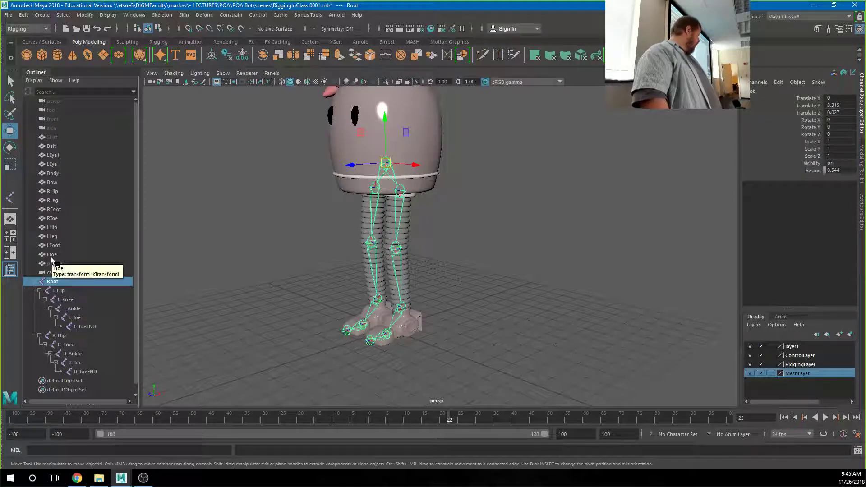
left_click(50, 146, "shift")
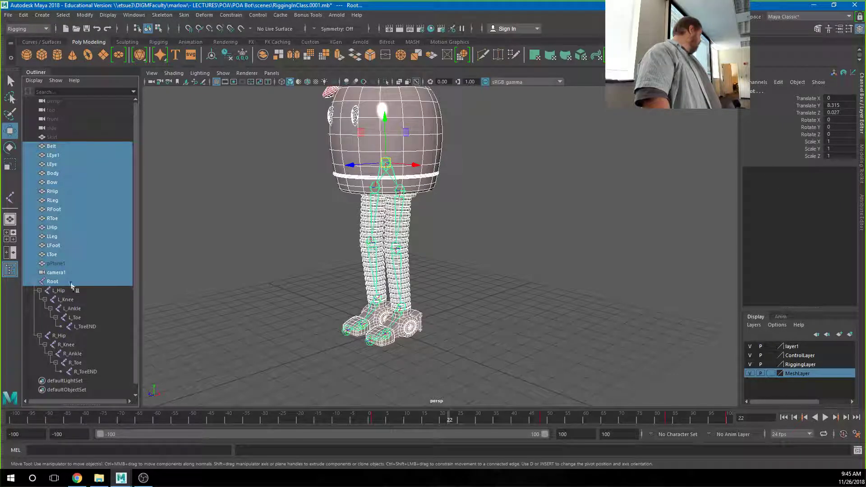
left_click(56, 272, "ctrl")
left_click(56, 264, "ctrl")
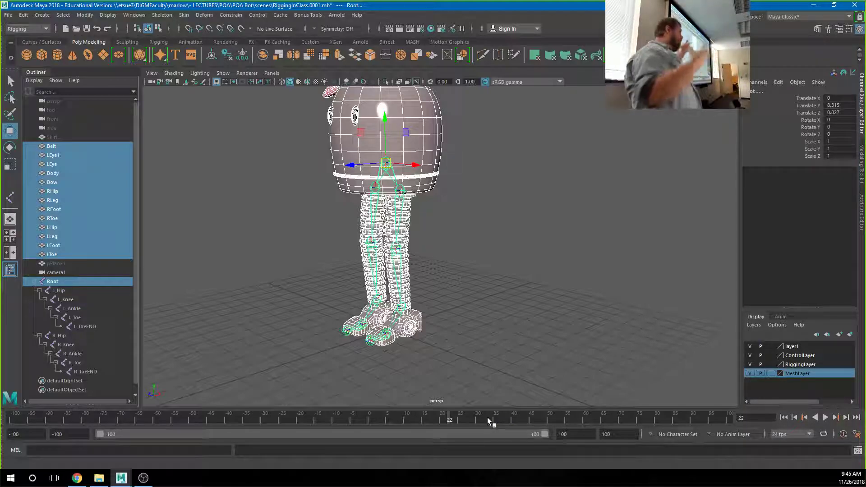
left_click(177, 16)
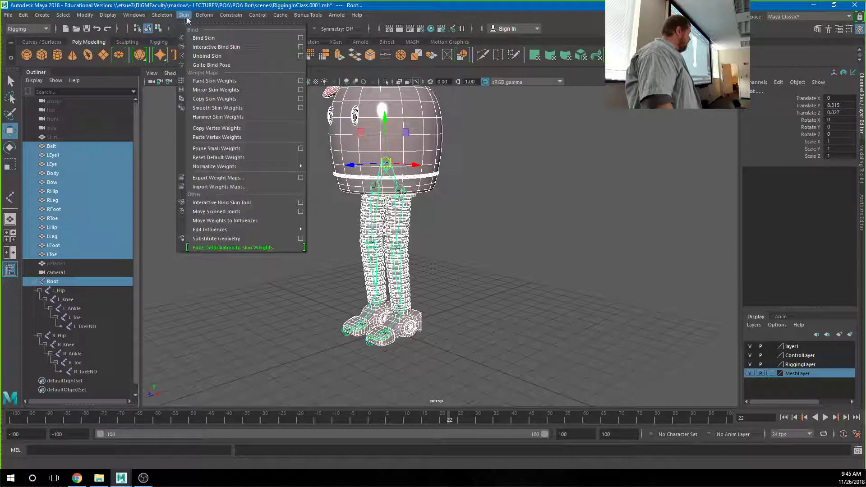
left_click(200, 38)
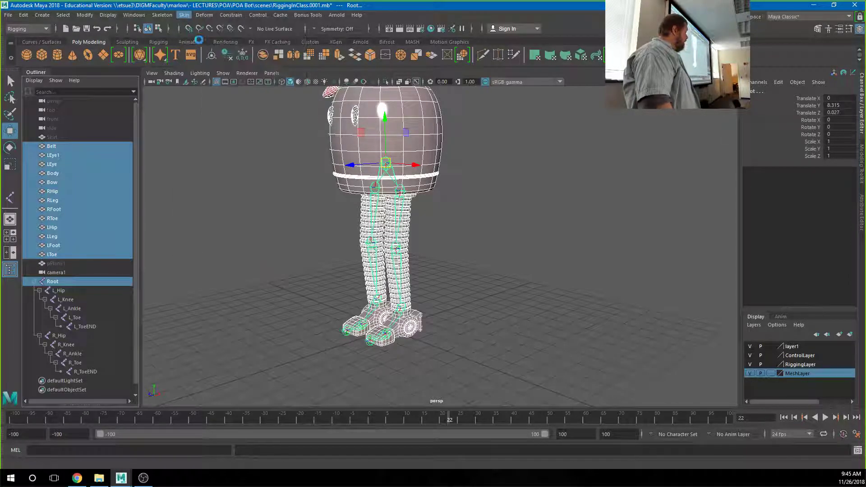
left_click(511, 209)
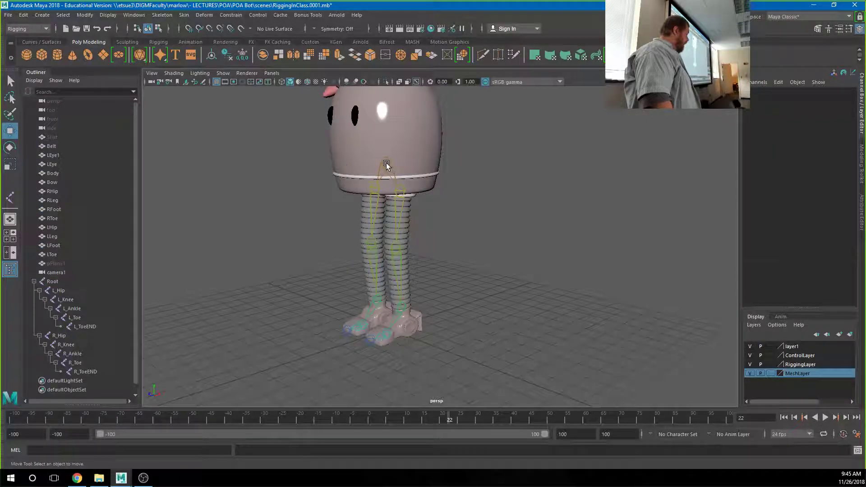
- Test the skin binding by moving the Root joint downward, and undo the move
left_click(386, 163)
left_click_drag(385, 163, 406, 218)
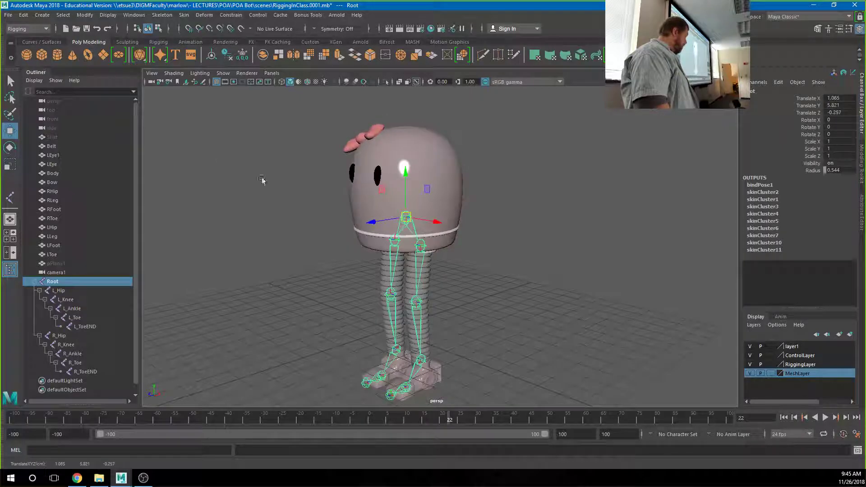
left_click(97, 28)
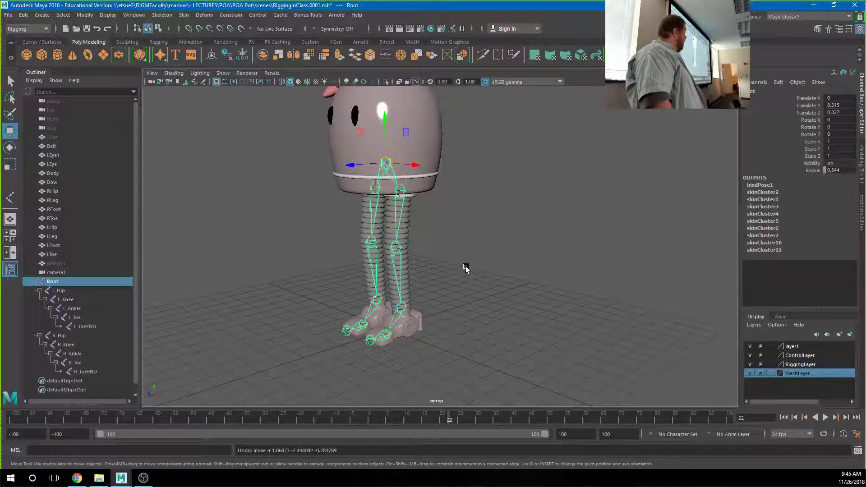
left_click(451, 283)
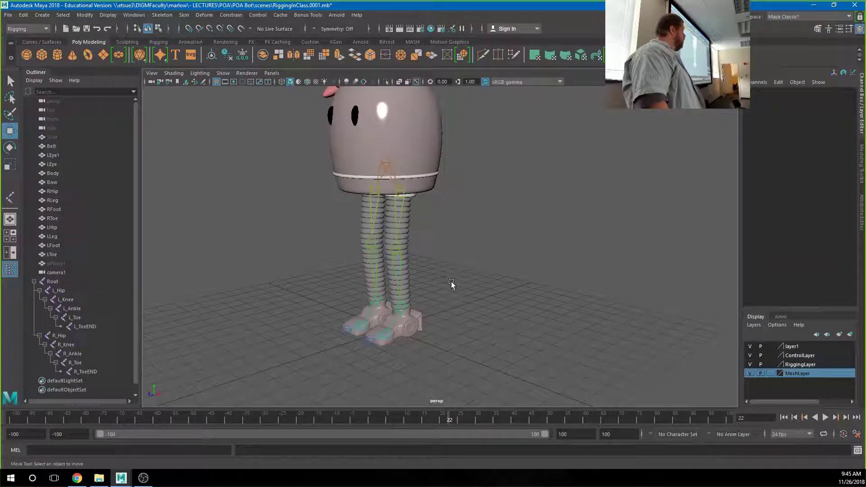
- Test the skin binding by swinging the left leg up and outward with a free rotation of the L_Hip joint, and undo it
left_click(397, 219)
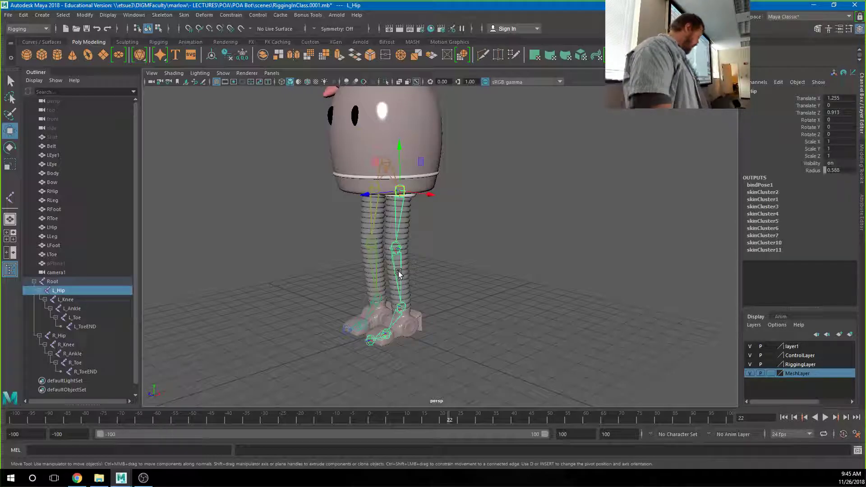
mouse_move(436, 296)
left_mouse_down("alt")
mouse_move(471, 280)
mouse_move(481, 286)
mouse_move(452, 300)
left_mouse_up("alt")
key("e")
left_click_drag(409, 210, 422, 156)
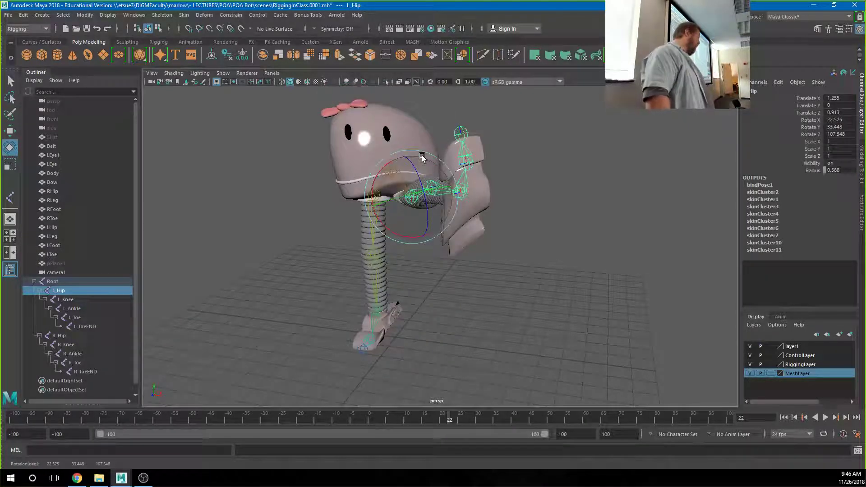
left_click_drag(422, 157, 453, 222)
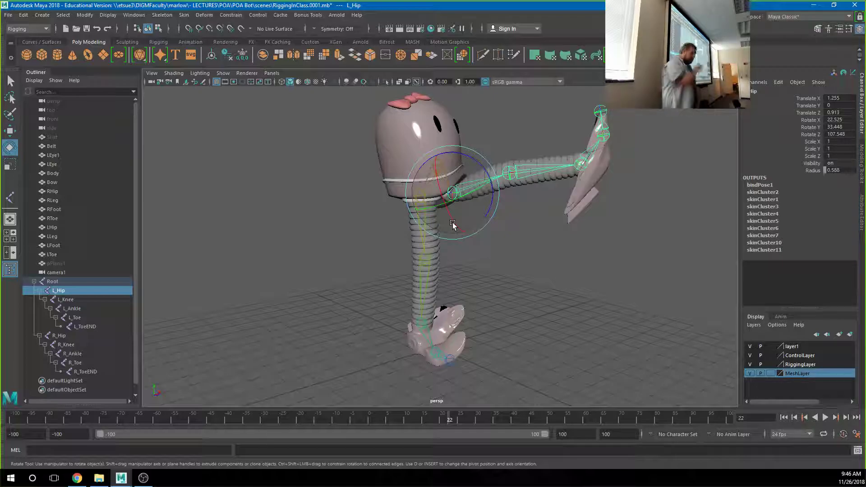
key("ctrl+z")
key("ctrl+z")
key("ctrl+z")
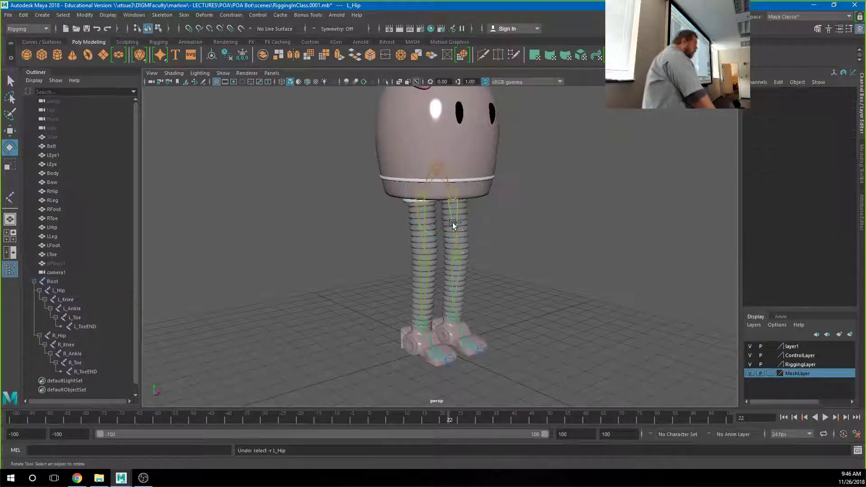
- Undo the skin binding of the mesh parts and clear the selection
key("ctrl+z")
key("ctrl+z")
key("ctrl+z")
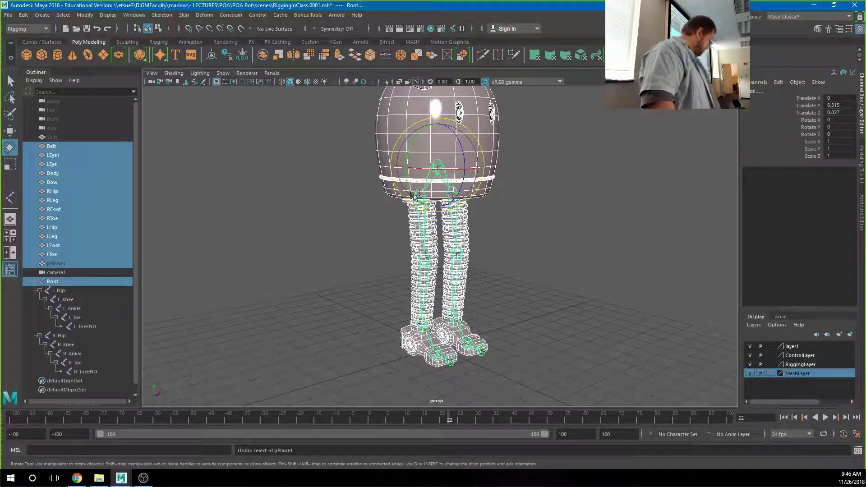
left_click(51, 264)
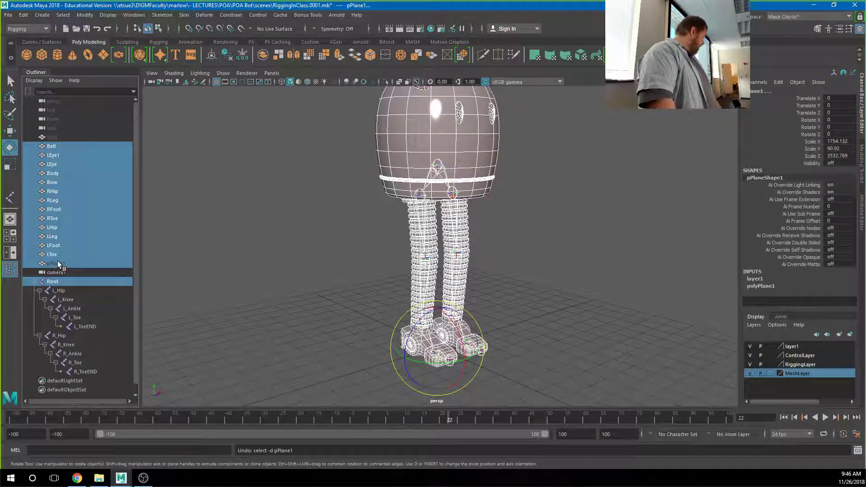
left_click(239, 329)
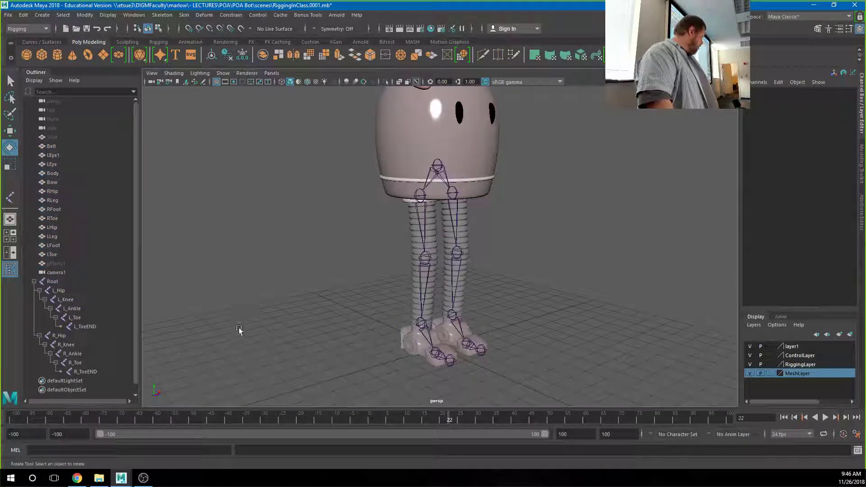
- Select the meshes from Belt to LToe plus Root, without camera1 and pPlane1, and open the Bind Skin options with Bind to at Joint hierarchy
left_click(56, 281)
left_click_drag(59, 146, 52, 282)
left_click(53, 272, "ctrl")
left_click(53, 265, "ctrl")
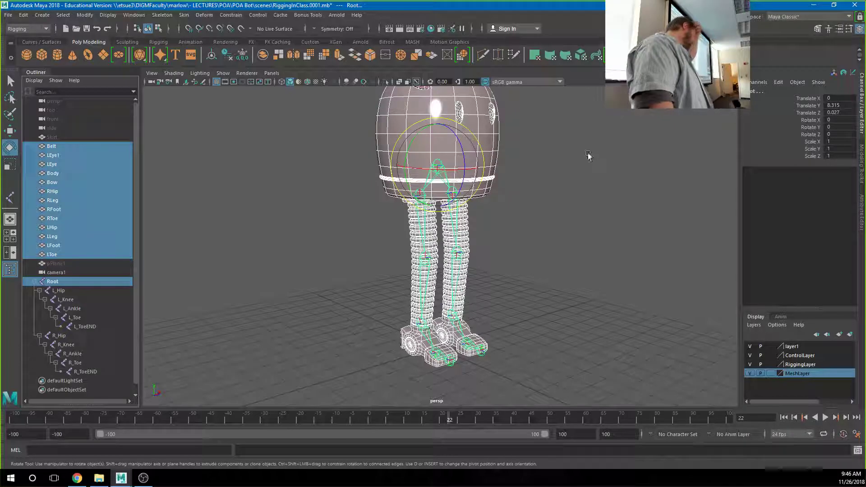
left_click(183, 15)
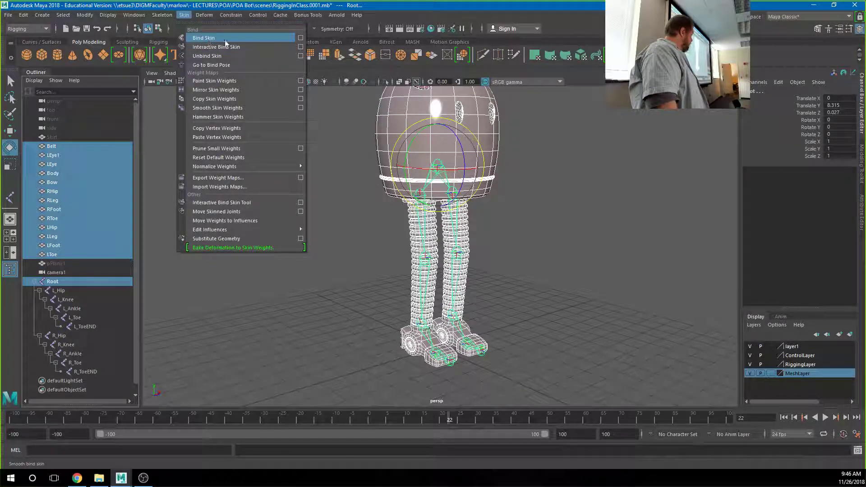
left_click(301, 38)
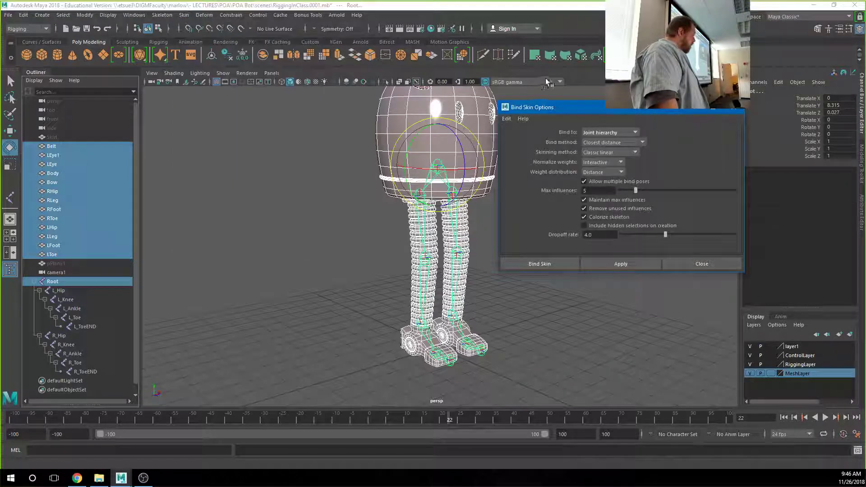
left_click_drag(588, 108, 132, 66)
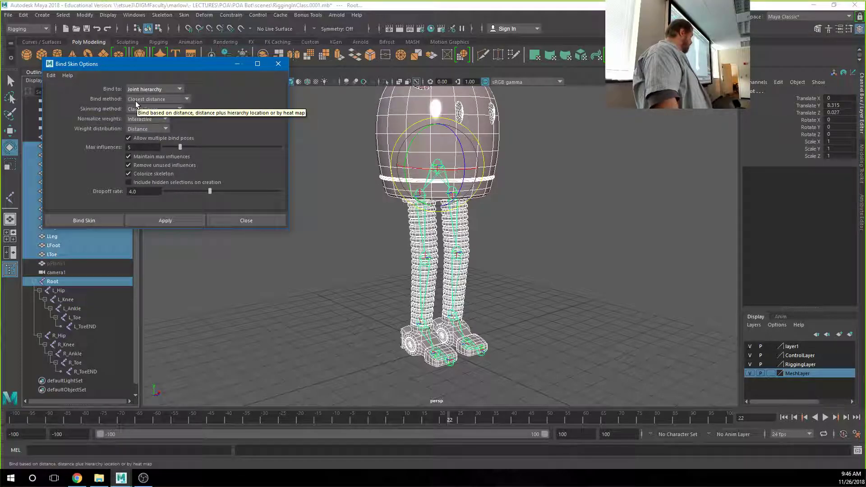
left_click(177, 90)
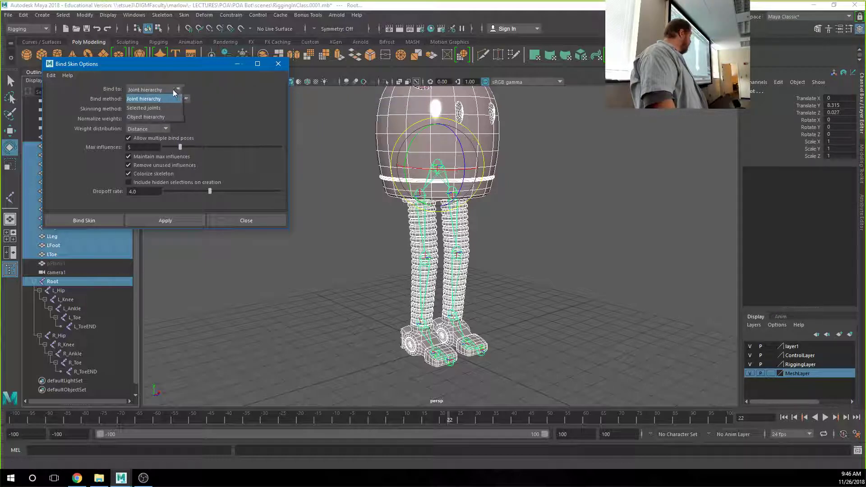
left_click(147, 98)
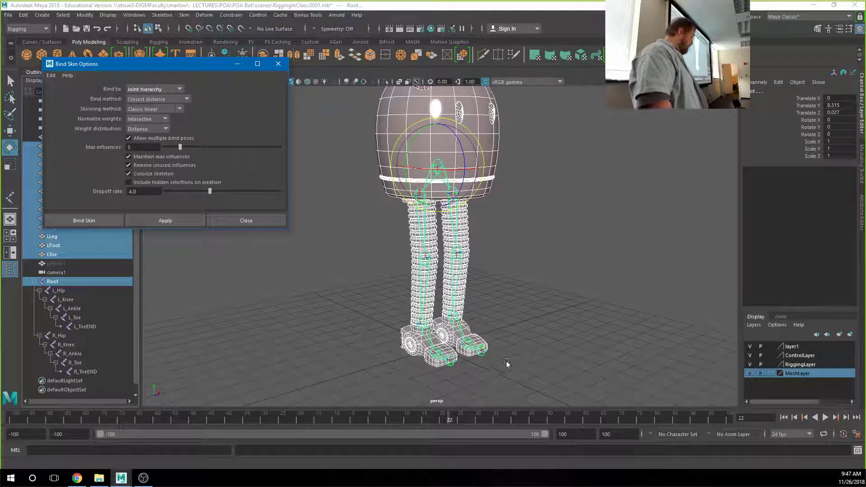
- Bind the selected meshes to the Root skeleton with the Closest in hierarchy bind method
scroll(456, 334, "up", 10)
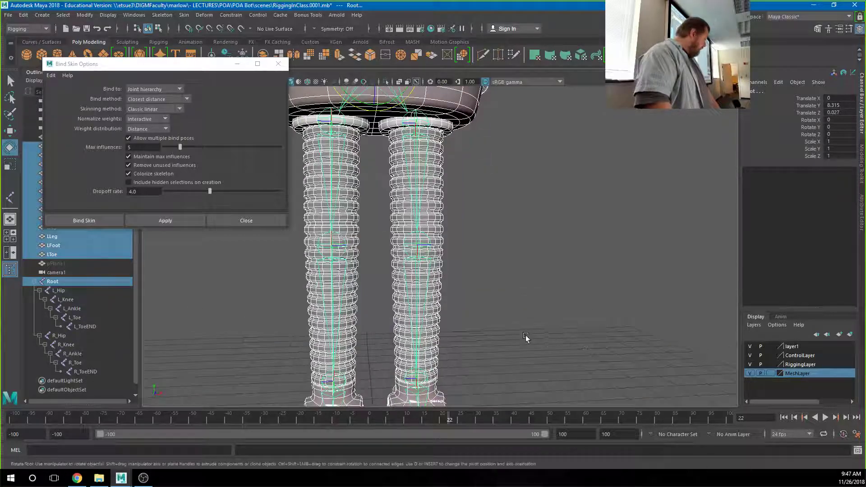
scroll(546, 204, "up", 6)
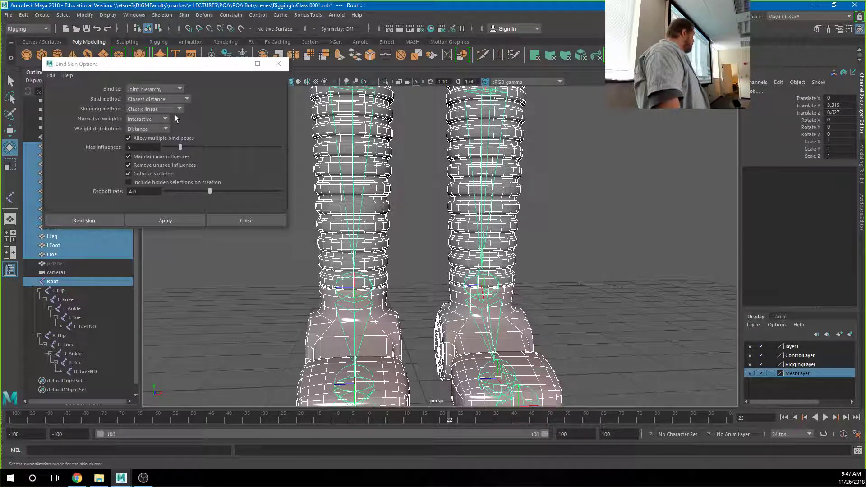
left_click(173, 99)
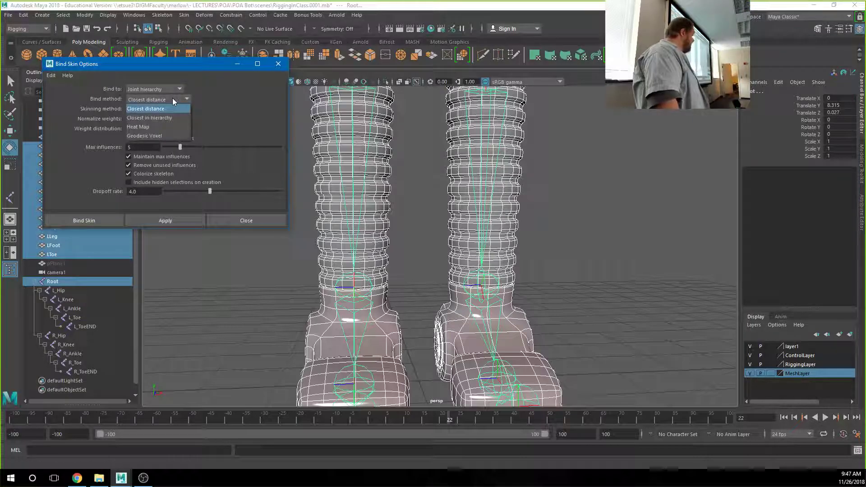
left_click(165, 120)
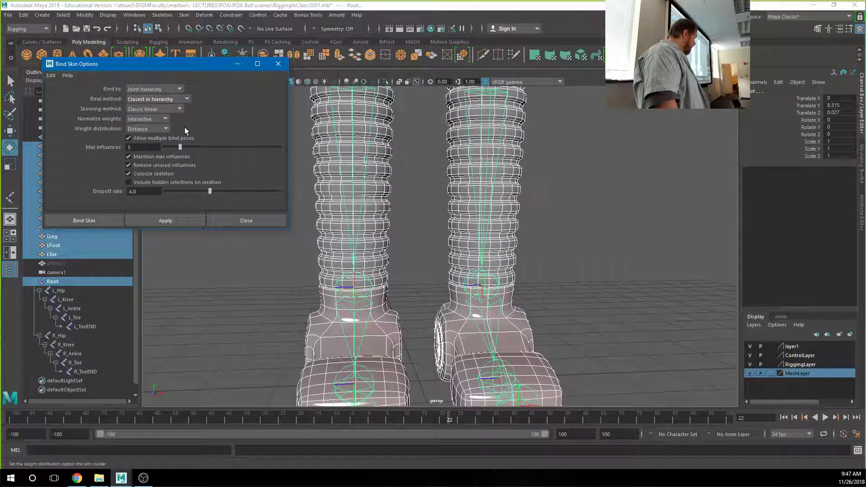
left_click(84, 220)
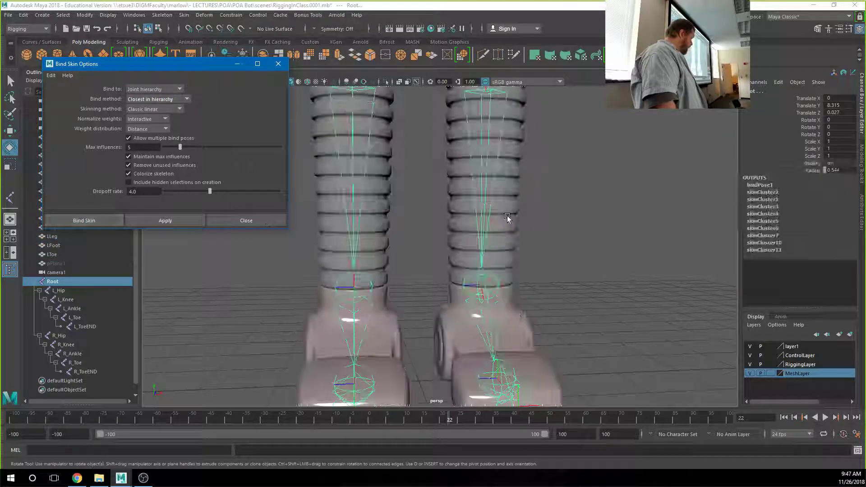
- Test the binding by rotating the L_Hip joint about 46 degrees in Y, and undo both the rotation and the binding
scroll(514, 224, "down", 5)
left_click(458, 126)
left_click_drag(444, 124, 472, 128)
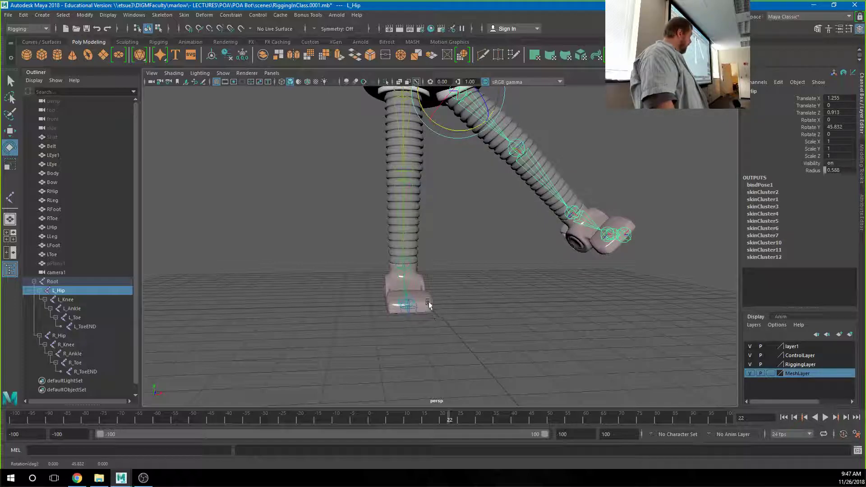
key("ctrl+z")
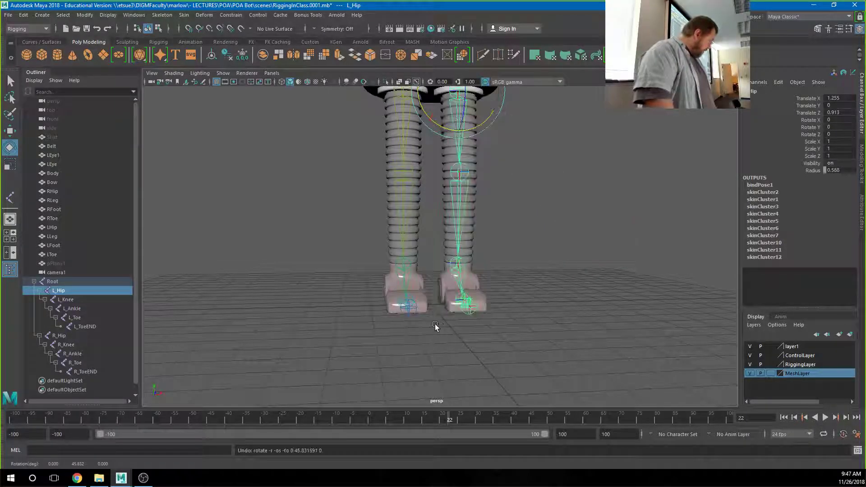
key("ctrl+z")
key("ctrl+z")
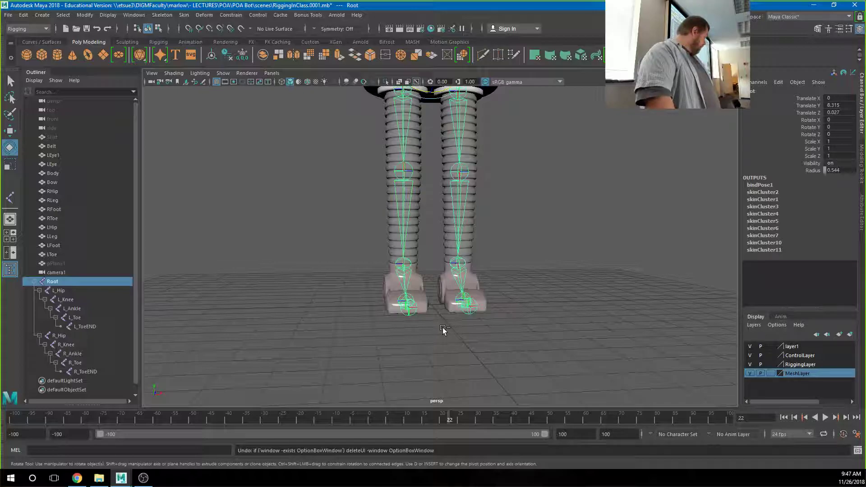
key("ctrl+z")
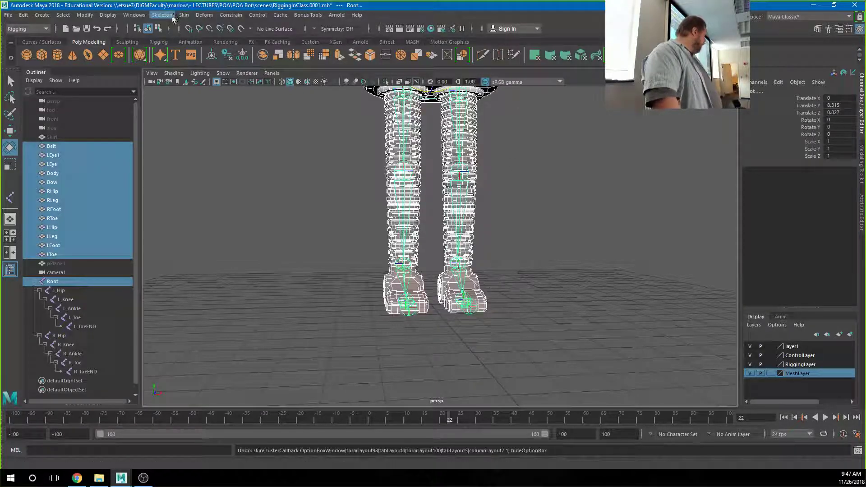
- Try to bind the selected meshes to the Root skeleton with the Heat Map bind method, dismissing the error dialogs
left_click(192, 15)
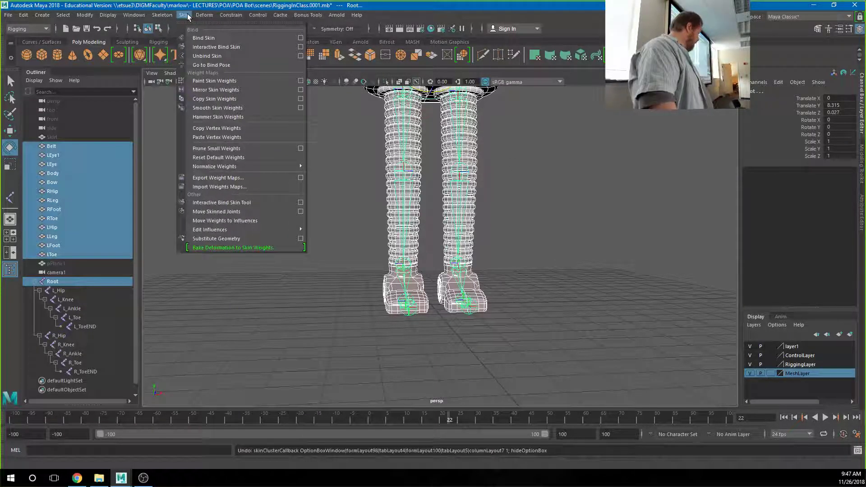
left_click(301, 39)
left_click(163, 97)
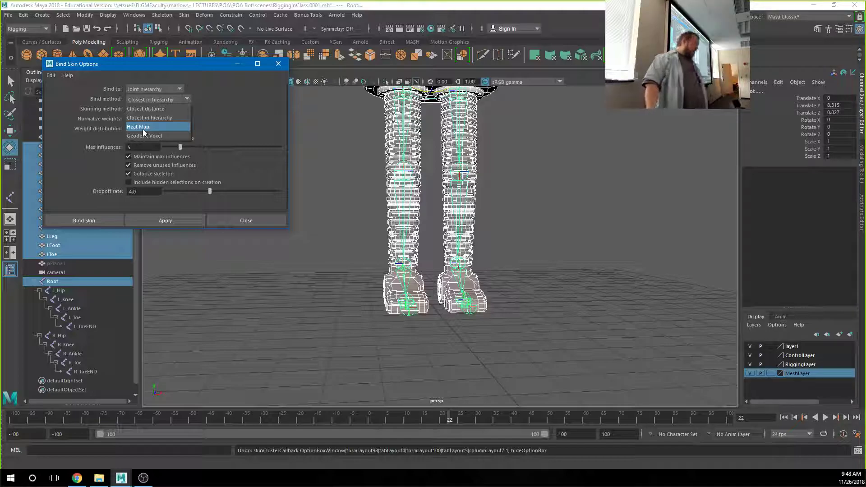
left_click(142, 129)
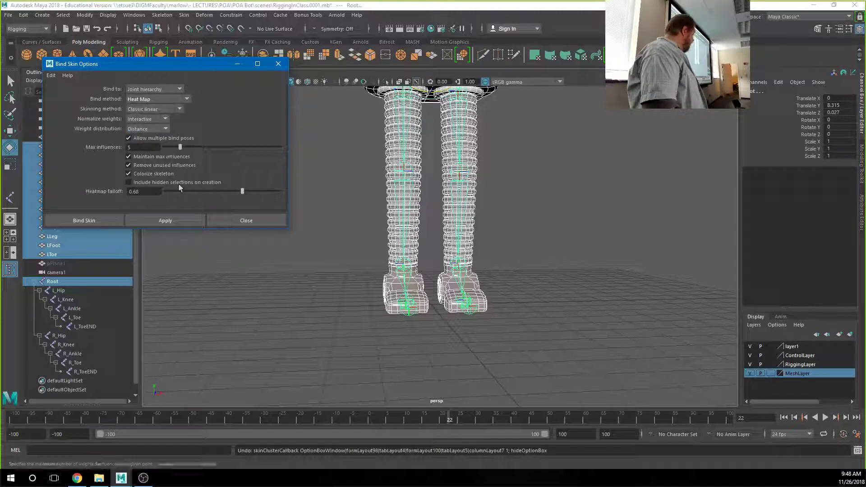
left_click(90, 220)
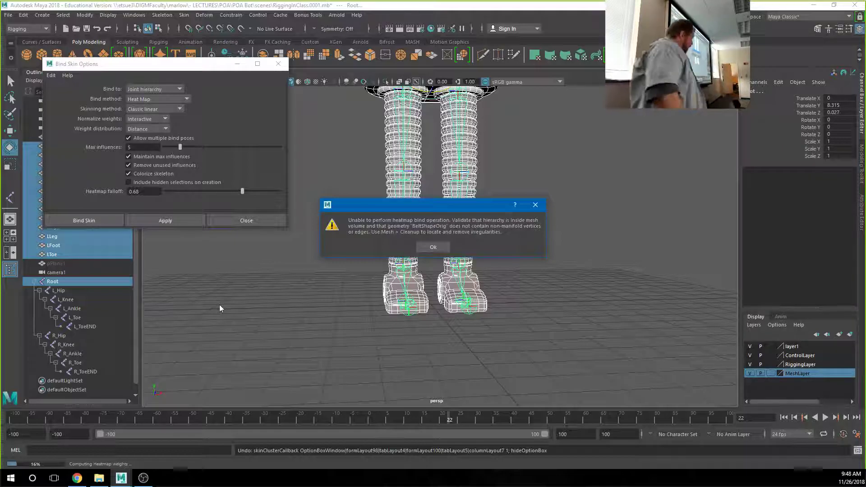
left_click(430, 247)
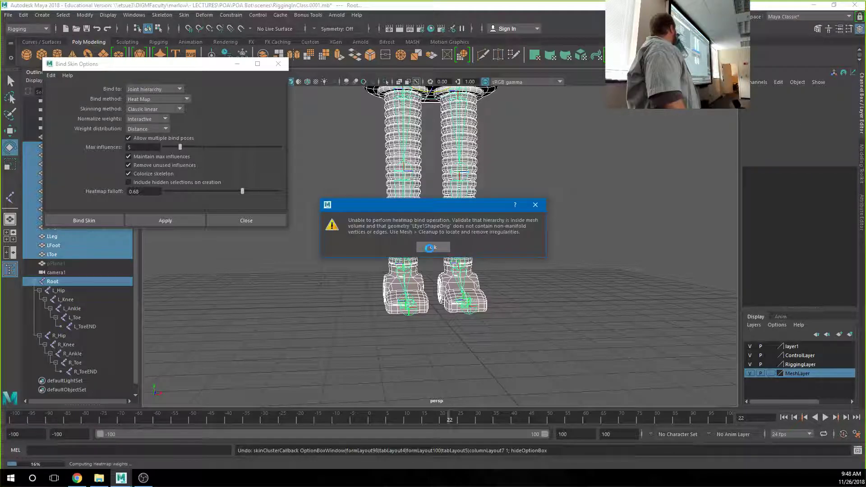
left_click(428, 248)
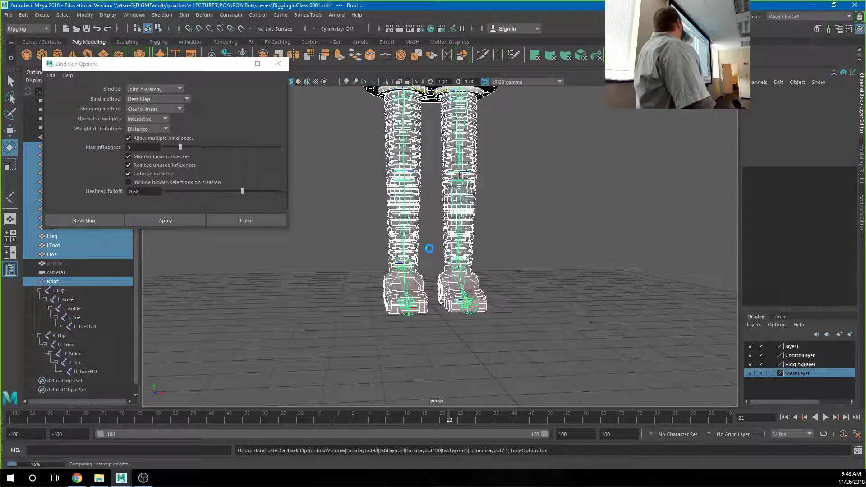
left_click(429, 248)
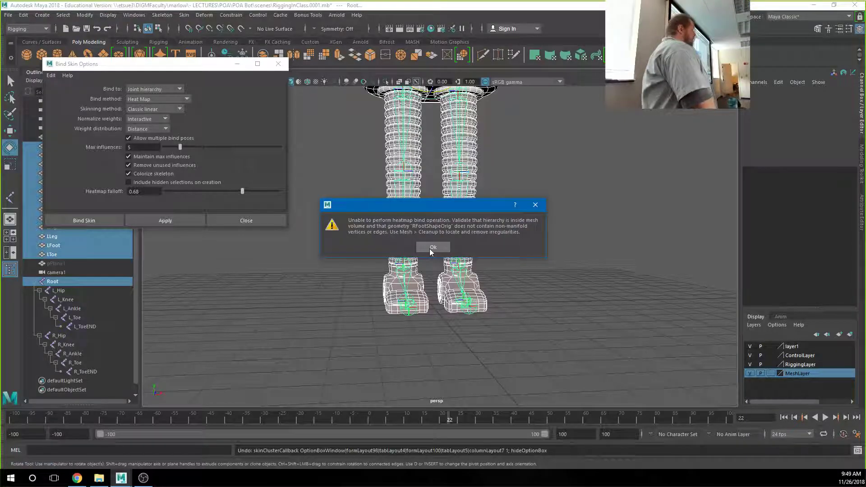
left_click(431, 248)
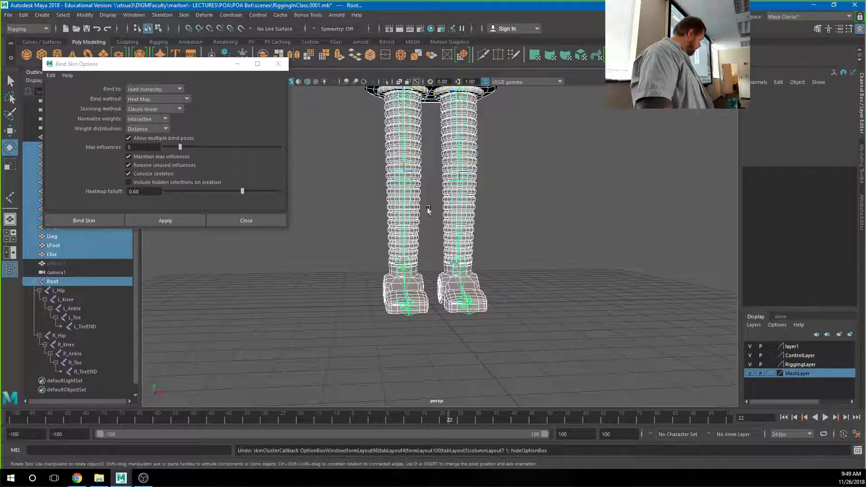
- Test the heat map binding by rotating L_Hip about 44 degrees in Y and L_Knee about 51 degrees in Z, and undo both
left_click(496, 188)
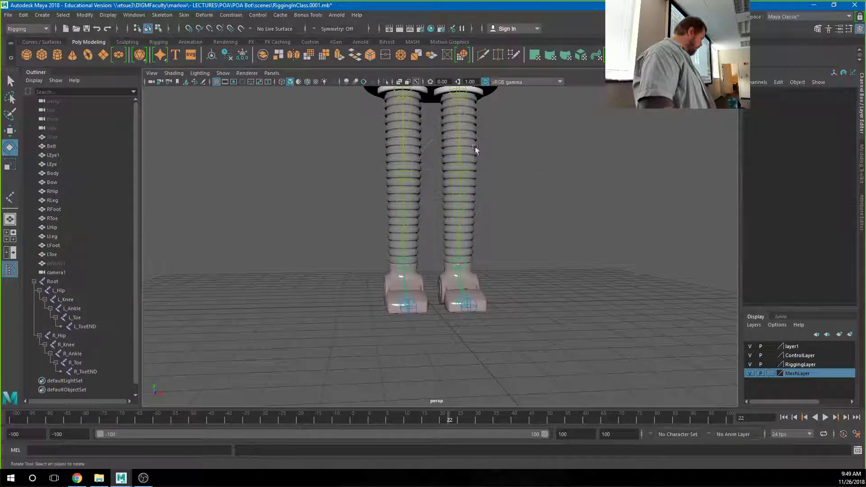
left_click(456, 120)
left_click_drag(453, 131, 477, 128)
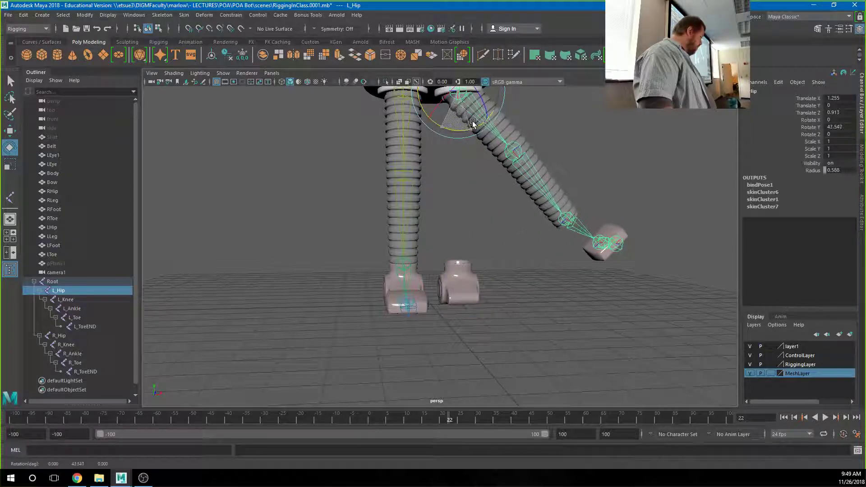
left_click(532, 169)
mouse_move(532, 168)
left_mouse_down()
mouse_move(551, 176)
mouse_move(537, 170)
left_mouse_up()
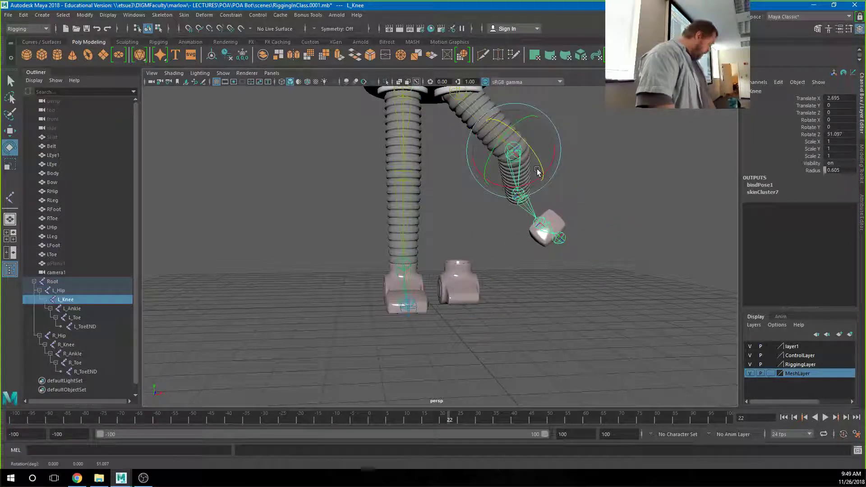
key("ctrl+z")
key("ctrl+z")
key("ctrl+z")
key("ctrl+z")
- Test how the body follows the skeleton by freely rotating the Root joint, and undo the rotation
right_click_drag(537, 179, 464, 163, "alt")
middle_click_drag(464, 162, 469, 291, "alt")
left_click(493, 239)
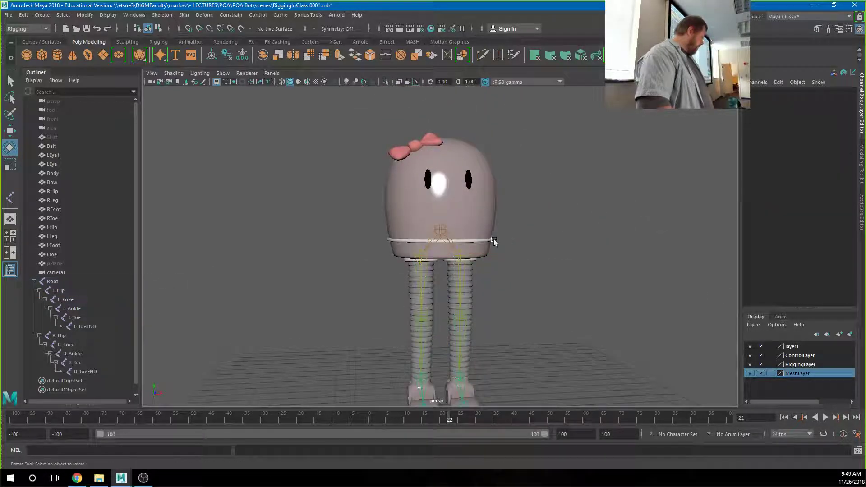
left_click(440, 230)
left_click_drag(440, 231, 420, 237)
key("ctrl+z")
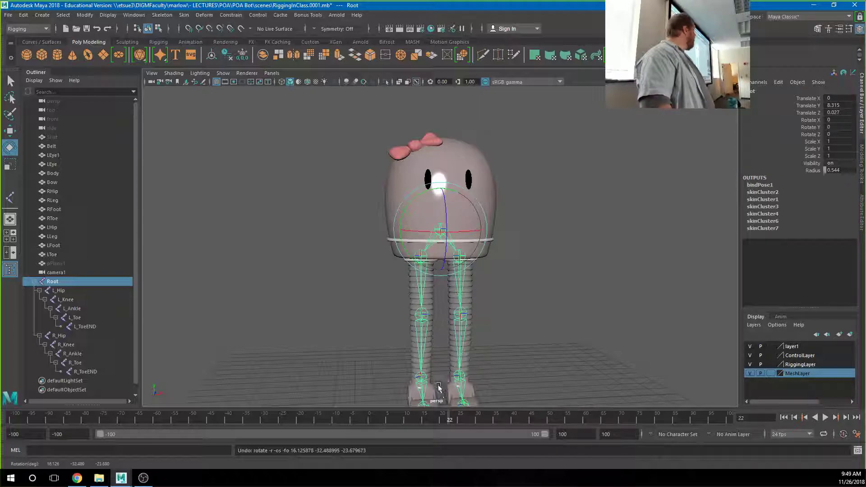
- Undo the heat map binding to restore the mesh and Root selection, and take pPlane1 out of that selection
key("ctrl+z")
key("ctrl+z")
key("ctrl+z")
key("ctrl+z")
key("ctrl+z")
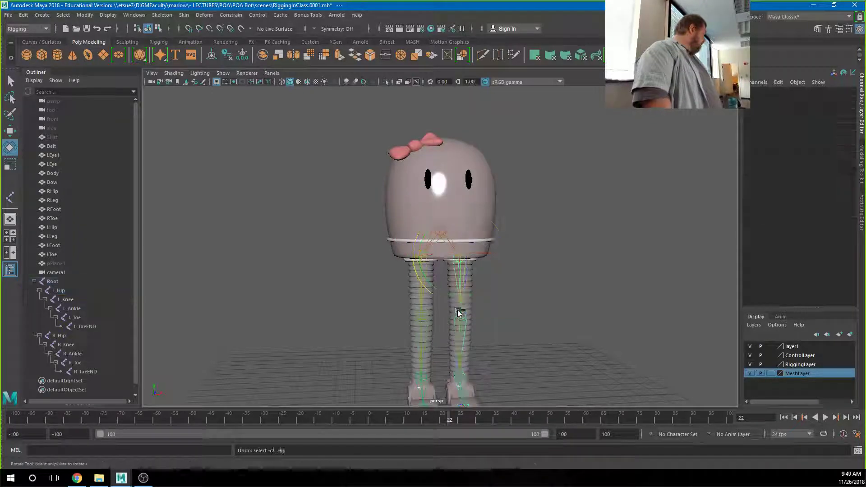
key("ctrl+z")
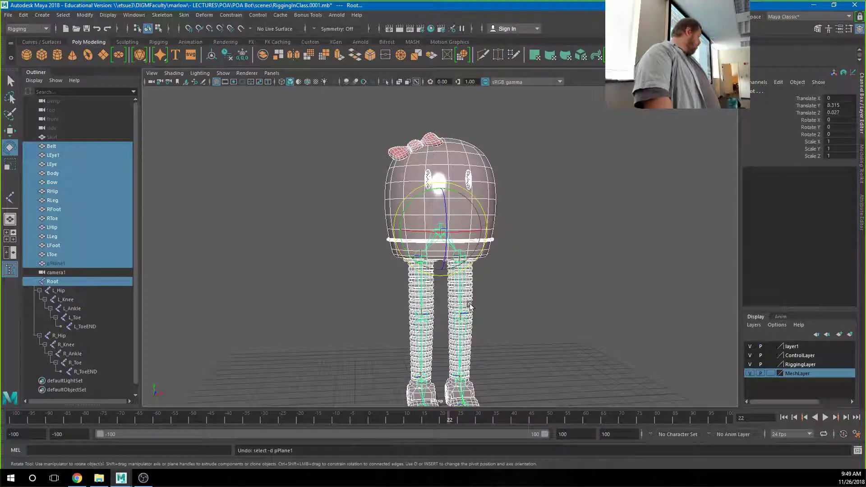
left_click(69, 263)
left_click(65, 264, "ctrl")
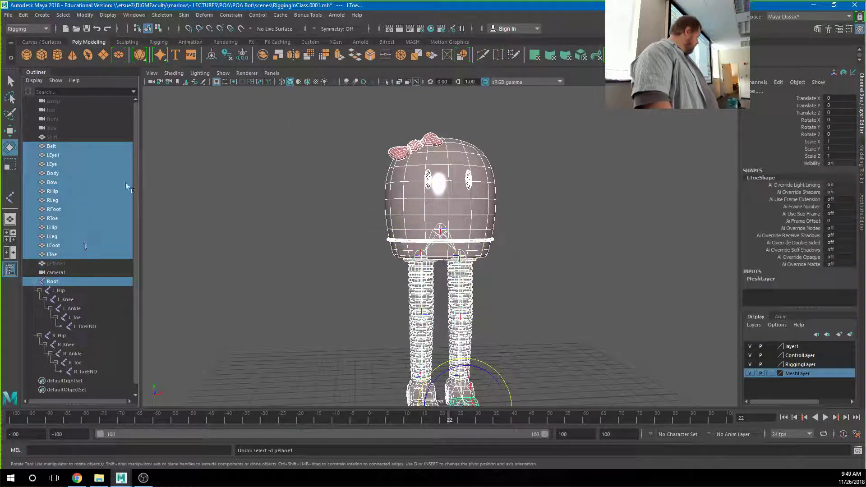
- Bind the selected meshes to the Root skeleton with the Geodesic Voxel bind method
left_click(183, 15)
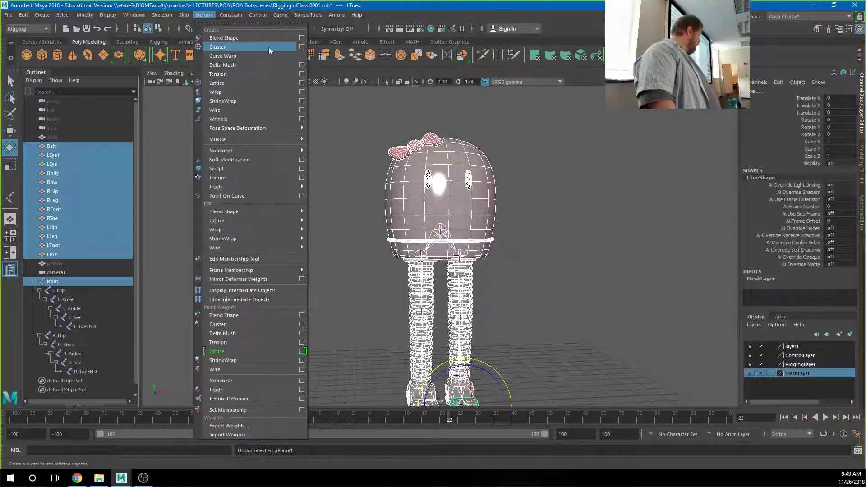
left_click(301, 38)
left_click(147, 100)
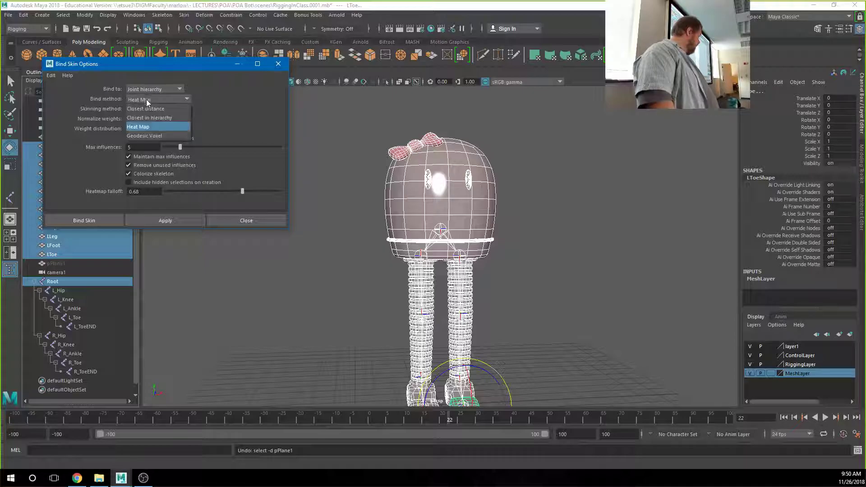
left_click(143, 136)
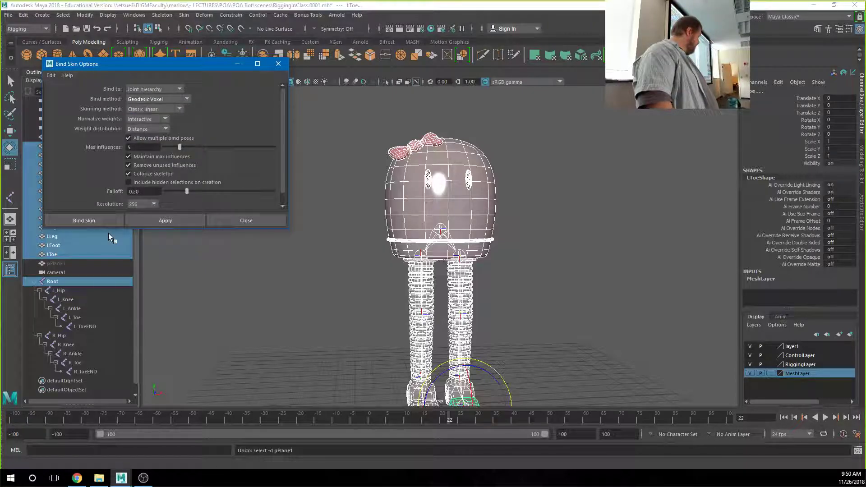
left_click(92, 220)
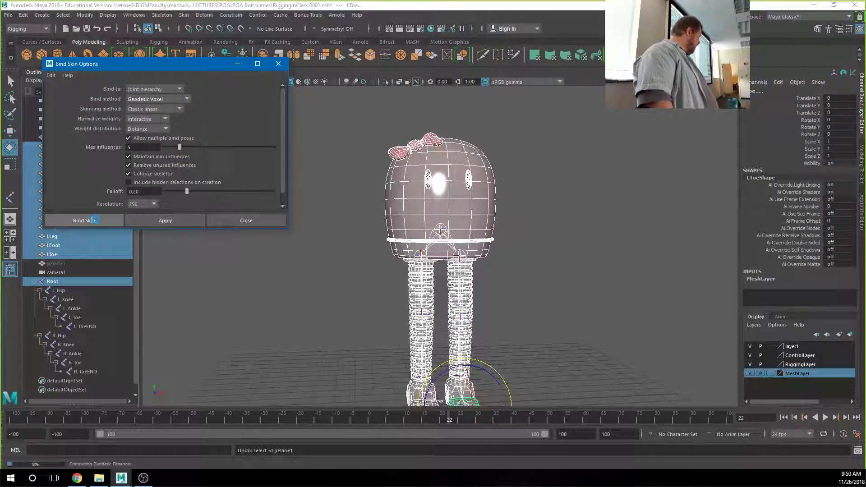
- Test the geodesic voxel binding by rotating the L_Knee joint, undo the rotation and clear the selection
left_click(483, 328)
left_click(460, 313)
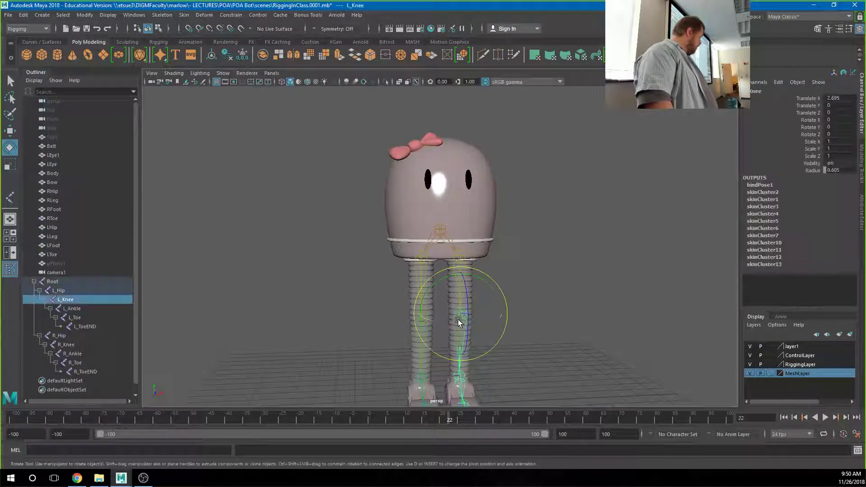
left_click_drag(496, 329, 516, 238)
left_click(412, 215)
left_click(412, 217)
left_click_drag(413, 226, 470, 277)
key("ctrl+z")
left_click(508, 256)
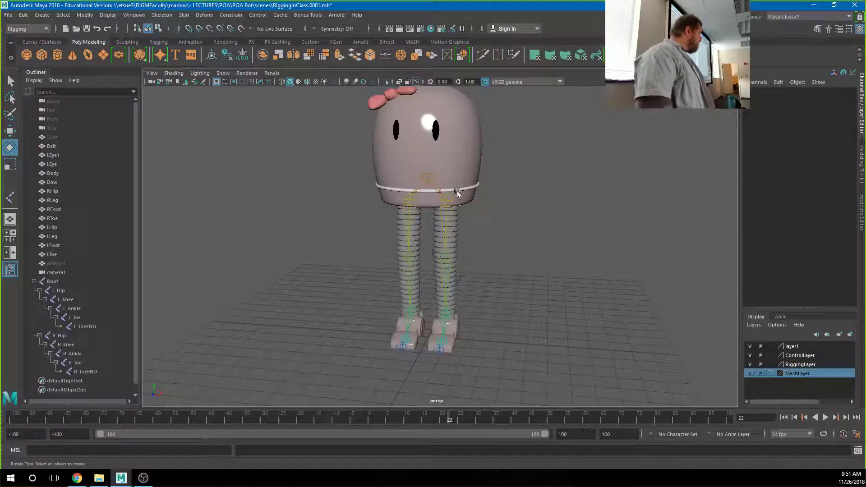
- Test the hip deformation by freely rotating L_Hip to about 45, -27 and -8 degrees, and undo the rotation
left_click(462, 171)
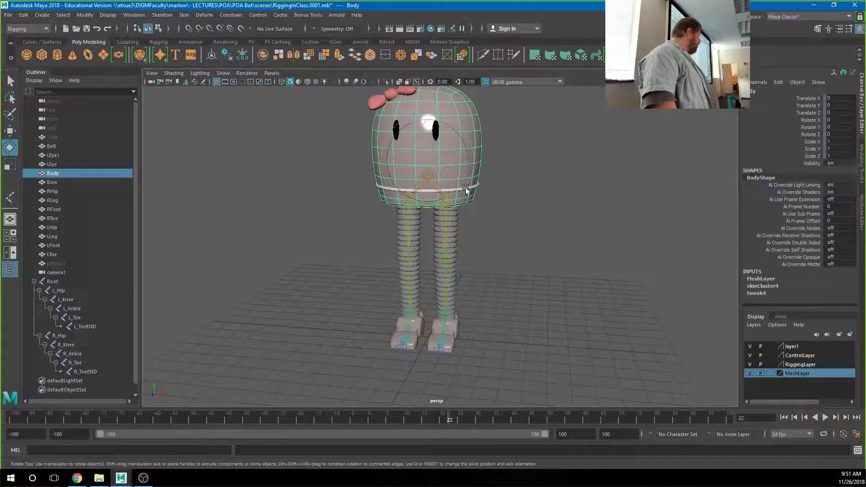
left_click(474, 249)
left_click(444, 226)
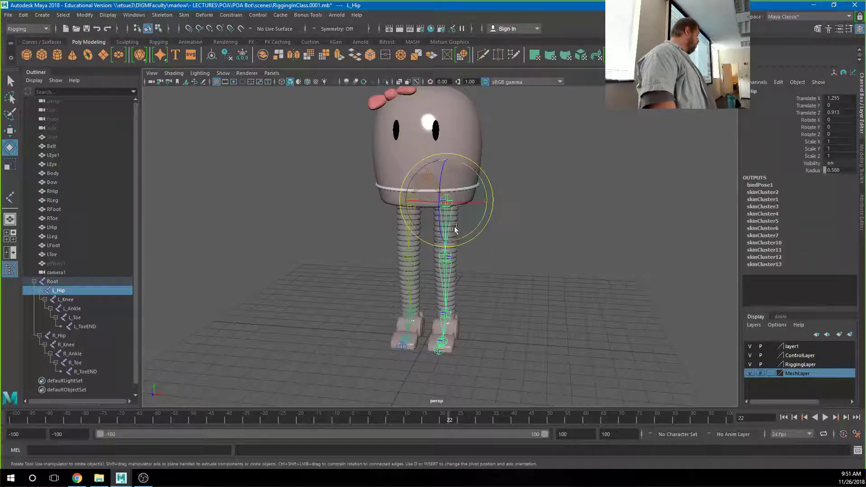
left_click_drag(465, 237, 396, 229)
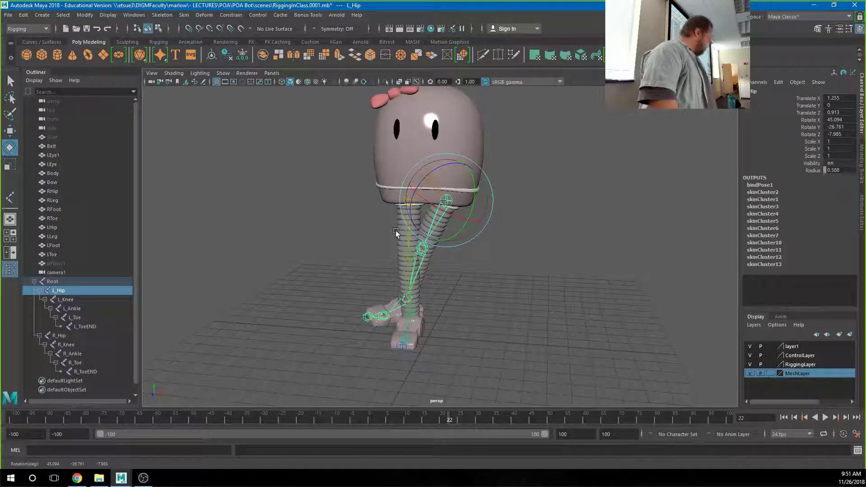
key("ctrl+z")
left_click(496, 246)
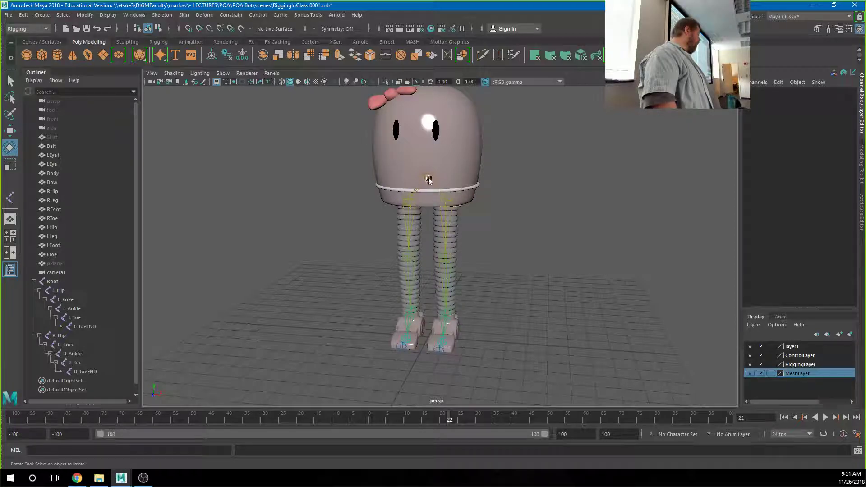
- Rotate the L_Knee joint so the left lower leg bends backward
left_click(447, 165)
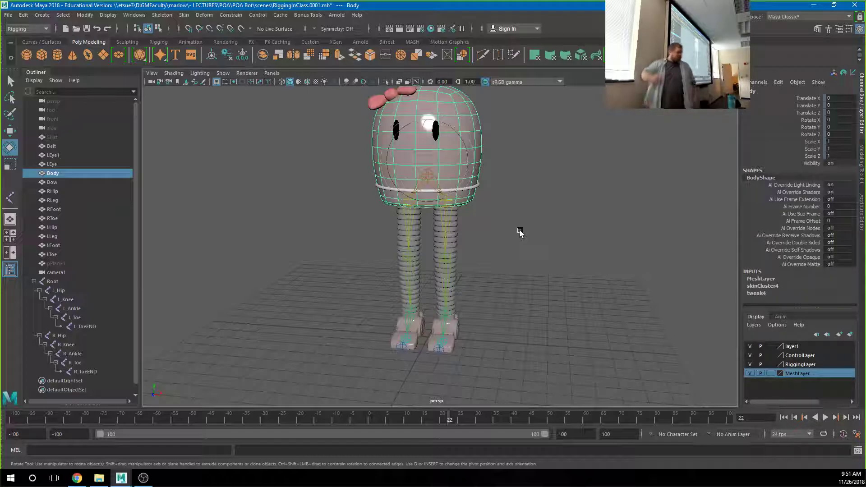
left_click_drag(491, 261, 405, 254, "alt")
right_click_drag(405, 253, 581, 228, "alt")
left_click_drag(581, 228, 499, 227, "alt")
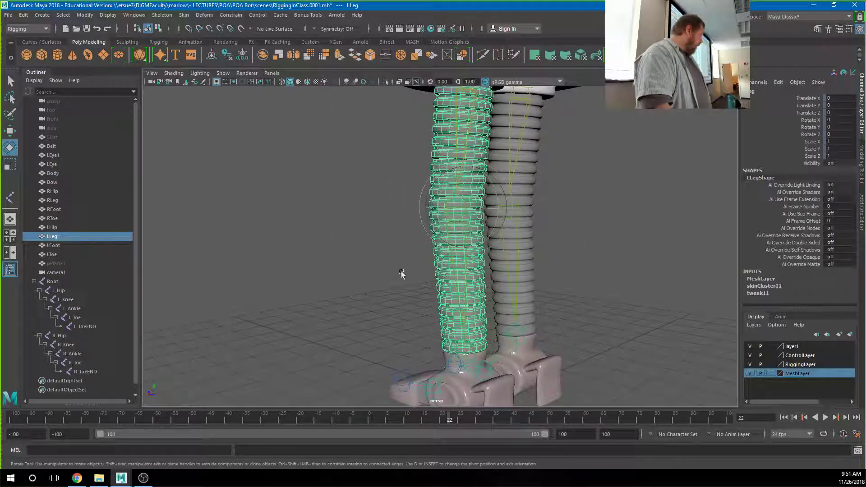
left_click(463, 256)
left_click(464, 256)
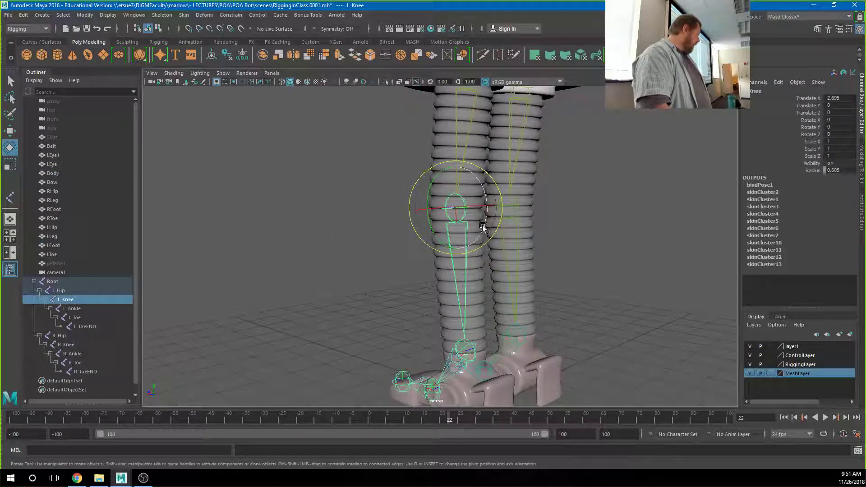
mouse_move(481, 225)
left_mouse_down()
mouse_move(487, 182)
mouse_move(487, 193)
mouse_move(441, 226)
mouse_move(459, 221)
mouse_move(469, 231)
mouse_move(456, 265)
mouse_move(466, 231)
left_mouse_up()
- Pick a single vertex at the bent knee of the LLeg mesh in vertex mode, and return to object mode
scroll(441, 212, "up", 4)
left_click(478, 172)
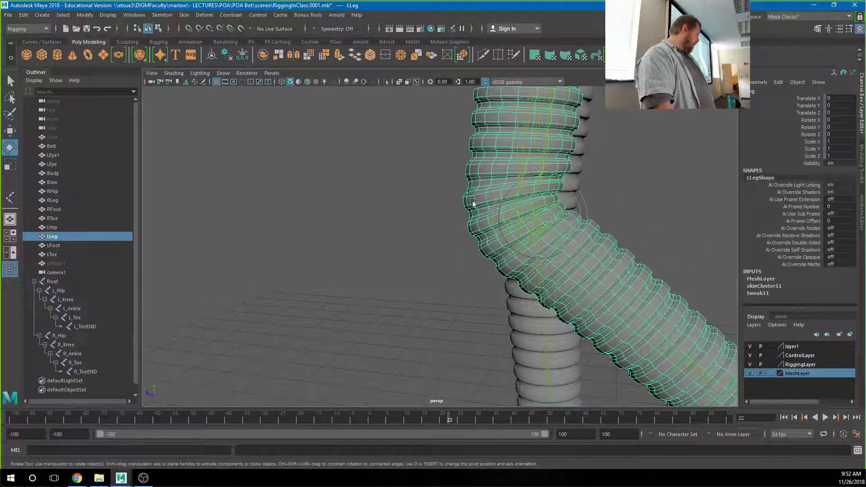
right_click(472, 219)
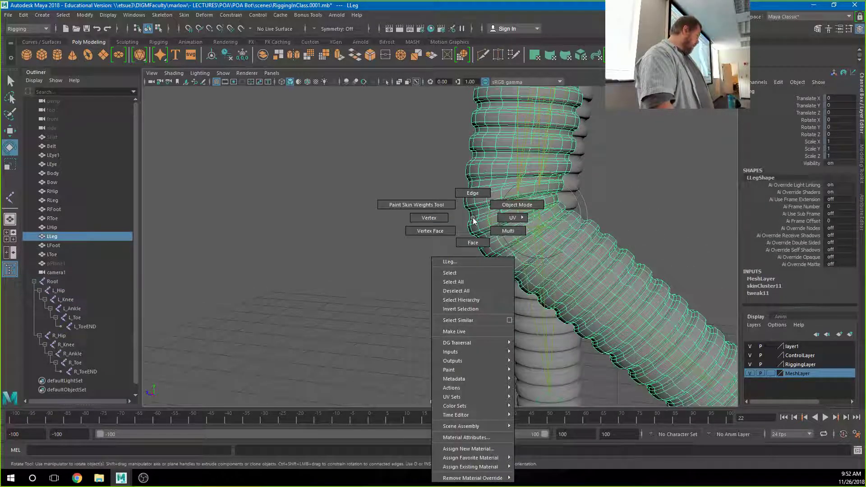
left_click(438, 218)
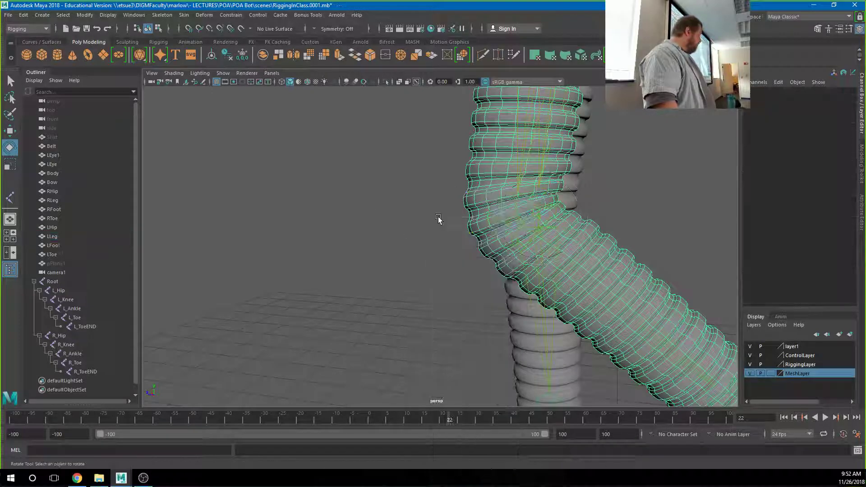
left_click(469, 225)
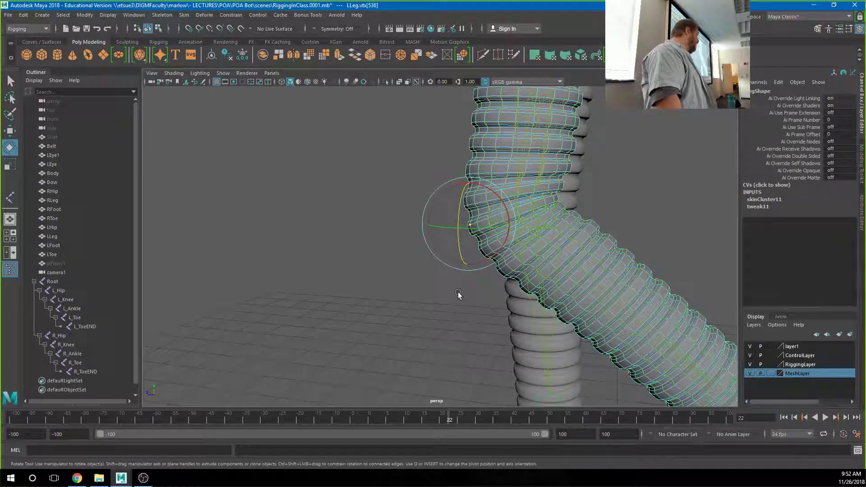
left_click_drag(526, 169, 452, 142, "alt")
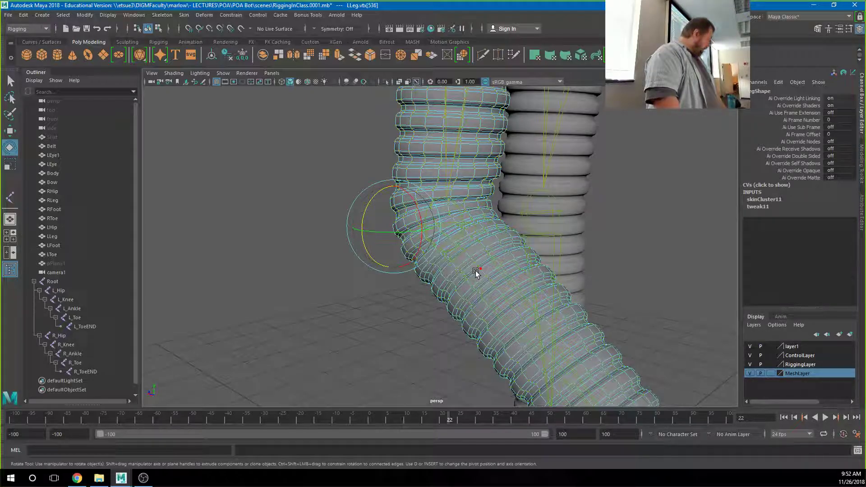
right_click_drag(414, 149, 449, 133)
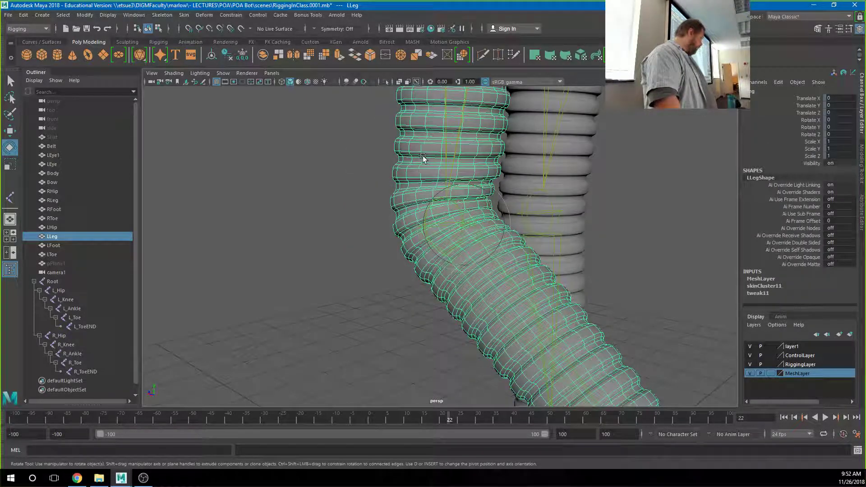
left_click(386, 170)
left_click(409, 183)
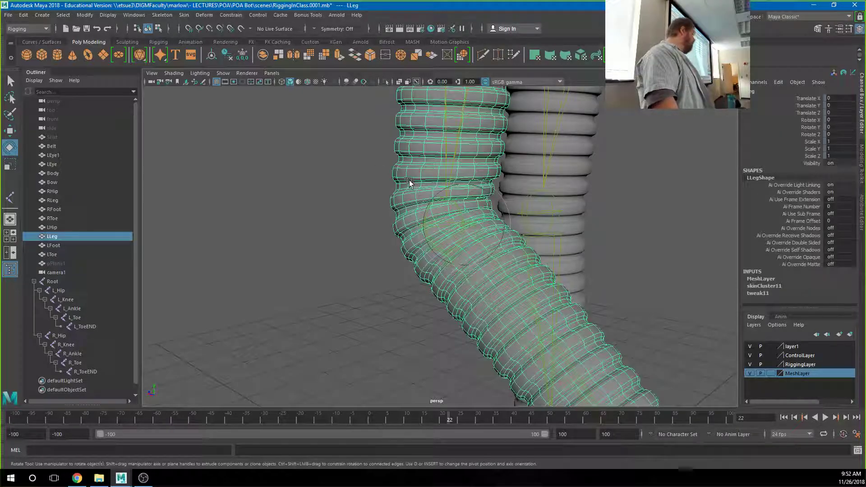
- Start the Paint Skin Weights Tool on LLeg with its settings open, show the L_Knee influence and reduce the brush size
right_click(406, 174)
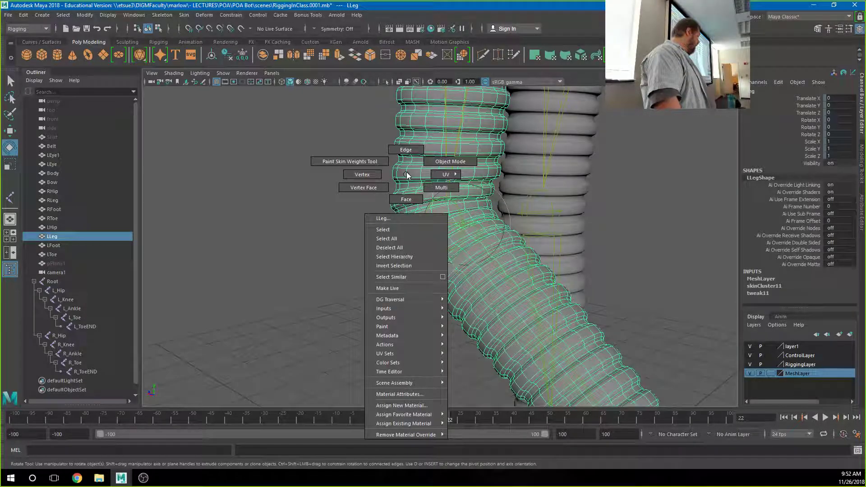
left_click(371, 161)
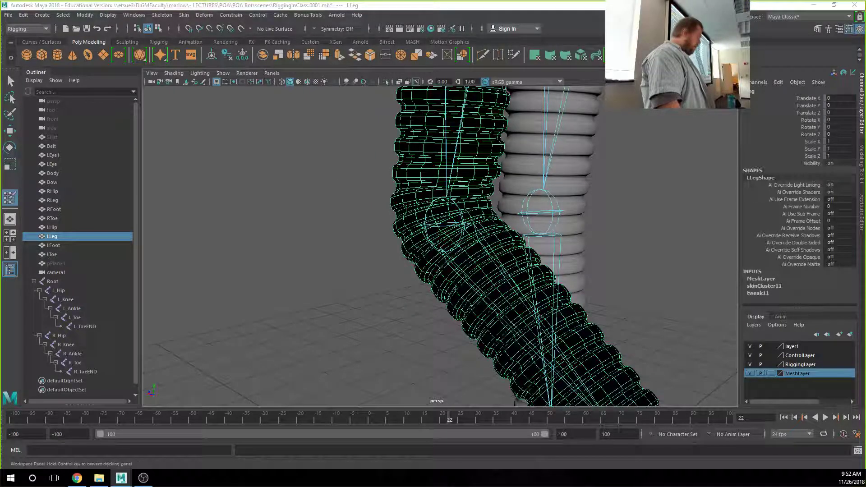
double_click(10, 197)
mouse_move(226, 240)
left_mouse_down()
mouse_move(116, 78)
mouse_move(121, 54)
left_mouse_up()
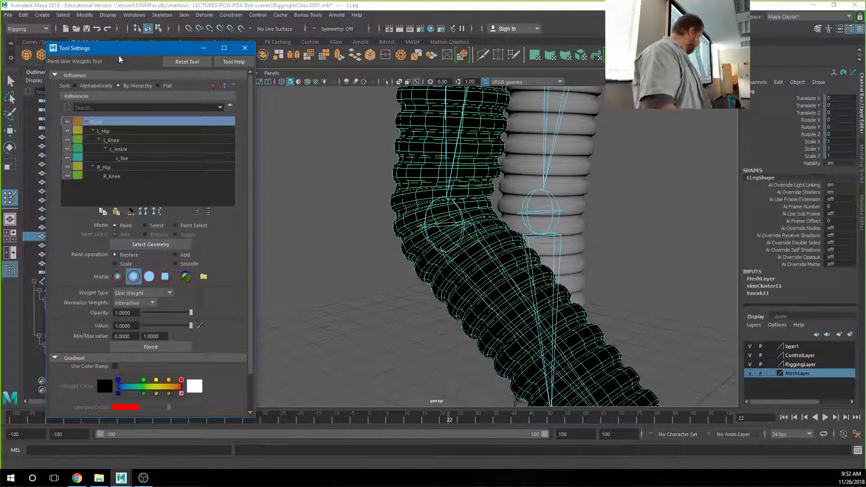
left_click(113, 140)
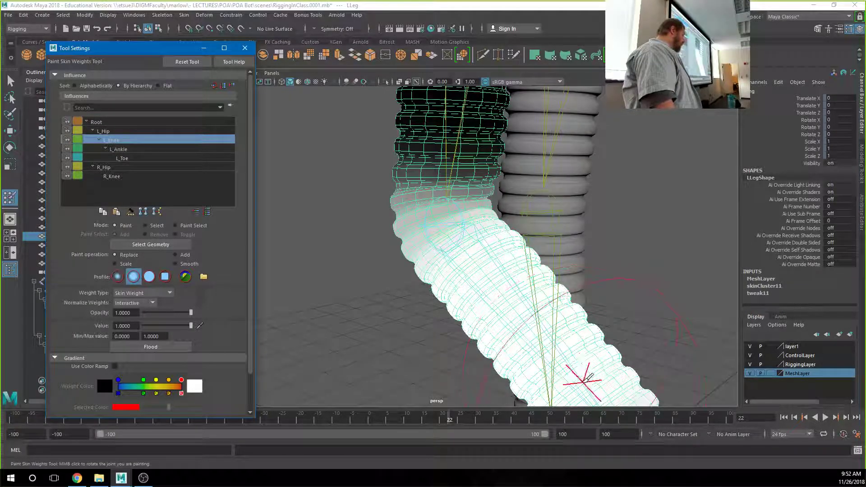
key("b")
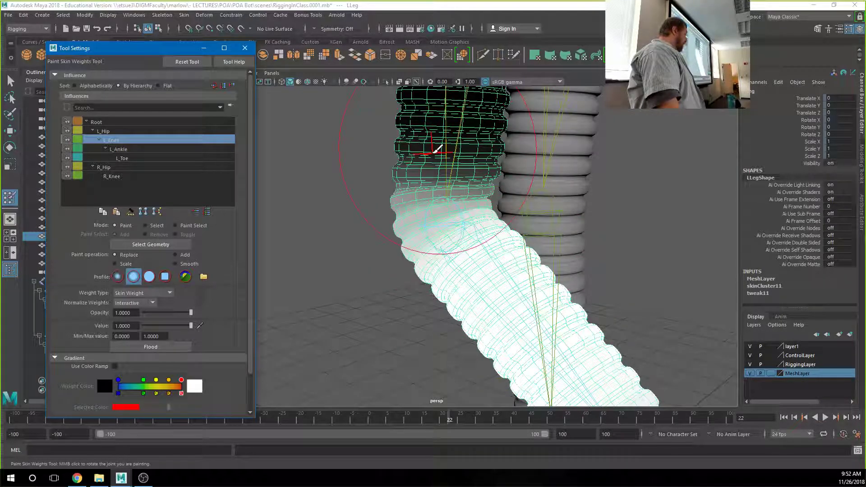
scroll(436, 148, "down", 5)
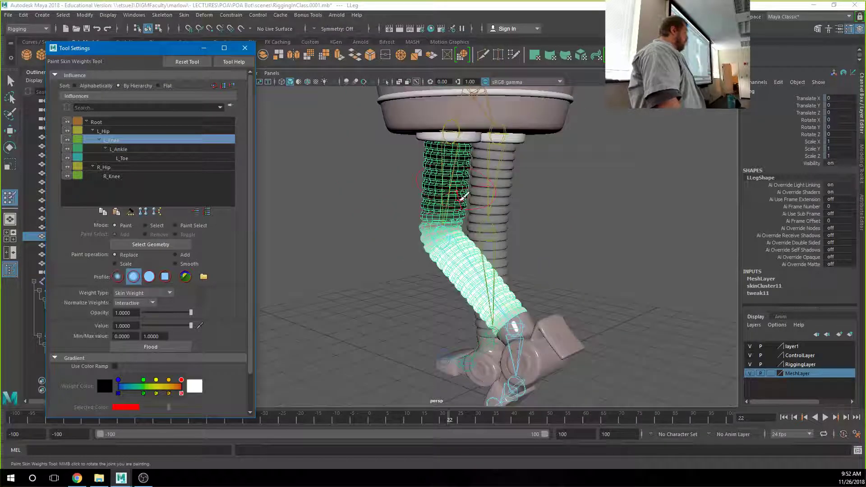
scroll(461, 219, "up", 1)
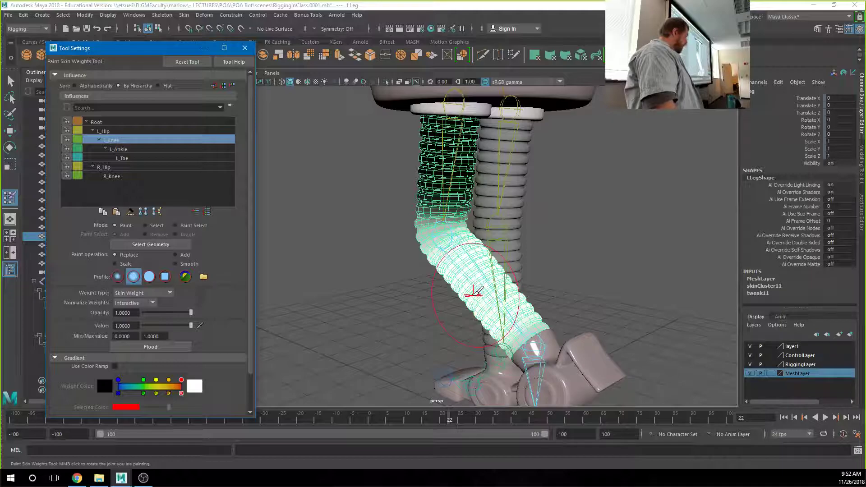
- Paint L_Hip influence over the bent knee of LLeg with a smaller brush, using Replace at value 1
left_click(108, 131)
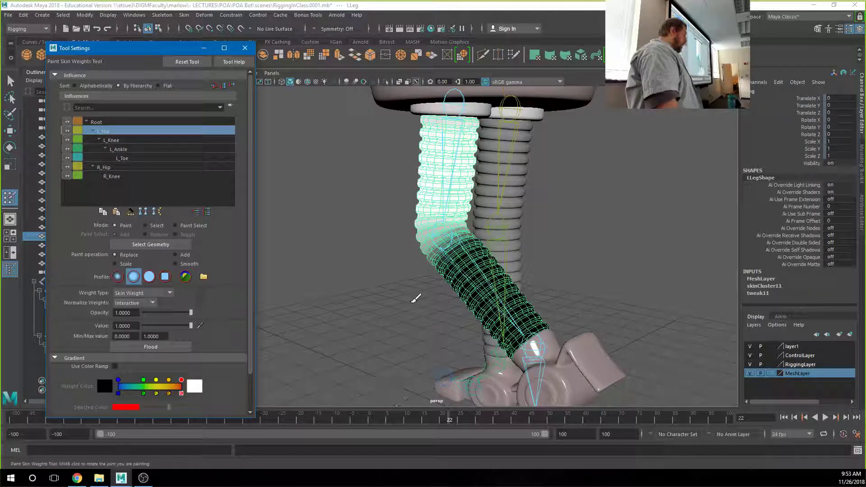
scroll(416, 291, "up", 4)
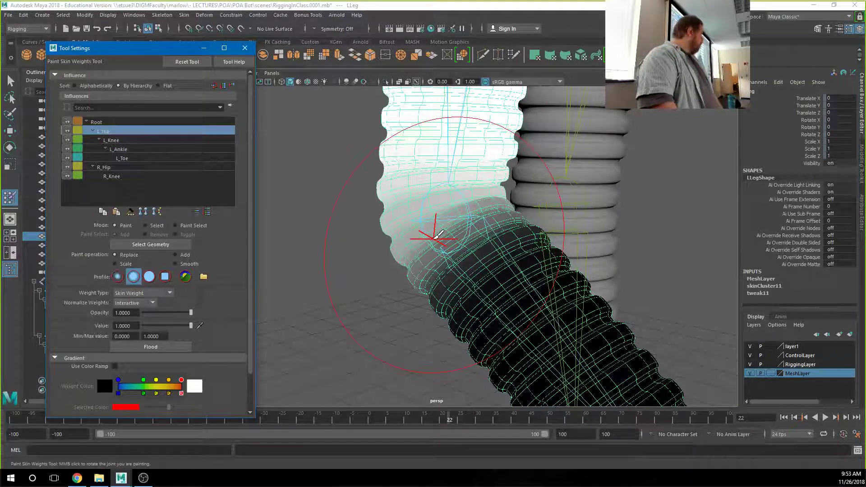
left_click_drag(440, 234, 409, 243)
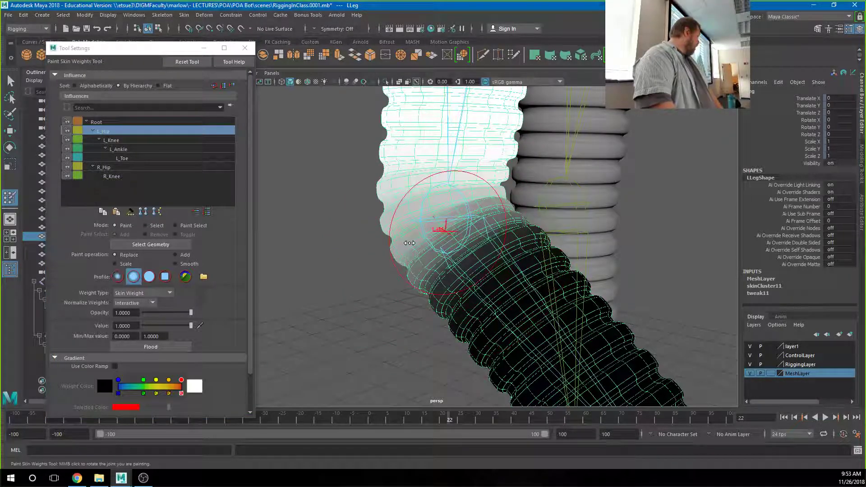
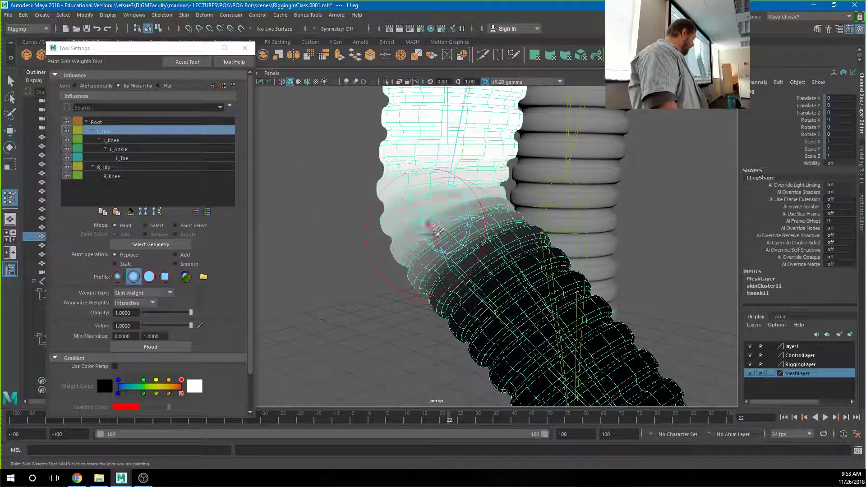
mouse_move(440, 232)
left_mouse_down()
mouse_move(415, 247)
mouse_move(449, 235)
mouse_move(392, 215)
mouse_move(474, 199)
mouse_move(494, 225)
mouse_move(451, 219)
mouse_move(469, 222)
left_mouse_up()
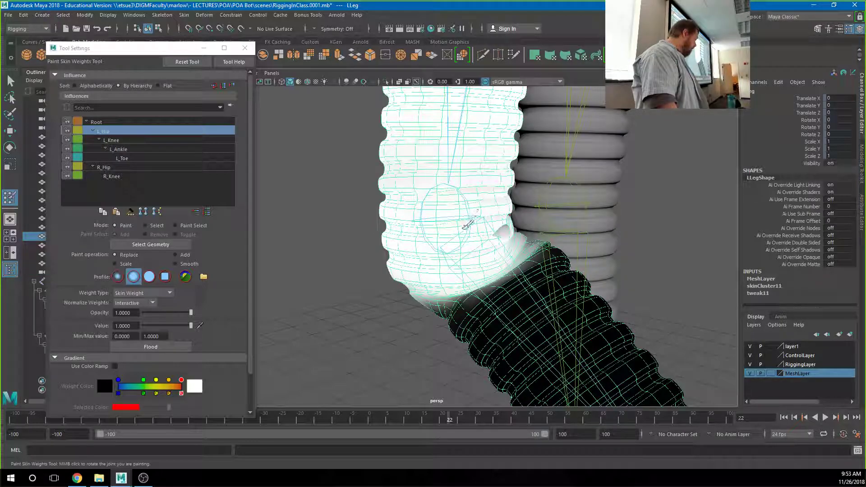
- Undo the L_Hip weight painting over the bent knee of LLeg
mouse_move(379, 284)
left_mouse_down("alt")
mouse_move(415, 284)
mouse_move(394, 286)
left_mouse_up("alt")
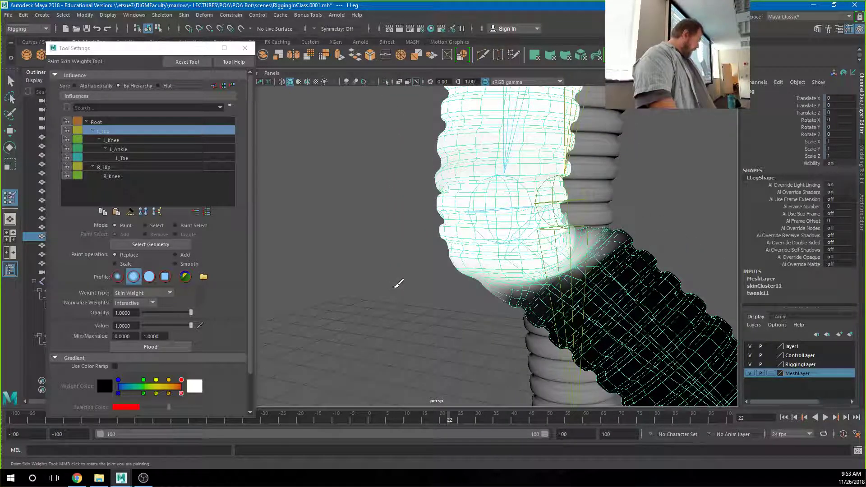
key("ctrl+z")
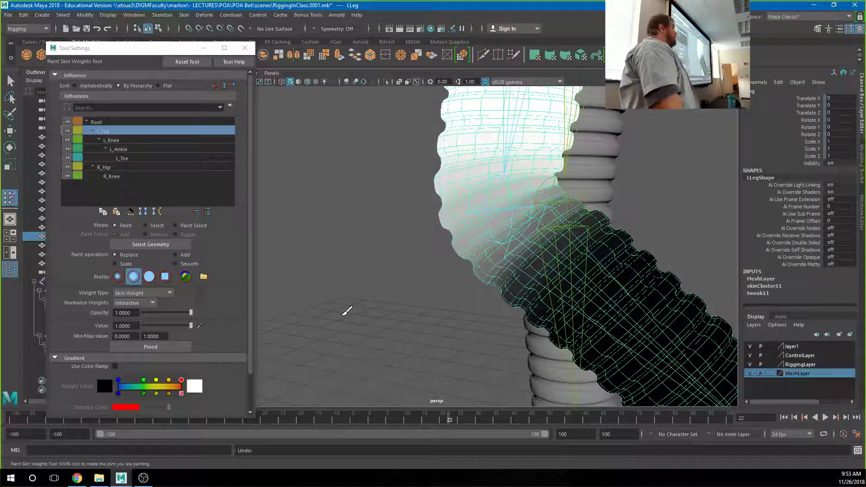
- Try L_Hip brush strokes over the bent knee of LLeg, switching the paint value to 0 and back to 1
left_click_drag(459, 243, 551, 245)
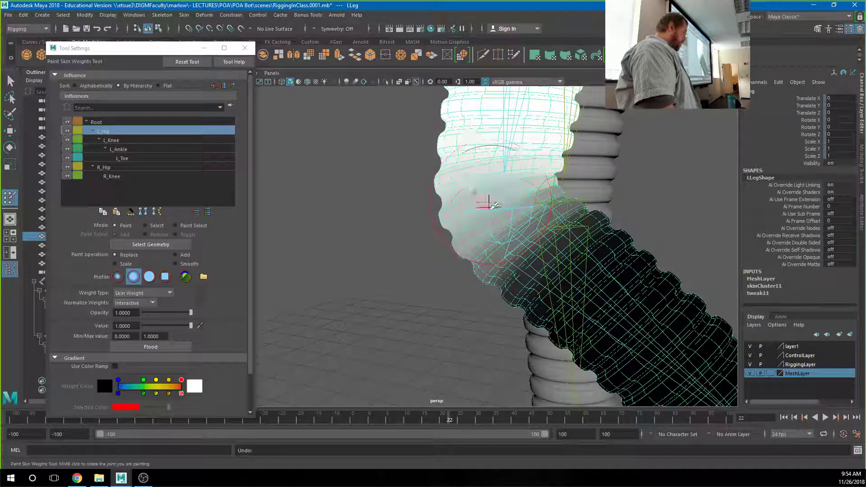
left_click_drag(182, 326, 80, 337)
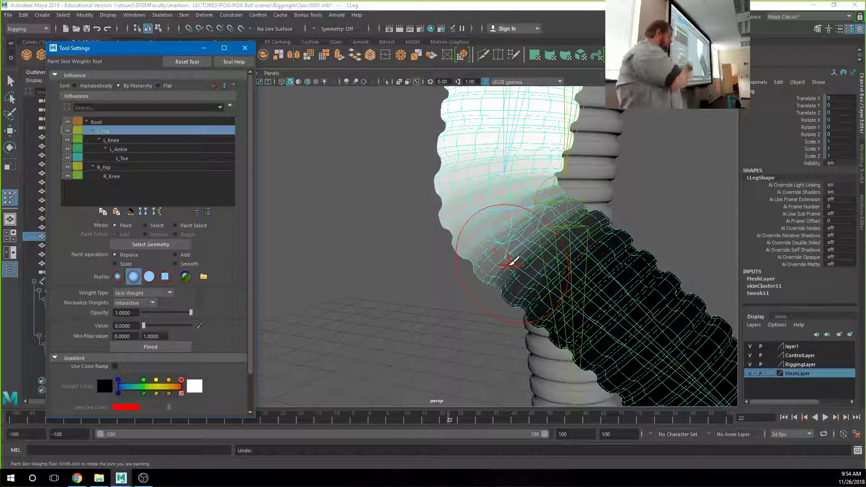
left_click_drag(143, 326, 198, 330)
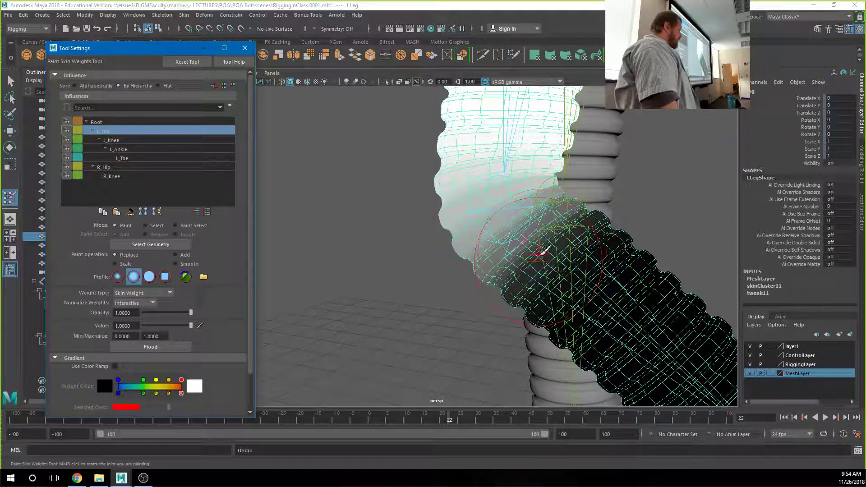
mouse_move(532, 236)
left_mouse_down()
mouse_move(507, 246)
mouse_move(512, 242)
mouse_move(506, 258)
mouse_move(521, 251)
left_mouse_up()
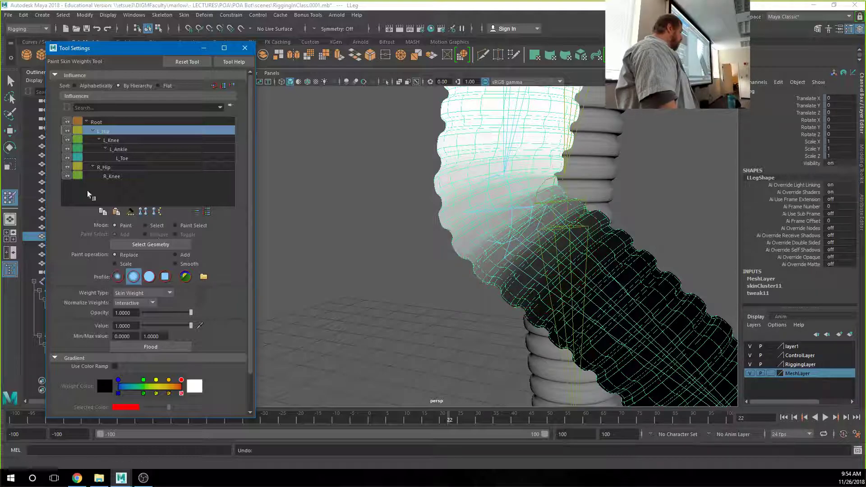
- Try painting L_Knee influence over the bent knee of LLeg with Replace at value 1, and undo the stroke
left_click(137, 140)
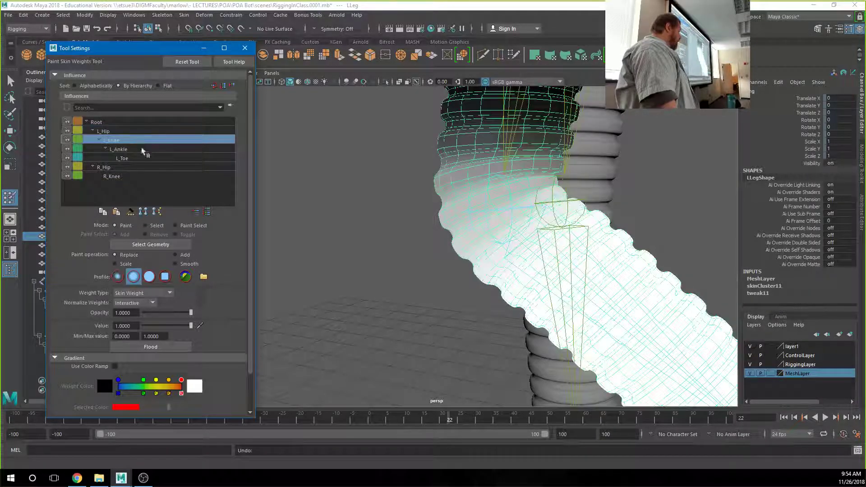
mouse_move(516, 251)
left_mouse_down()
mouse_move(509, 244)
mouse_move(522, 228)
mouse_move(496, 234)
mouse_move(472, 256)
left_mouse_up()
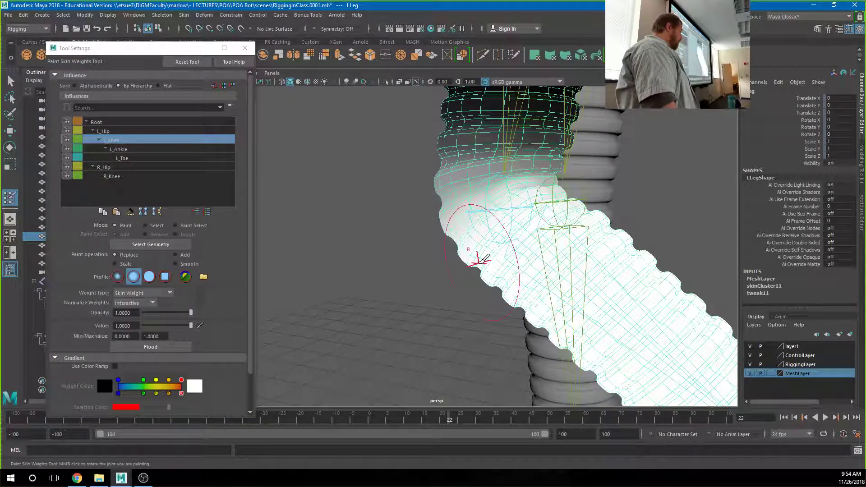
key("ctrl+z")
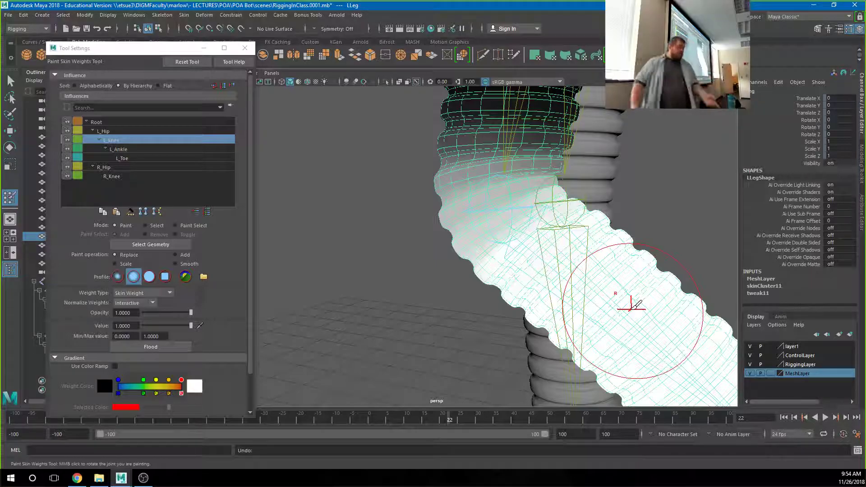
- Leave weight painting and rotate the L_Hip joint in Y to 407.168 so the left leg swings outward, then deselect it
scroll(562, 262, "down", 10)
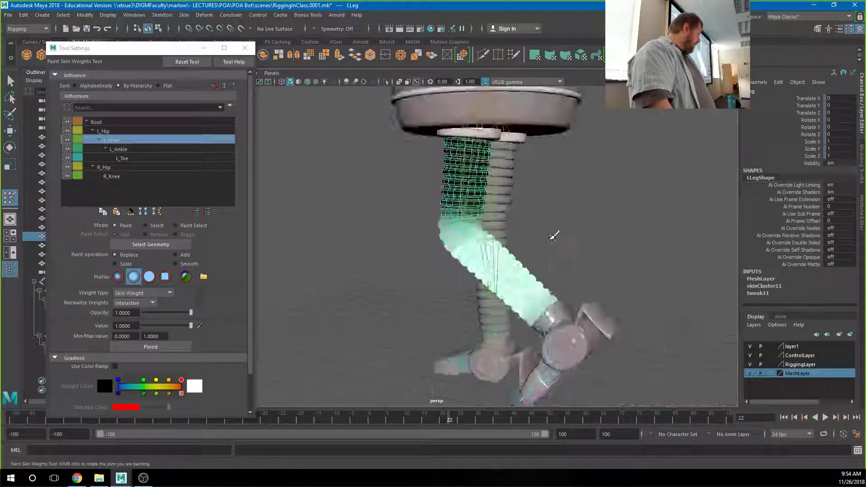
left_click_drag(475, 235, 585, 243, "alt")
key("w")
mouse_move(464, 264)
left_mouse_down()
mouse_move(501, 283)
mouse_move(532, 264)
mouse_move(478, 267)
mouse_move(498, 290)
mouse_move(505, 280)
left_mouse_up()
key("e")
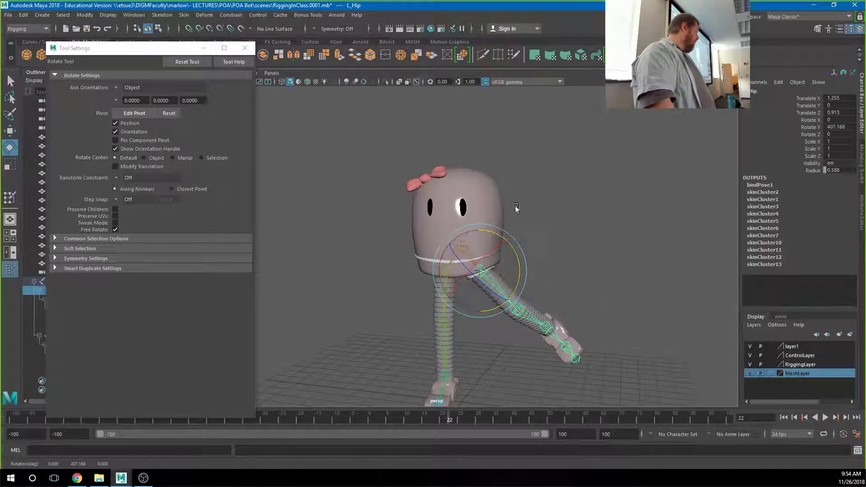
left_click(537, 231)
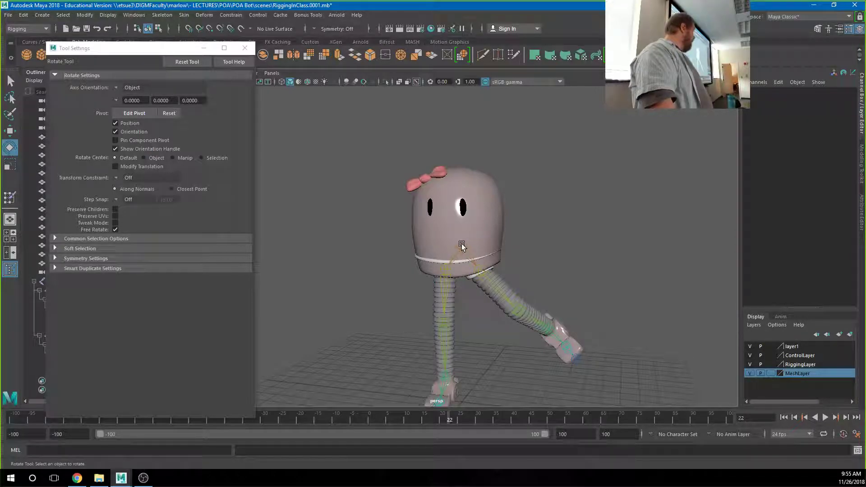
- Start the Paint Skin Weights Tool on the Body mesh and inspect its Root, L_Hip, R_Hip and L_Knee influences
left_click(489, 201)
right_click(490, 193)
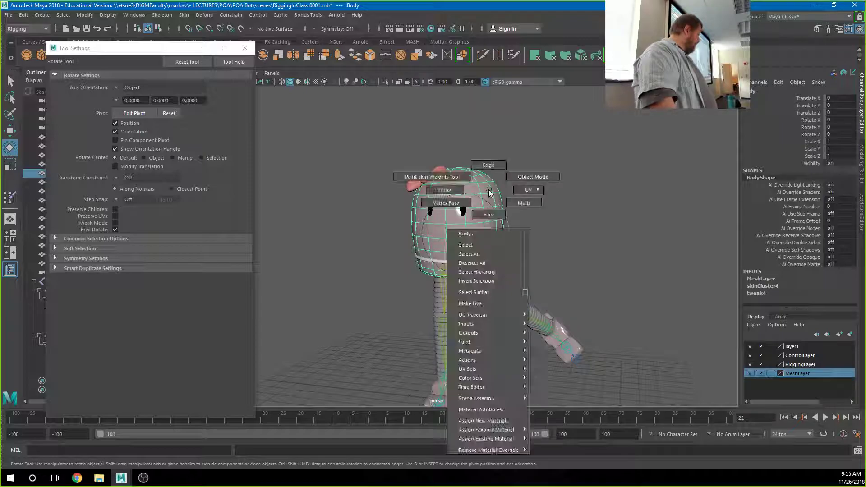
left_click(452, 177)
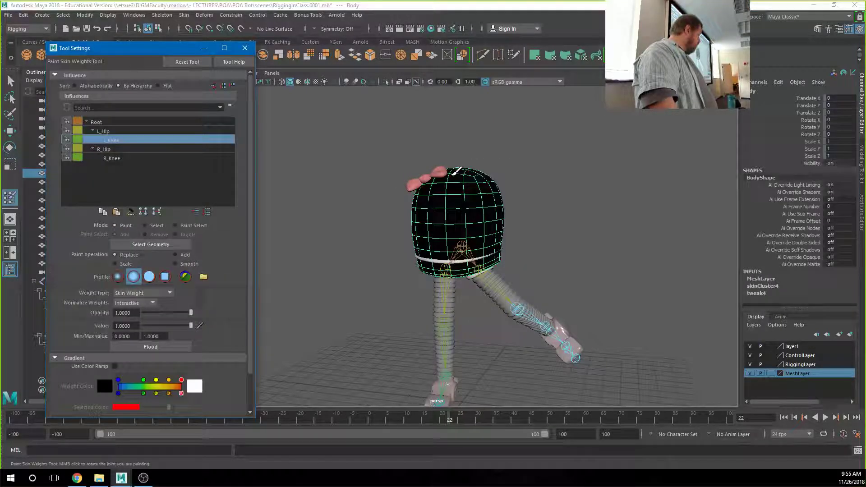
left_click(105, 122)
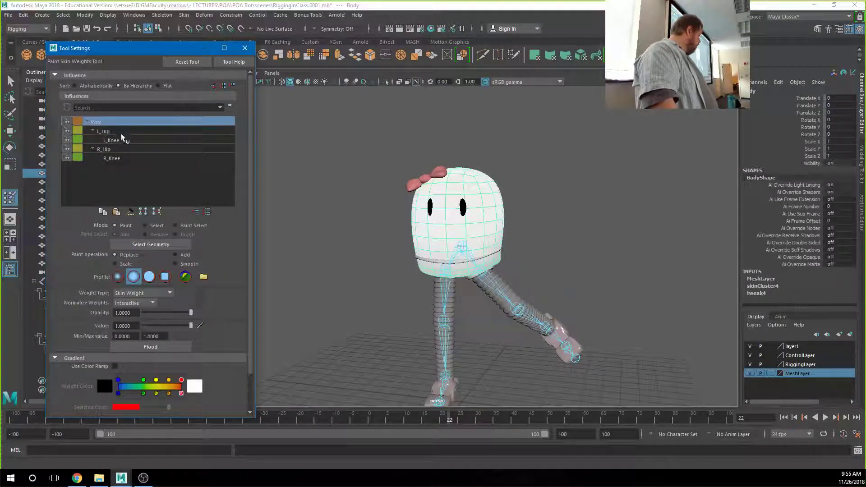
left_click(107, 132)
left_click(109, 148)
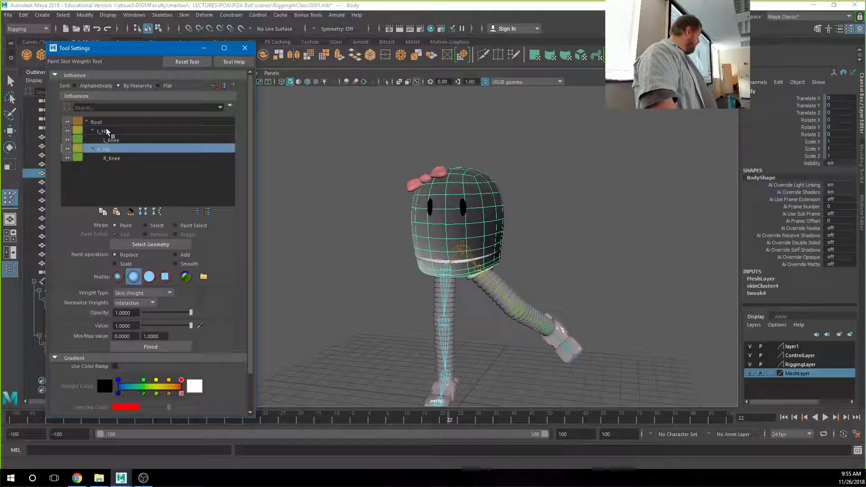
left_click(107, 130)
left_click(109, 139)
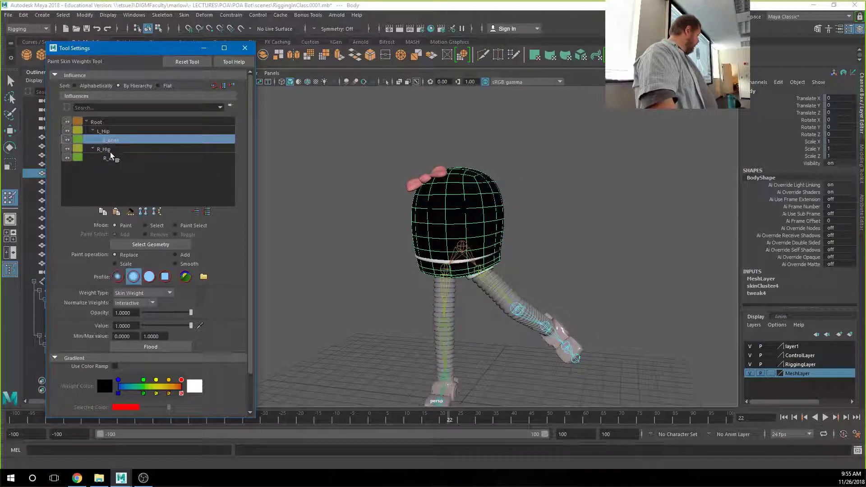
left_click(107, 146)
- Flood the whole Body mesh with Root influence using Replace at value 1, and leave the paint tool
left_click(99, 122)
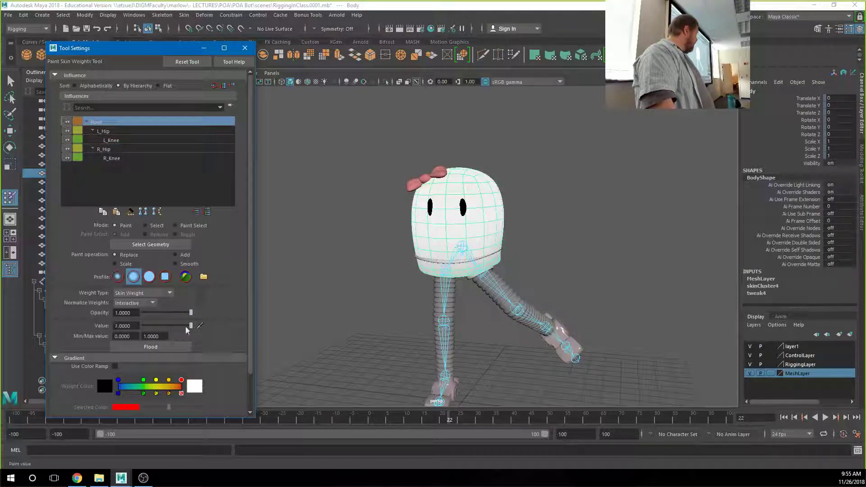
left_click(172, 350)
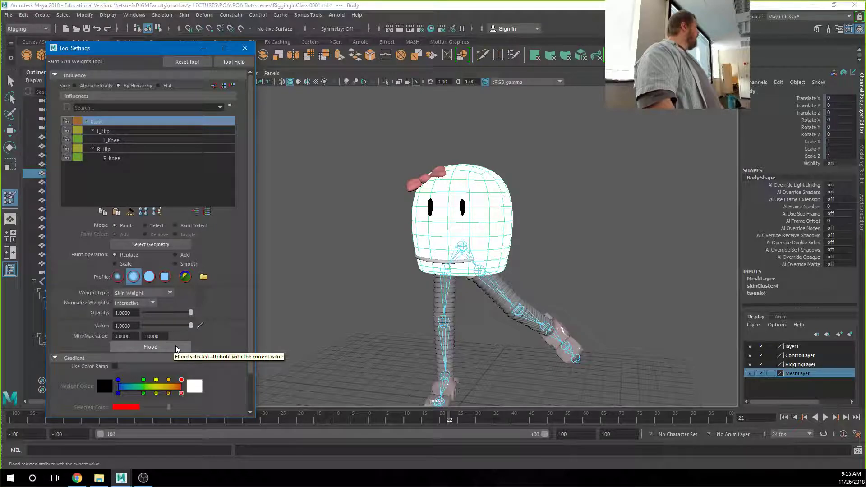
key("w")
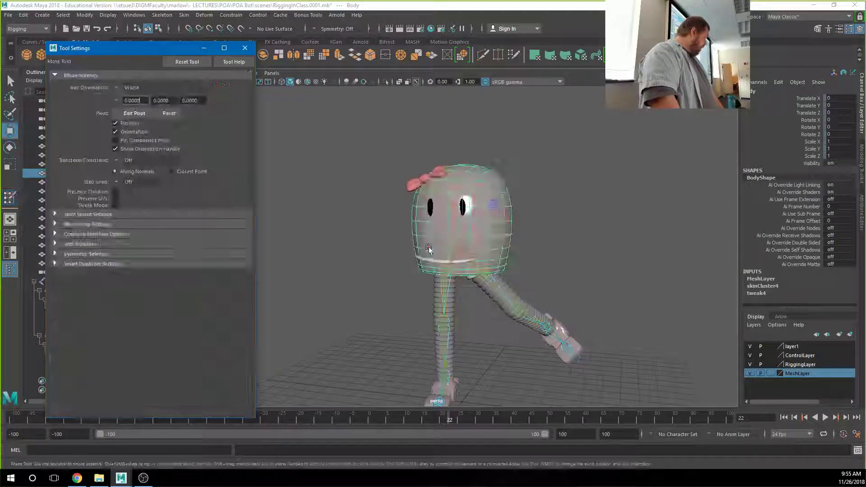
- Start the Paint Skin Weights Tool on the Belt mesh and flood it with Root influence at value 1
left_click(427, 262)
mouse_move(426, 261)
right_mouse_down()
mouse_move(419, 226)
mouse_move(390, 202)
right_mouse_up()
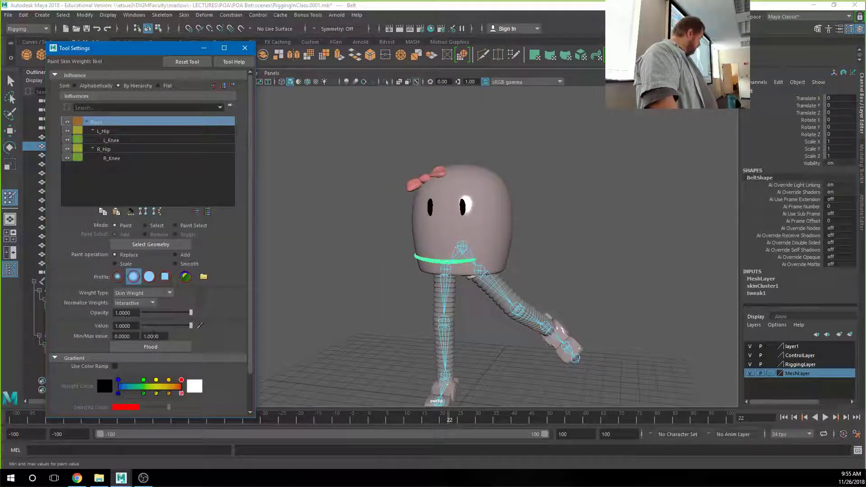
left_click(148, 345)
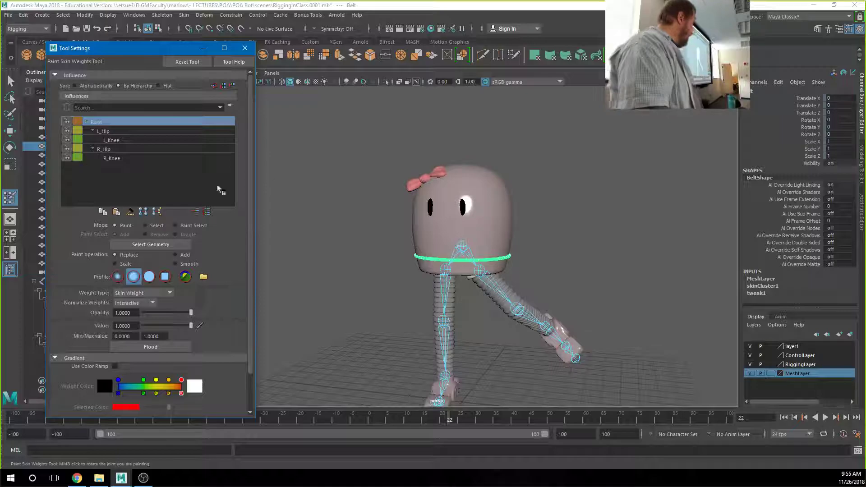
- Reset the L_Hip joint by setting its Rotate Y to 0, and deselect it
left_click(10, 147)
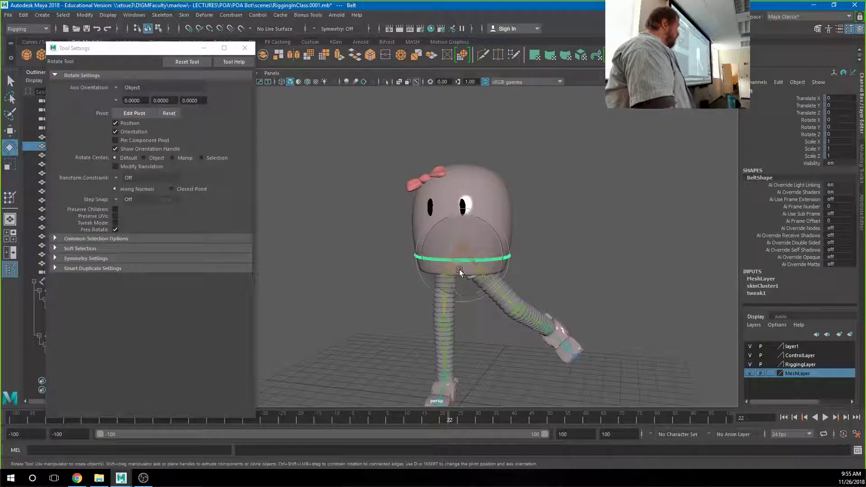
left_click(363, 292)
left_click(498, 291)
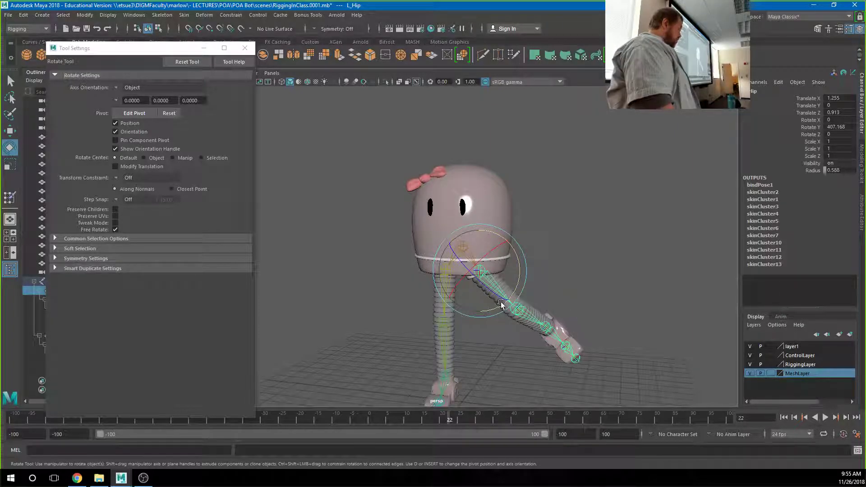
double_click(850, 127)
type("0")
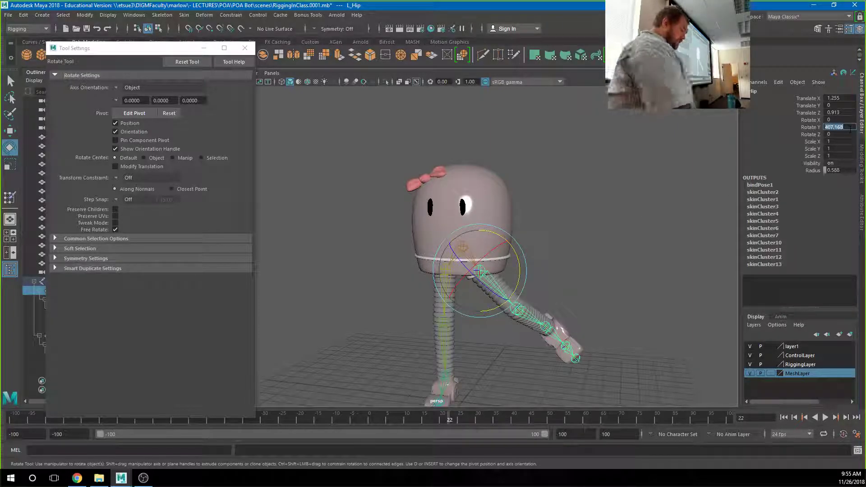
key("Return")
left_click(538, 338)
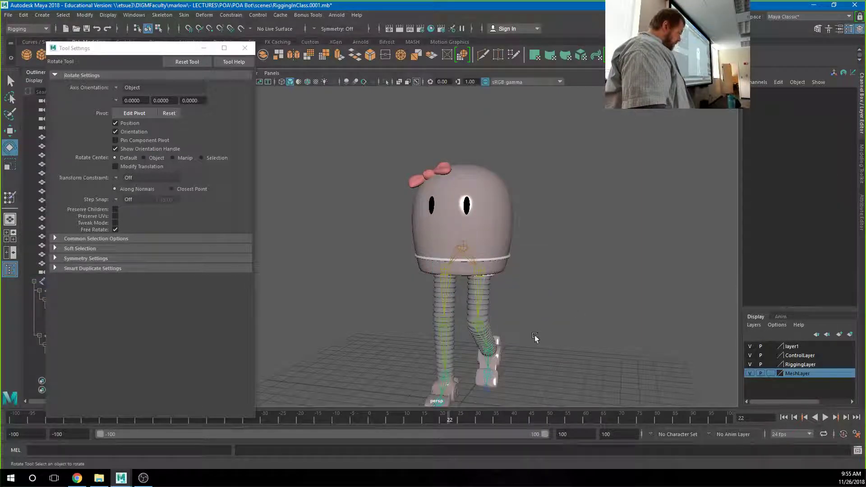
- Straighten the left knee by setting the L_Knee joint's Rotate Z to 0
left_click(484, 334)
double_click(850, 134)
type("0")
key("Return")
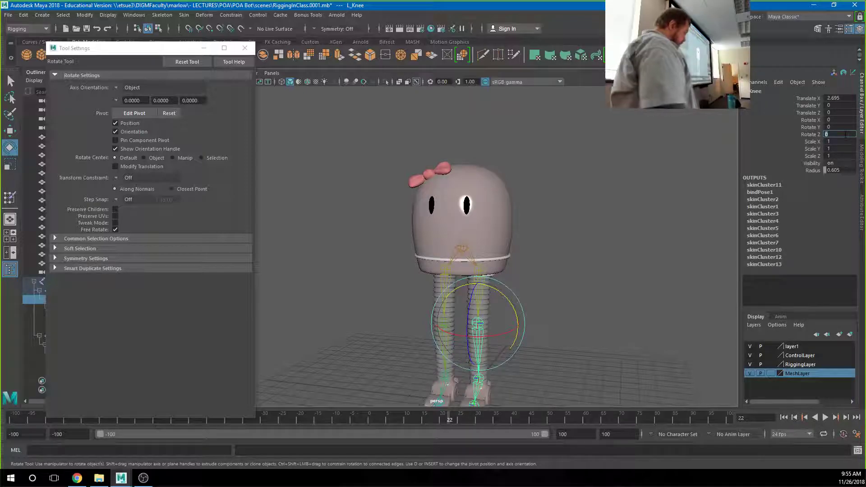
- Test the deformation by rotating the L_Hip joint freely so the left leg swings outward, and undo the rotation
left_click_drag(647, 273, 519, 299, "alt")
middle_click_drag(521, 287, 513, 164, "alt")
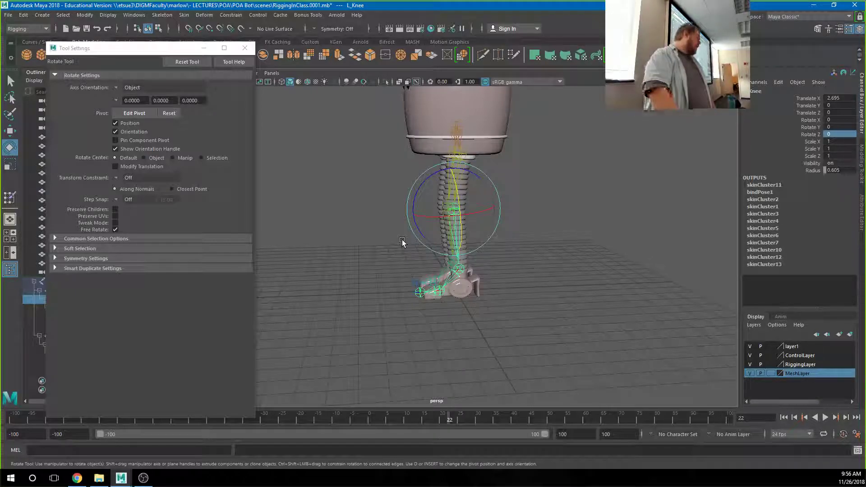
left_click(478, 261)
left_click_drag(548, 277, 485, 164, "alt")
left_click(454, 177)
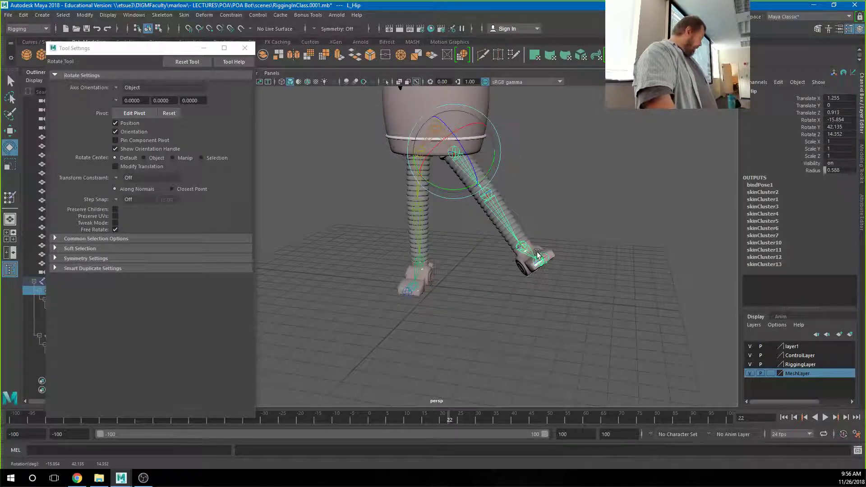
key("ctrl+z")
left_click_drag(535, 233, 533, 329, "alt")
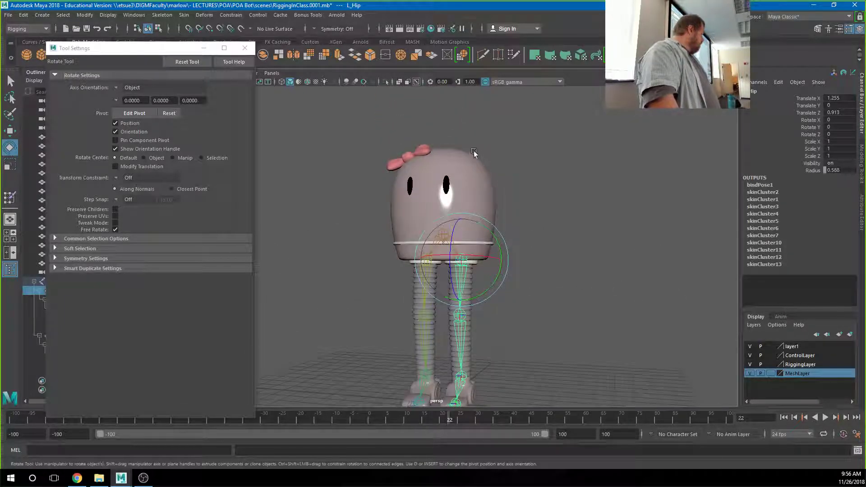
- Open the eye meshes LEye and LEye1 in turn in the Paint Skin Weights Tool with the Root influence active
left_click(443, 185)
right_click_drag(445, 194, 409, 175)
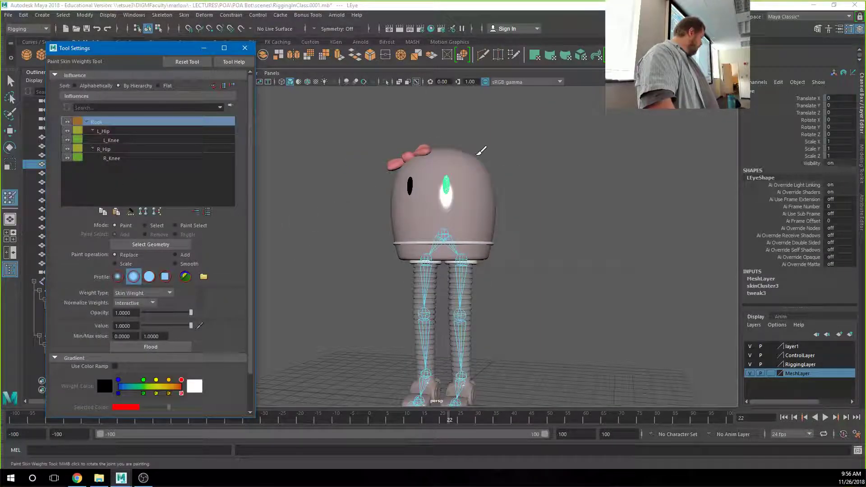
key("w")
left_click(410, 185)
right_click_drag(410, 185, 375, 176)
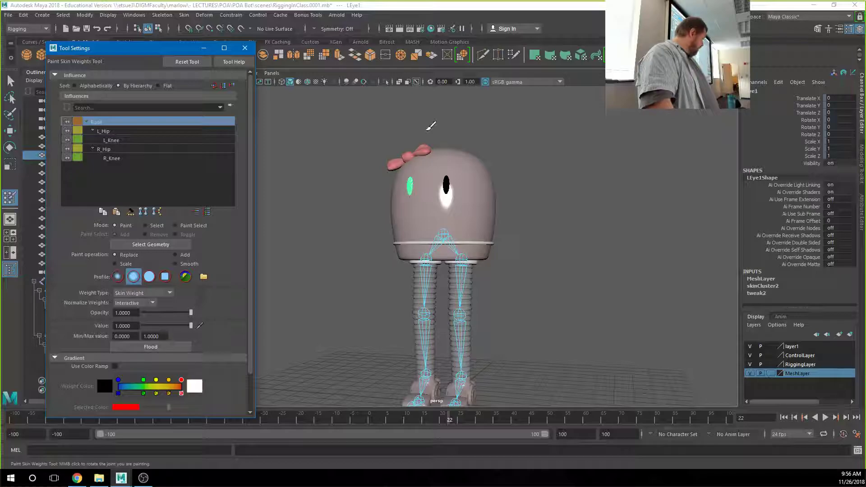
key("w")
- Open the Bow mesh in the Paint Skin Weights Tool with the Root influence active, and return to the Move tool
left_click(404, 159)
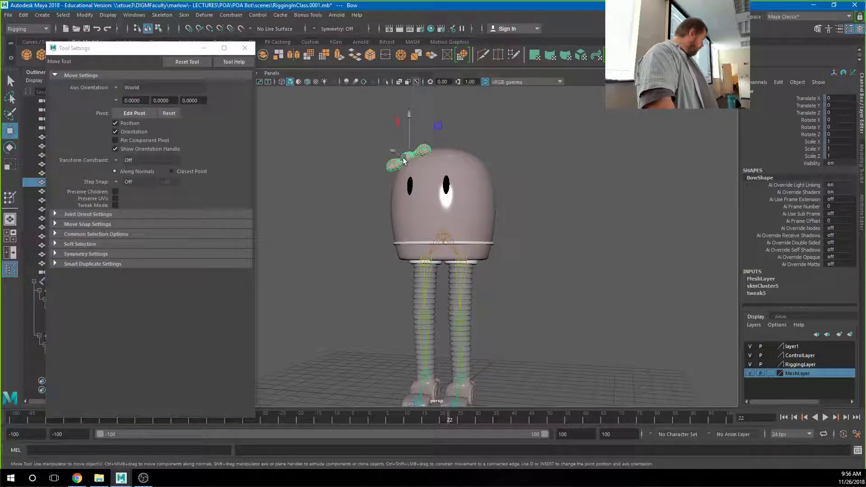
right_click_drag(395, 159, 370, 150)
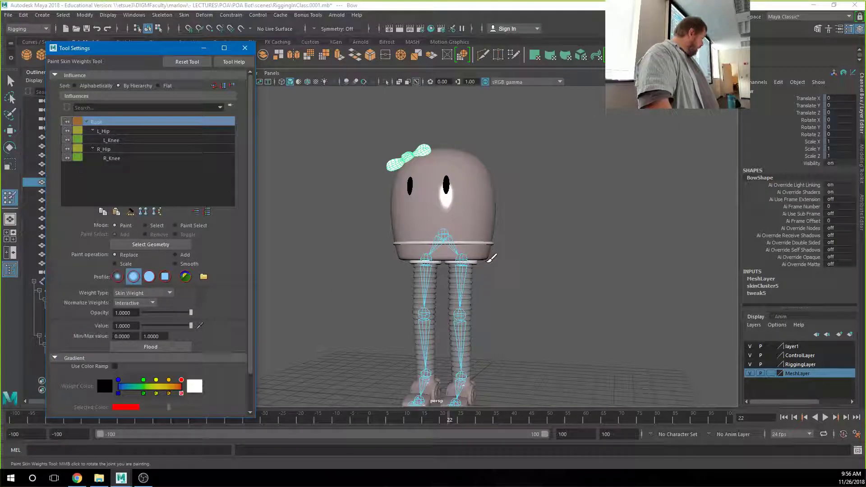
key("w")
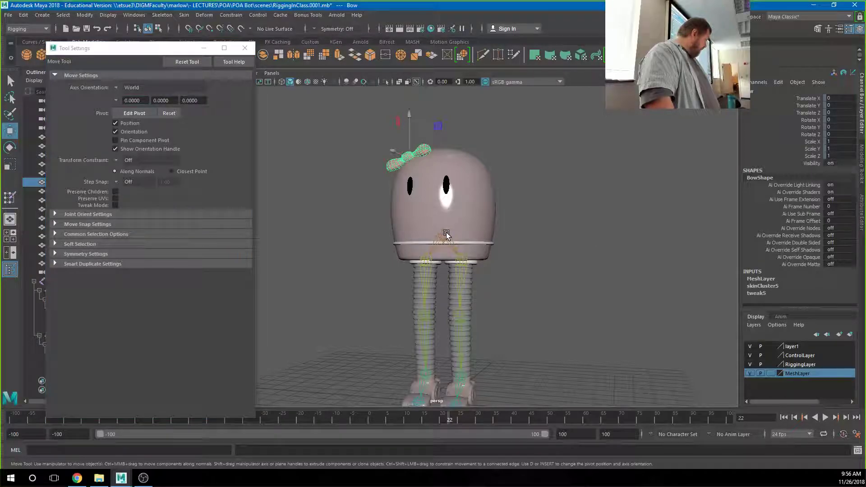
- Test the deformation by rotating the Root joint and the L_Hip joint freely, undoing each rotation
left_click(450, 252)
key("e")
left_click_drag(457, 250, 430, 228)
key("ctrl+z")
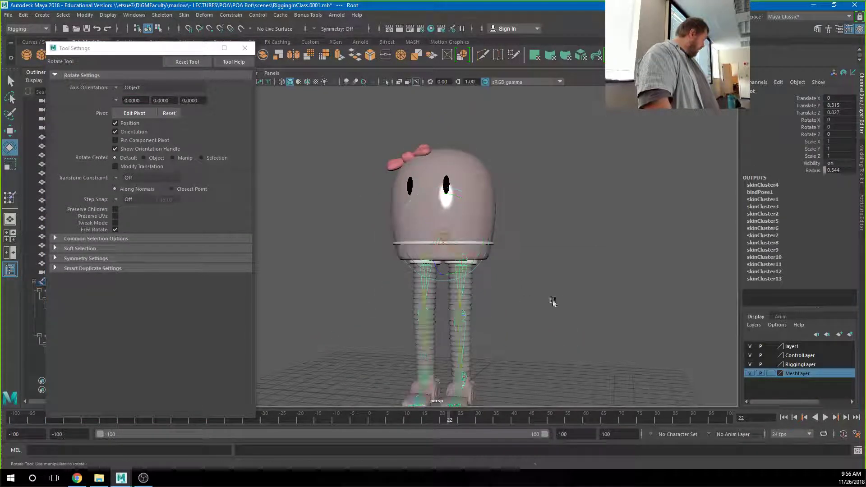
left_click(559, 301)
left_click(464, 284)
left_click_drag(467, 284, 485, 266)
key("ctrl+z")
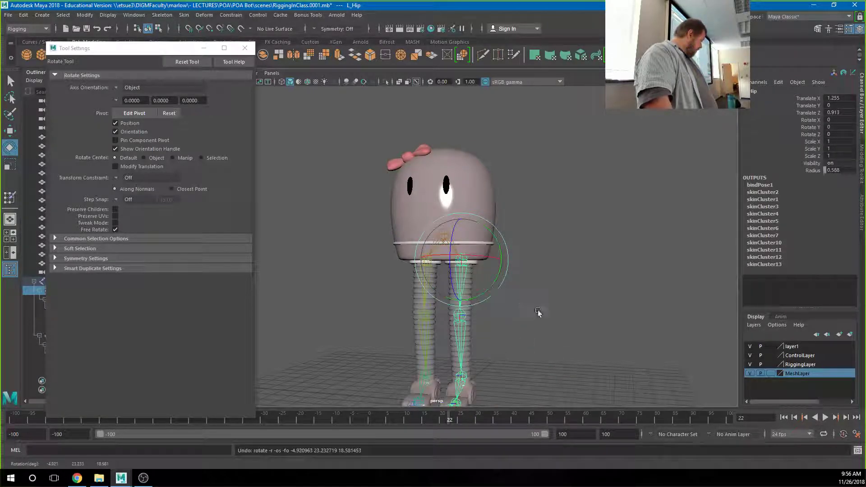
- Flood the LHip mesh with the Root influence in the Paint Skin Weights Tool, using Replace with a value of 1
left_click(515, 302)
left_click(477, 265)
mouse_move(464, 276)
left_mouse_down()
mouse_move(462, 288)
mouse_move(474, 288)
left_mouse_up()
key("ctrl+z")
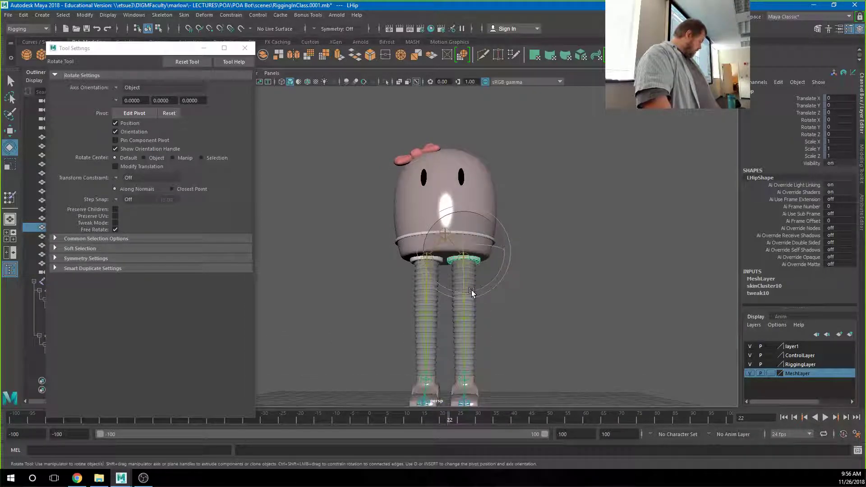
key("w")
right_click_drag(482, 262, 418, 203)
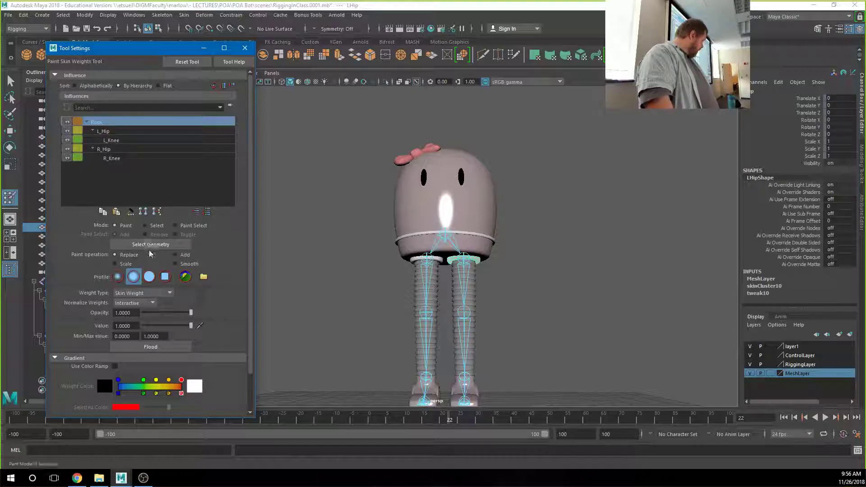
left_click(144, 347)
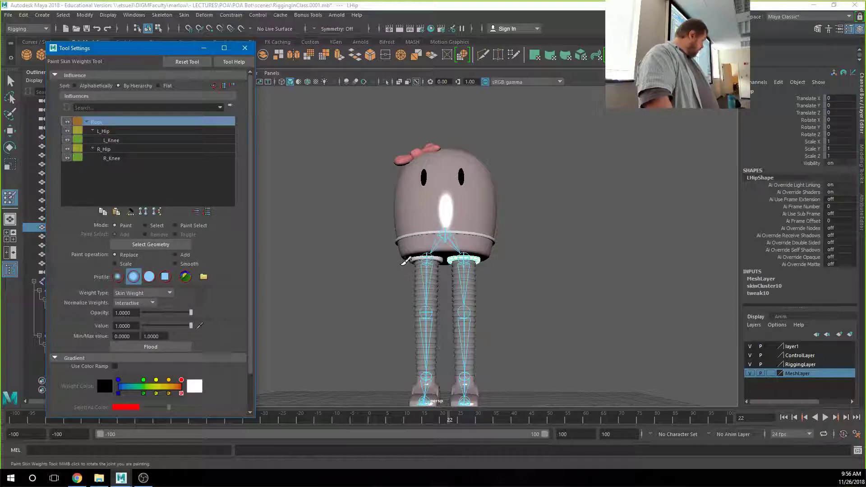
- Flood the RHip mesh with the Root influence in the Paint Skin Weights Tool at a value of 1
key("w")
left_click(400, 264)
mouse_move(412, 218)
right_mouse_down()
mouse_move(395, 225)
mouse_move(373, 204)
right_mouse_up()
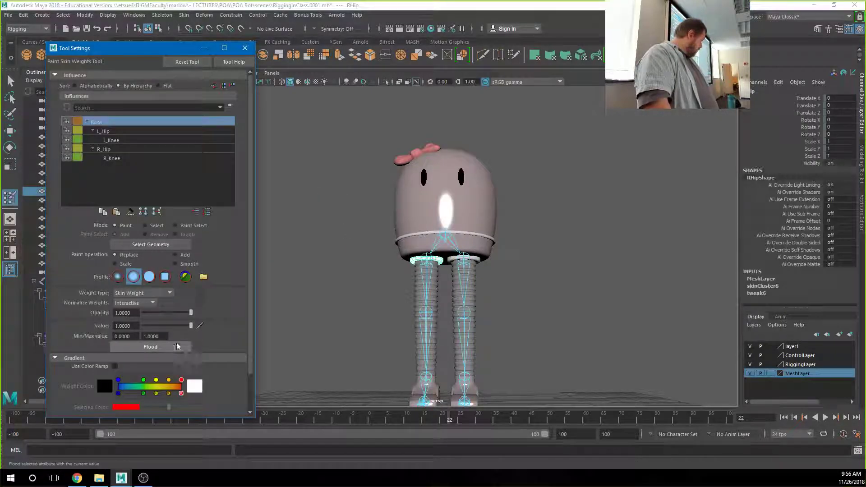
- Test the left foot's deformation by rotating the L_Ankle and L_Toe joints, undoing each rotation
mouse_move(469, 266)
left_mouse_down("alt")
mouse_move(429, 296)
mouse_move(522, 282)
mouse_move(498, 253)
mouse_move(551, 284)
mouse_move(507, 237)
mouse_move(510, 223)
mouse_move(487, 251)
mouse_move(507, 228)
mouse_move(541, 264)
mouse_move(539, 223)
mouse_move(518, 185)
left_mouse_up("alt")
key("e")
left_click(510, 253)
key("ctrl+z")
key("ctrl+z")
key("ctrl+z")
key("ctrl+z")
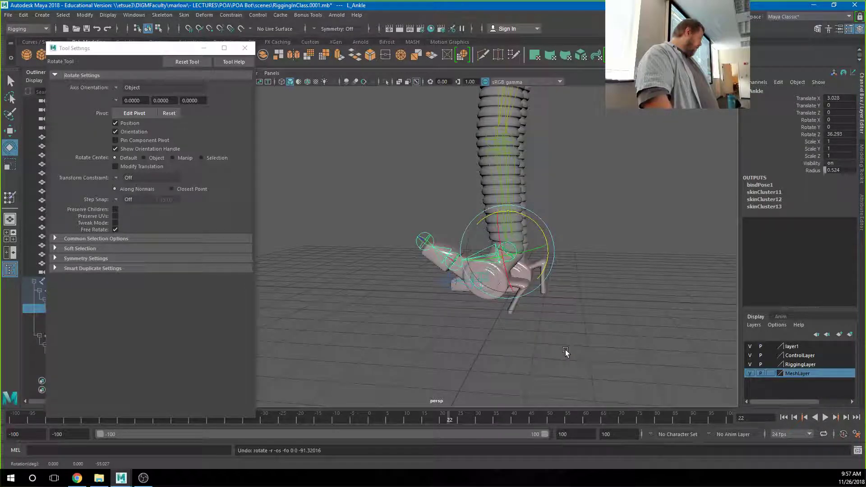
left_click(554, 348)
left_click(473, 302)
left_click_drag(485, 318, 508, 323)
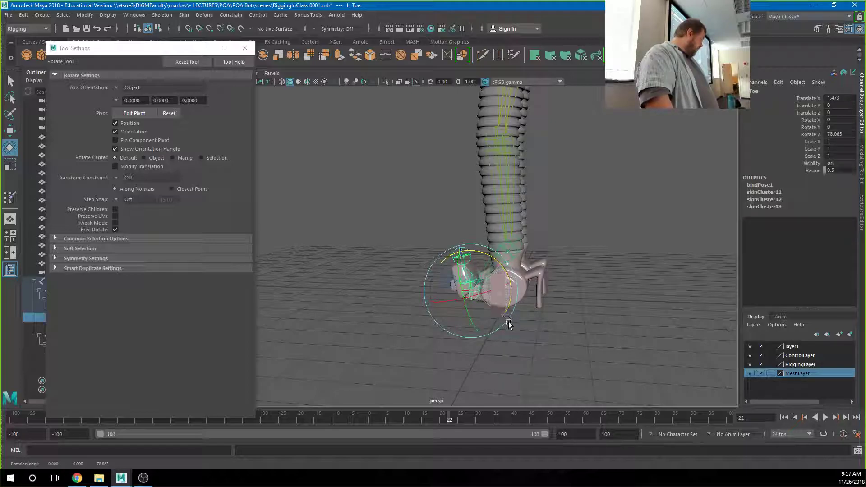
key("ctrl+z")
- Weight the LFoot mesh fully to the L_Ankle influence in the Paint Skin Weights Tool
left_click(551, 353)
left_click(519, 293)
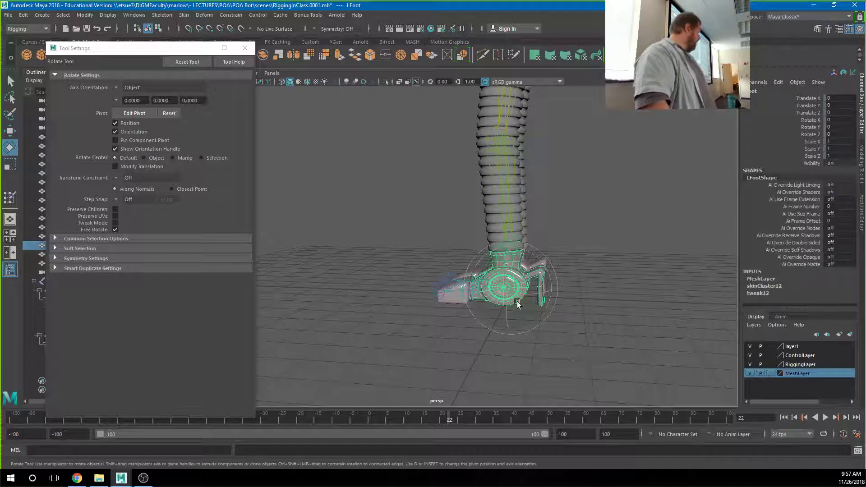
mouse_move(516, 296)
right_mouse_down()
mouse_move(453, 207)
mouse_move(465, 198)
right_mouse_up()
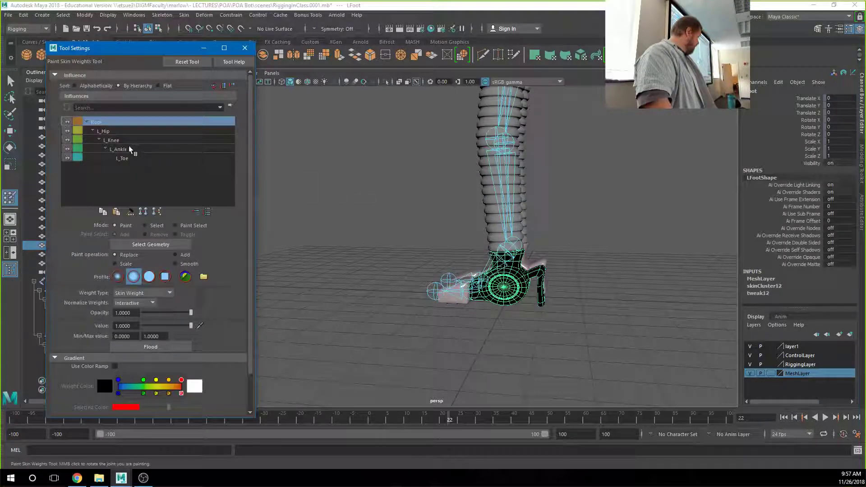
left_click(118, 149)
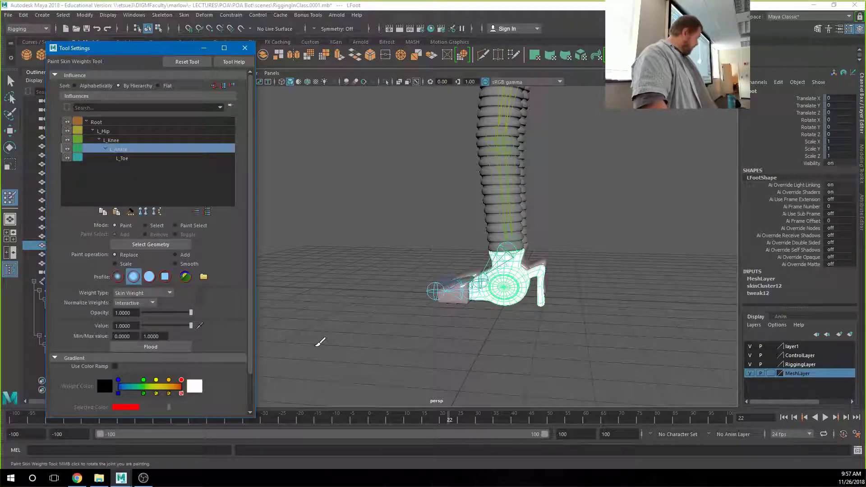
- Weight the LToe mesh fully to the L_Toe influence in the Paint Skin Weights Tool
key("w")
left_click(447, 304)
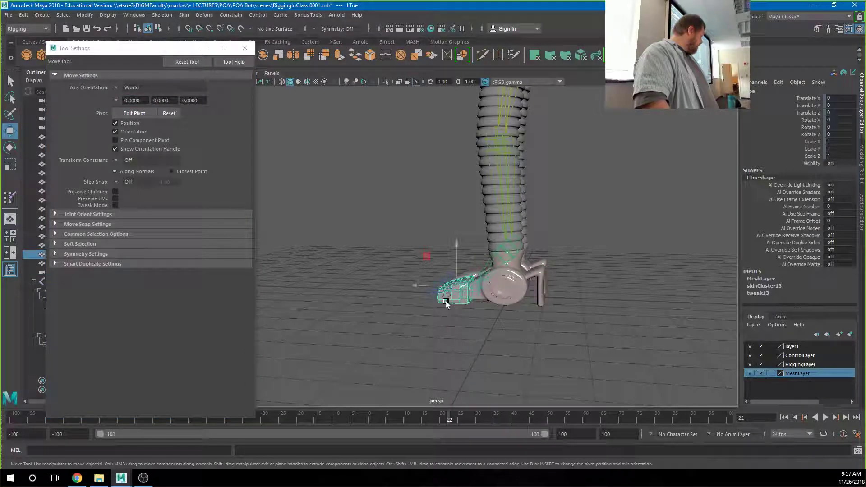
right_click(446, 304)
right_click_drag(448, 303, 392, 205)
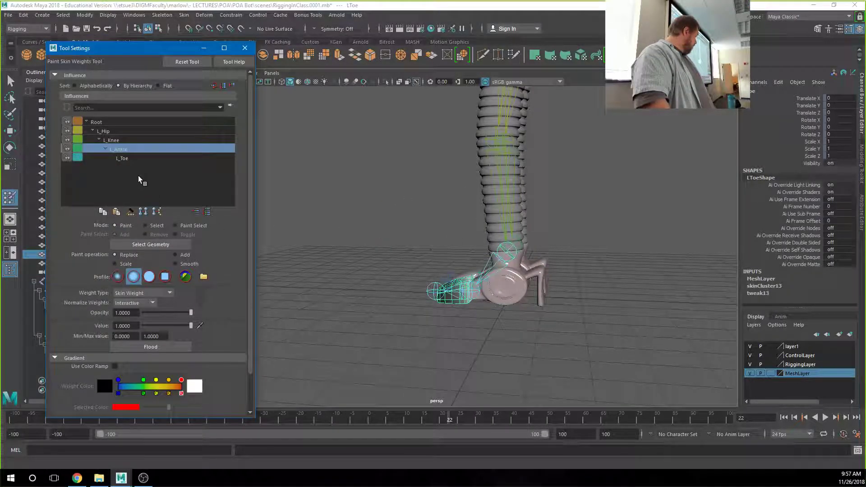
left_click(123, 159)
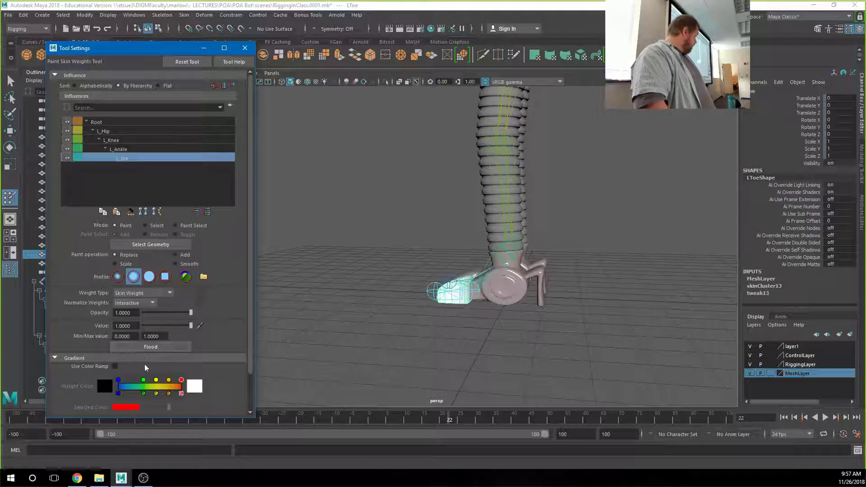
- Weight the RFoot mesh fully to the R_Ankle influence in the Paint Skin Weights Tool
left_click_drag(450, 324, 517, 316, "alt")
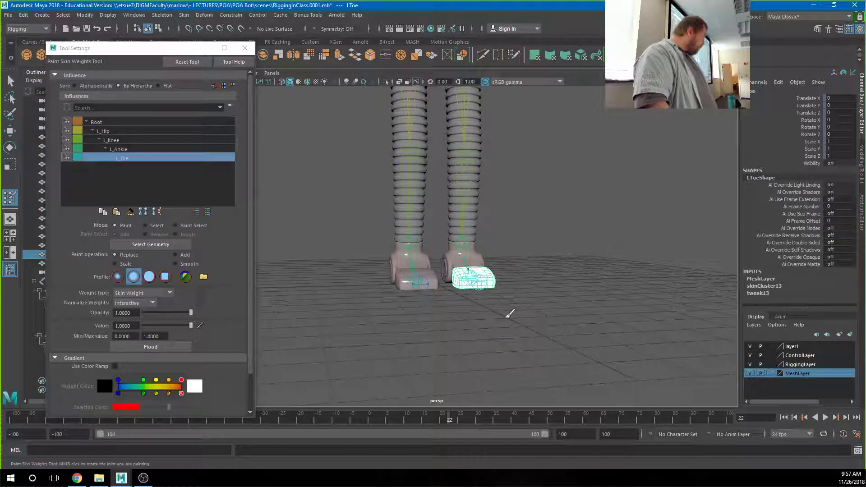
key("w")
left_click(388, 258)
left_click_drag(389, 258, 405, 287, "alt")
right_click_drag(377, 269, 354, 203)
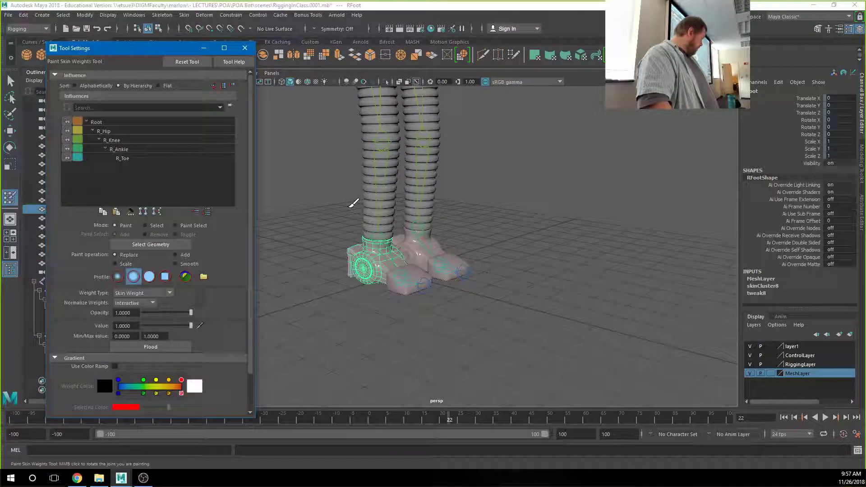
left_click(127, 159)
left_click(121, 149)
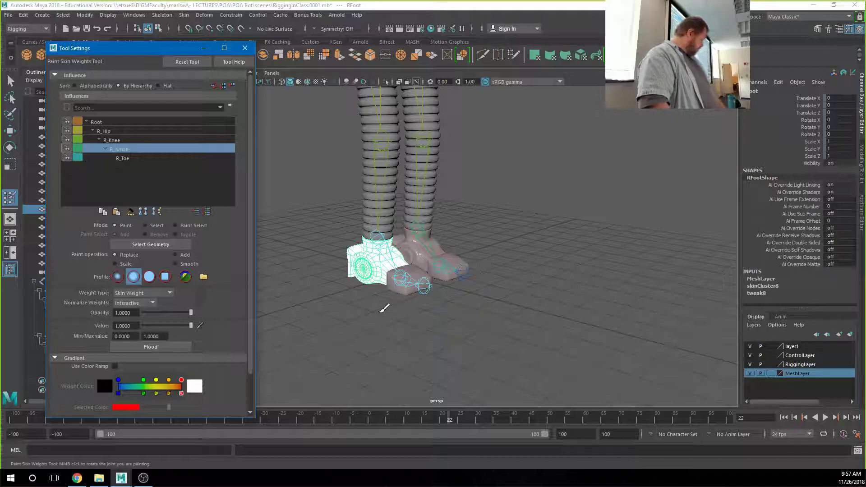
- Weight the RToe mesh fully to the R_Toe influence in the Paint Skin Weights Tool
key("w")
left_click(405, 293)
mouse_move(403, 253)
right_mouse_down()
mouse_move(361, 203)
mouse_move(378, 202)
right_mouse_up()
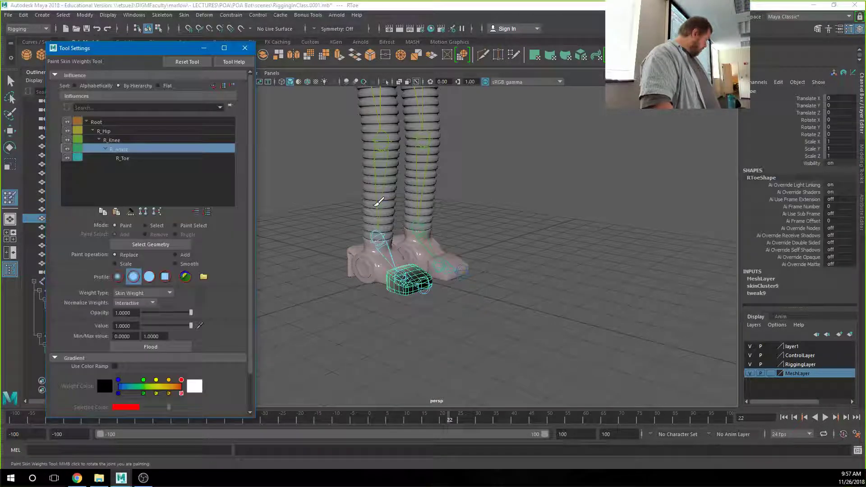
left_click(118, 158)
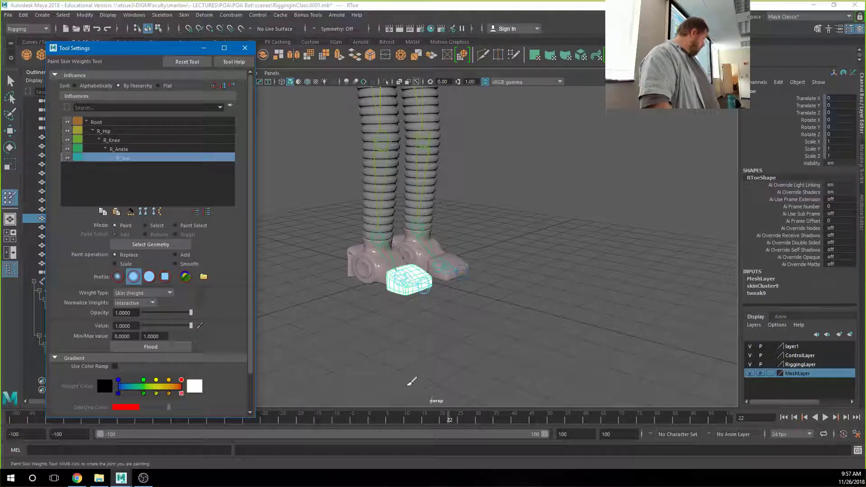
- Bend the right knee by rotating the R_Knee joint to about 77 degrees in Z, exposing the crease behind the knee
key("w")
left_click(407, 351)
scroll(411, 325, "down", 3)
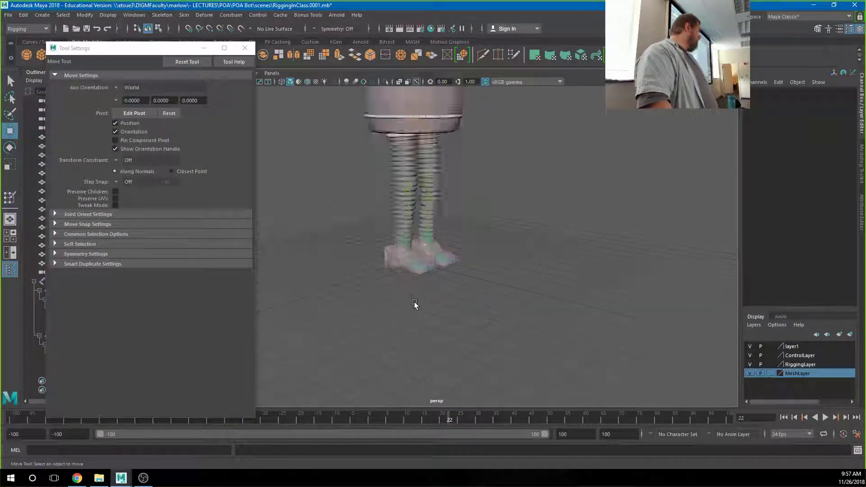
left_click_drag(416, 291, 446, 351, "alt")
scroll(466, 350, "up", 6)
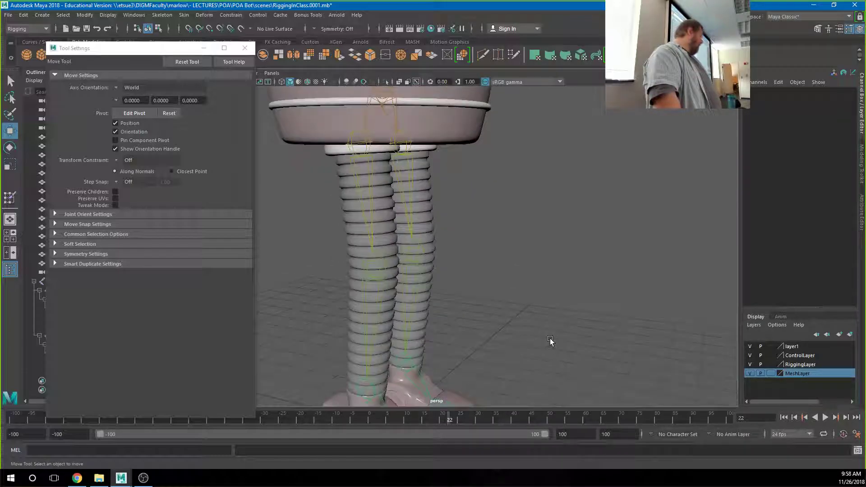
left_click_drag(498, 308, 481, 296, "alt")
left_click(493, 290)
left_click(485, 281)
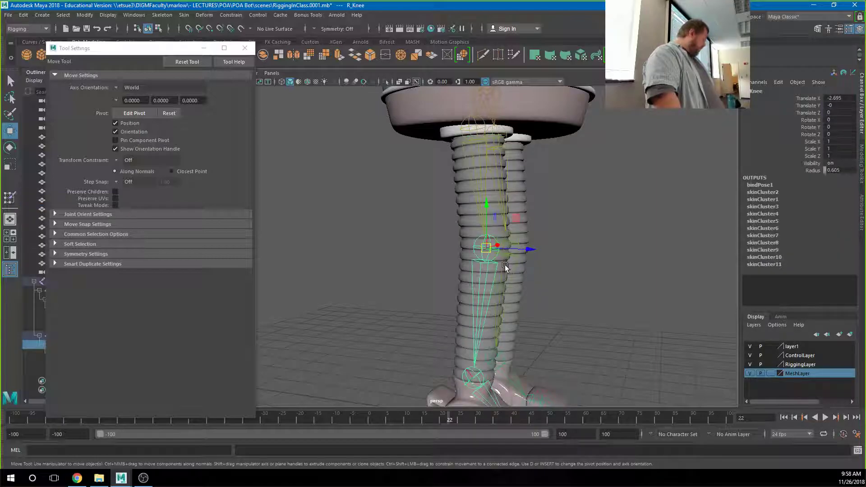
key("e")
left_click_drag(506, 268, 418, 276)
right_click_drag(418, 276, 682, 276, "alt")
left_click_drag(683, 277, 577, 251, "alt")
middle_click_drag(578, 251, 528, 280, "alt")
left_click_drag(473, 291, 432, 248, "alt")
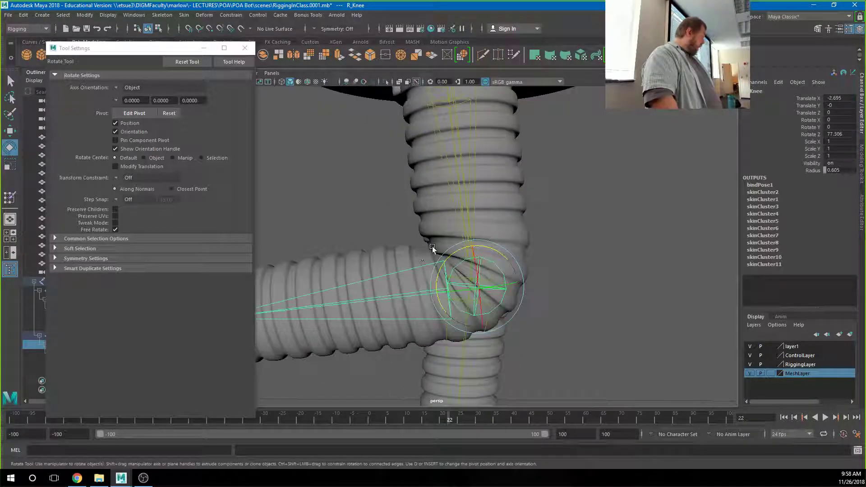
- Open the RLeg mesh in the Paint Skin Weights Tool, inspect the R_Knee influence, and make R_Hip the active influence
left_click(436, 226)
right_click_drag(436, 225, 405, 211)
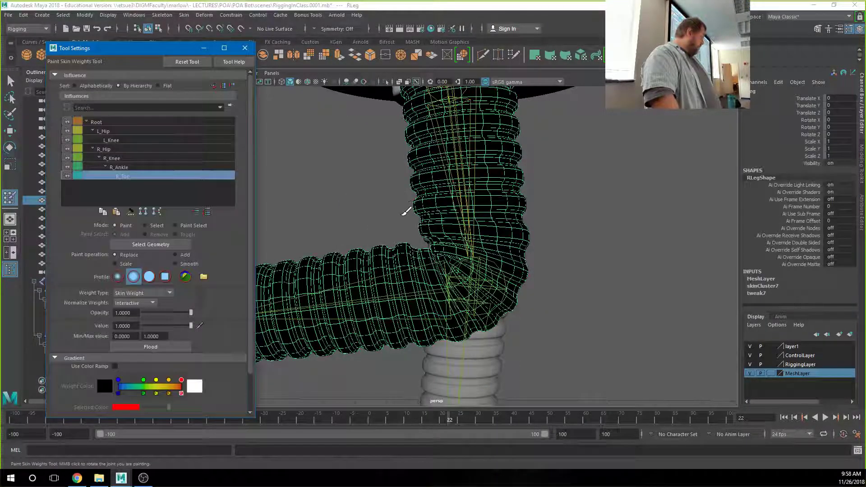
left_click(126, 167)
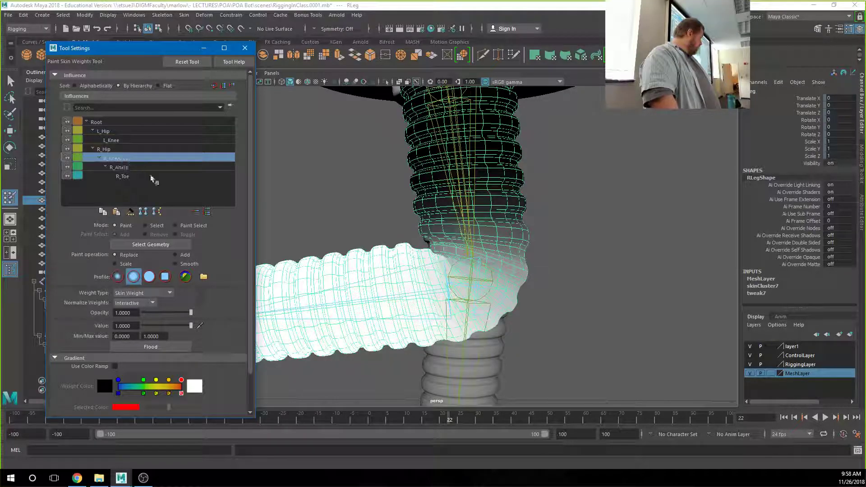
left_click(112, 158)
left_click(104, 149)
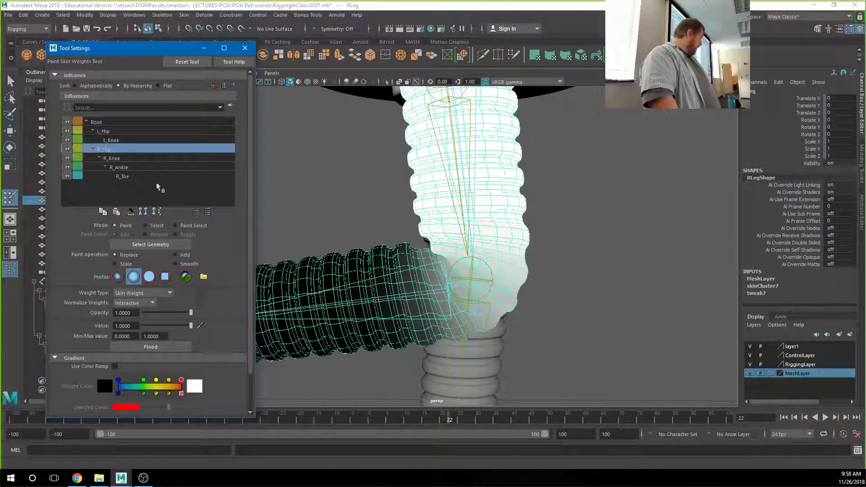
left_click_drag(332, 253, 384, 270, "alt")
scroll(383, 270, "up", 5)
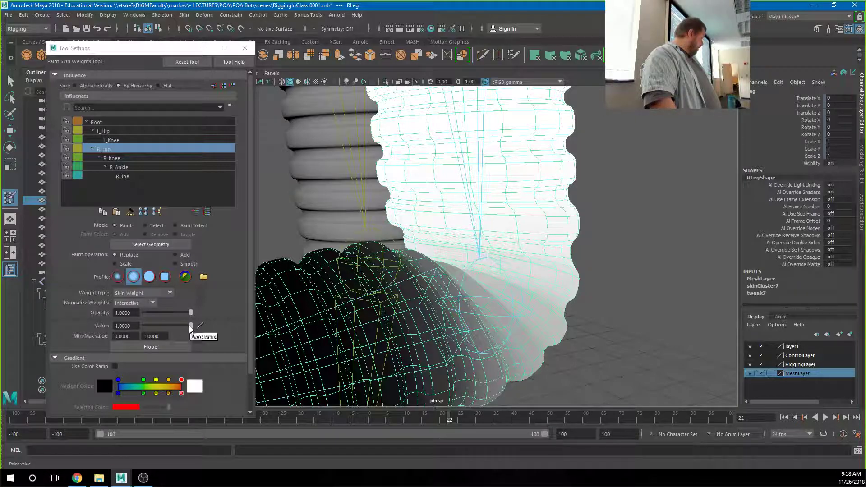
- Paint extra R_Hip weight onto the RLeg mesh around the knee crease, using the Add operation with a value of about 0.107
left_click(176, 257)
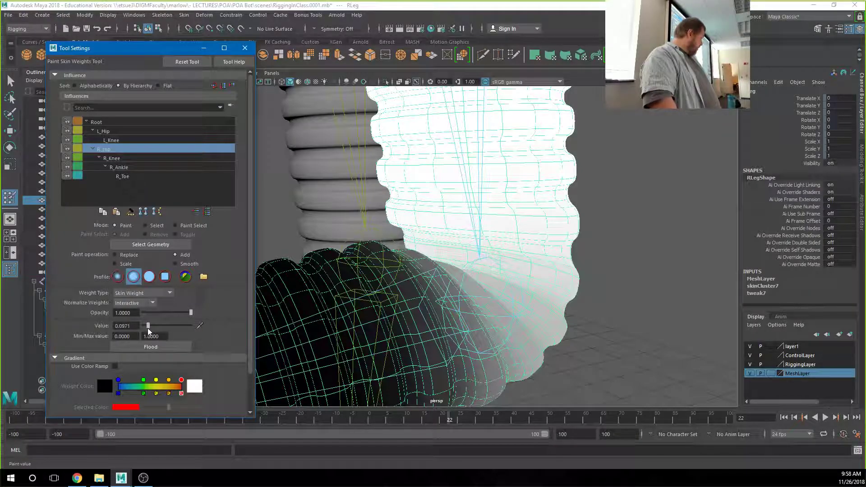
mouse_move(483, 228)
left_mouse_down()
mouse_move(470, 226)
mouse_move(491, 229)
mouse_move(389, 204)
mouse_move(527, 242)
mouse_move(441, 232)
mouse_move(488, 257)
left_mouse_up()
right_click_drag(489, 257, 227, 227, "alt")
left_click_drag(271, 237, 375, 244, "alt")
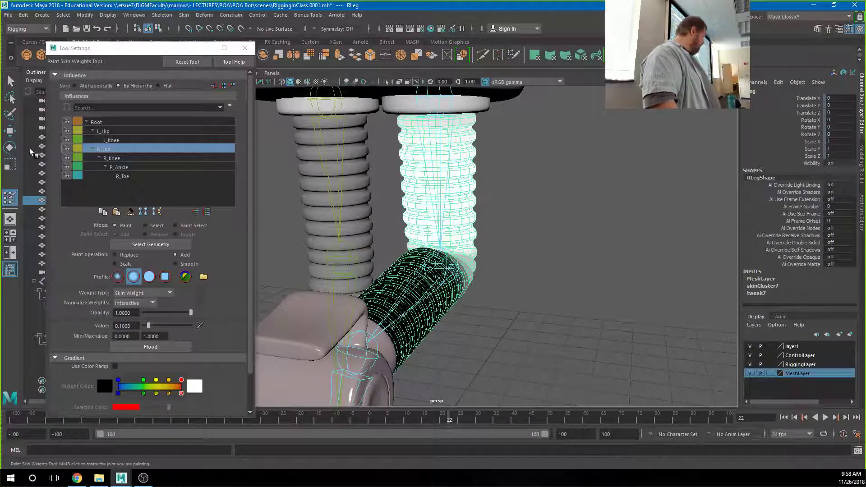
- Straighten the right knee by setting the R_Knee joint's Rotate Z to 0, and deselect the joint
left_click(9, 147)
left_click(446, 294)
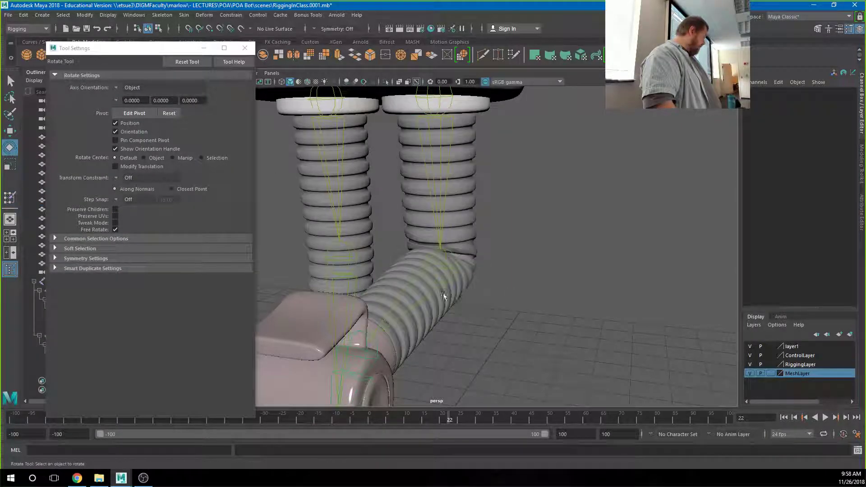
left_click(429, 296)
double_click(841, 134)
type("0")
key("Return")
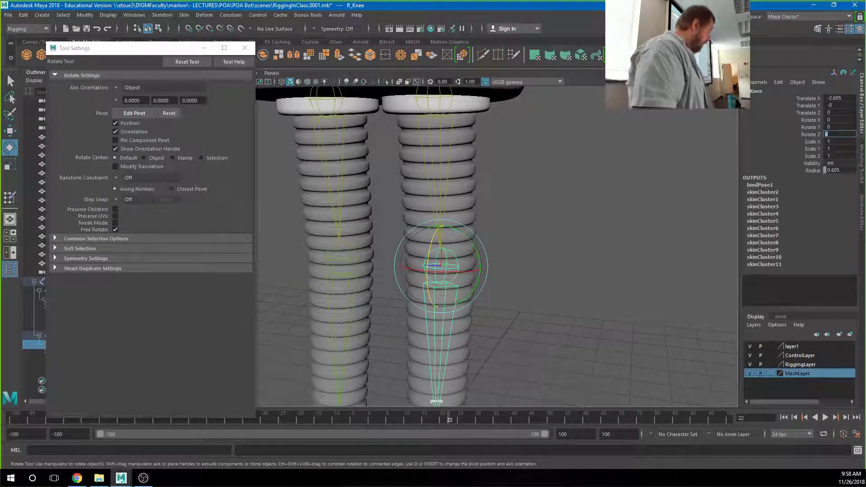
left_click(700, 219)
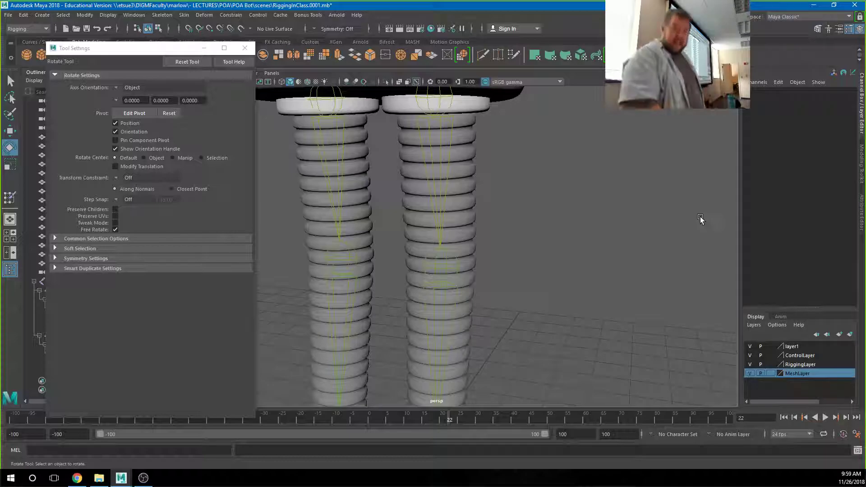
- Test the whole rig by moving the Root joint freely to about X 1.655, Y 6.967, Z 3.103
left_click_drag(581, 271, 492, 289, "alt")
right_click_drag(658, 336, 423, 253, "alt")
left_click_drag(423, 254, 430, 280, "alt")
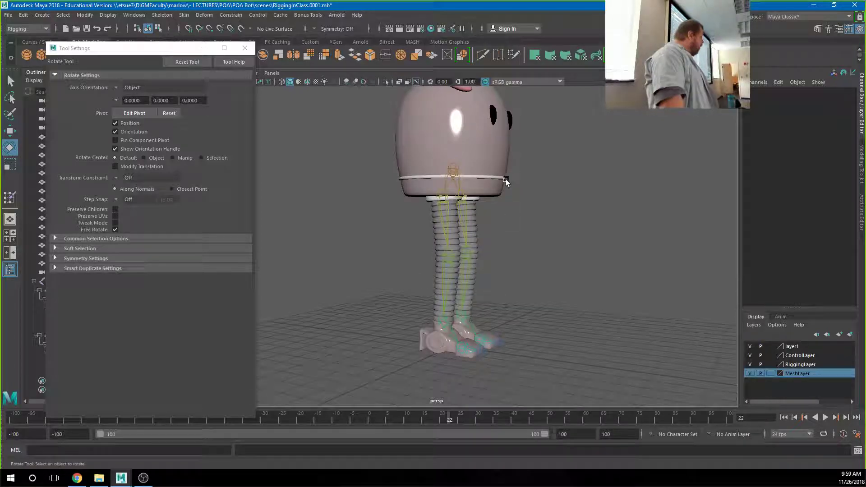
left_click(456, 175)
key("w")
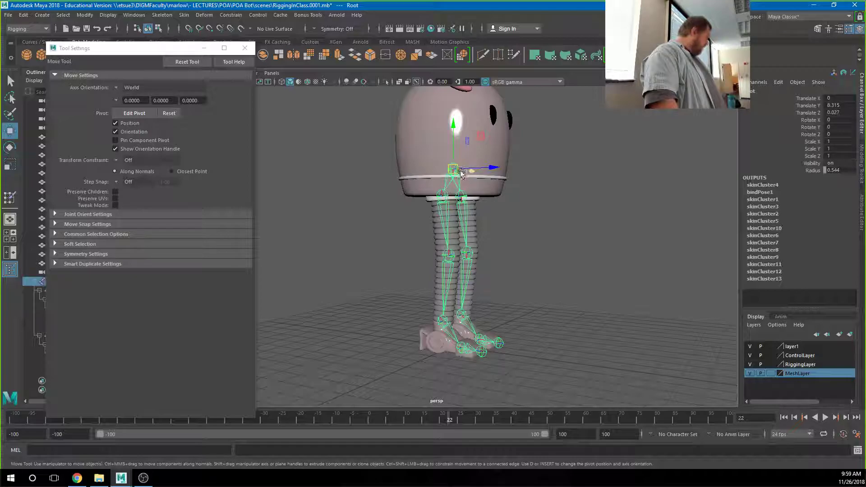
left_click_drag(454, 171, 531, 200)
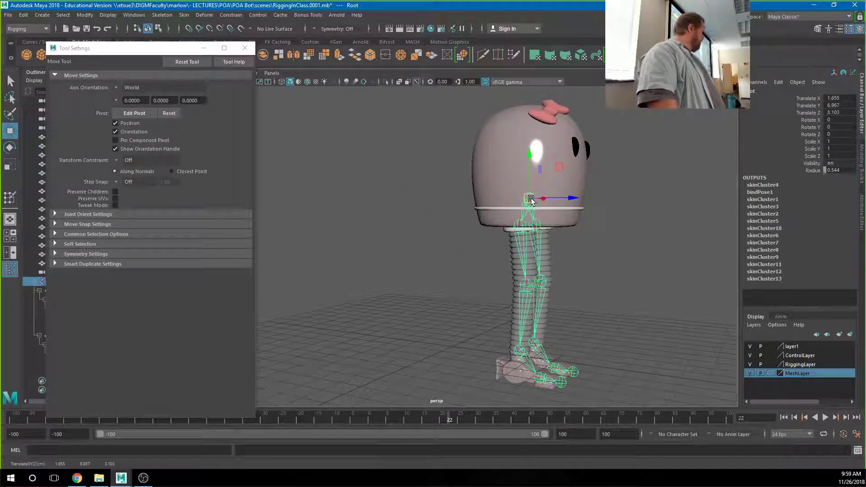
- Undo the Root joint's test move and deselect the joint
key("ctrl+z")
left_click(521, 239)
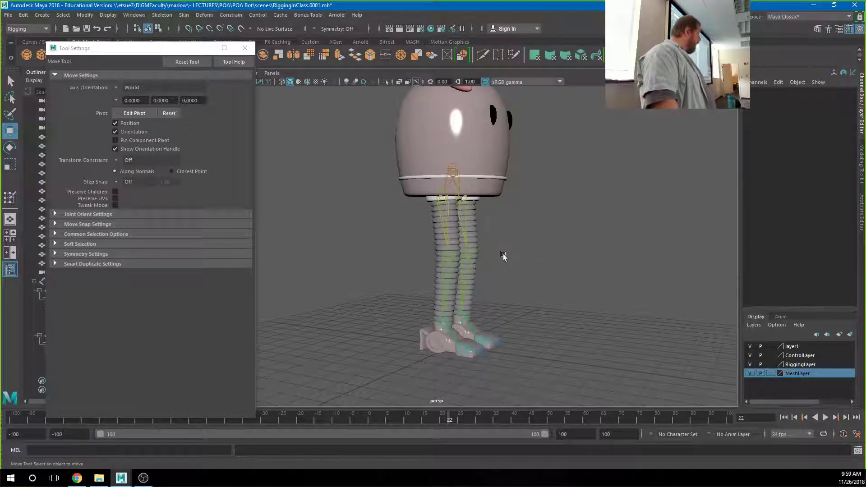
- Test the rig by rotating the Root joint about 67° around Z, and the R_Hip joint to about X -4.3, Y -4.8, Z -13.8
left_click(453, 170)
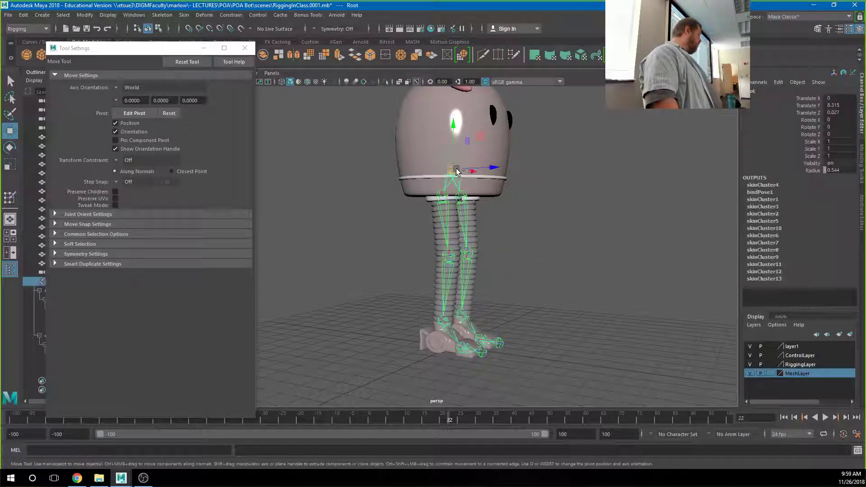
key("e")
left_click_drag(475, 173, 400, 198)
left_click(417, 181)
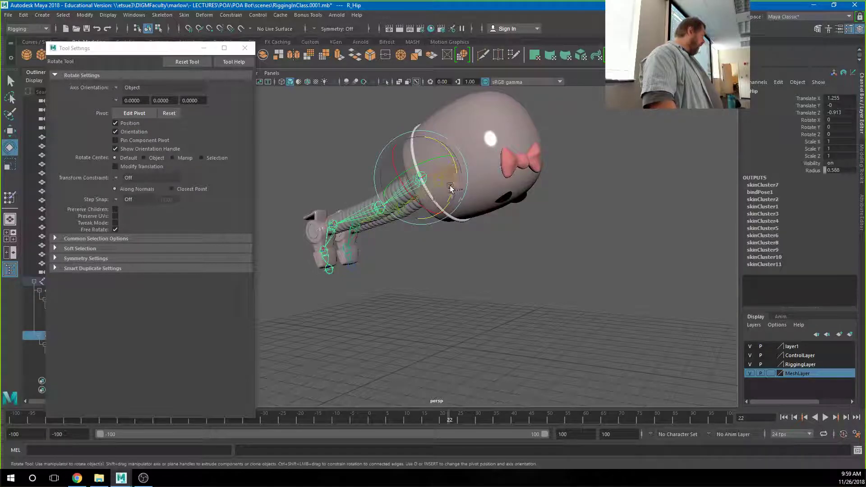
left_click_drag(454, 182, 443, 188)
- Undo the R_Hip and Root test rotations and clear the selection
key("ctrl+z")
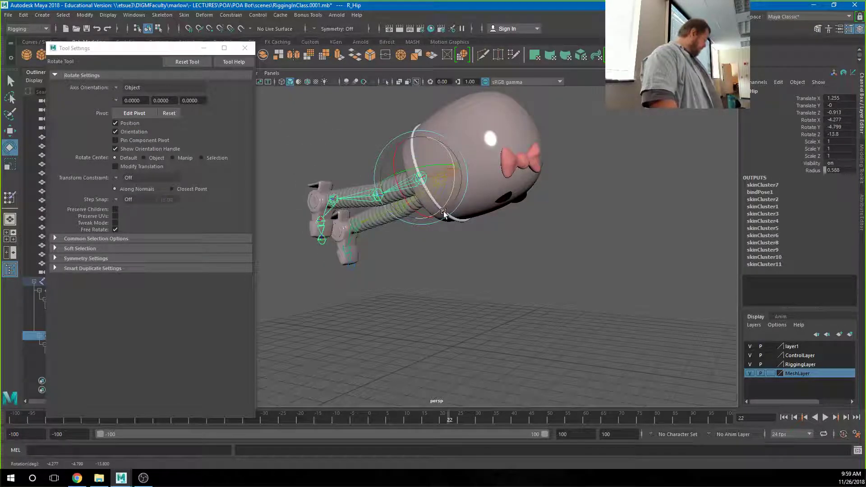
key("ctrl+z")
key("ctrl+z")
key("ctrl+z")
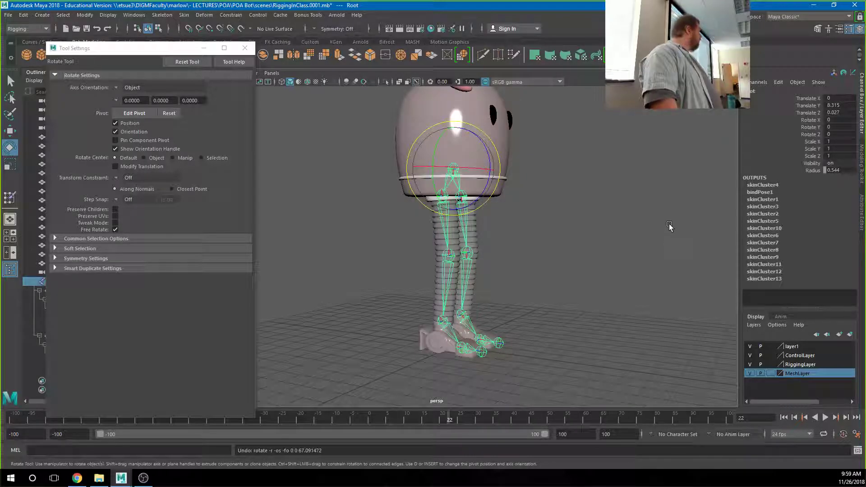
left_click(668, 223)
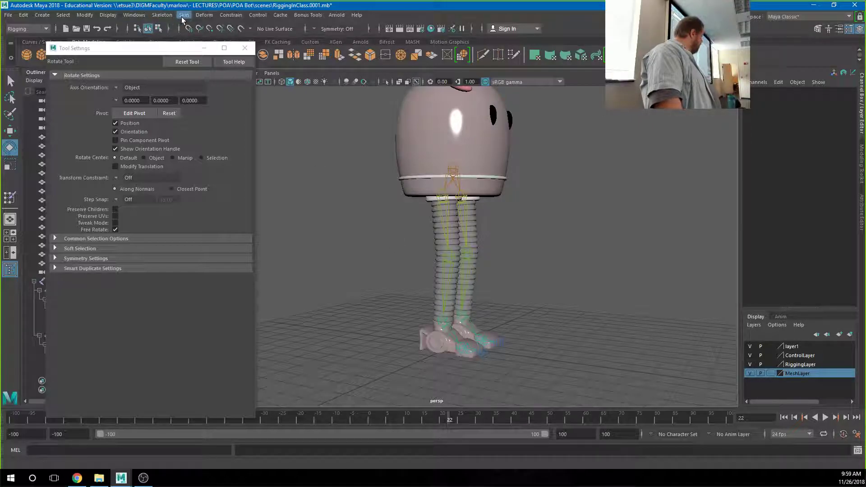
- Create an IK handle from R_Hip to the right ankle joint, using the Rotate-Plane Solver with Sticky enabled
left_click(162, 15)
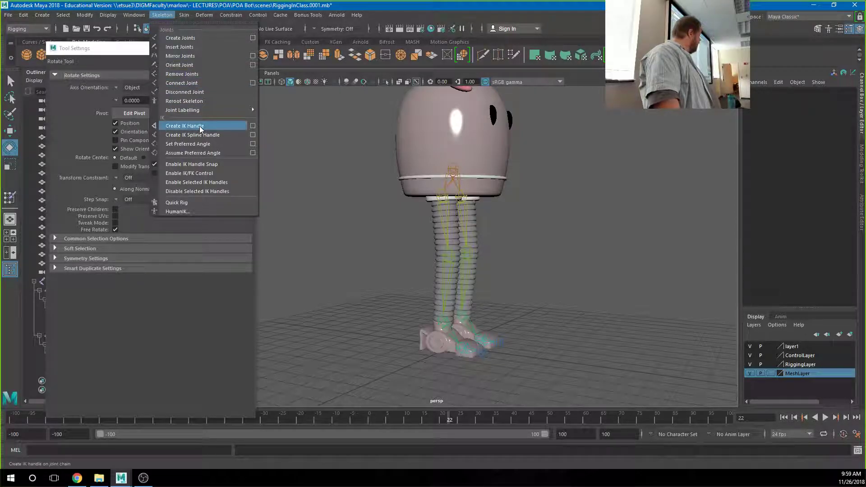
left_click(253, 127)
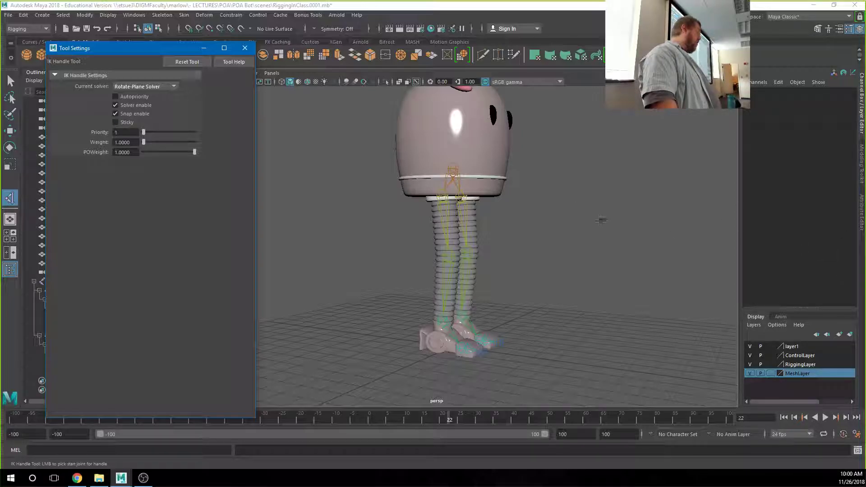
left_click(115, 122)
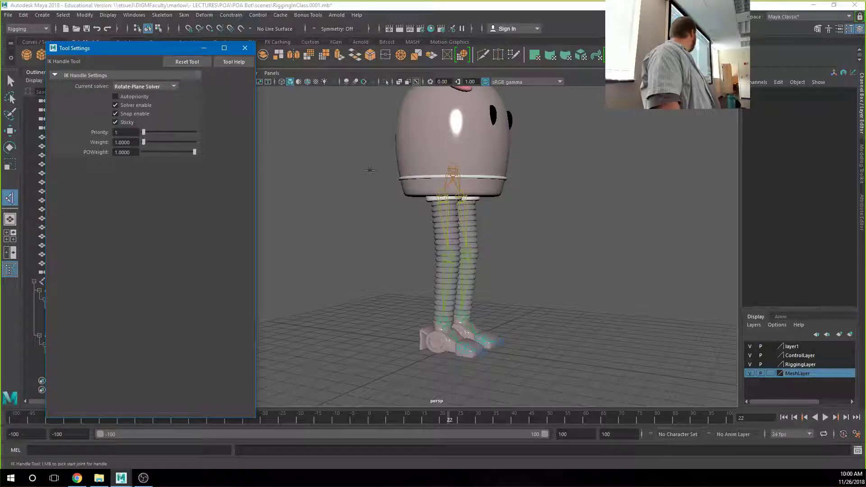
left_click(440, 195)
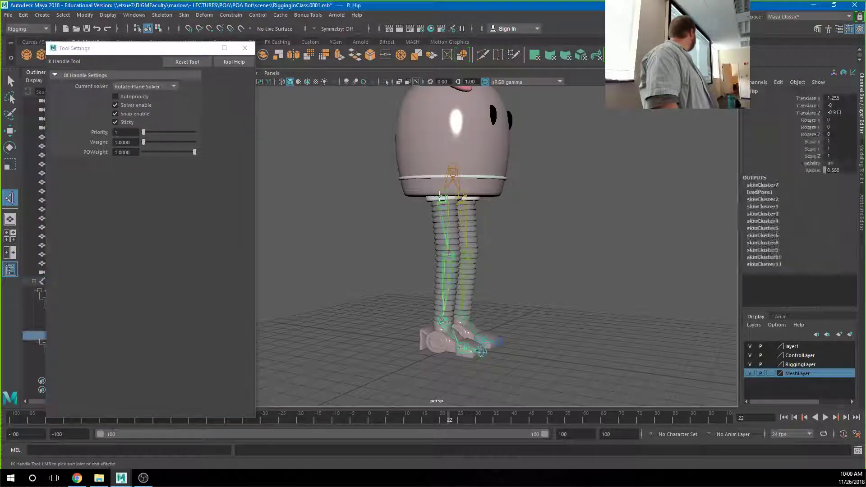
left_click(442, 322)
- Test the right leg by moving its IK handle to about Y 3.2, Z 1.2, undo the move and deselect the handle
key("e")
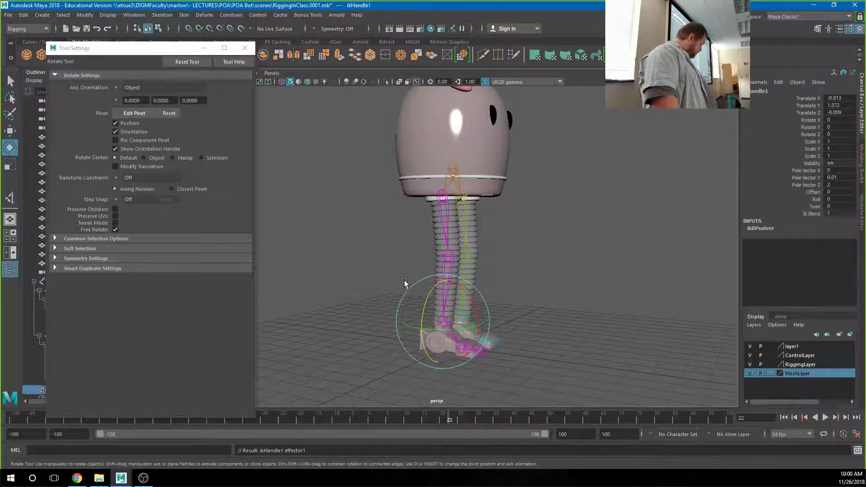
key("w")
left_click_drag(443, 320, 466, 275)
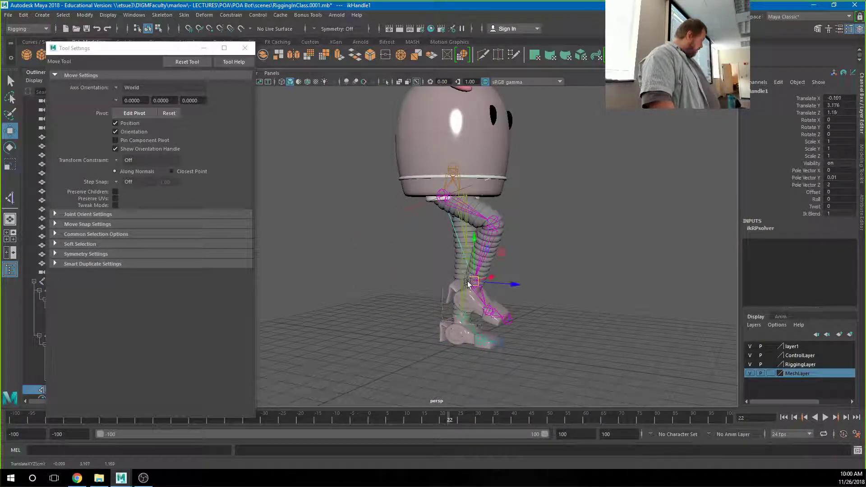
key("ctrl+z")
left_click(534, 251)
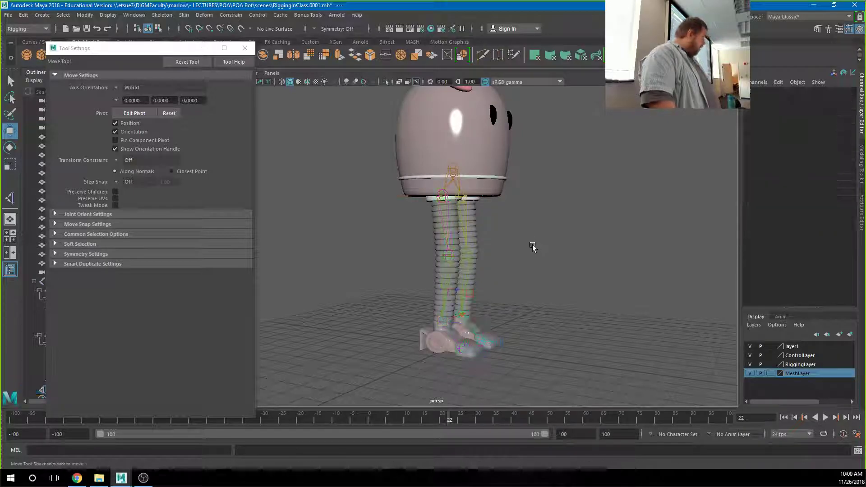
- Test the right foot's planting by moving the Root joint to about X -0.138, Y 6.864, Z -0.014, undo it and deselect
left_click(453, 175)
left_click_drag(453, 175, 453, 201)
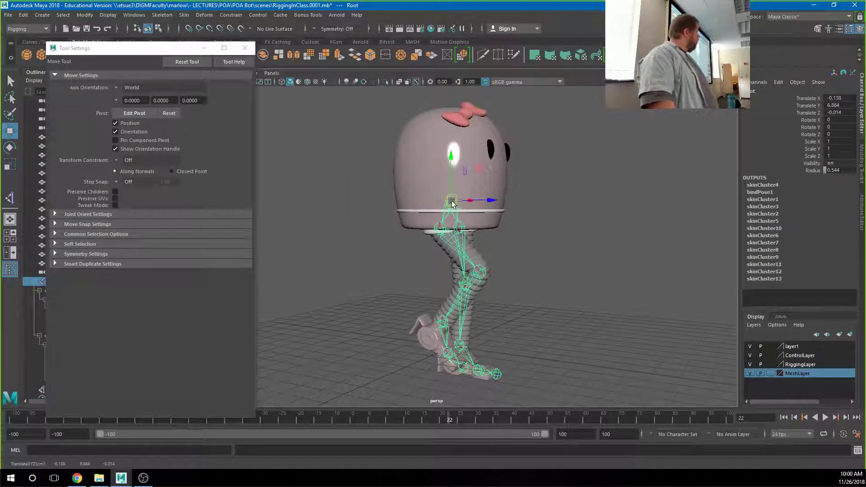
key("ctrl+z")
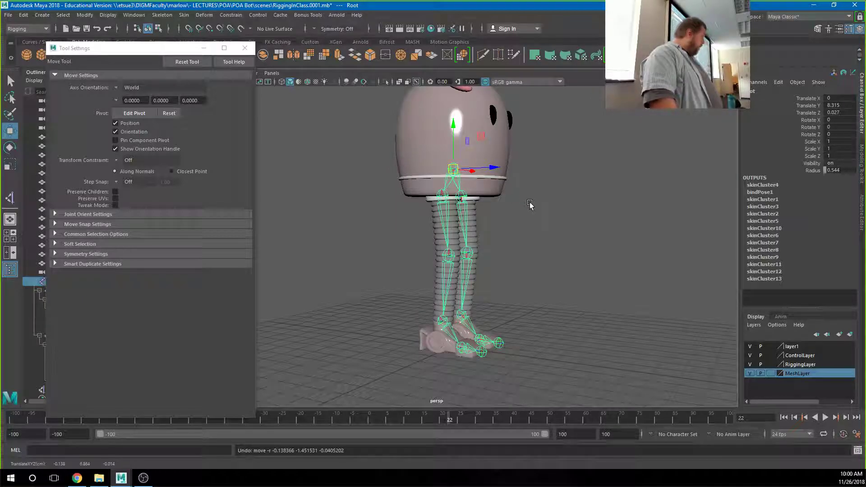
key("ctrl+z")
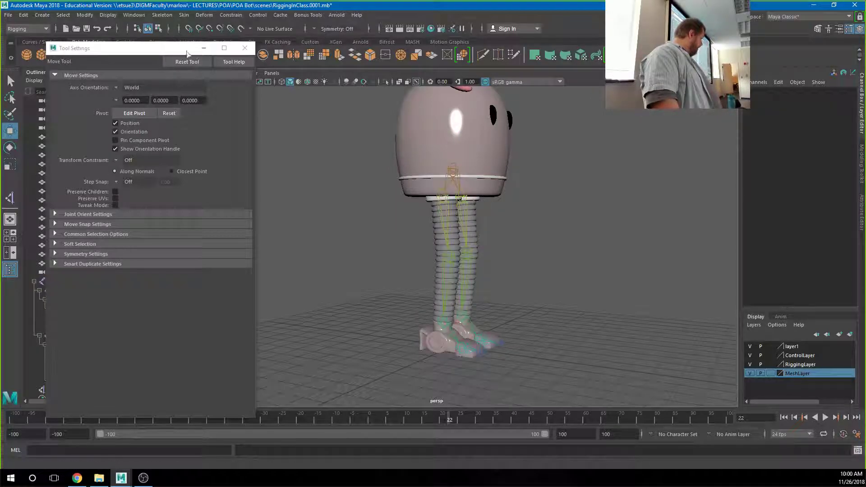
- Create a sticky Rotate-Plane IK handle from L_Hip to the left ankle joint
left_click(11, 199)
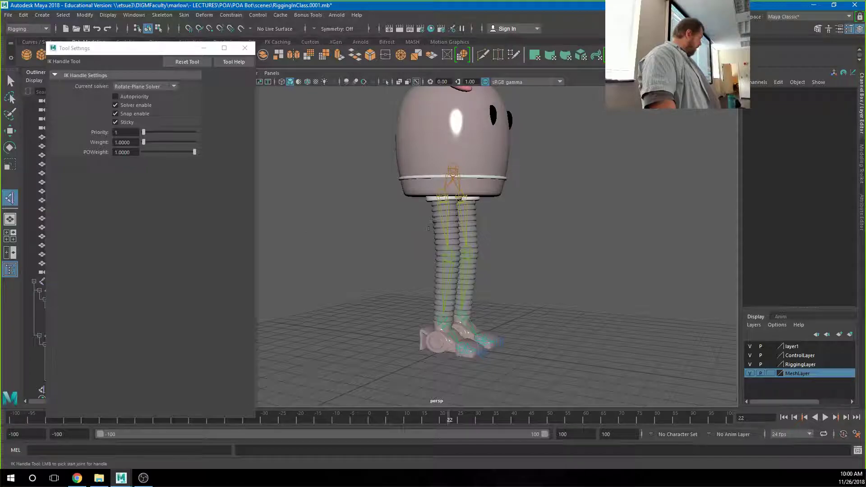
left_click(461, 197)
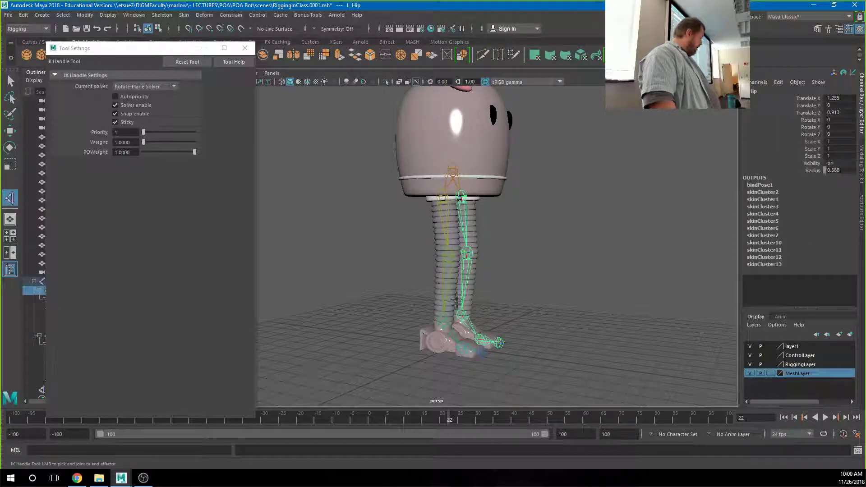
left_click(460, 315)
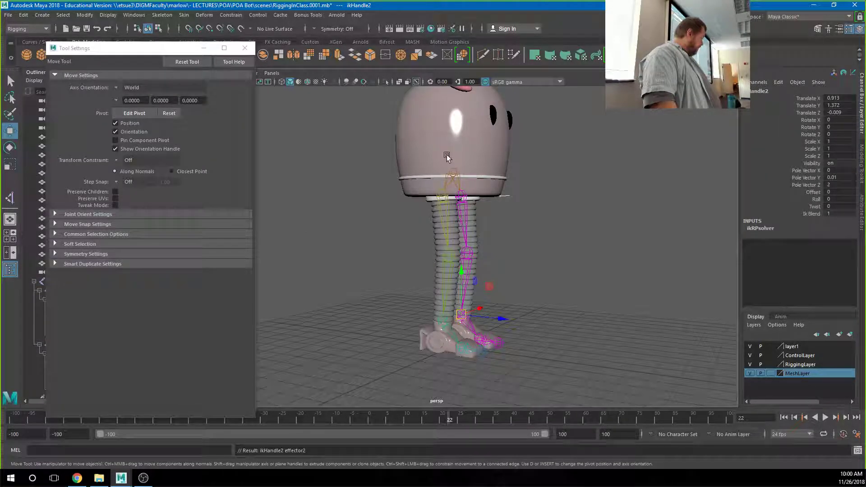
- Test both legs' IK by moving the Root joint to about X -0.316, Y 7.009, Z -0.343, undo the move and deselect
left_click(452, 167)
left_click_drag(452, 168, 440, 193)
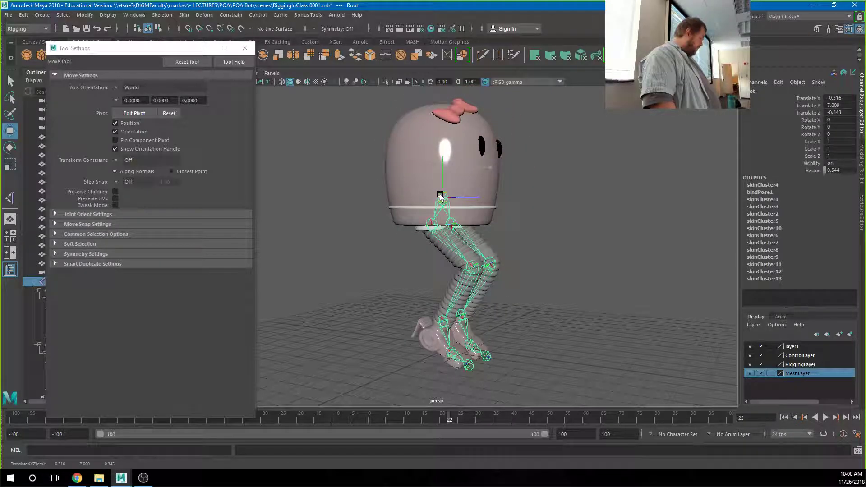
key("ctrl+z")
left_click(564, 222)
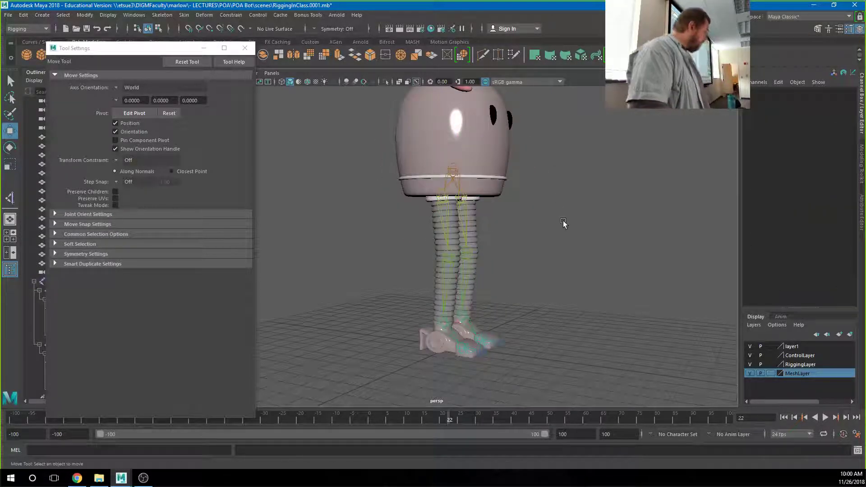